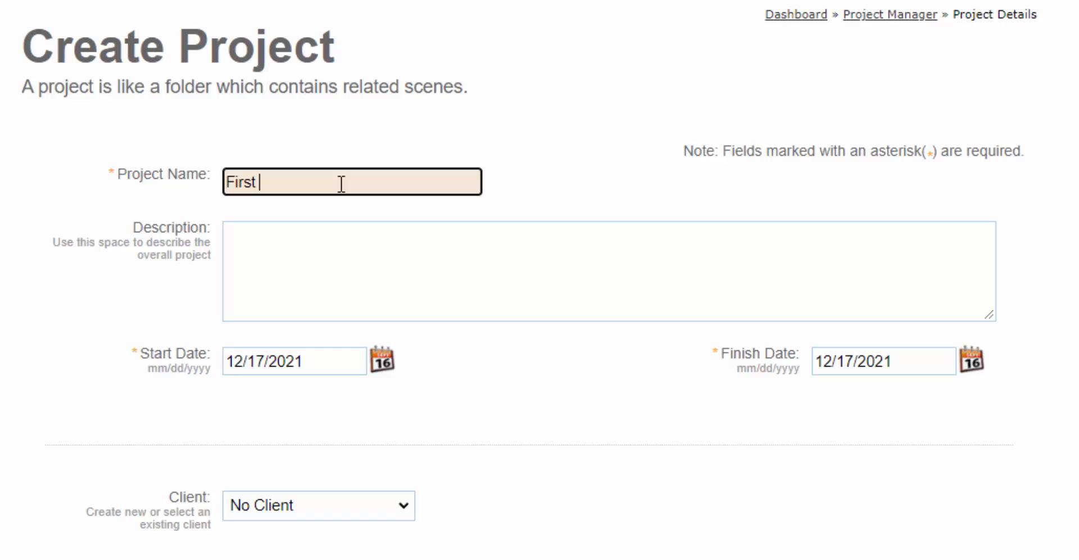
Complete the project name as "First Assignment", enter the description "Rectangular room, 20' x 14'", and save it to create a scene
text(Assignment)
click(393, 256)
text(Rectan)
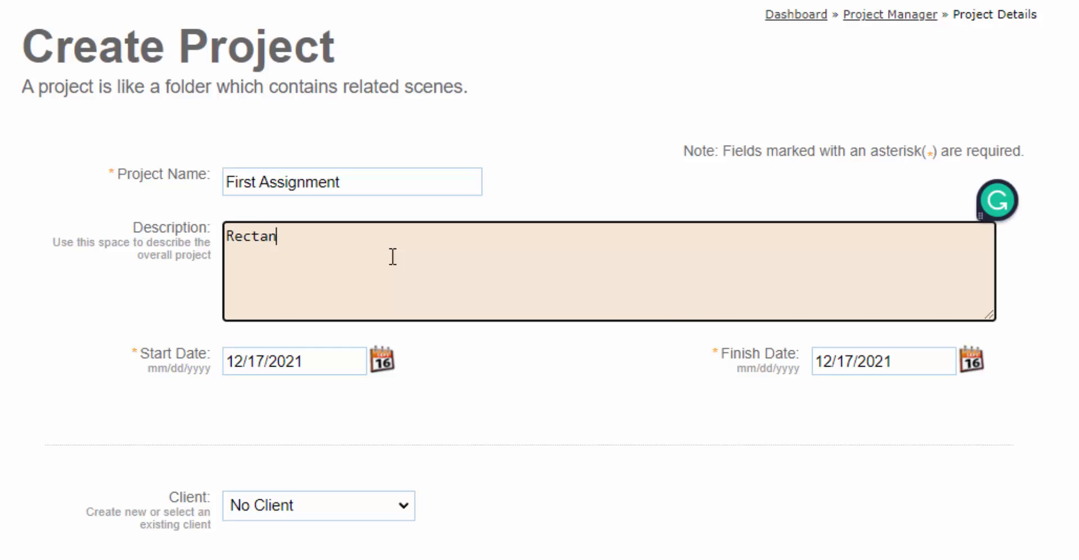
text(gualr room)
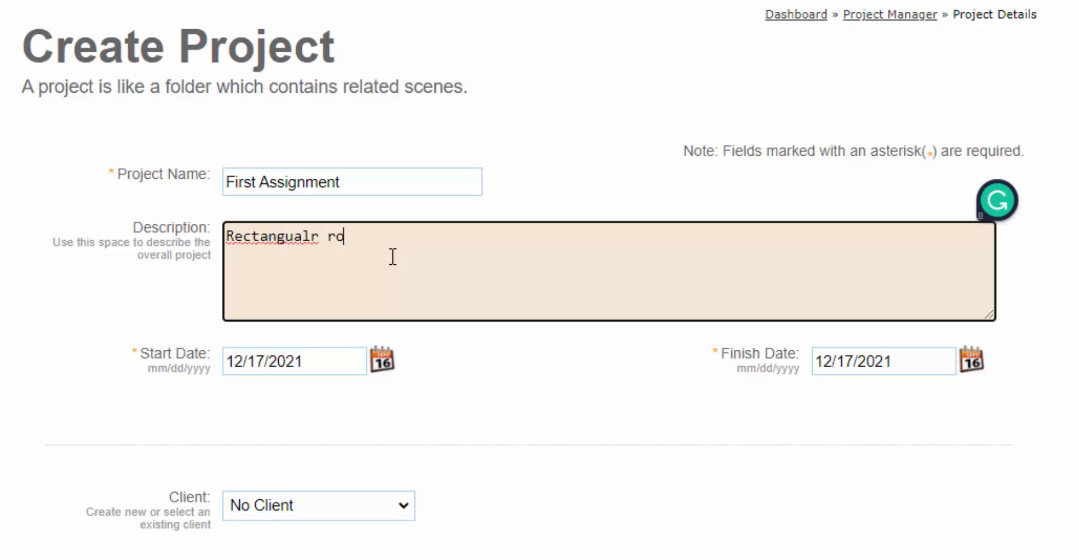
key(Left)
key(Left)
key(Left)
key(Left)
key(Left)
key(Left)
key(Left)
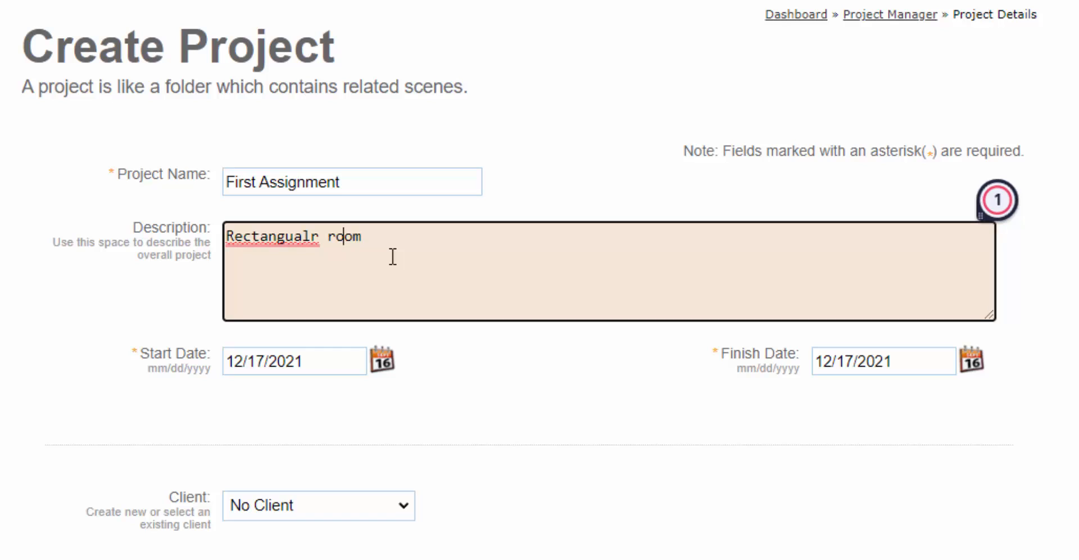
key(BackSpace)
key(Right)
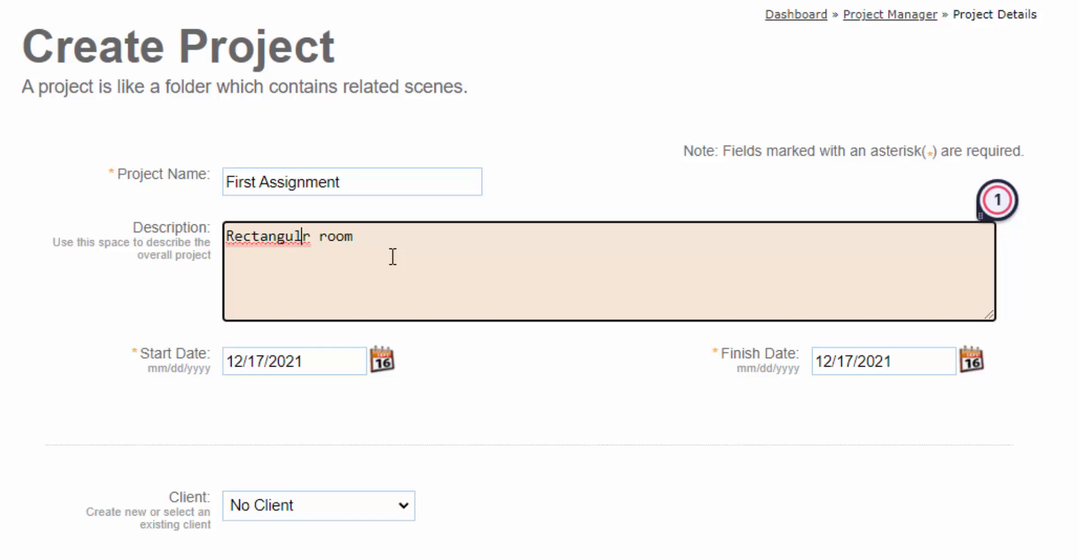
text(a)
key(End)
text(, 20)
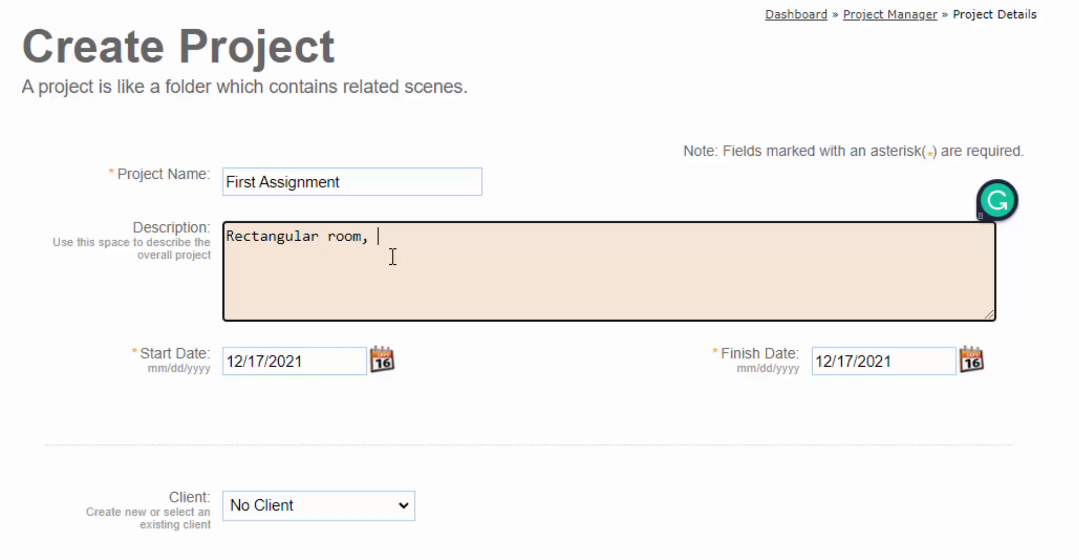
text(' x 14')
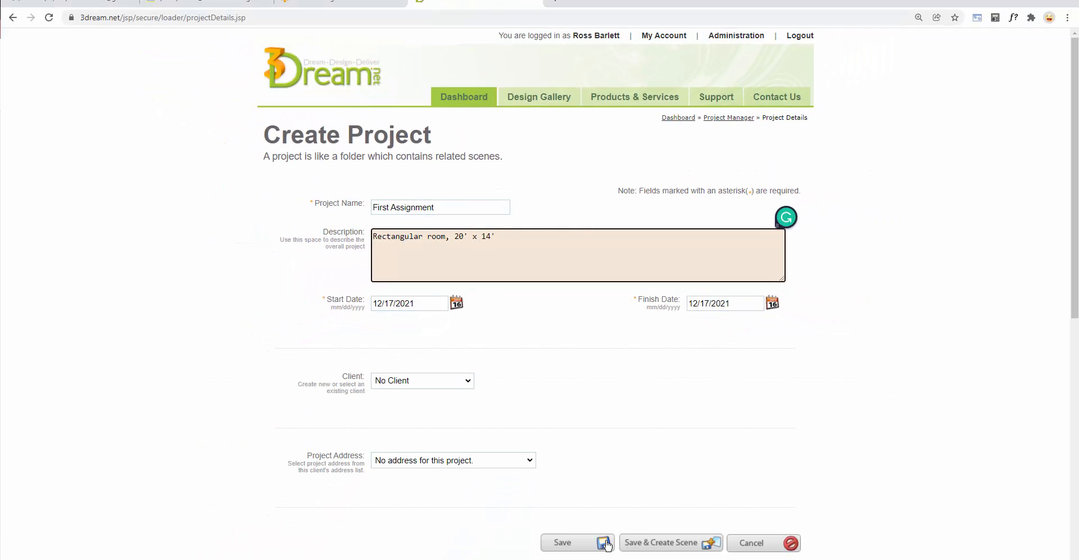
click(684, 544)
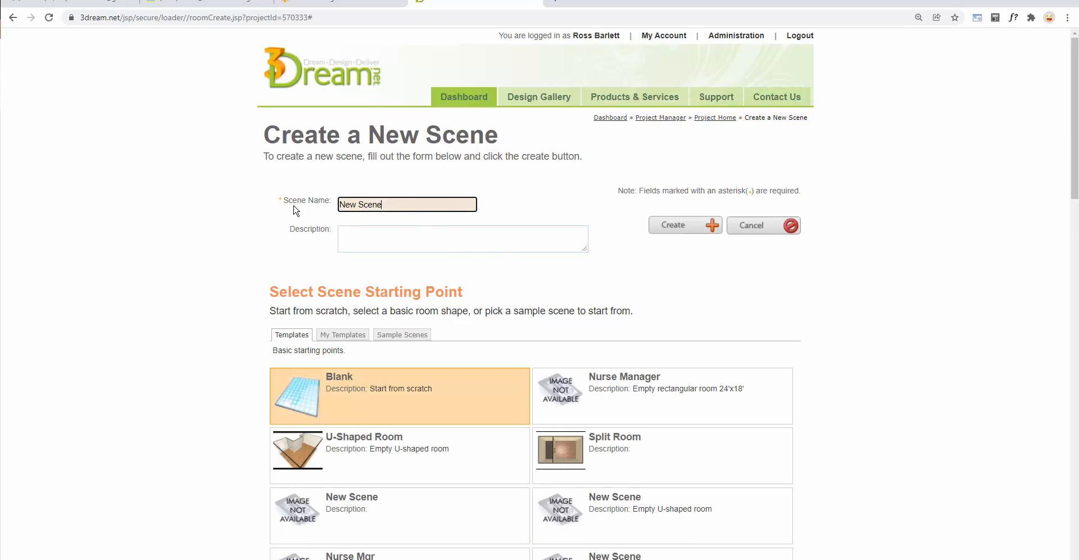
Name the new scene "Living Room" and create it from the Blank starting point
key(ctrl+a)
text(L)
click(434, 237)
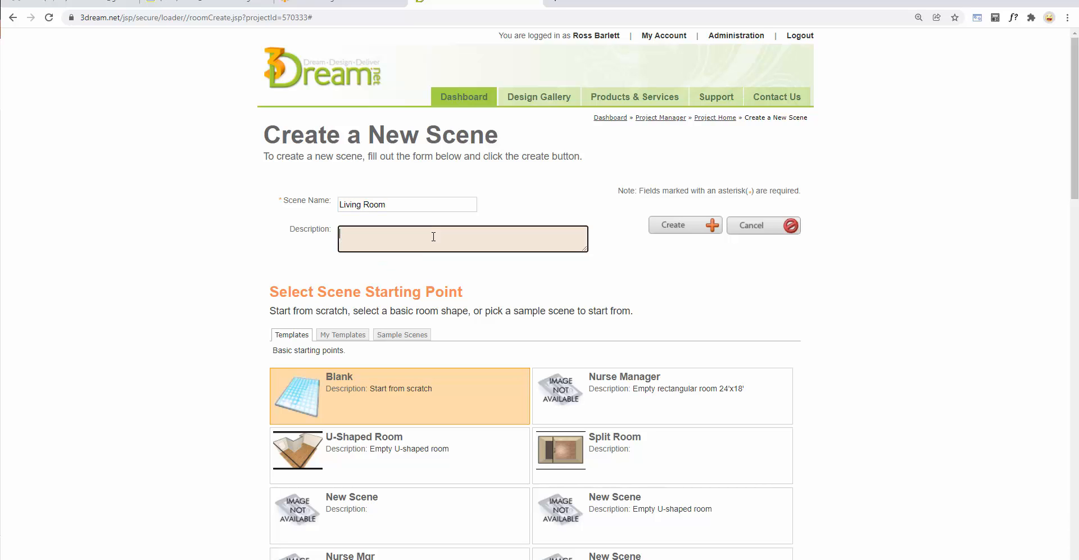
click(340, 385)
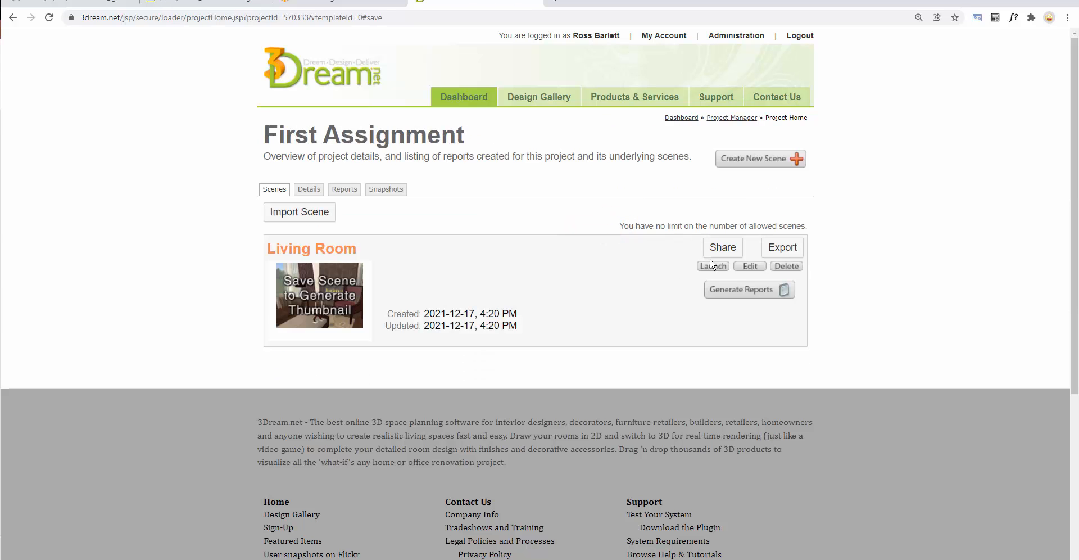
Launch the Living Room scene in a maximized planner window and expand the blueprint grid to full size
click(713, 268)
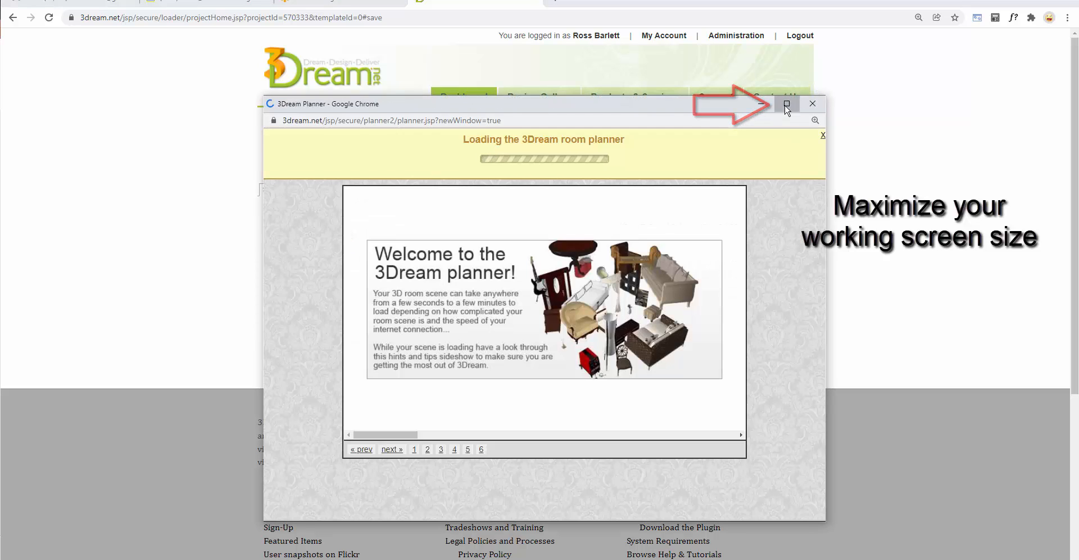
click(787, 104)
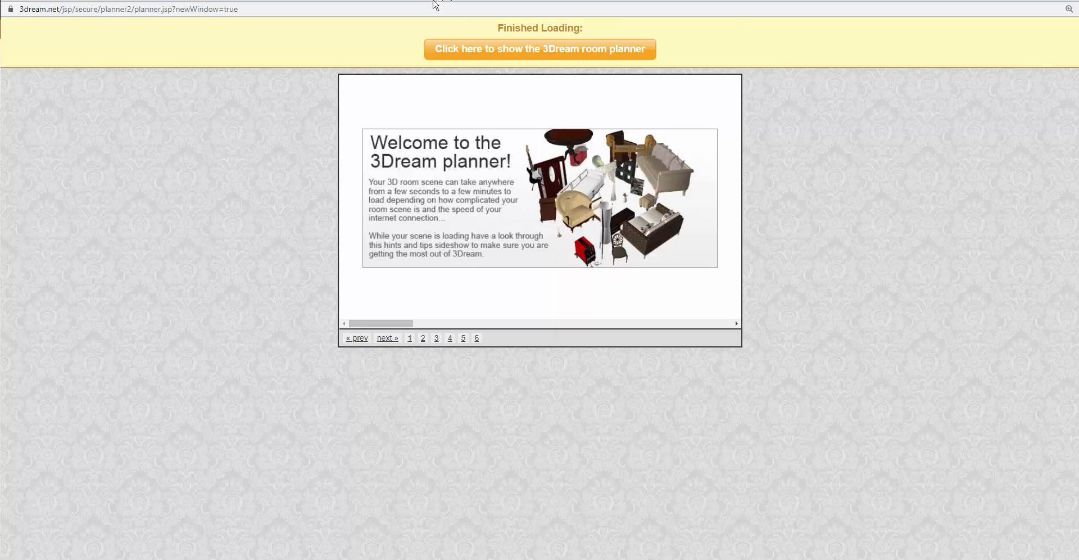
click(549, 49)
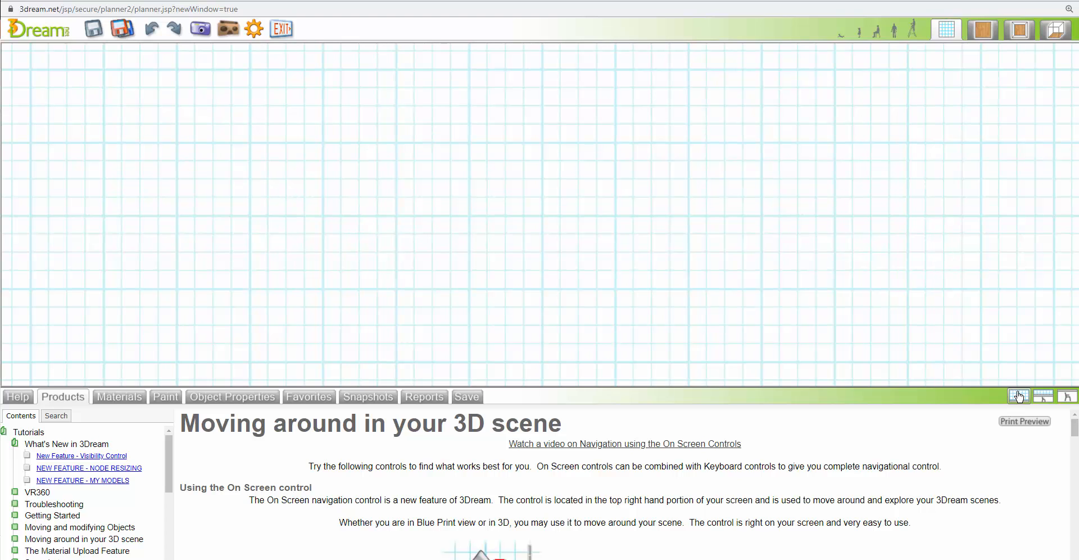
click(1019, 396)
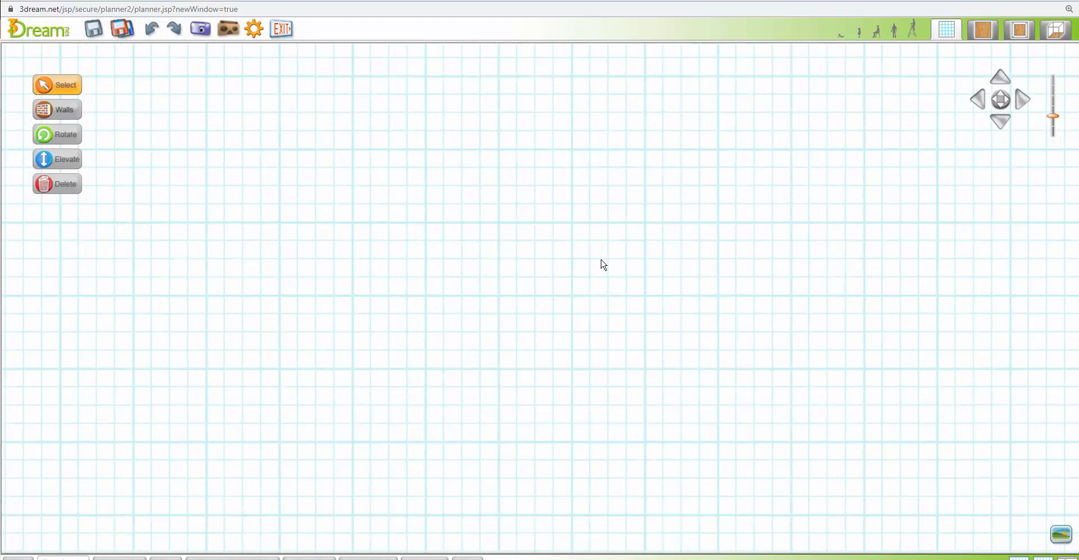
Draw a closed rectangular room of four walls, about 19' 7" by 13' 10" inside, in the middle of the grid
click(60, 110)
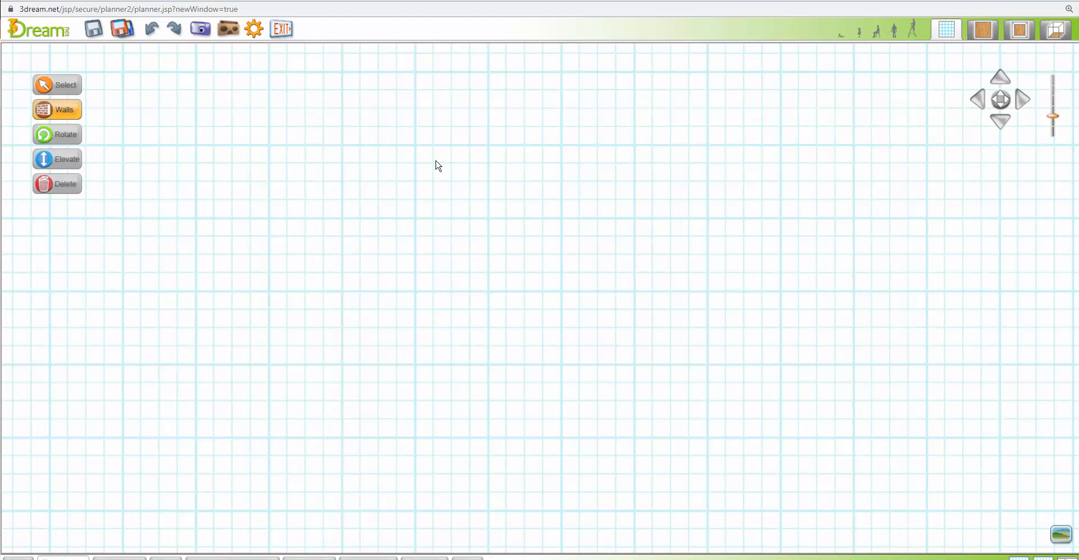
click(330, 142)
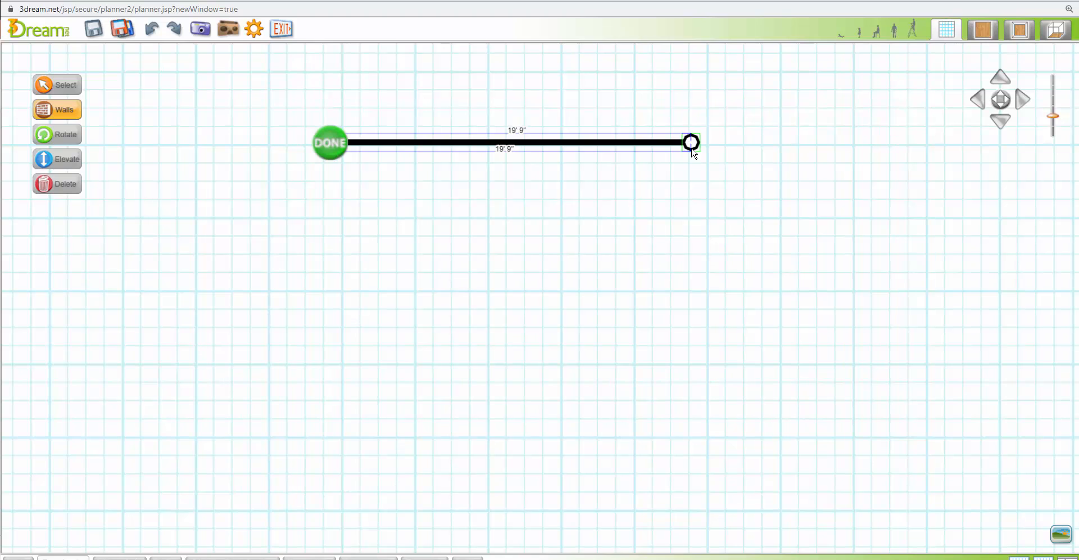
click(692, 143)
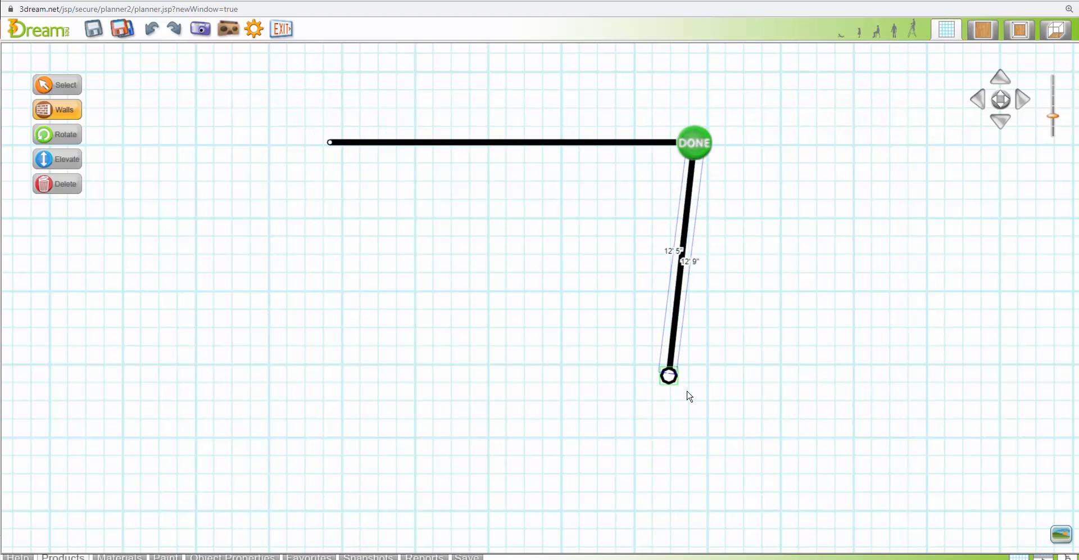
click(695, 400)
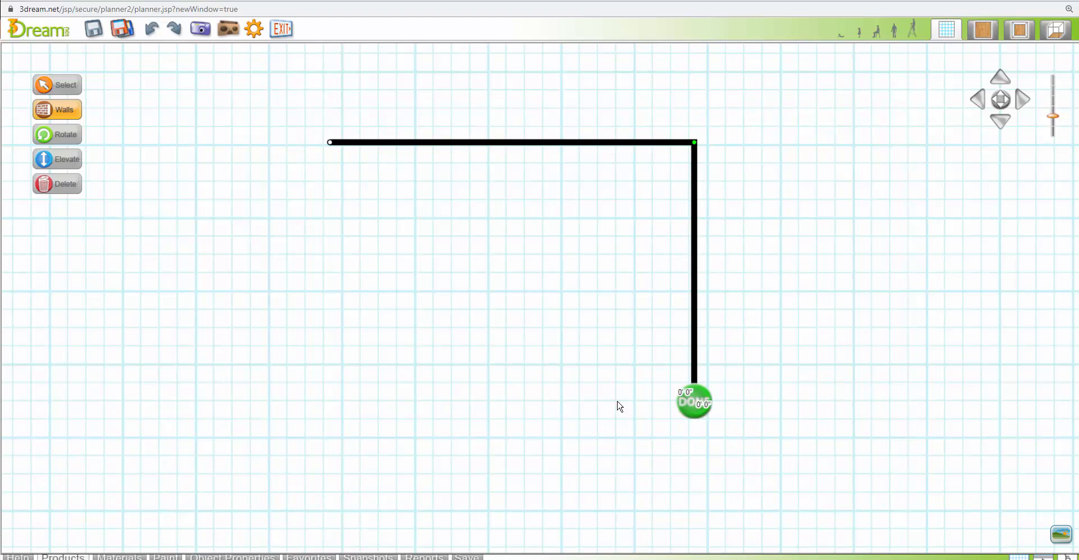
click(338, 375)
click(335, 147)
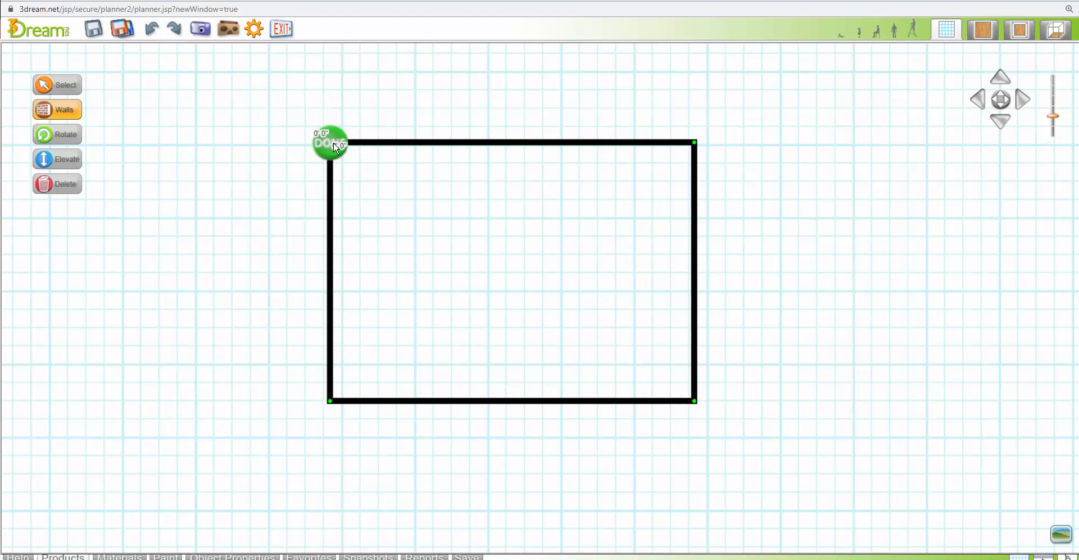
click(335, 148)
click(426, 203)
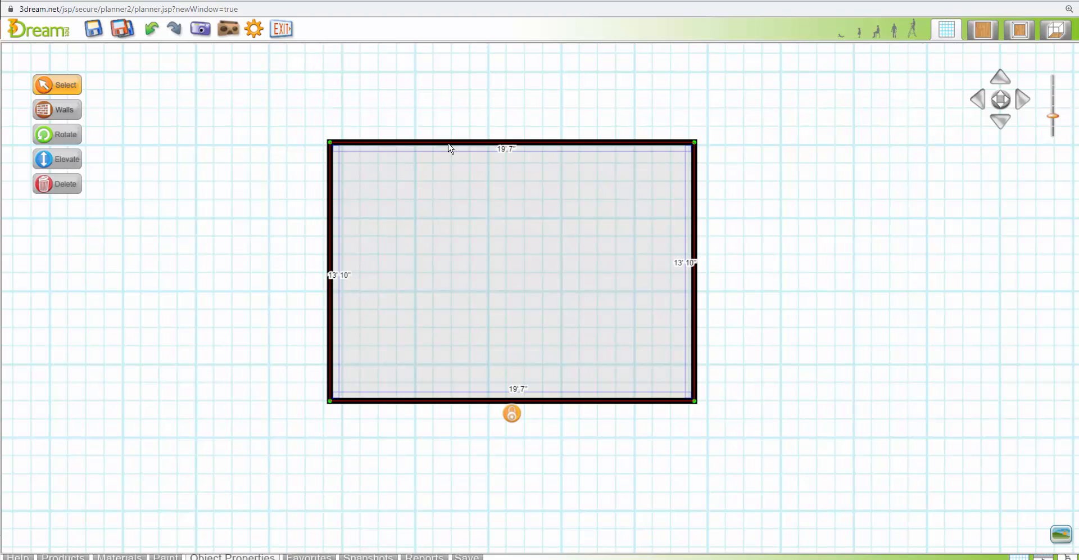
Nudge the room's left wall outward until the inside length is 20' 0"
click(331, 254)
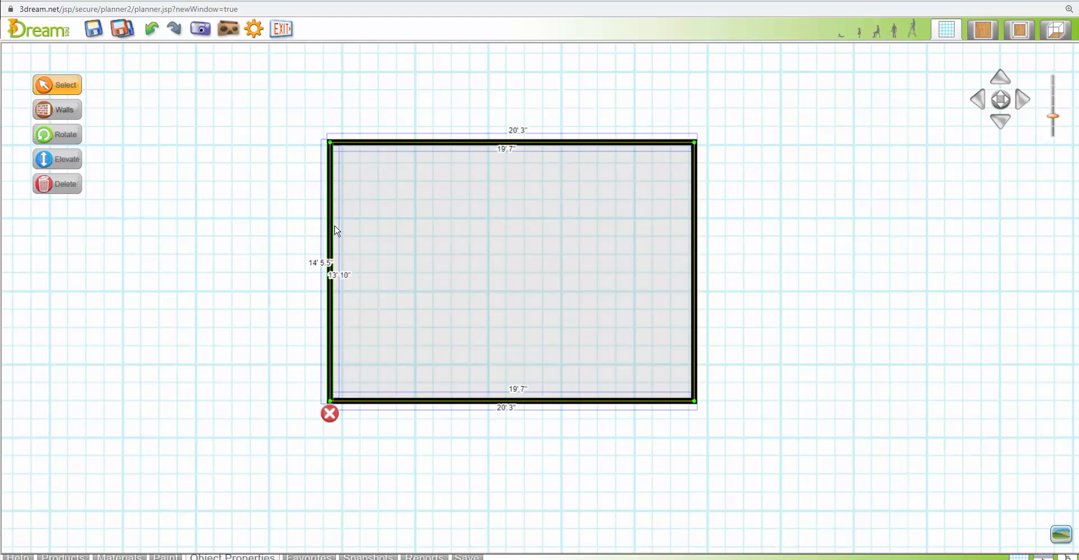
key(Left)
key(Left)
key(Left)
key(Left)
key(Left)
key(Left)
key(Left)
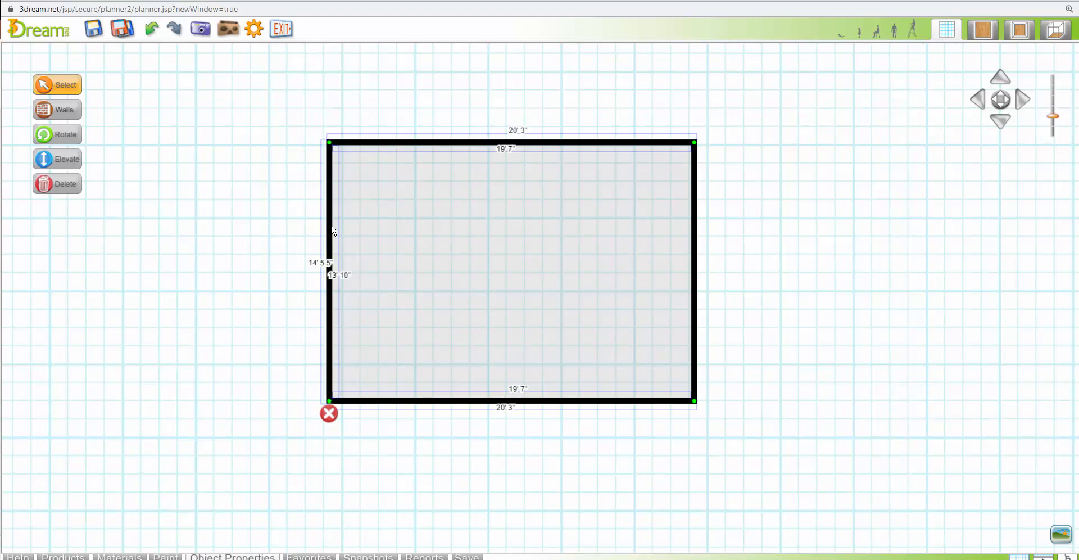
key(Left)
key(Left)
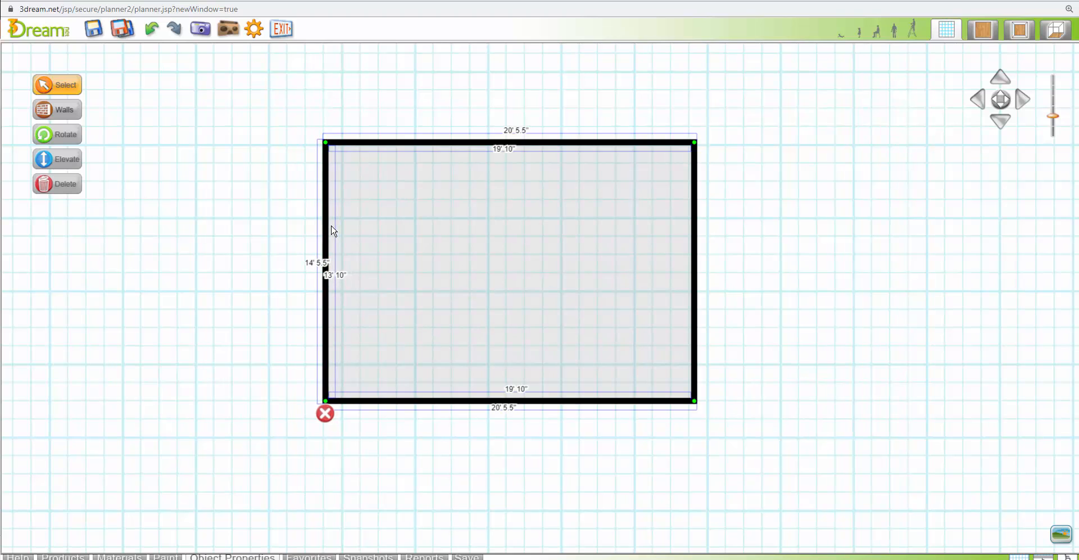
key(Left)
key(Left)
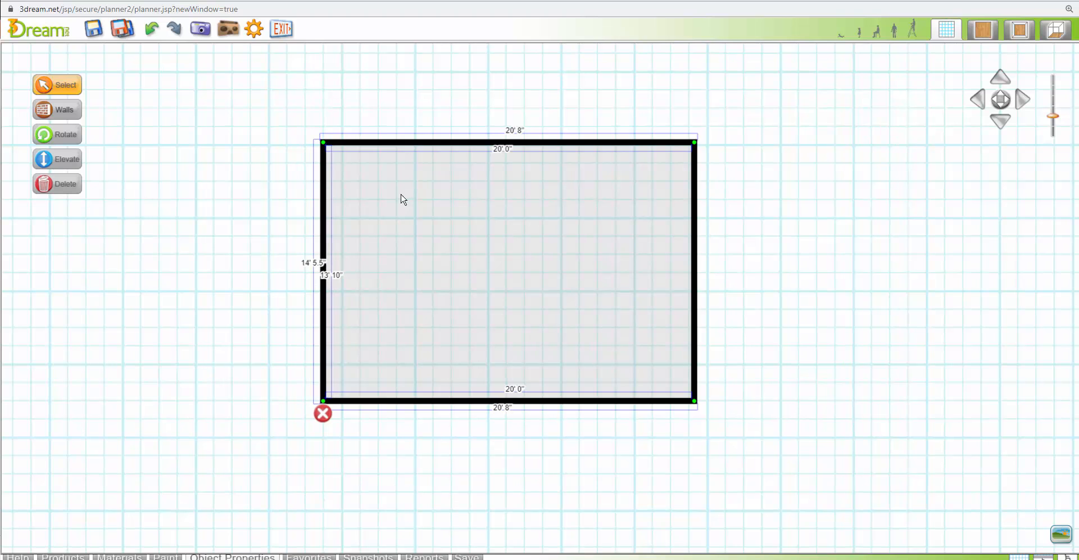
click(462, 224)
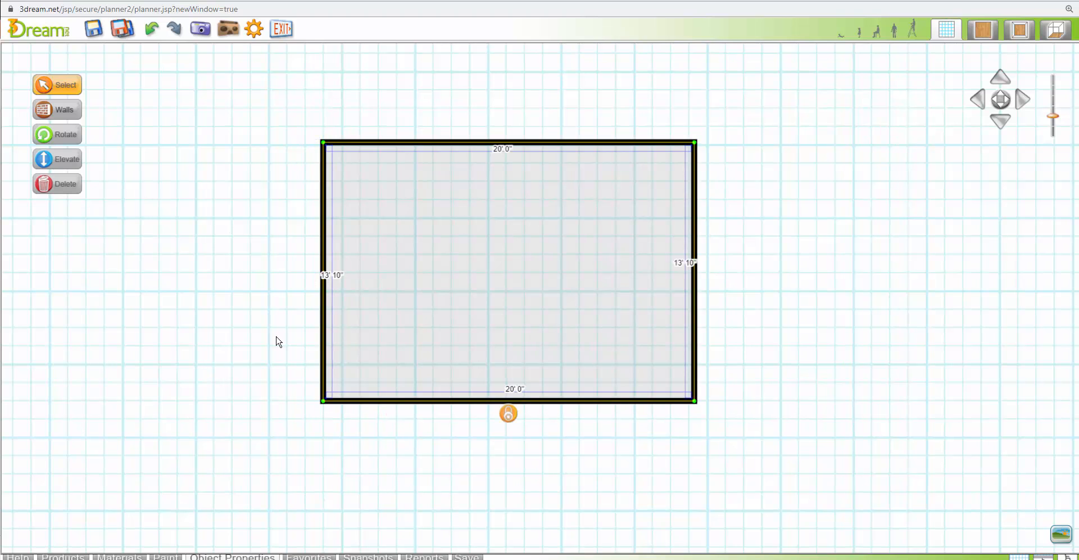
Nudge the room's horizontal walls outward until the inside width is 14' 0"
click(427, 400)
key(ctrl+Down)
key(ctrl+Down)
key(ctrl+Down)
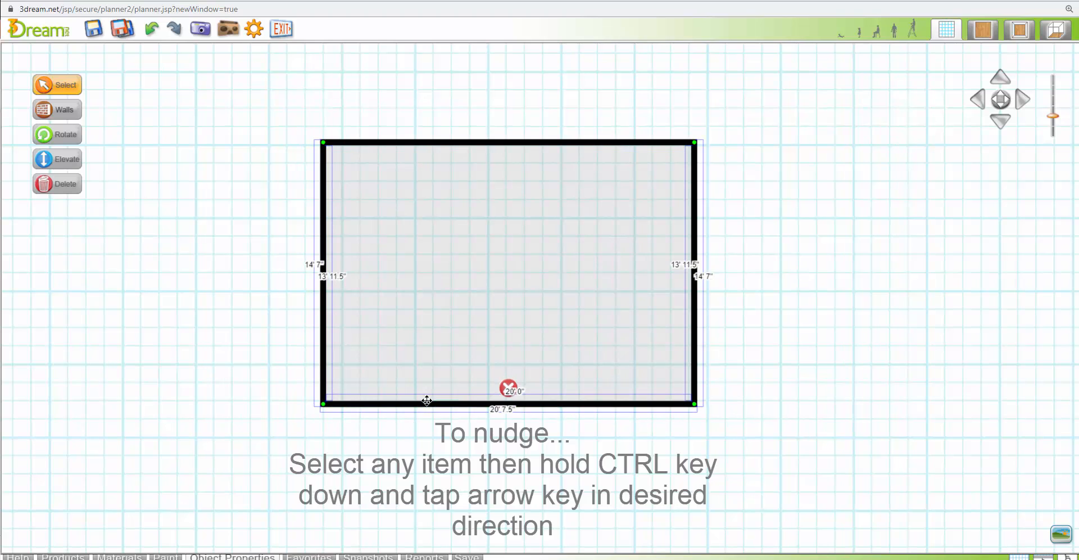
click(425, 374)
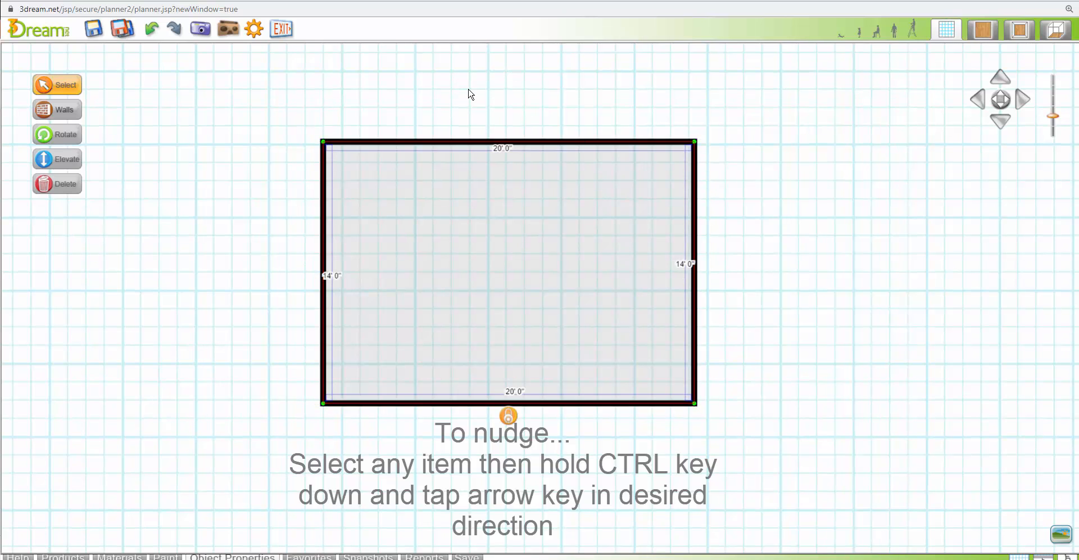
Search the product library for the Doors sub category of Architectural Elements
drag(469, 90, 475, 103)
click(470, 195)
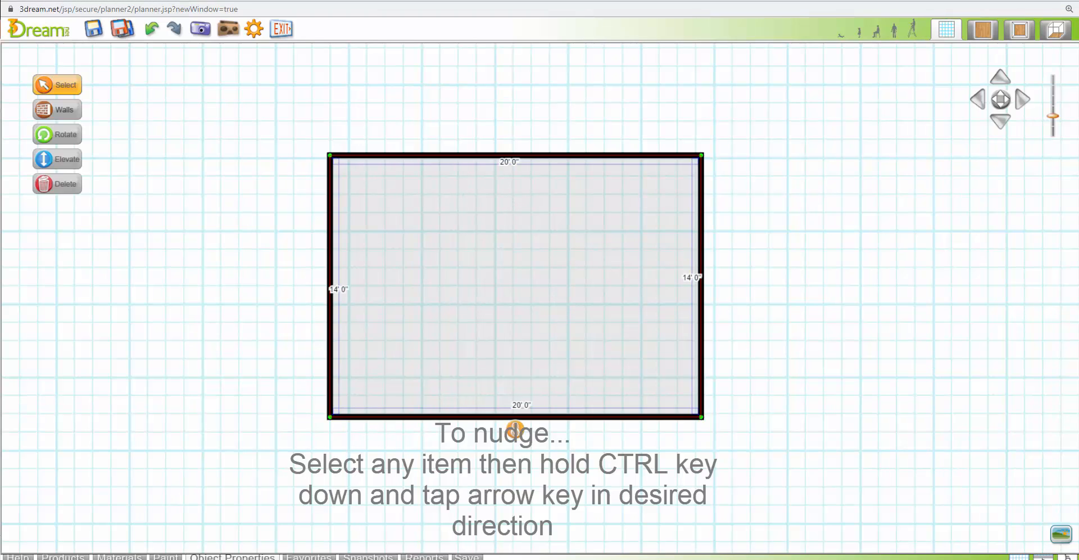
click(62, 556)
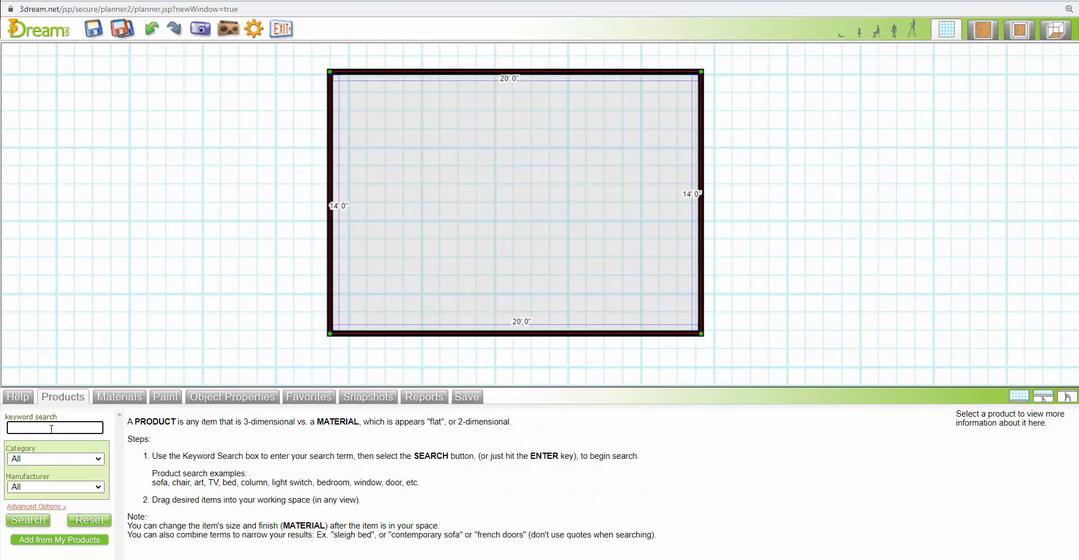
click(56, 459)
click(54, 254)
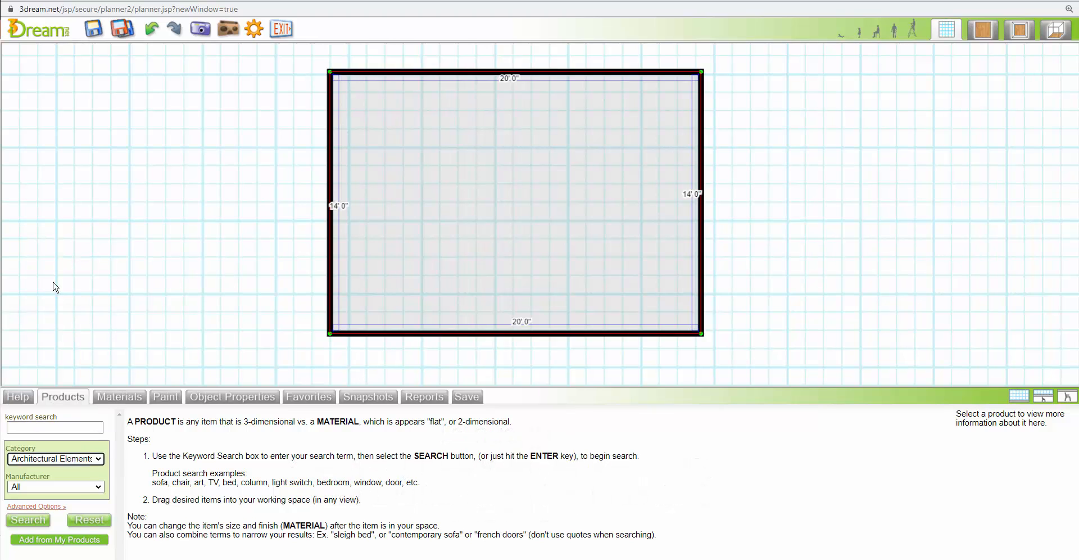
click(50, 487)
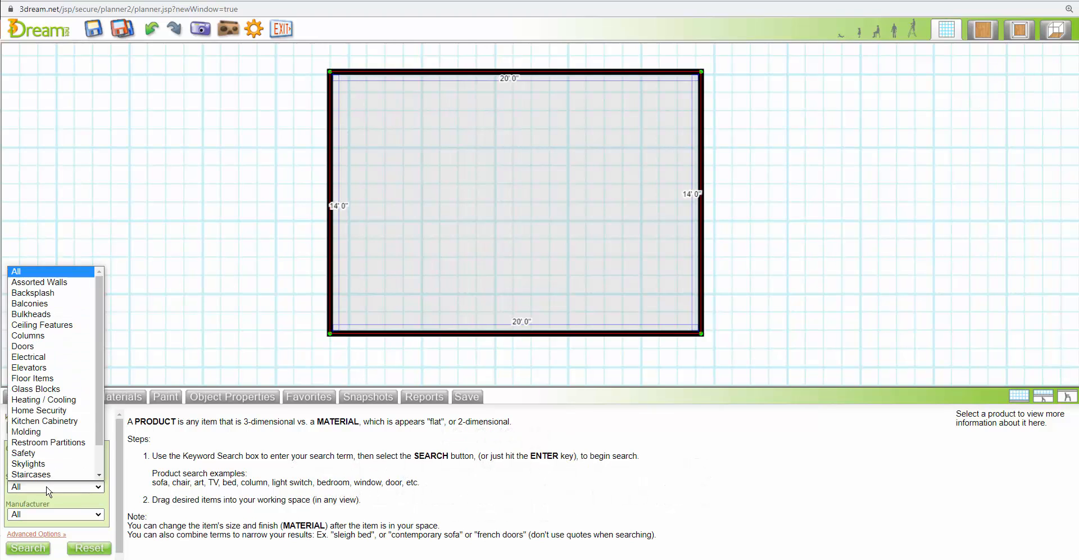
click(38, 347)
click(33, 548)
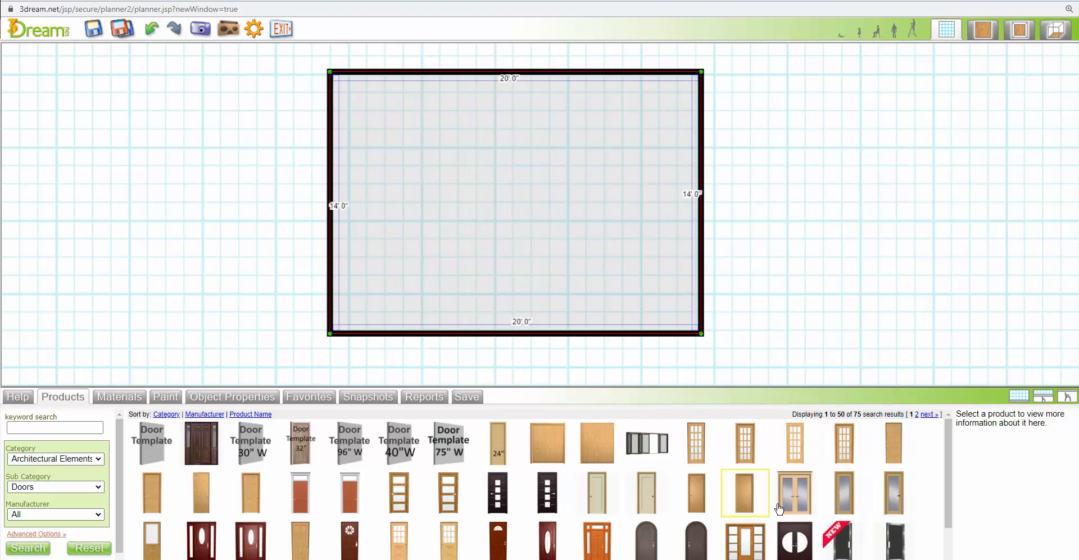
Place the Door 09 French double door at the middle of the left wall and rotate it to swing outside the room
drag(795, 493, 328, 201)
click(333, 197)
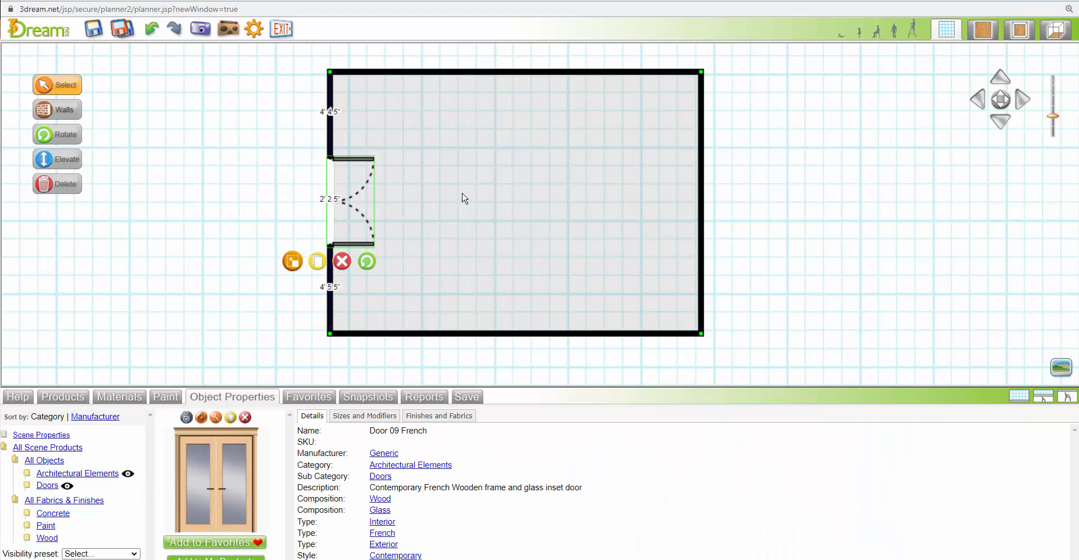
click(240, 418)
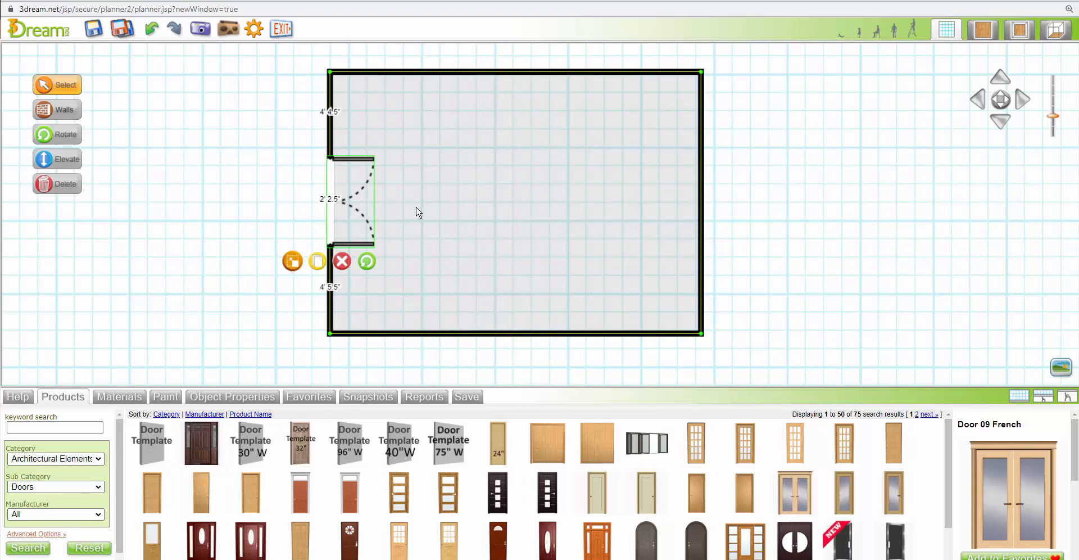
drag(367, 260, 452, 268)
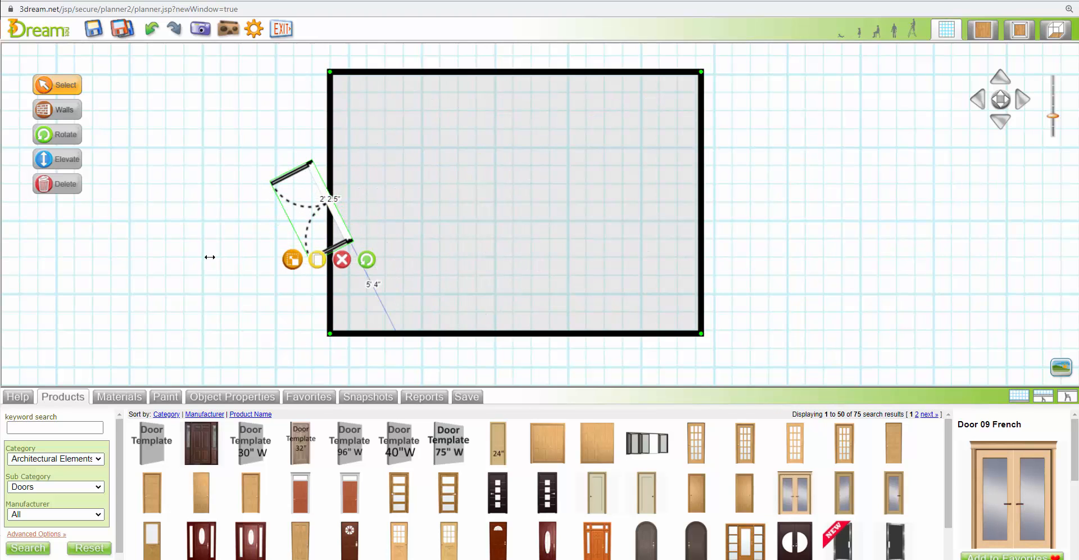
click(330, 234)
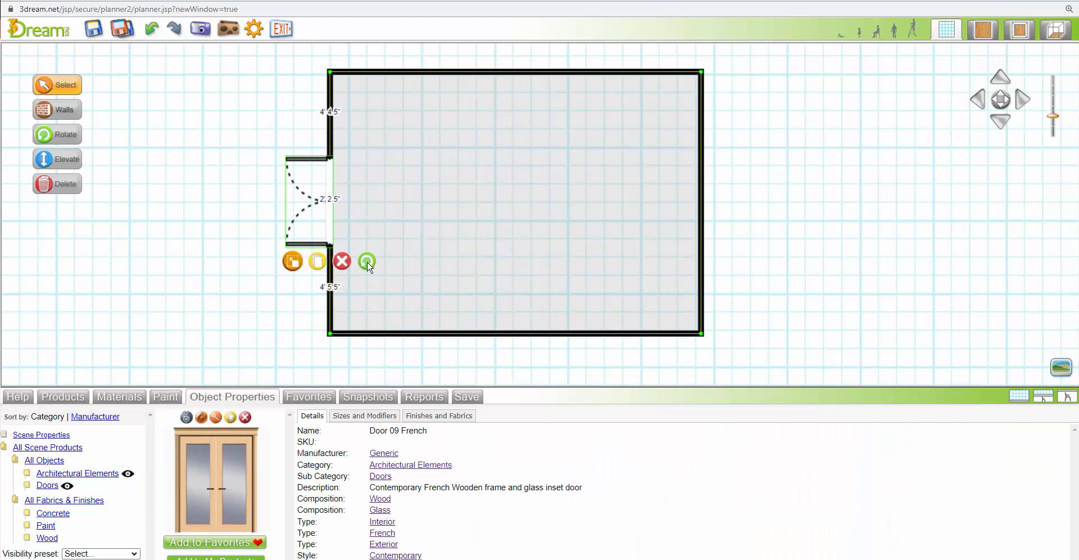
Rotate the French double door to swing into the room and nudge it until it sits 4' 5" from both corners
drag(367, 260, 492, 263)
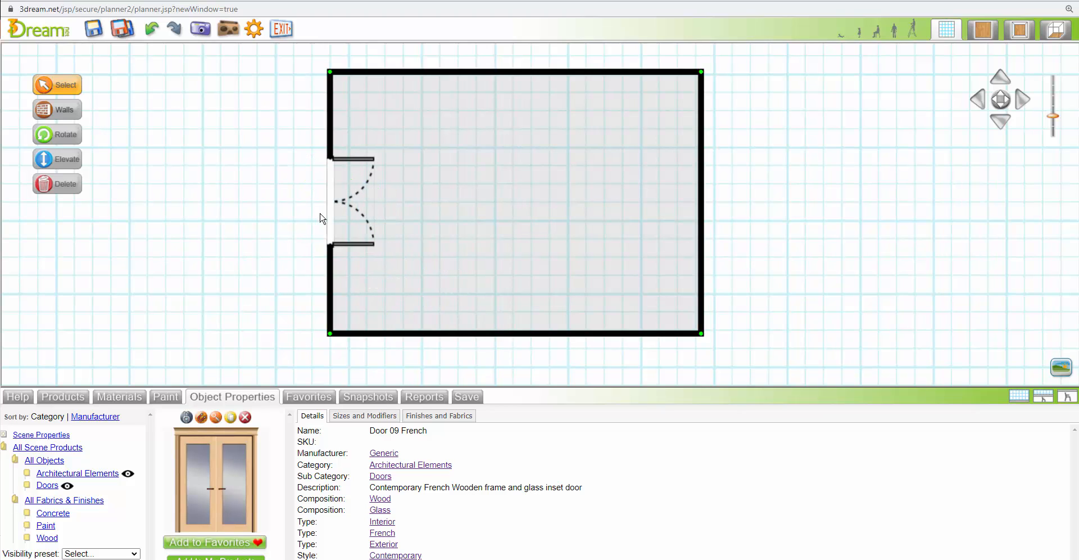
click(346, 205)
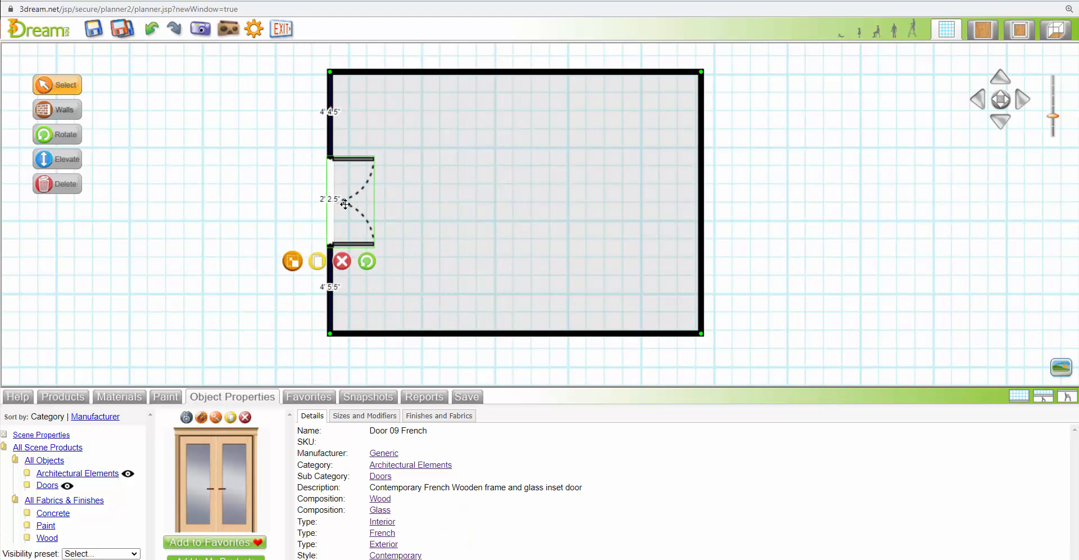
key(Down)
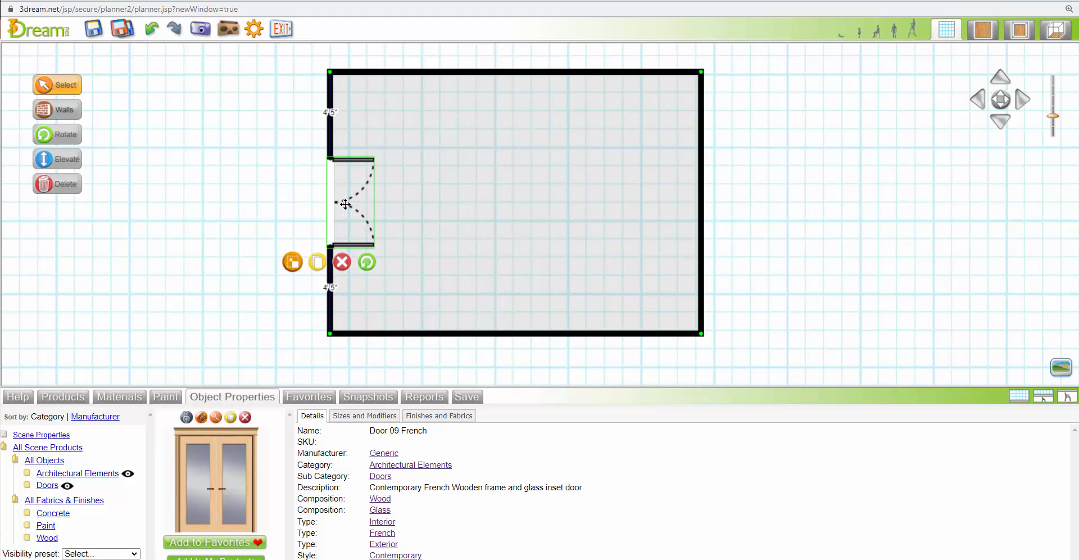
click(249, 207)
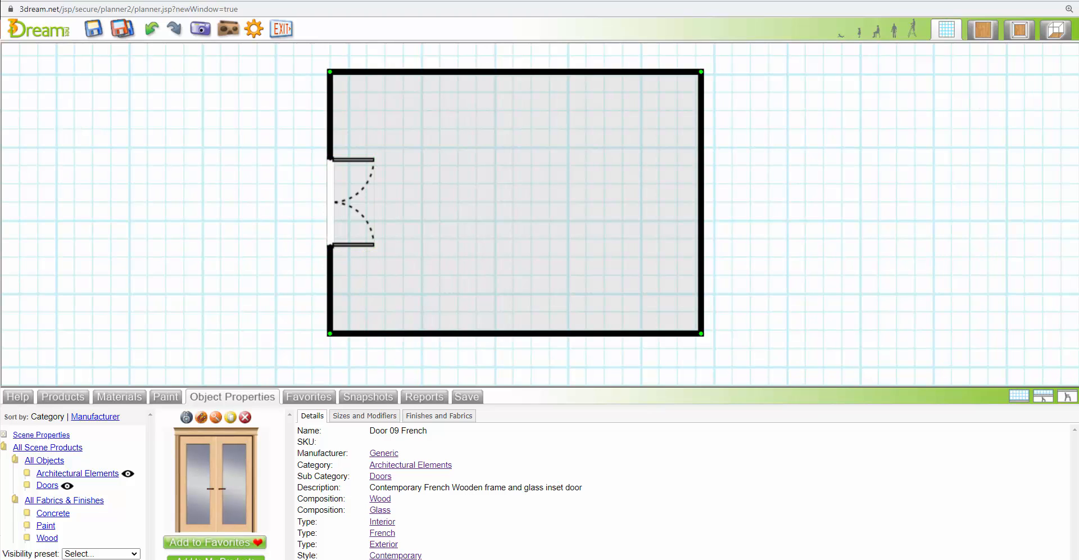
Search the product library for the Windows sub category of Architectural Elements
click(65, 396)
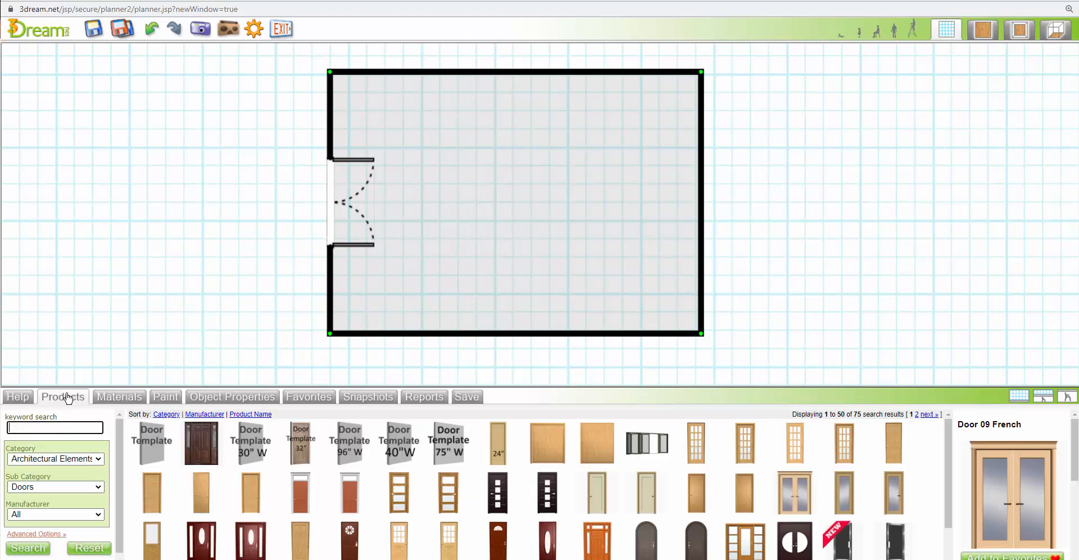
click(86, 493)
key(w)
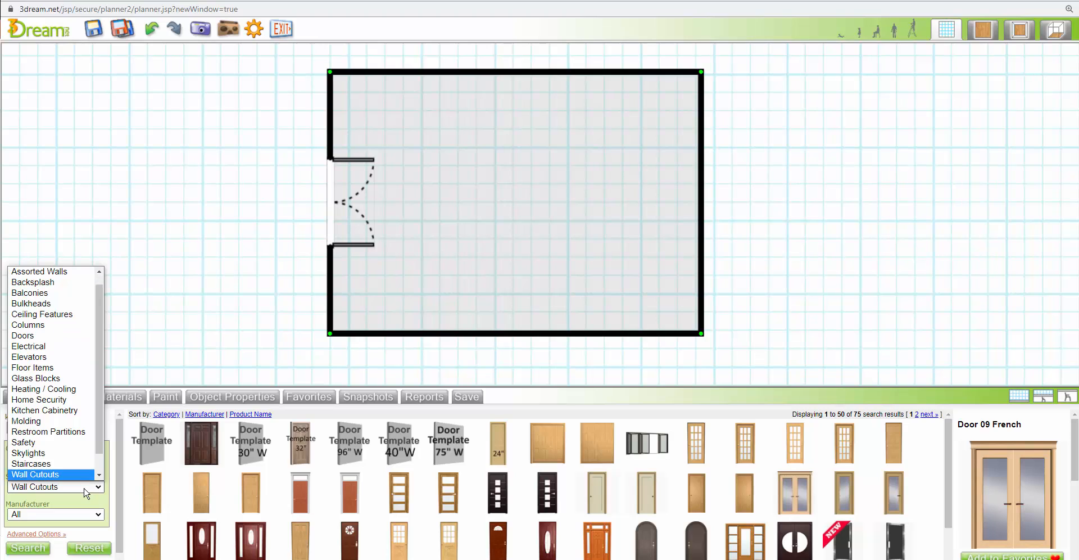
scroll(78, 471, down, 1)
click(51, 472)
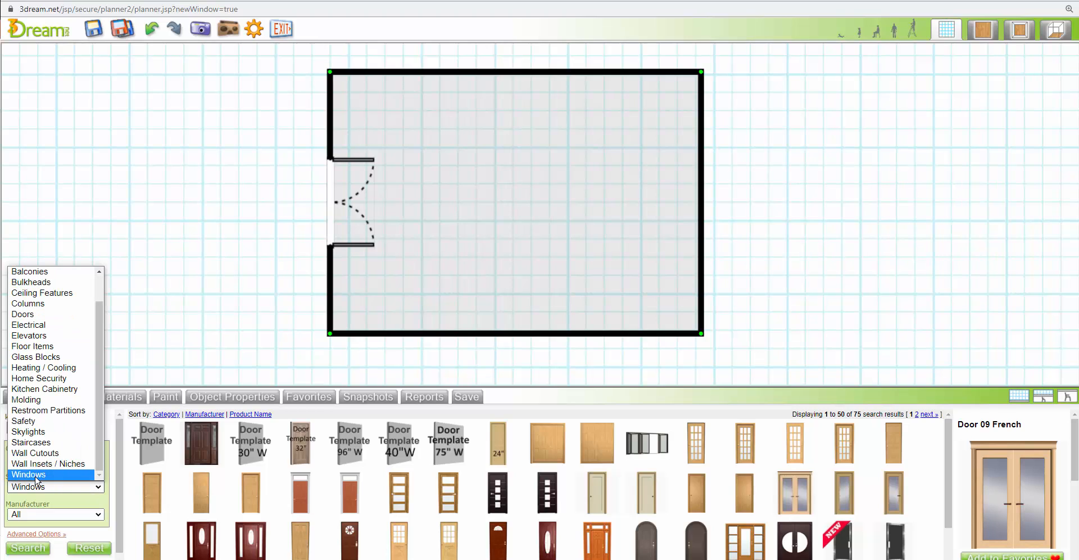
click(35, 548)
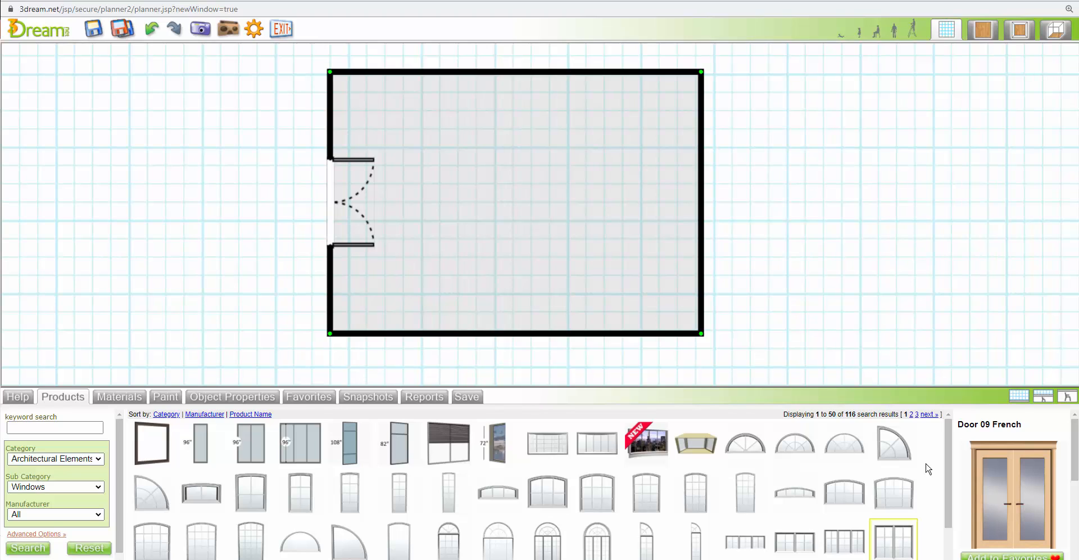
Place the Casement Composite 14 w/t window from the second results page on the left part of the room's upper wall
click(929, 414)
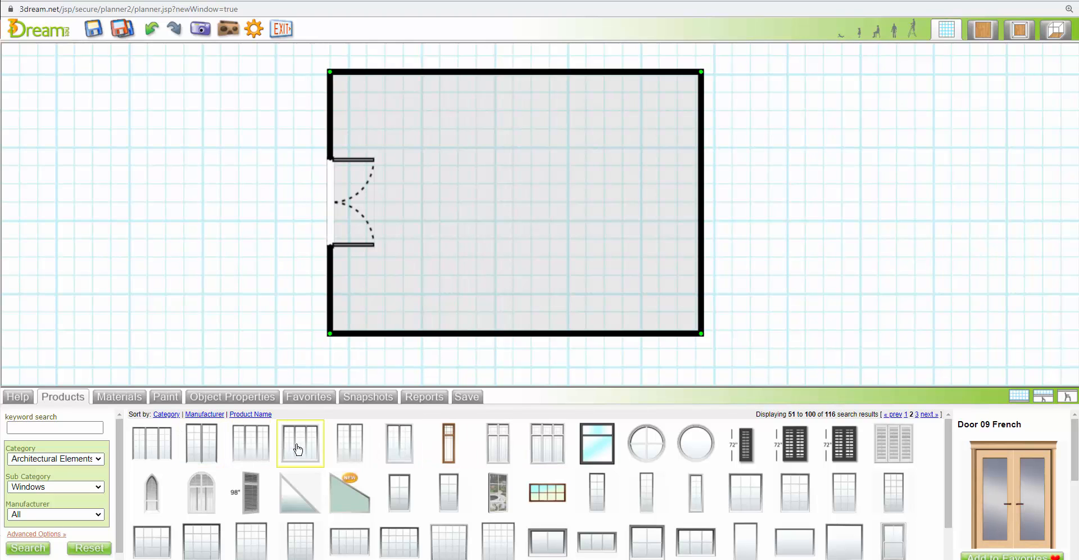
drag(296, 441, 432, 76)
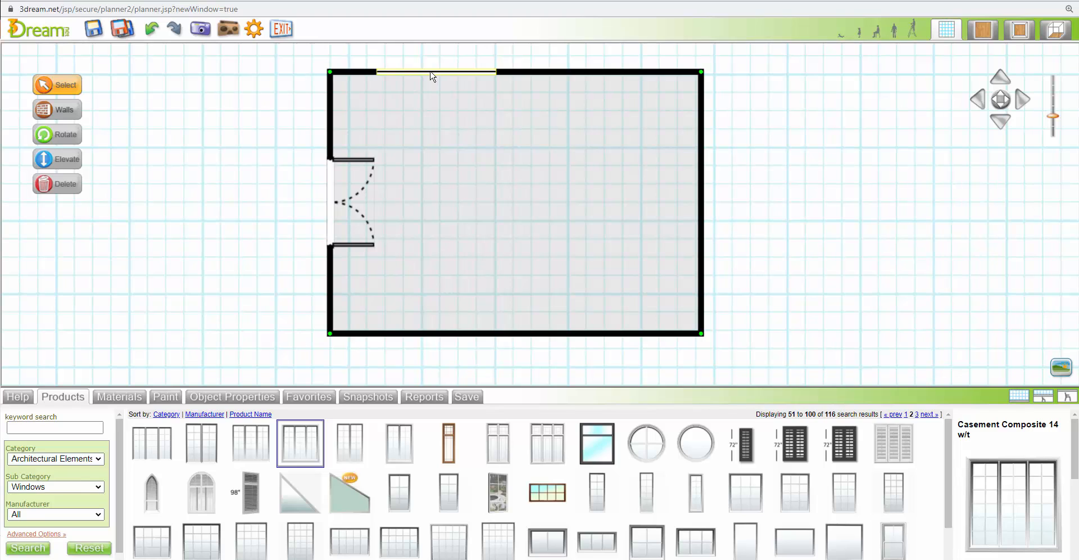
click(431, 77)
Set the casement window's width to 80 inches and its height to 90 inches
click(372, 416)
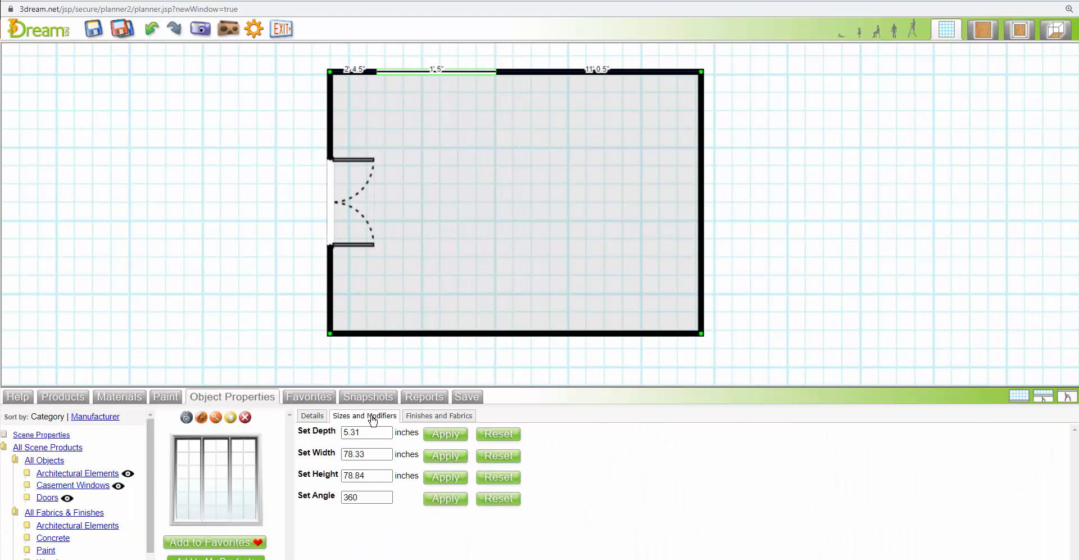
drag(375, 453, 313, 453)
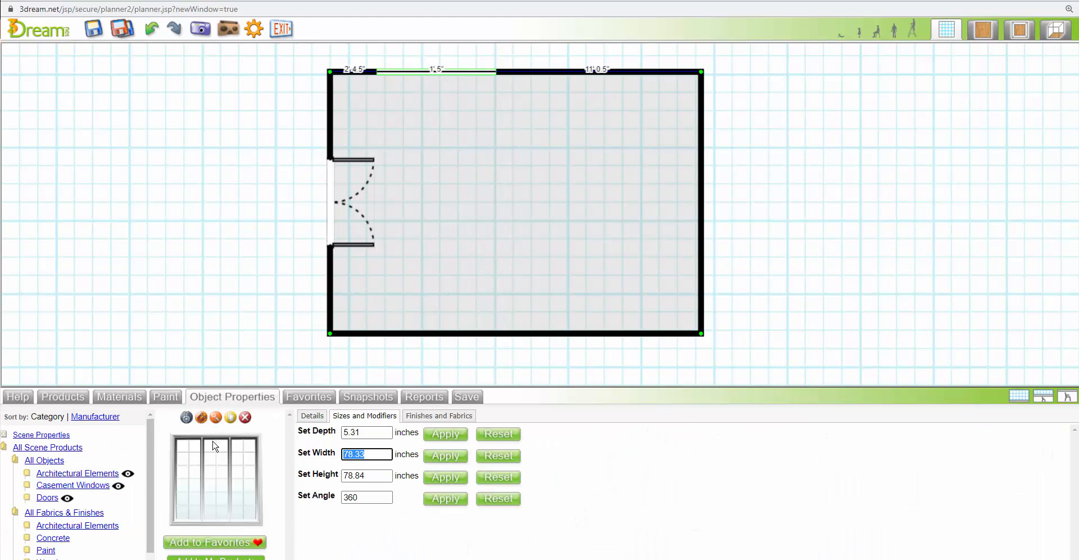
text(80)
click(445, 456)
drag(377, 474, 319, 478)
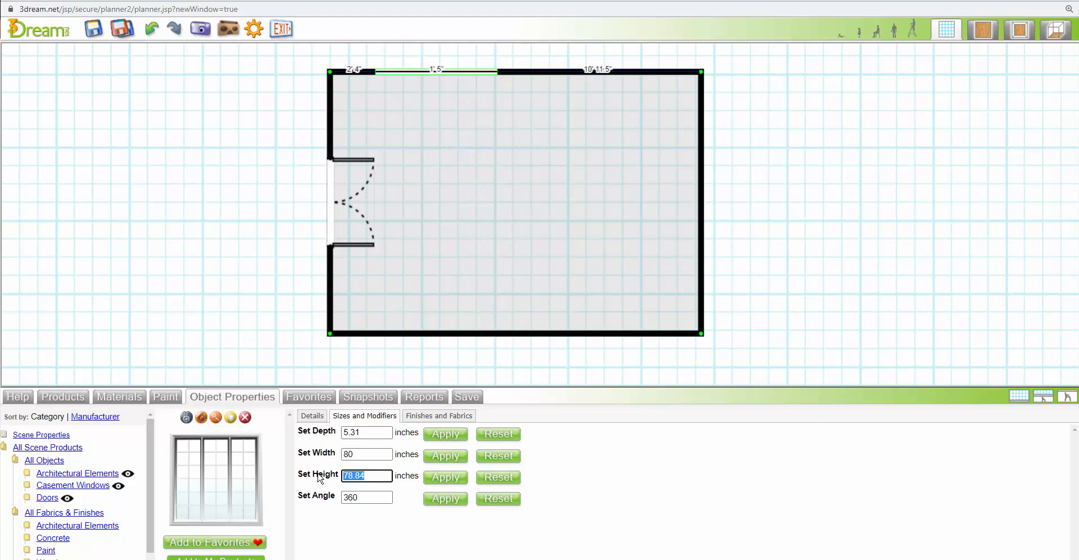
text(90)
click(446, 477)
Duplicate the casement window and move the copy along the upper wall until it is 2' 6" from the right corner
click(425, 88)
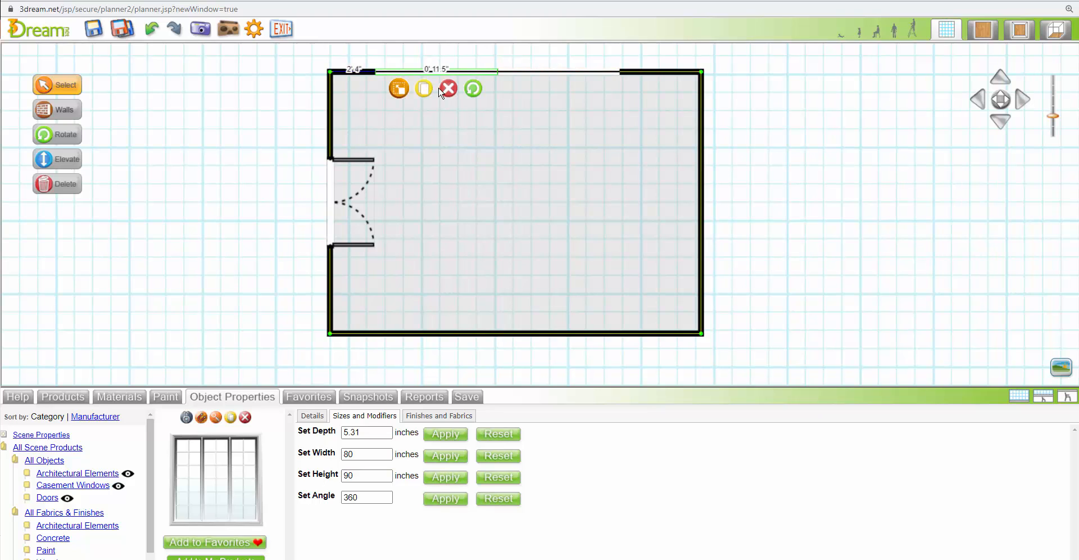
click(536, 73)
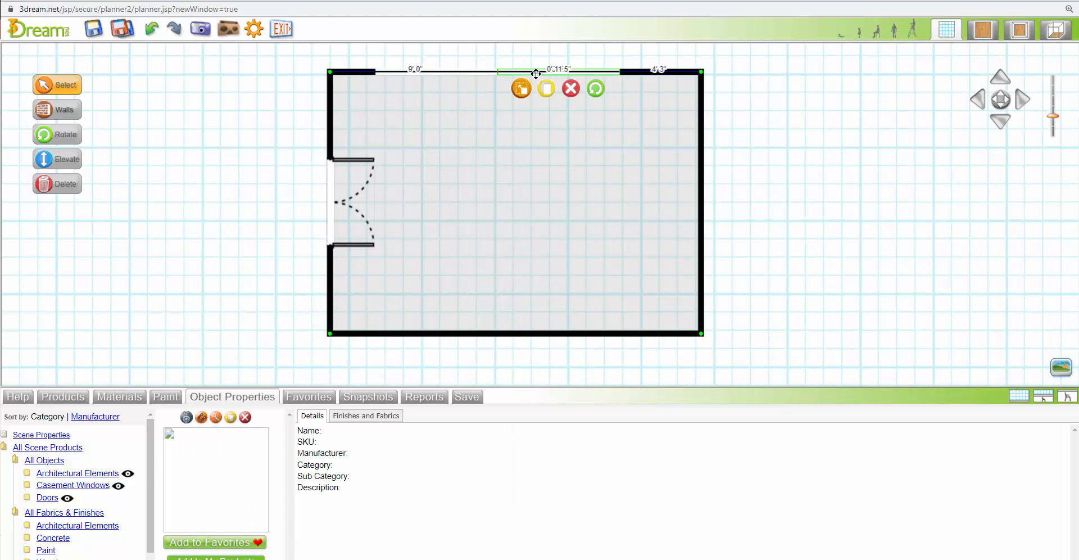
drag(535, 73, 561, 80)
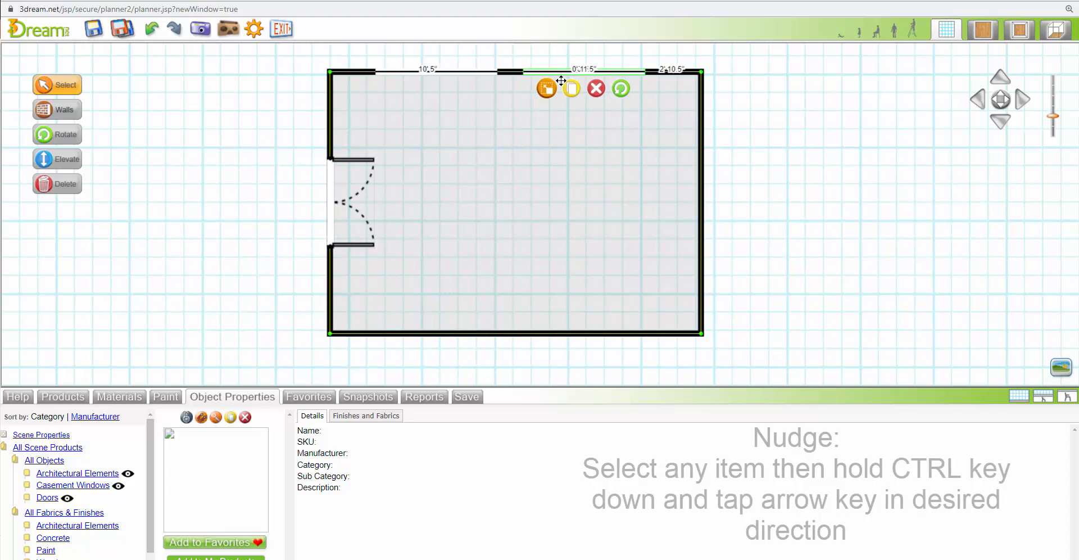
key(ctrl+Right)
key(ctrl+Right)
key(ctrl+Right)
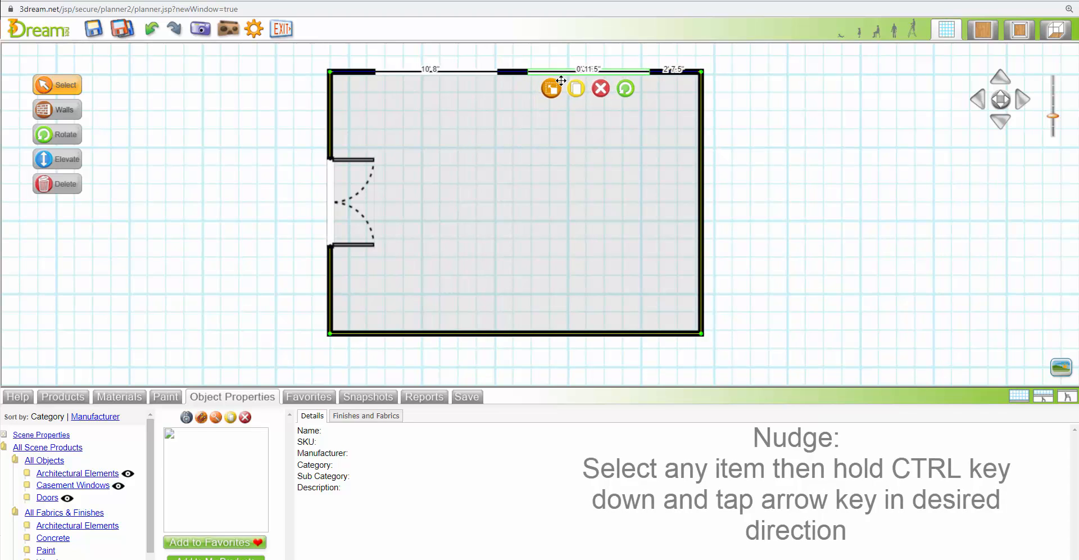
key(ctrl+Right)
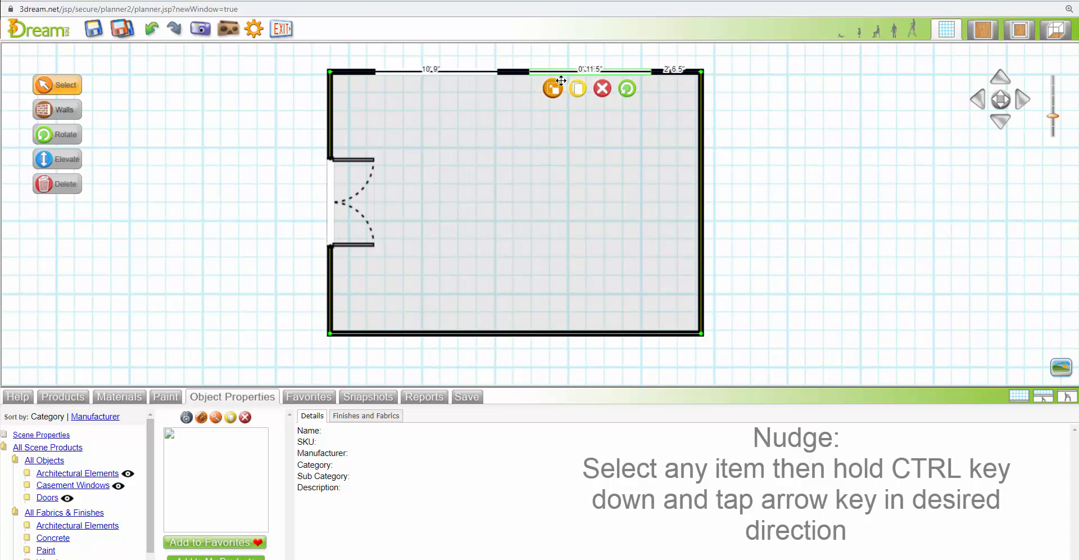
key(ctrl+Right)
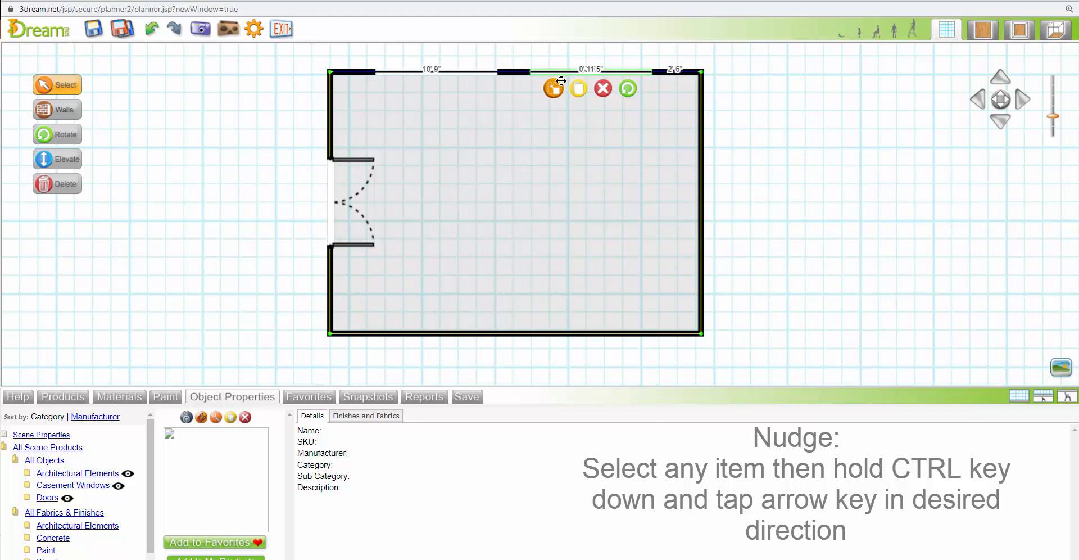
Nudge the original casement window right until it is 2' 6" from the left corner of the upper wall
click(413, 72)
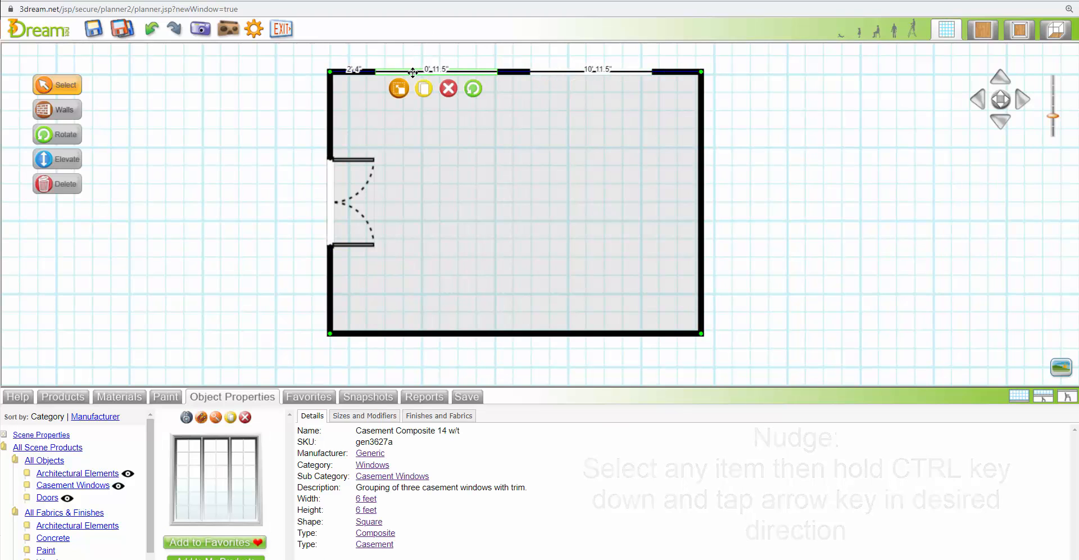
key(ctrl+Right)
key(ctrl+Right)
key(ctrl+Right)
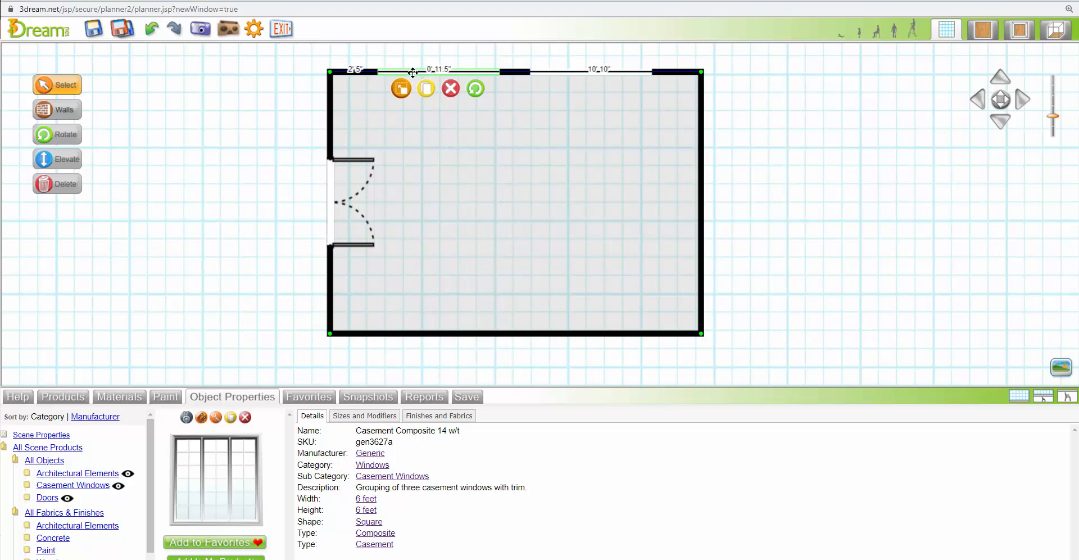
key(ctrl+Right)
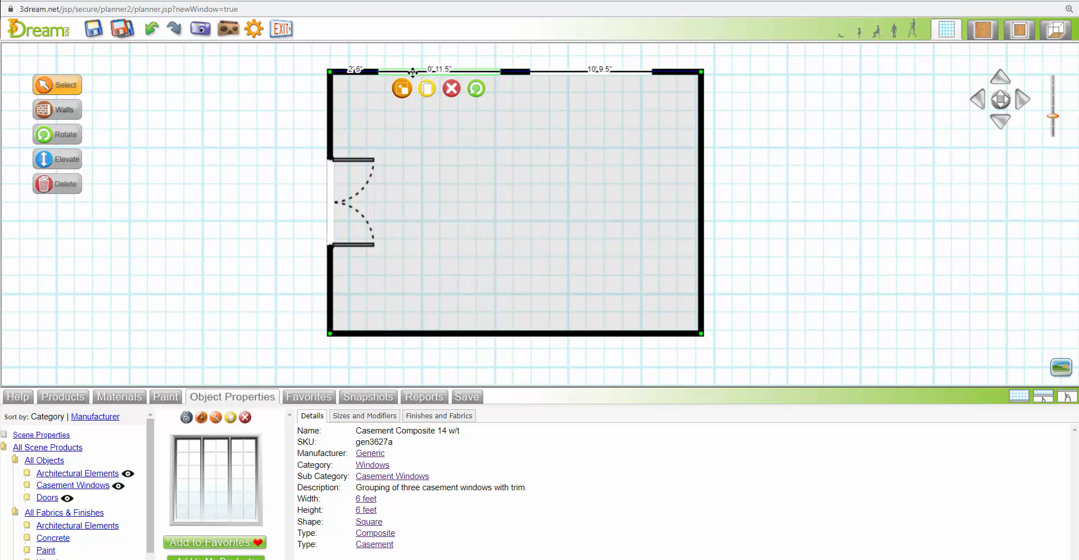
click(398, 137)
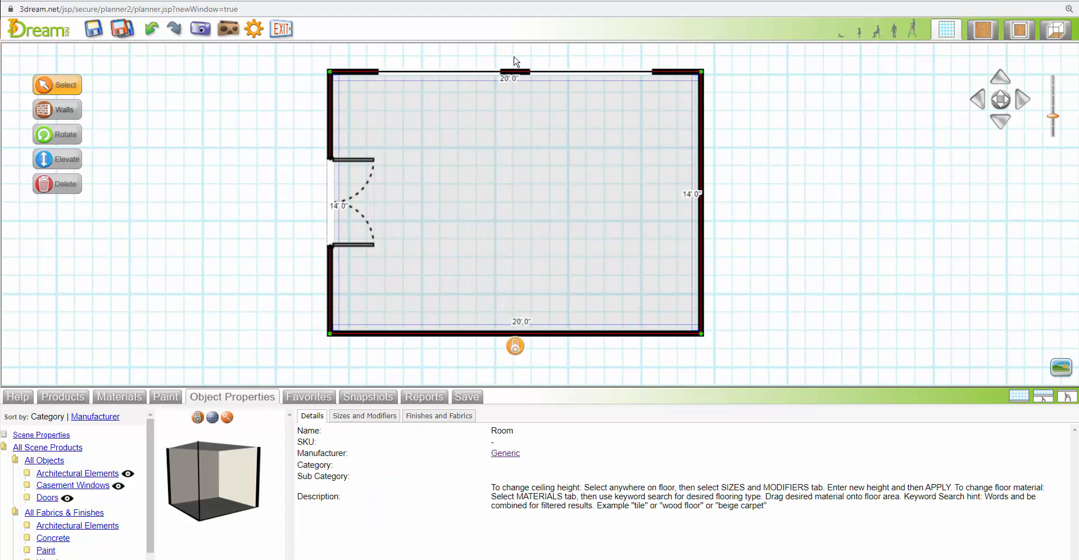
click(149, 344)
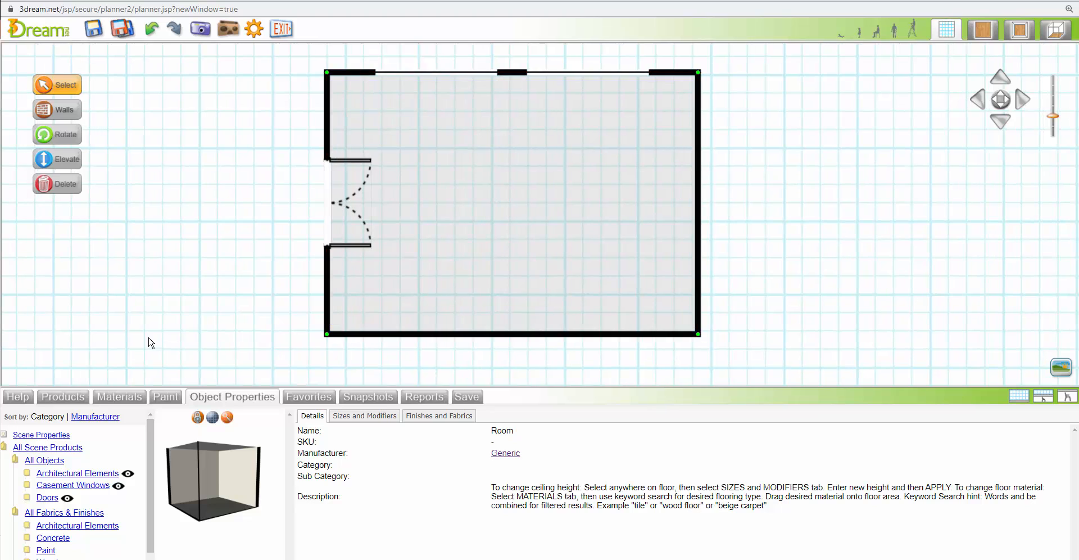
Search the product library for the Wall Cutouts sub category
click(62, 397)
click(54, 487)
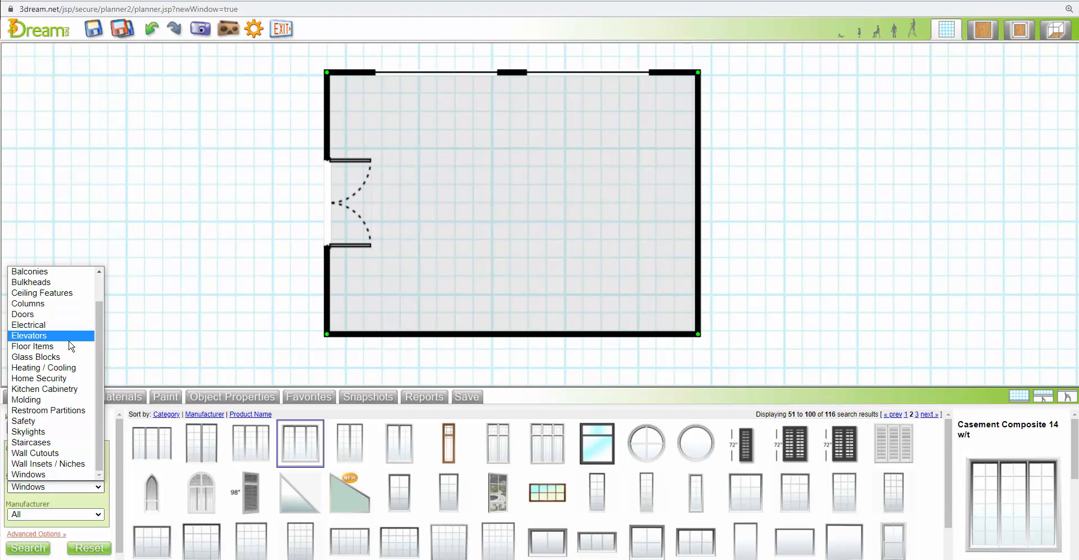
click(49, 455)
click(17, 545)
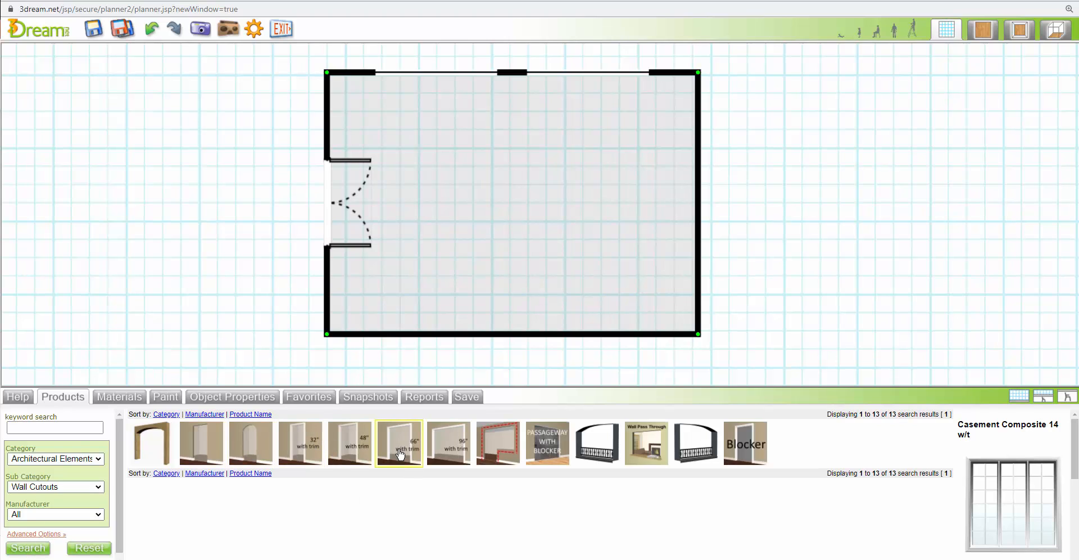
Place the 66" with trim wall cutout on the lower wall and nudge it to center, 7' 2.5" and 7' 3" from the corners
drag(402, 448, 520, 337)
click(518, 333)
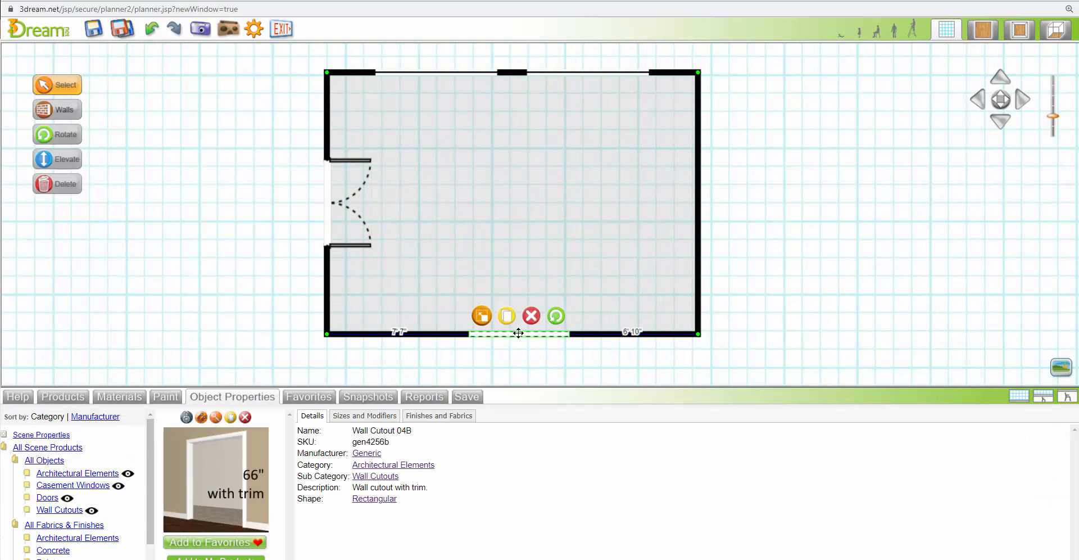
key(Left)
key(Left)
key(Left)
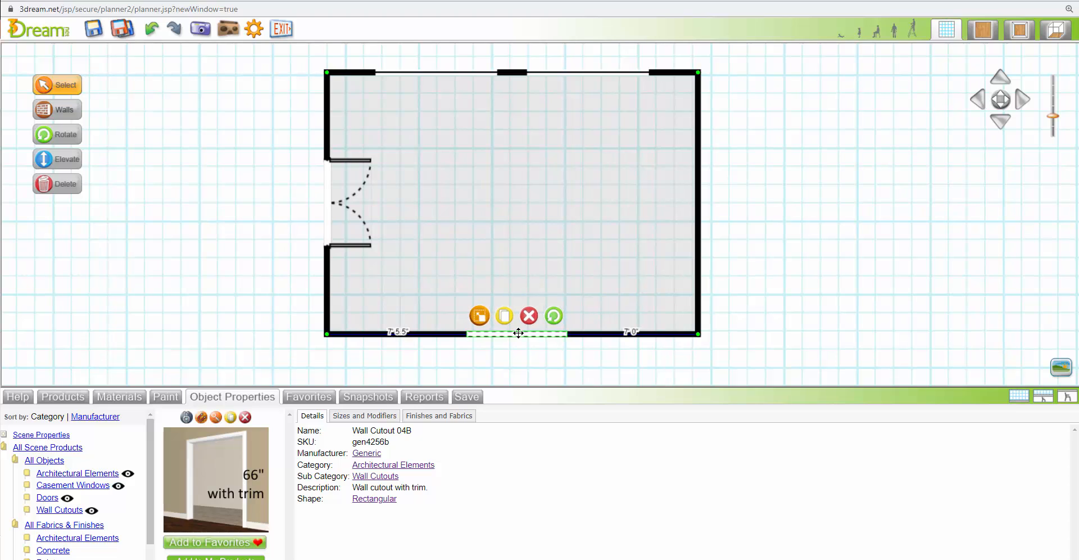
key(Left)
key(Left)
key(Left)
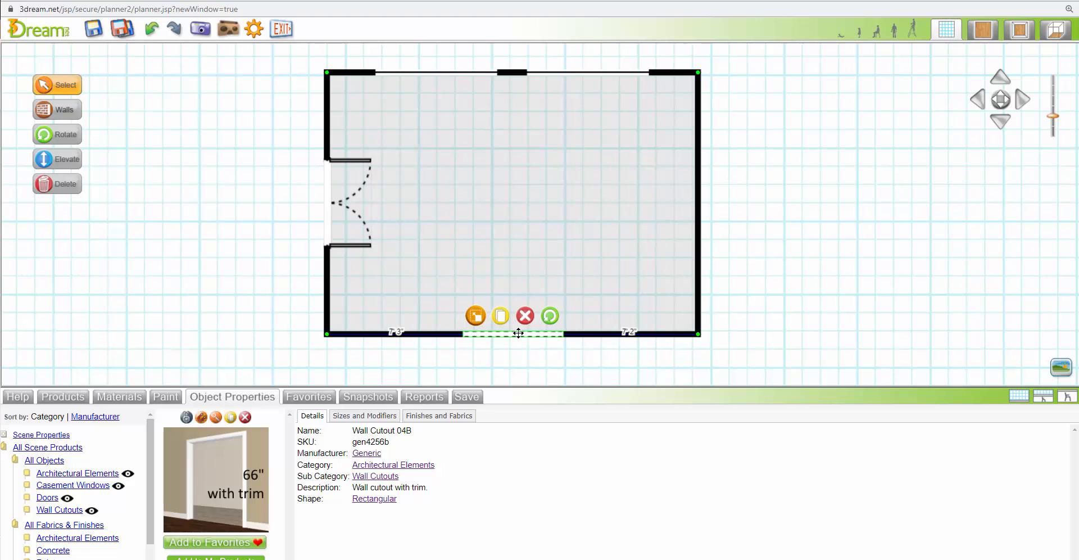
key(Left)
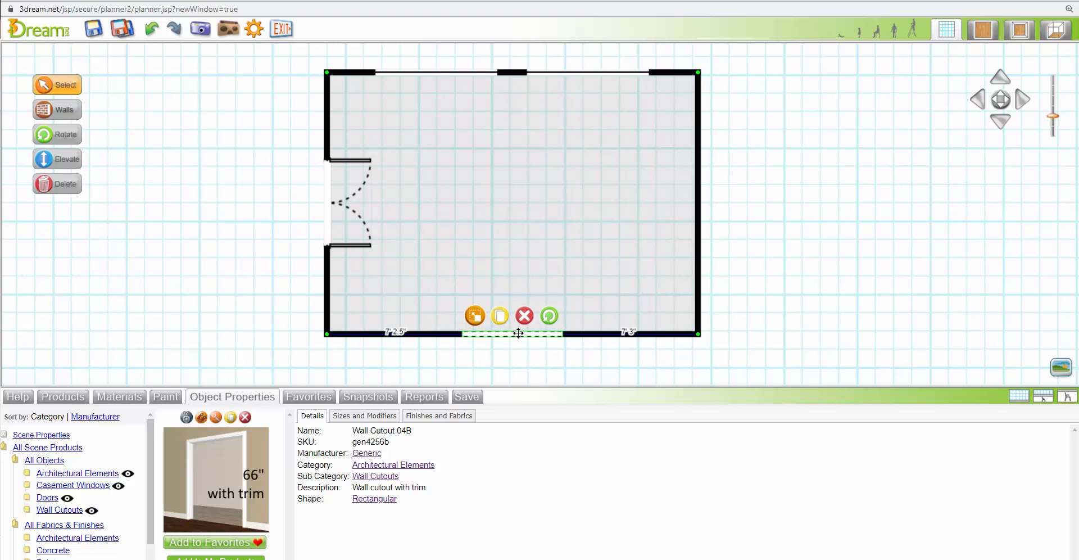
Set the wall cutout's width to 72 inches and its height to 84 inches
click(520, 334)
click(358, 420)
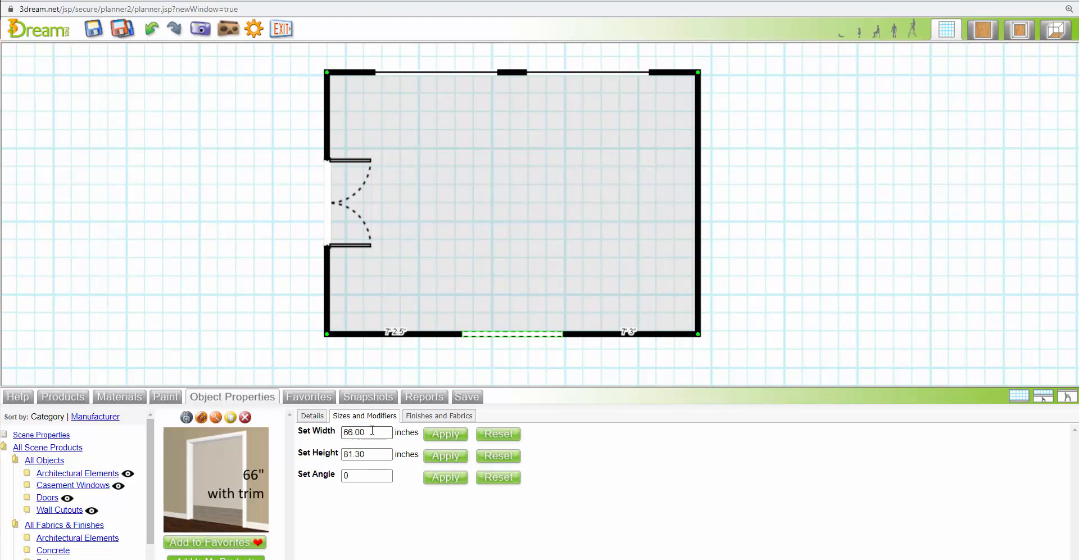
click(355, 432)
double_click(355, 432)
text(72)
double_click(350, 454)
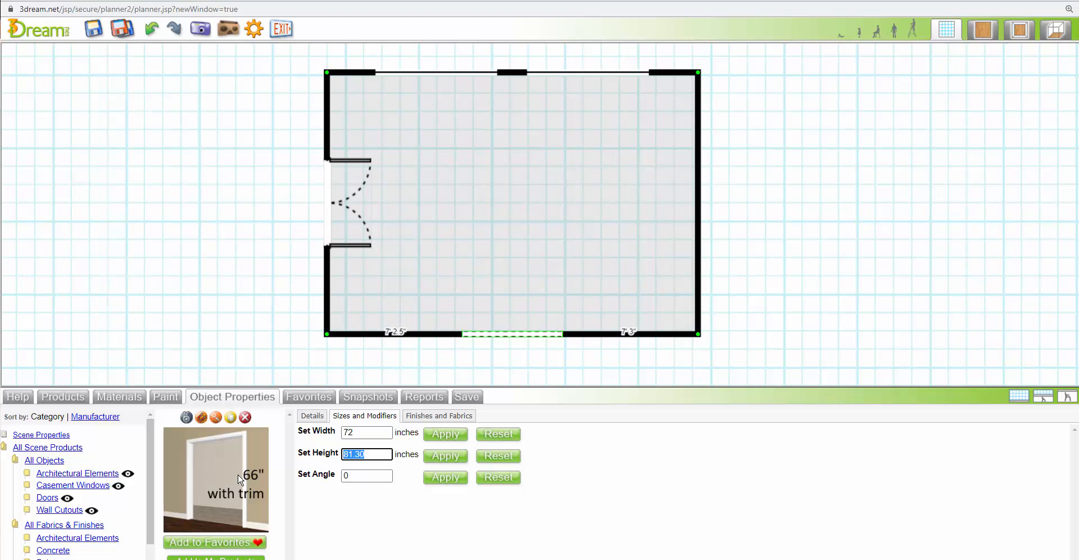
text(84)
click(447, 438)
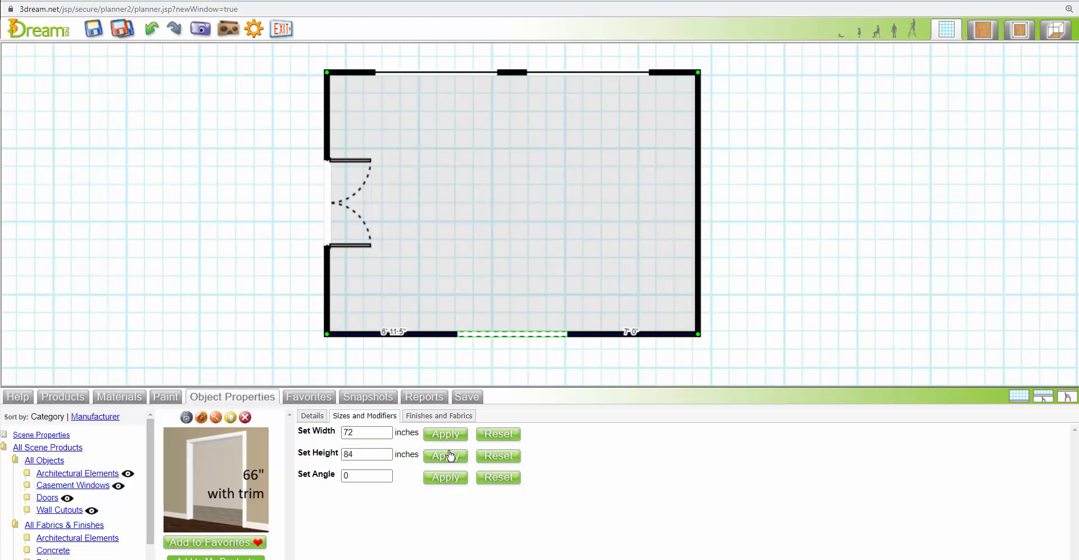
Expand the floor plan view to full height and center the room in it
click(597, 226)
click(1019, 396)
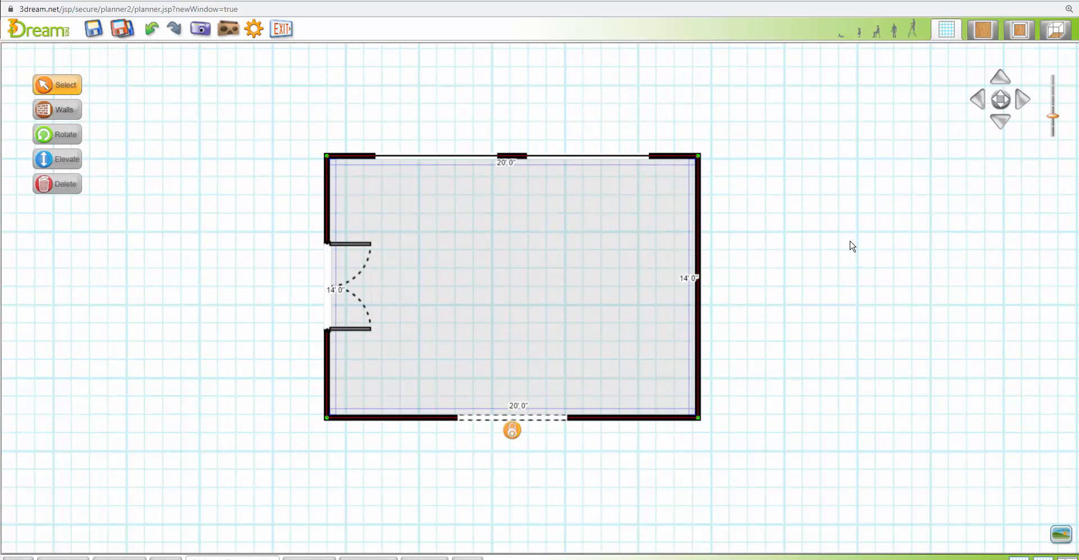
mouse_move(852, 246)
mouse_down()
mouse_move(860, 278)
mouse_move(826, 238)
mouse_move(880, 245)
mouse_move(865, 242)
mouse_up()
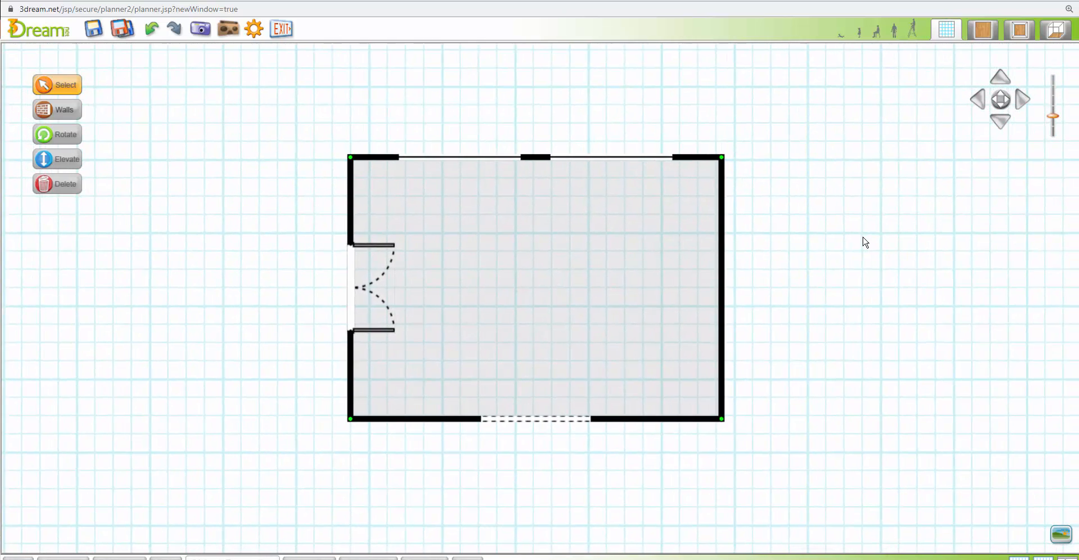
Show the wall dimensions in the blueprint by selecting the floor, take a snapshot, and clear the selection
scroll(866, 243, up, 3)
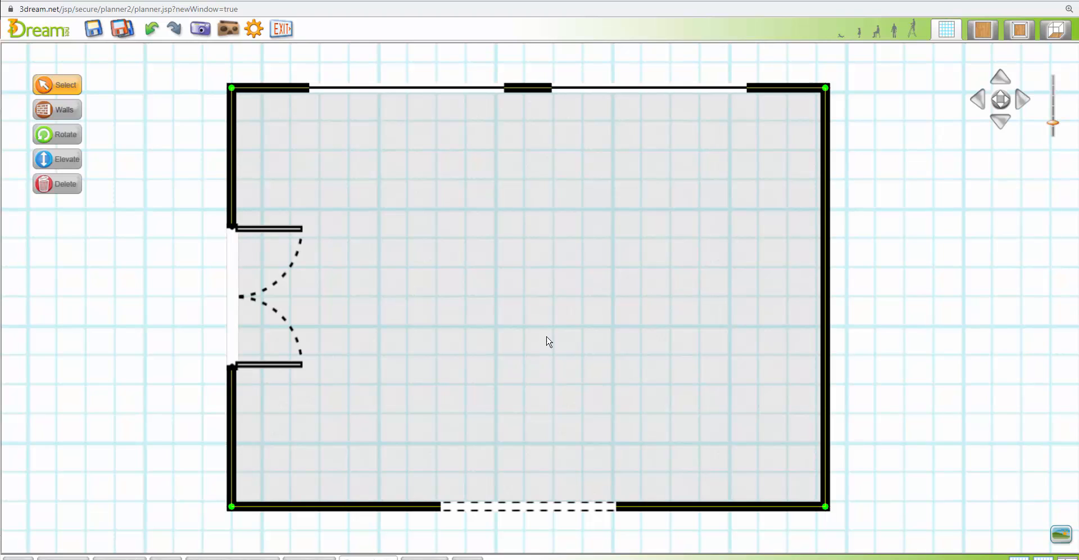
click(536, 304)
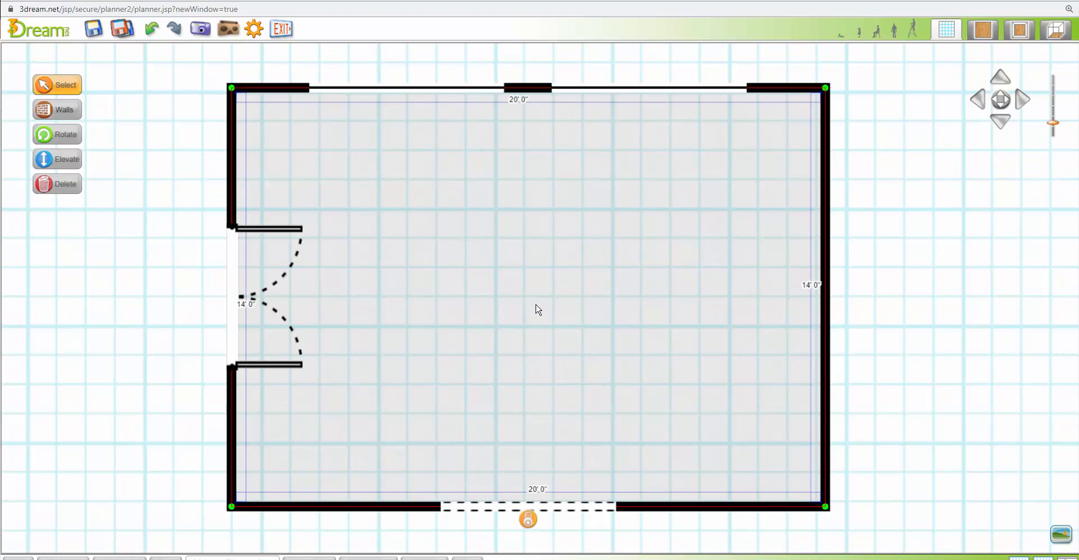
click(201, 29)
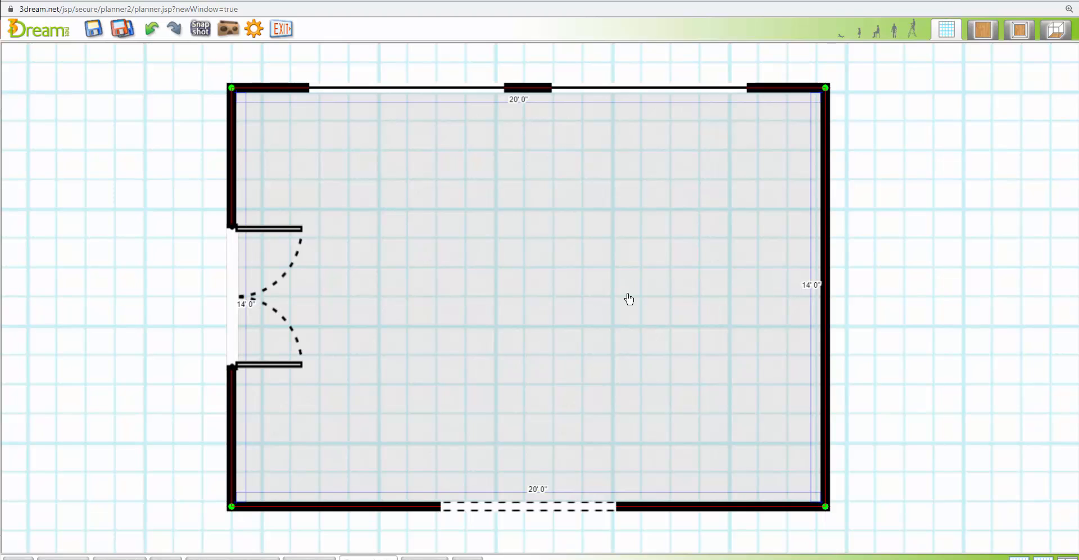
click(887, 298)
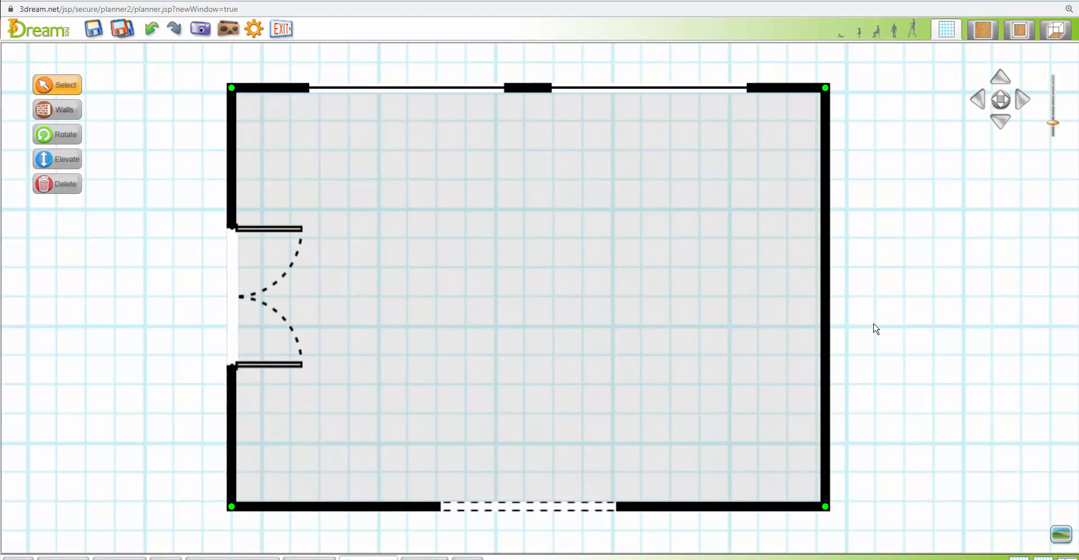
click(593, 290)
click(593, 290)
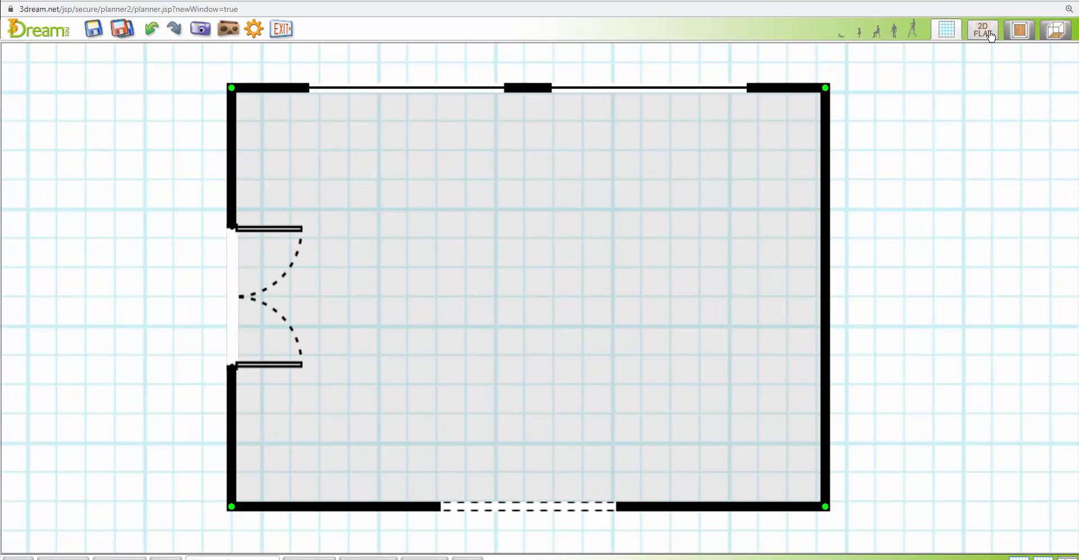
Hide the background scenery in the flat 2D view and return to the blueprint view
click(990, 35)
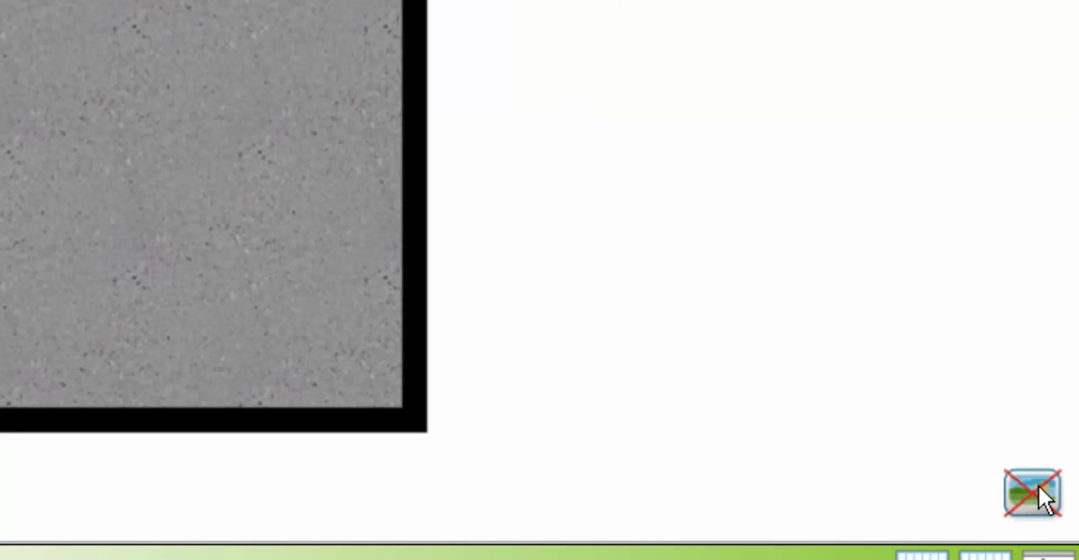
click(1064, 531)
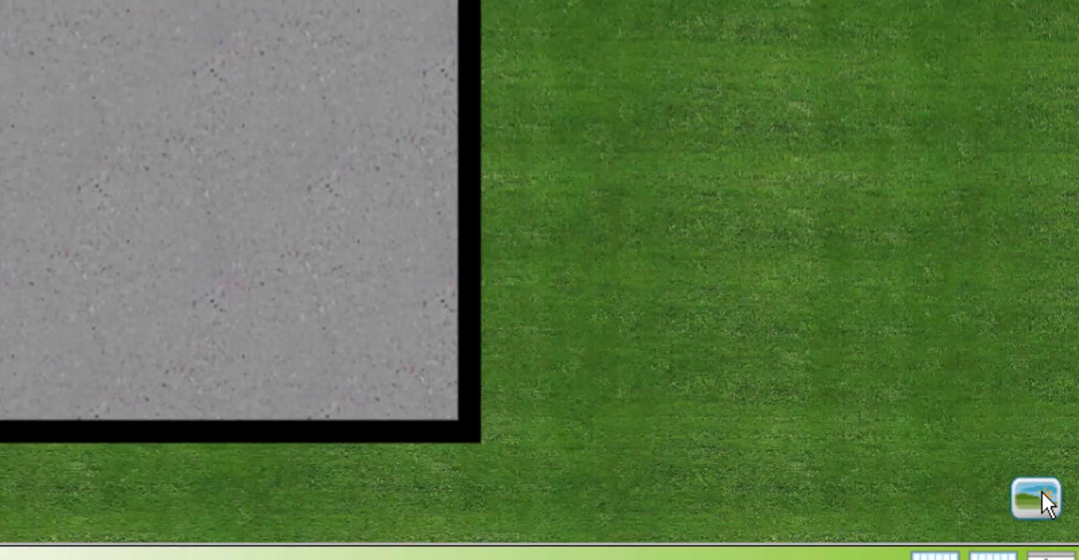
click(1064, 531)
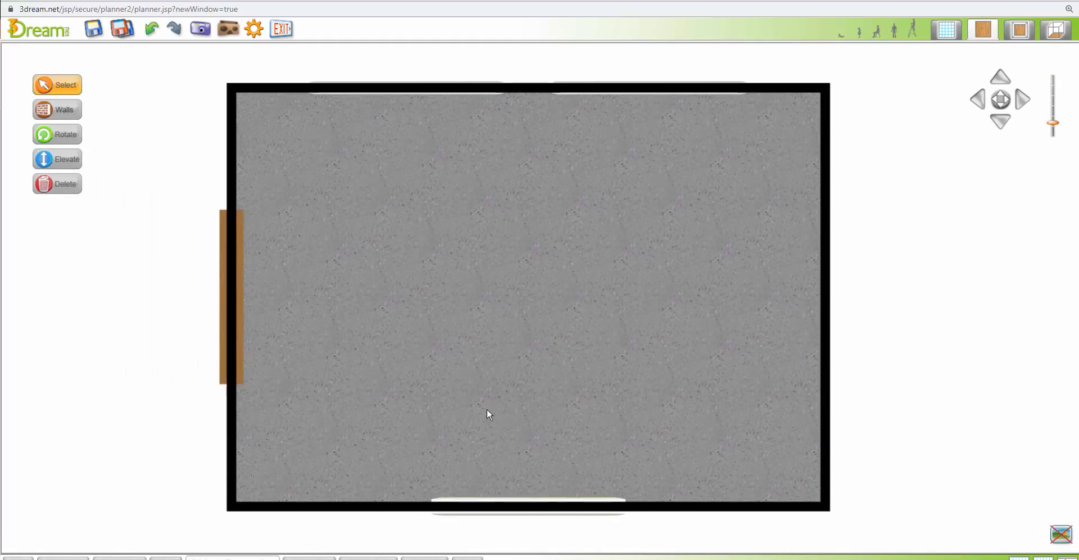
click(499, 324)
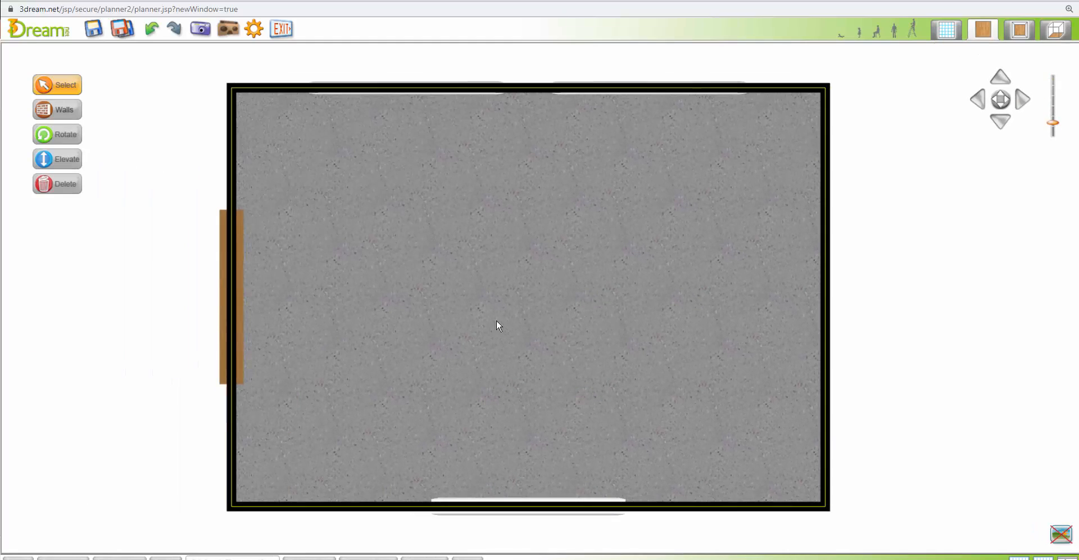
click(947, 29)
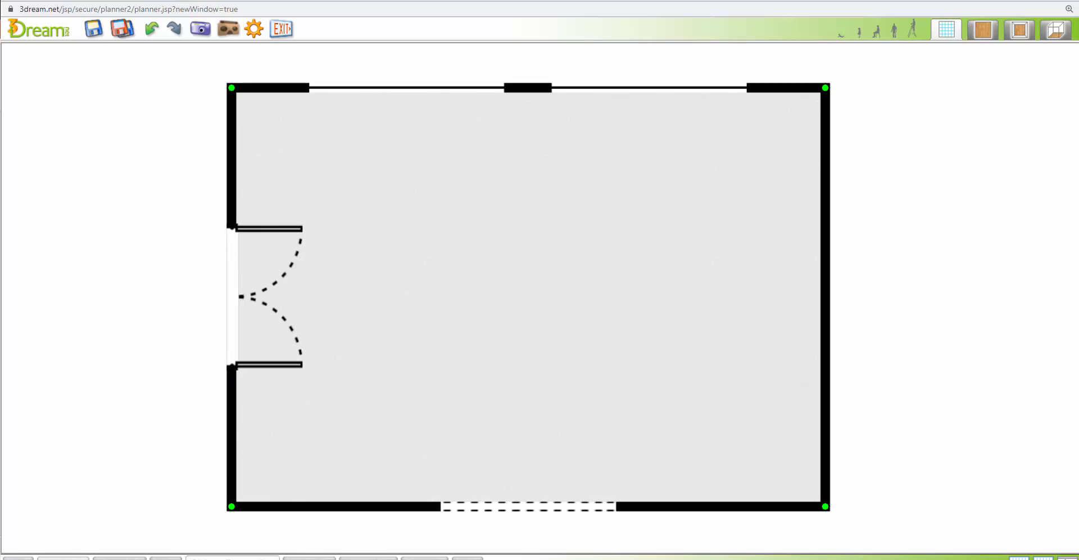
Search the product library's Architectural Elements for the Molding sub category
click(85, 558)
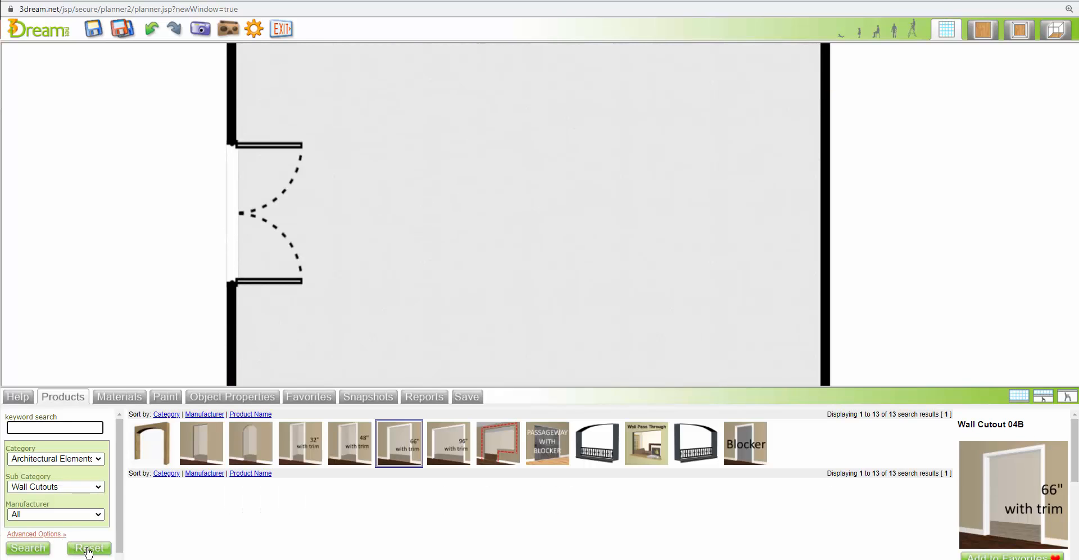
click(88, 487)
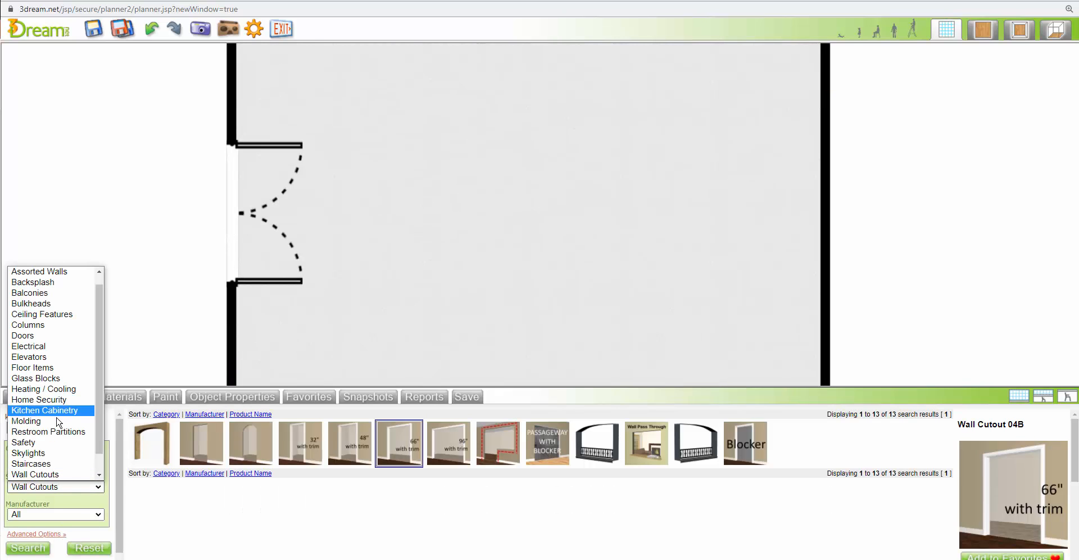
click(33, 421)
click(27, 546)
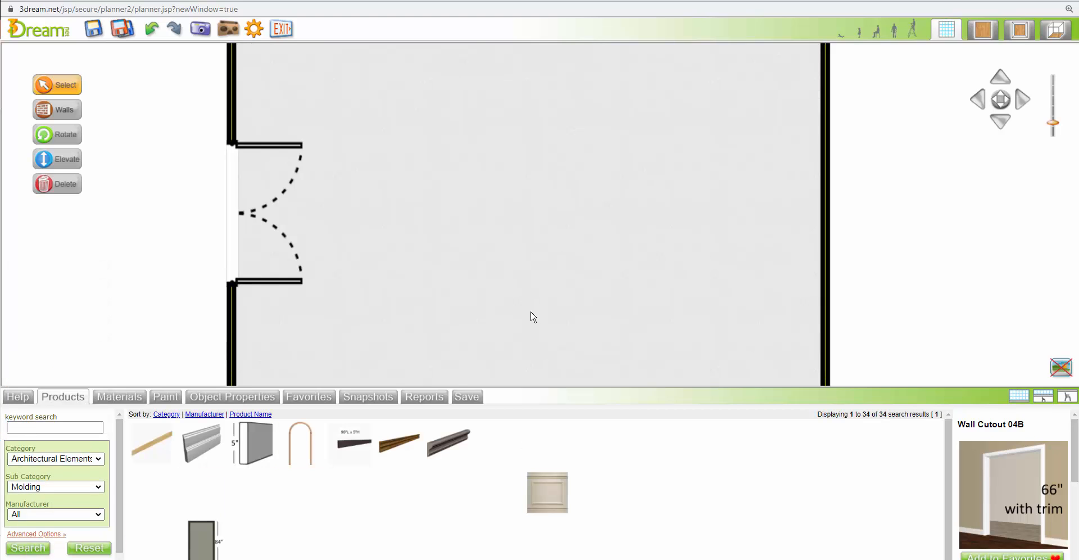
Place Baseboard 01 molding along all four walls of the room in the blueprint
scroll(532, 316, down, 4)
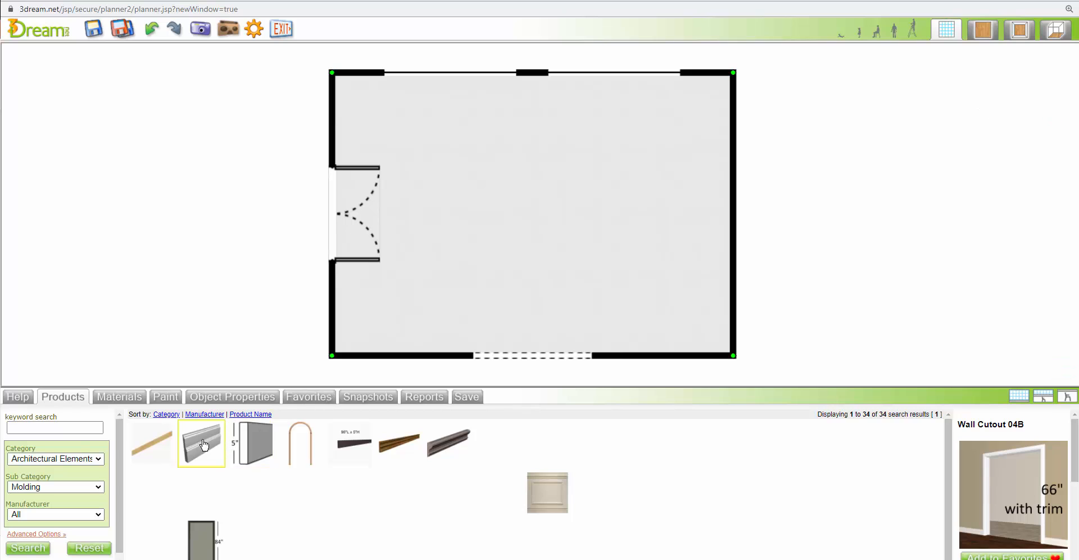
drag(201, 446, 415, 349)
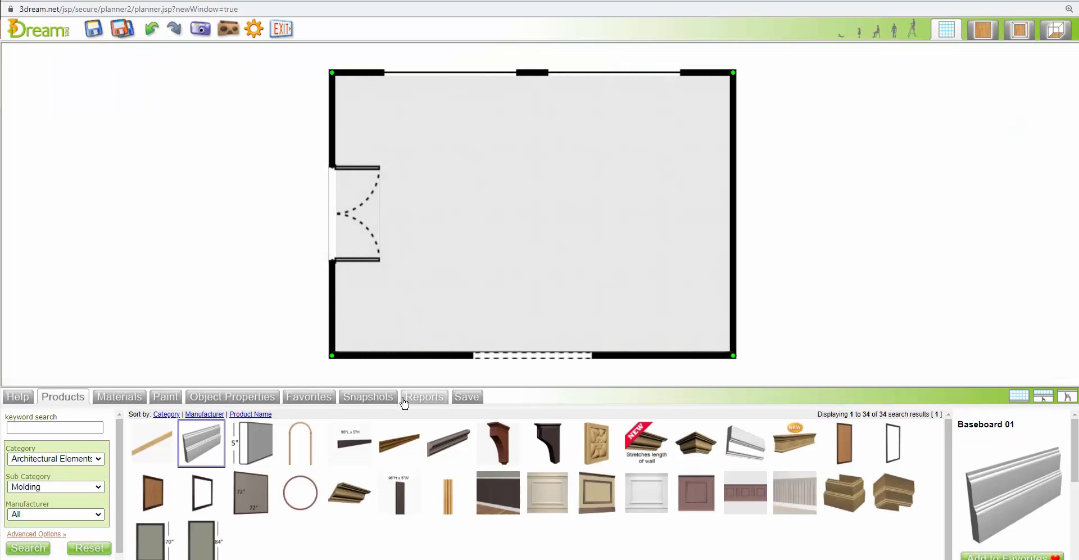
drag(194, 444, 338, 350)
drag(197, 446, 498, 87)
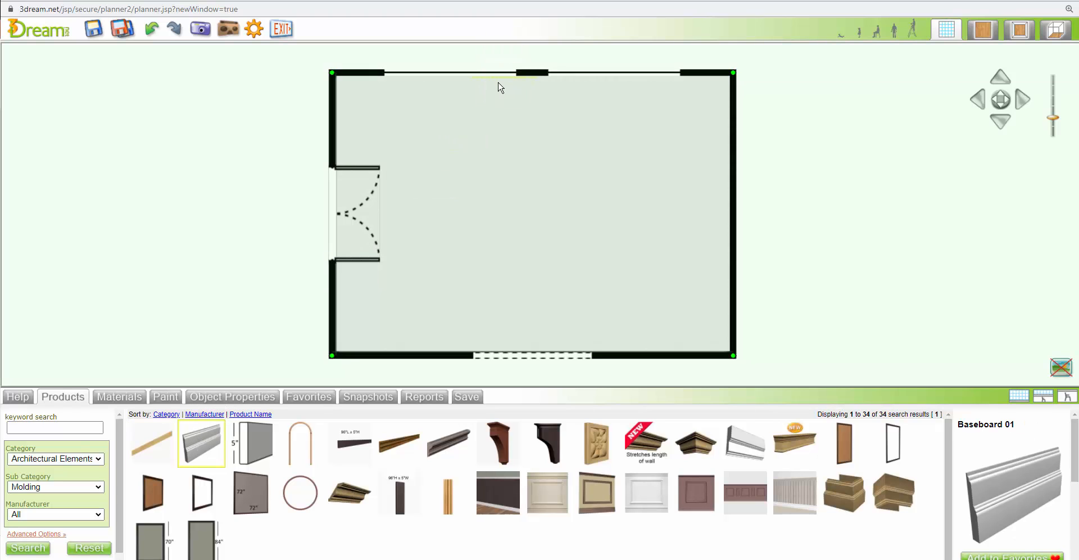
drag(194, 444, 720, 237)
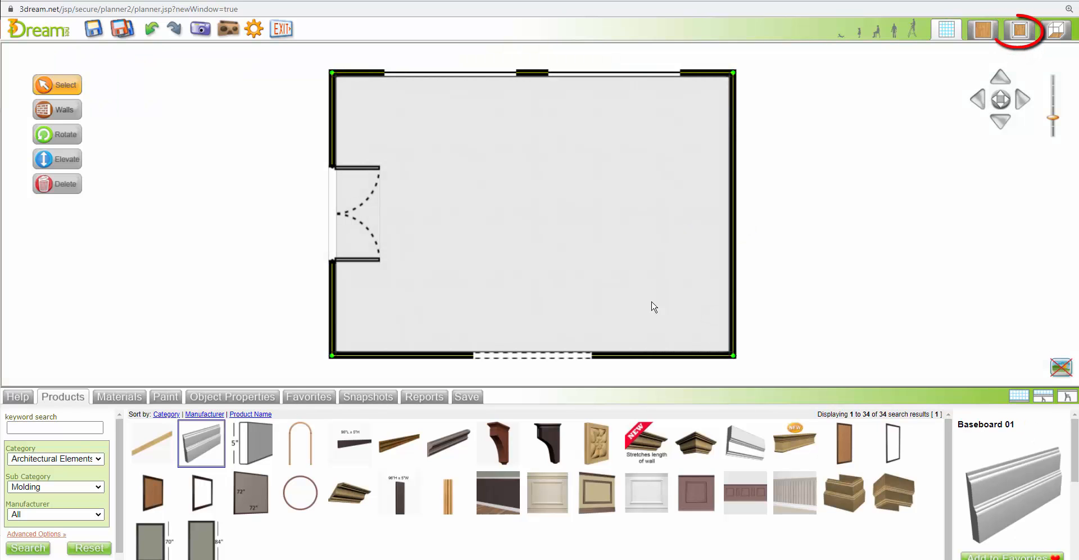
Switch to the 2D/3D view and place Crown 03 molding along all four walls of the room
click(1018, 31)
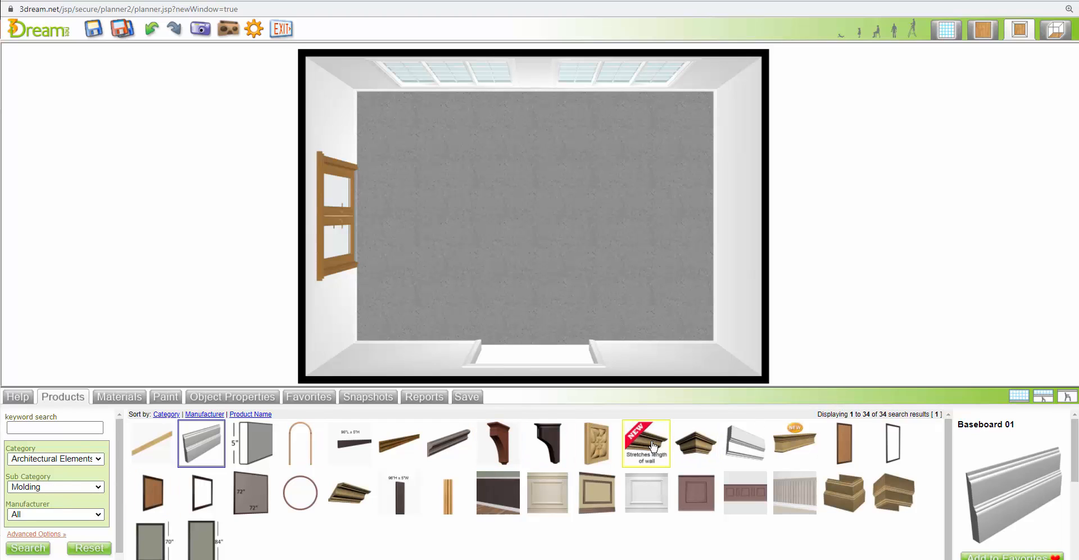
drag(654, 447, 575, 370)
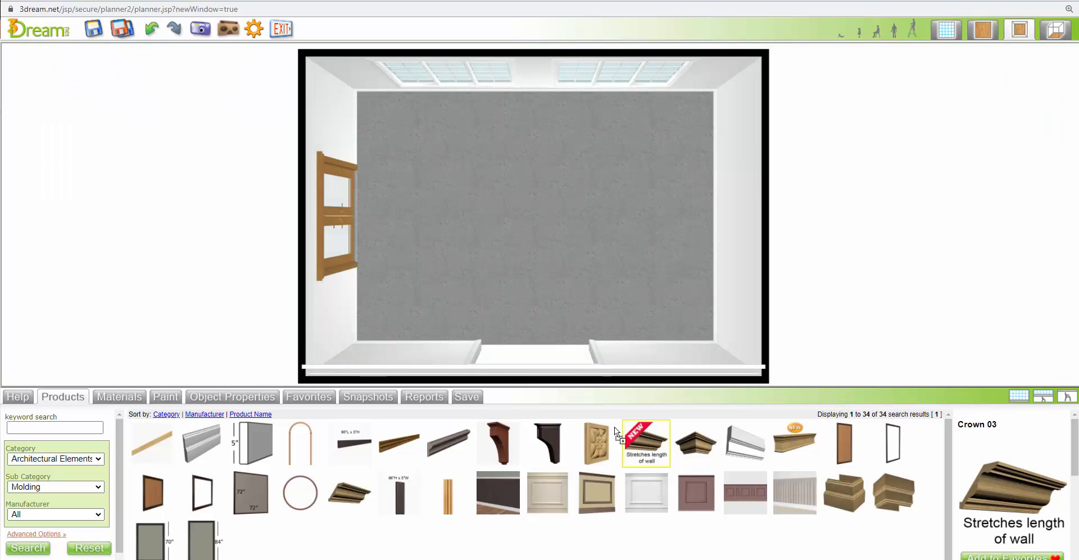
drag(627, 435, 337, 214)
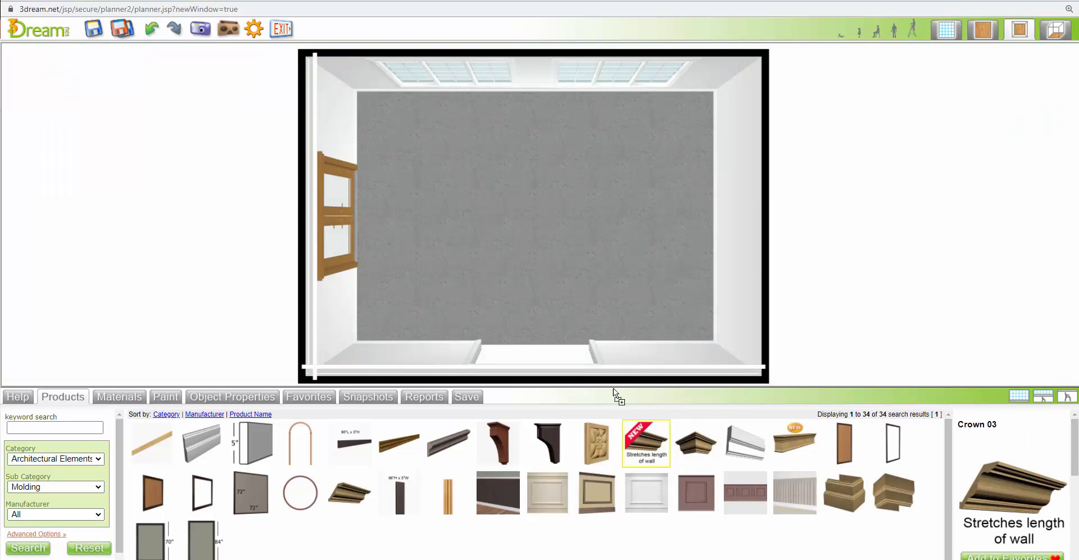
drag(616, 396, 526, 87)
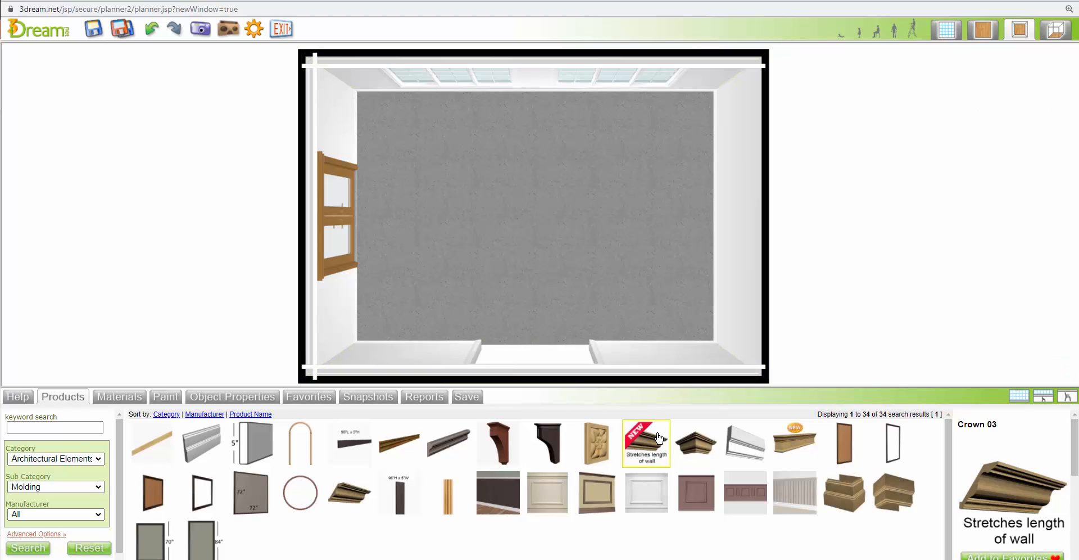
drag(660, 438, 727, 206)
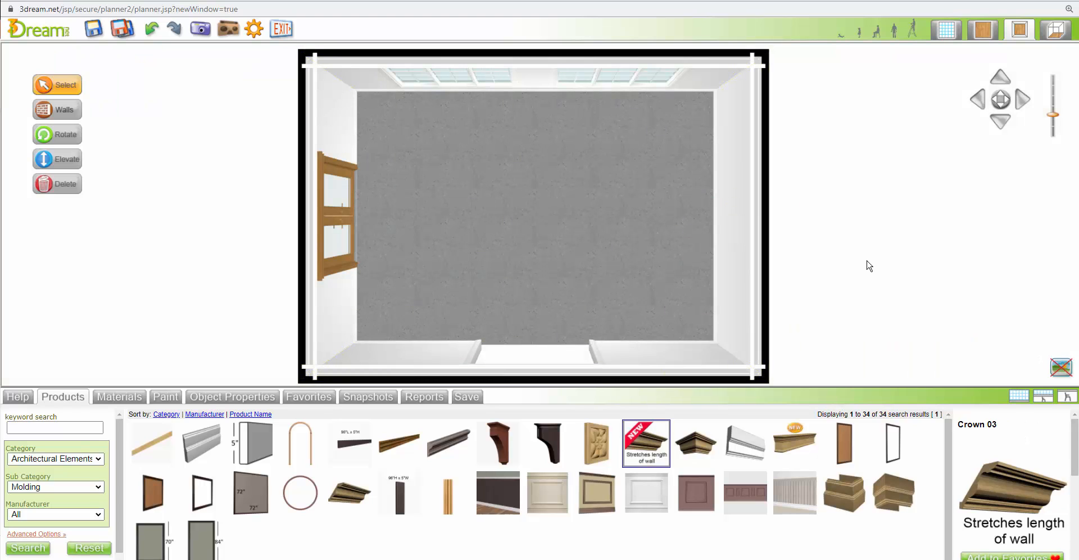
Return to the blueprint view and delete the 66" with trim wall cutout from the lower wall
click(479, 355)
click(487, 364)
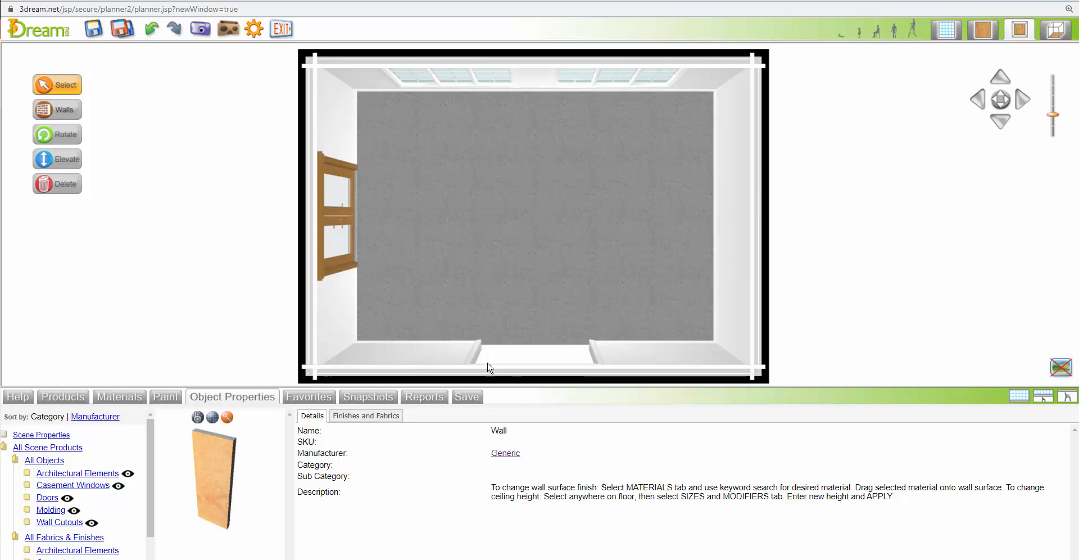
click(946, 31)
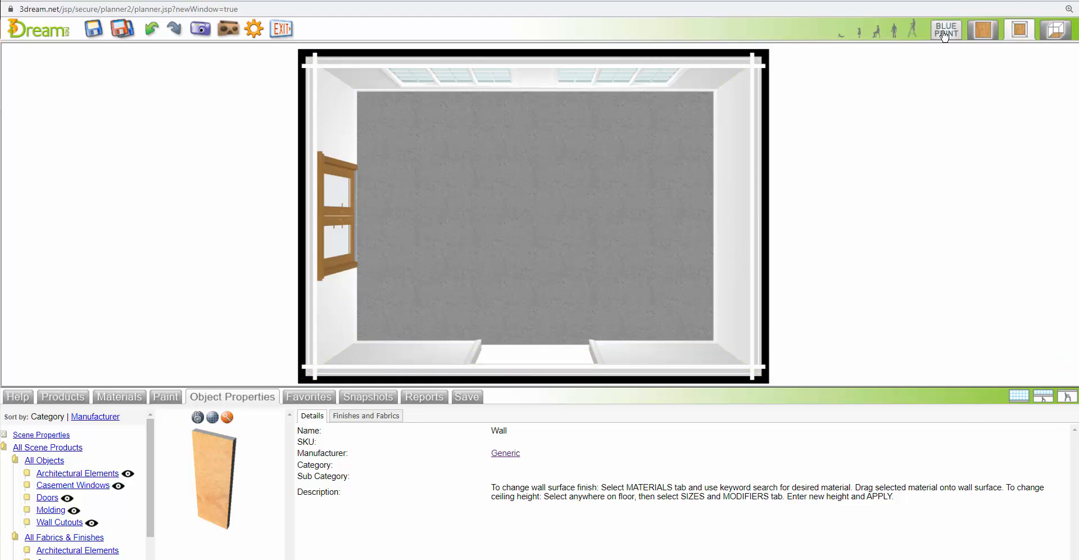
click(559, 336)
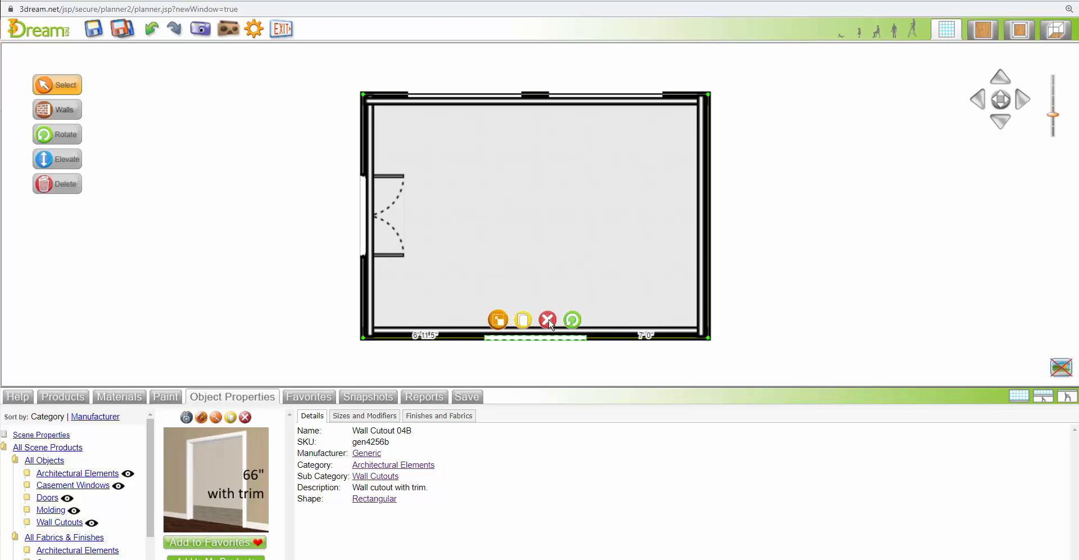
click(548, 320)
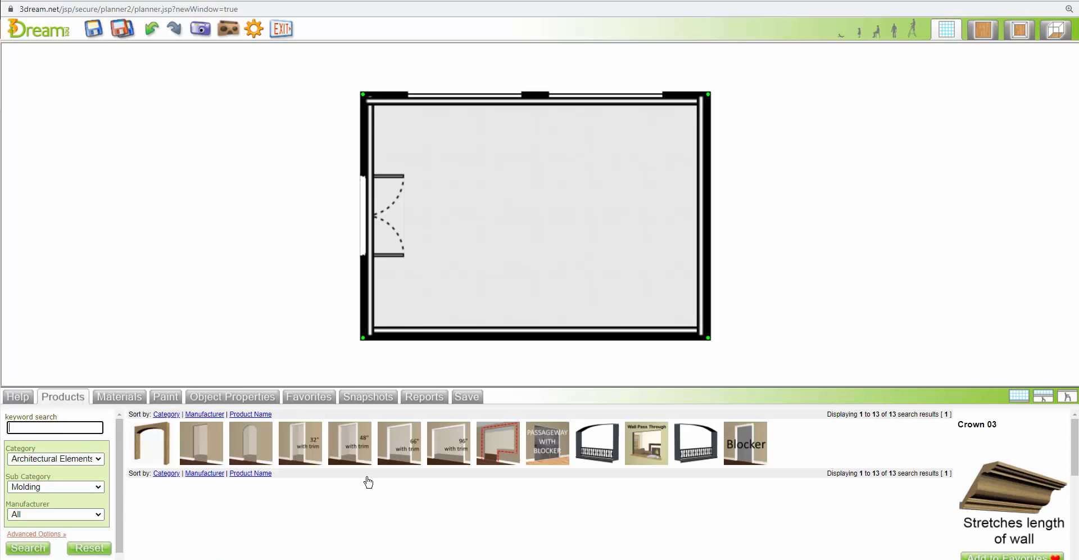
Place the 48" with trim wall cutout on the lower wall, about 8' from each corner, and set its height to 84 inches
drag(349, 444, 535, 336)
click(539, 339)
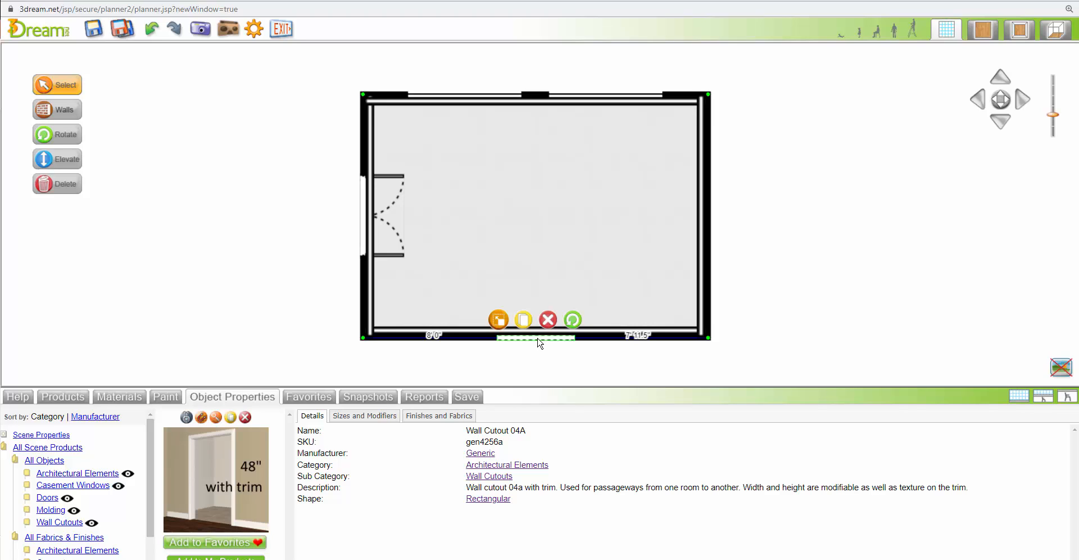
click(378, 416)
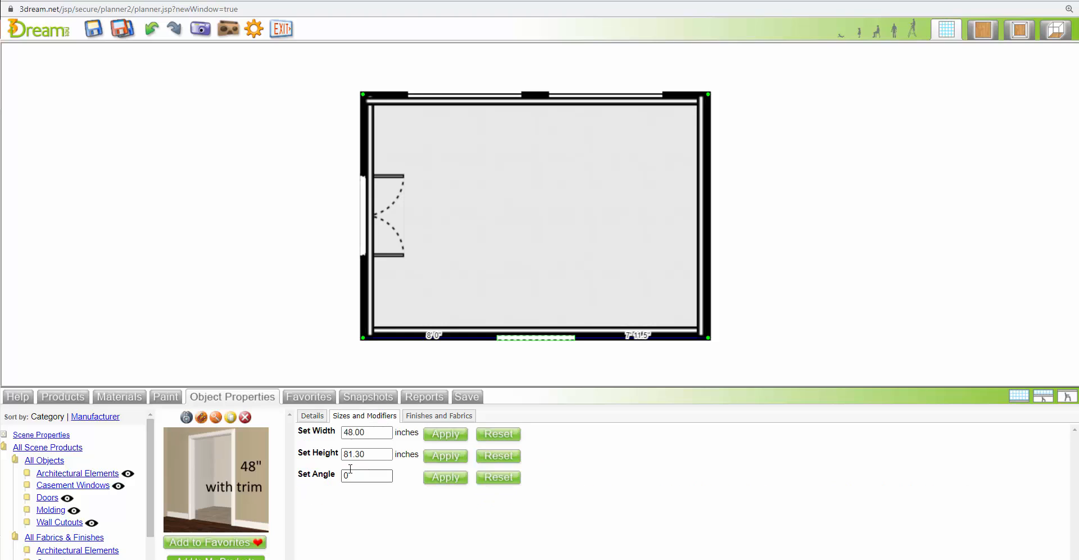
double_click(340, 455)
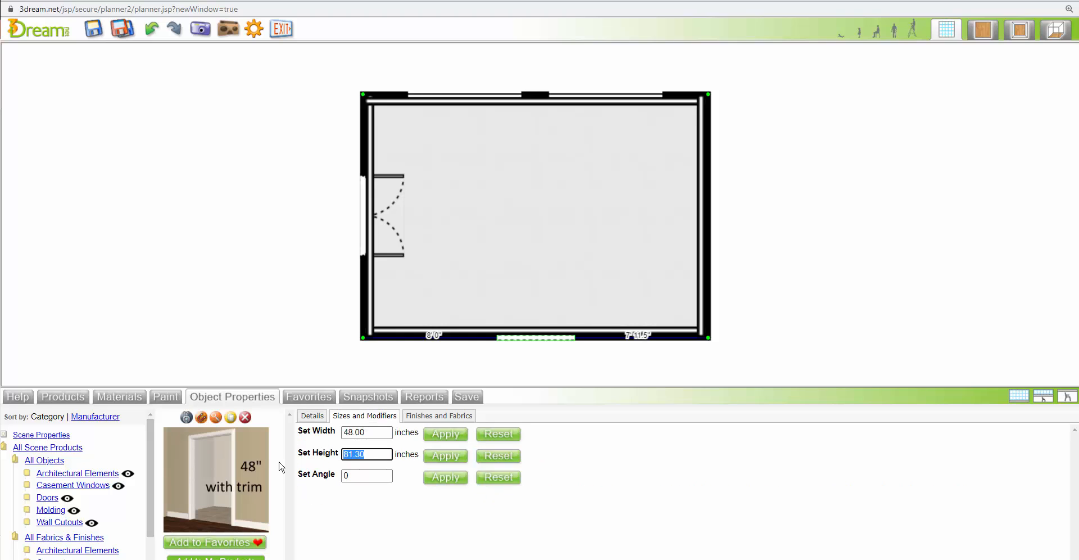
text(84)
click(446, 456)
In the flat 2D view, search the material catalog for Hardwood flooring and apply 1 Hardwood 17 to the room's floor
click(984, 31)
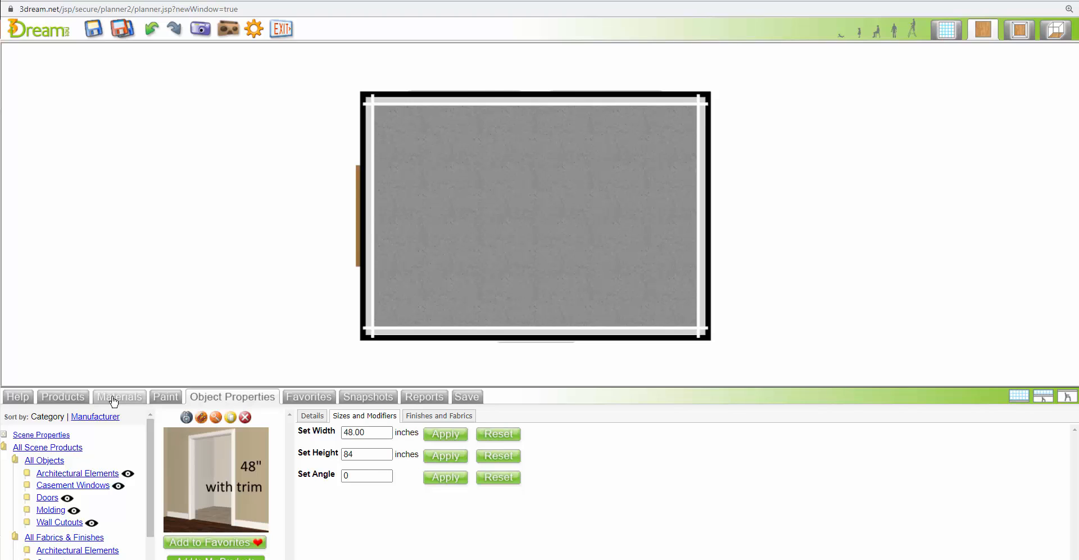
click(113, 398)
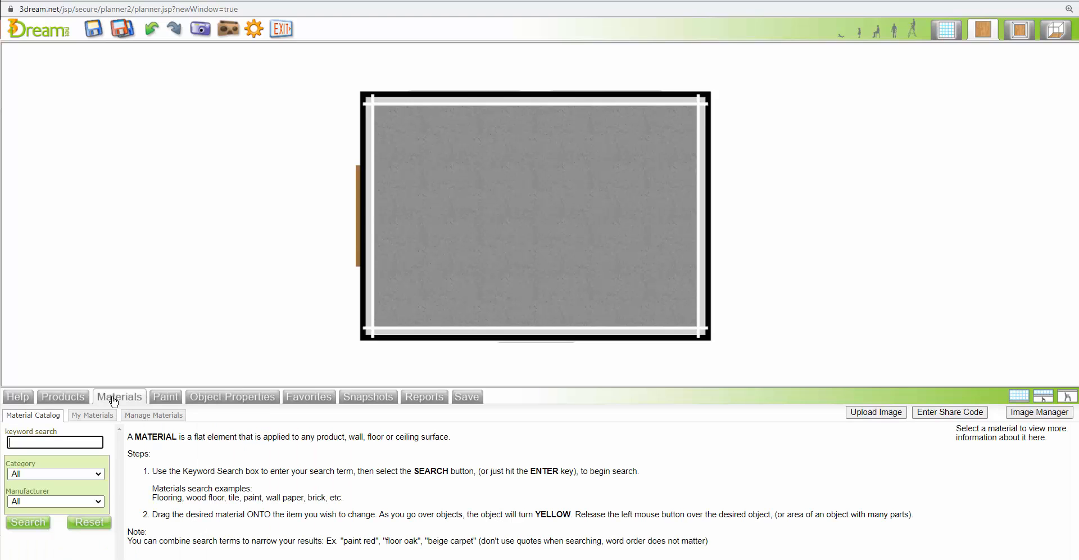
click(52, 476)
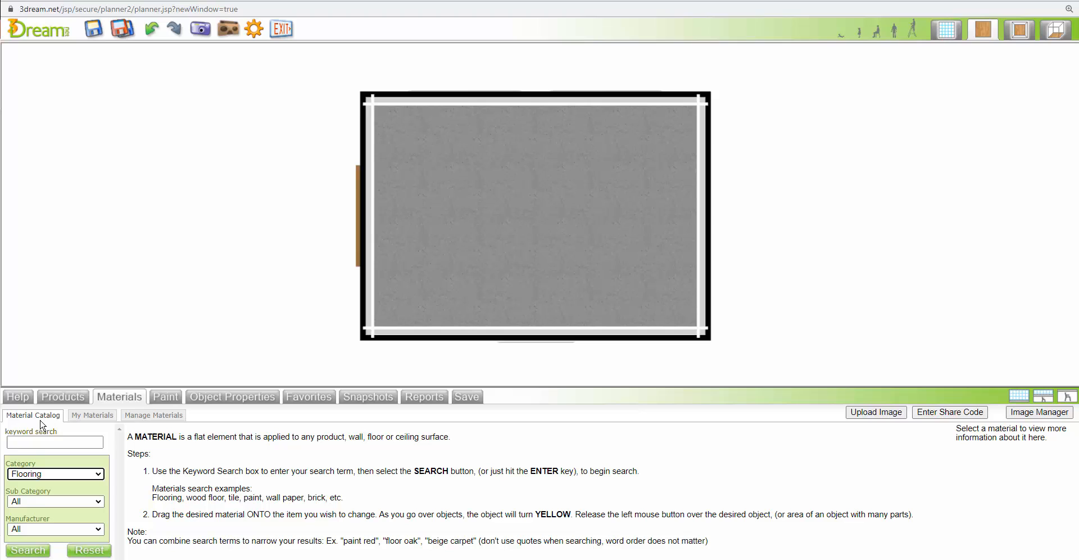
click(41, 506)
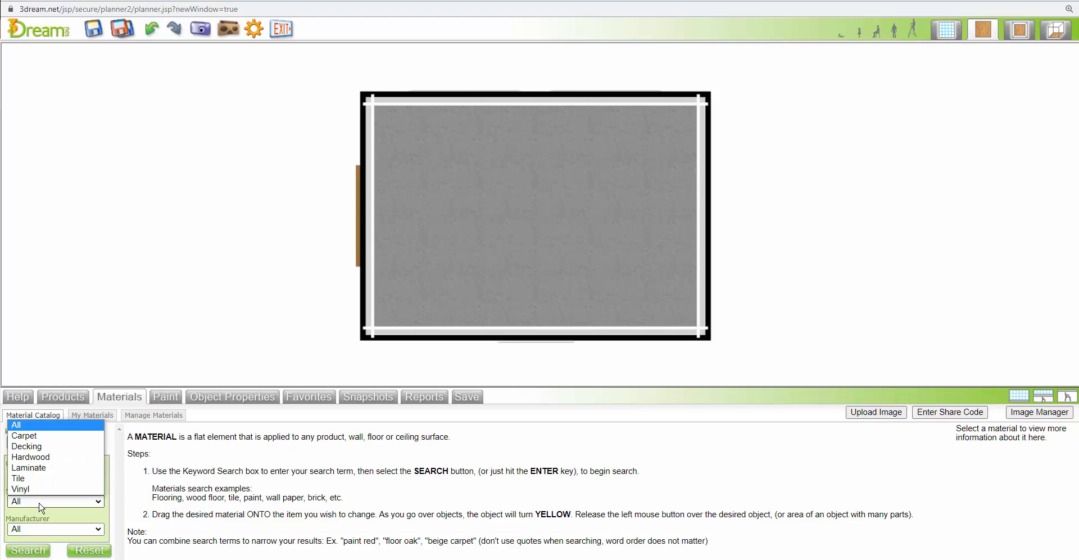
click(41, 457)
click(35, 554)
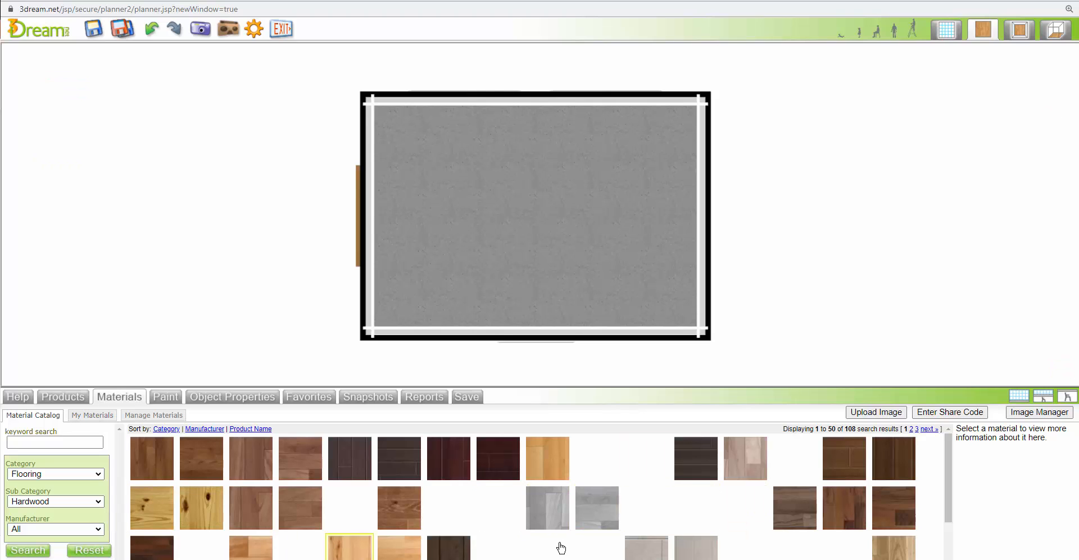
drag(600, 516, 595, 269)
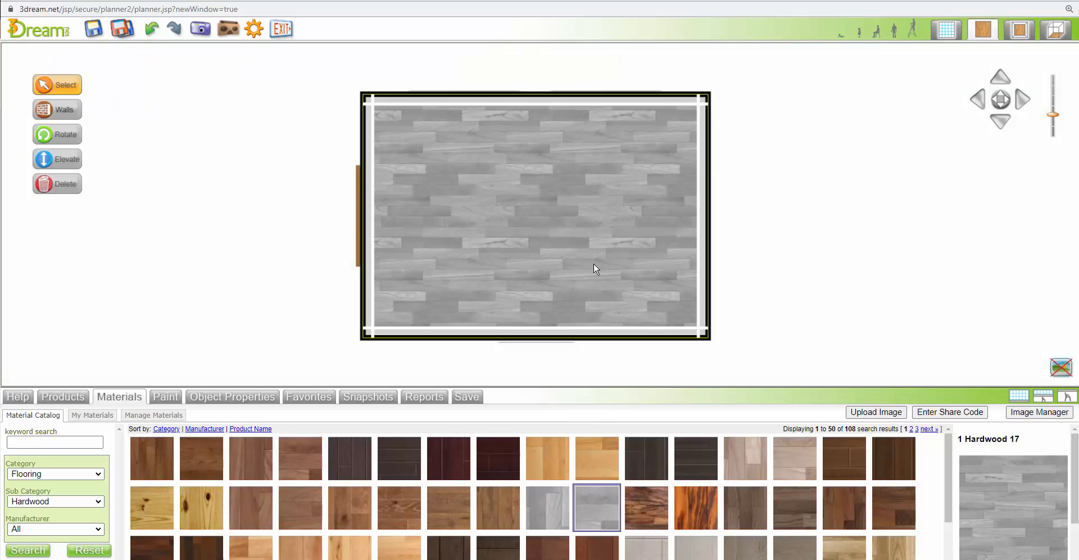
Replace the room's flooring with 1 Hardwood 06 and show the room in the enlarged 2D/3D view
scroll(598, 259, up, 4)
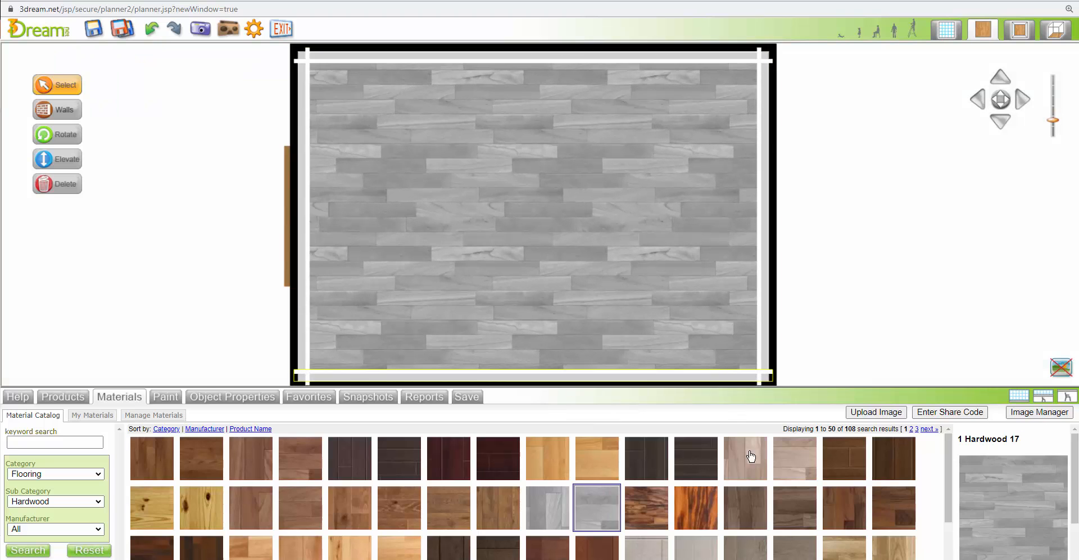
drag(816, 465, 617, 301)
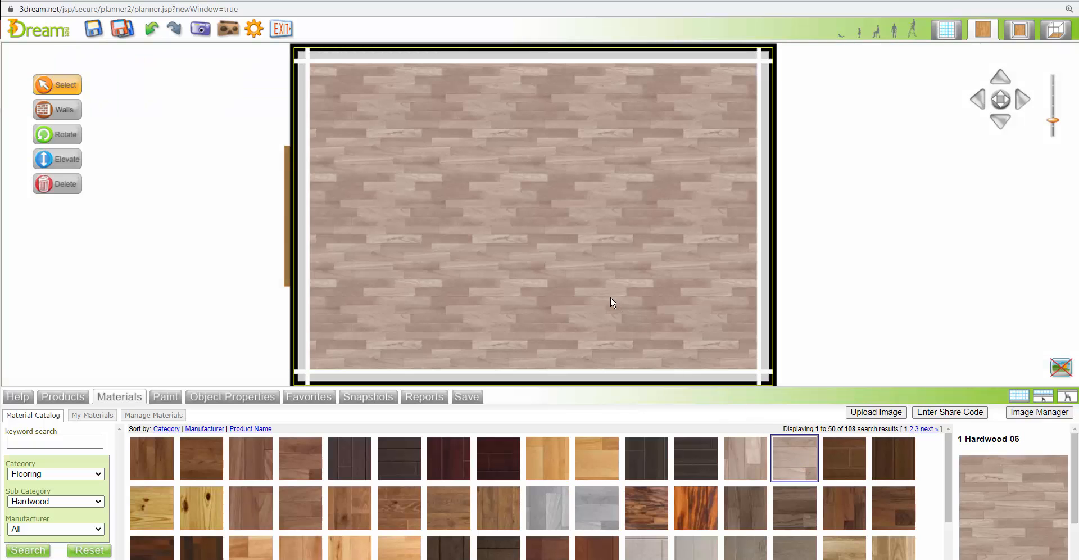
click(1019, 397)
click(1020, 29)
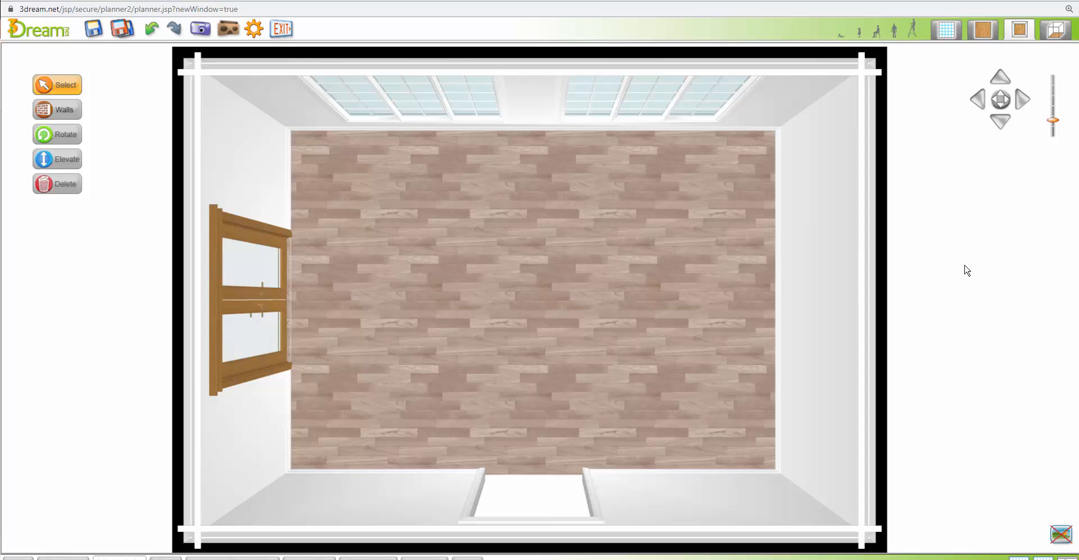
In the 3D view, apply the baseboard's white finish to the French door's leaves, side trim and header
click(1056, 34)
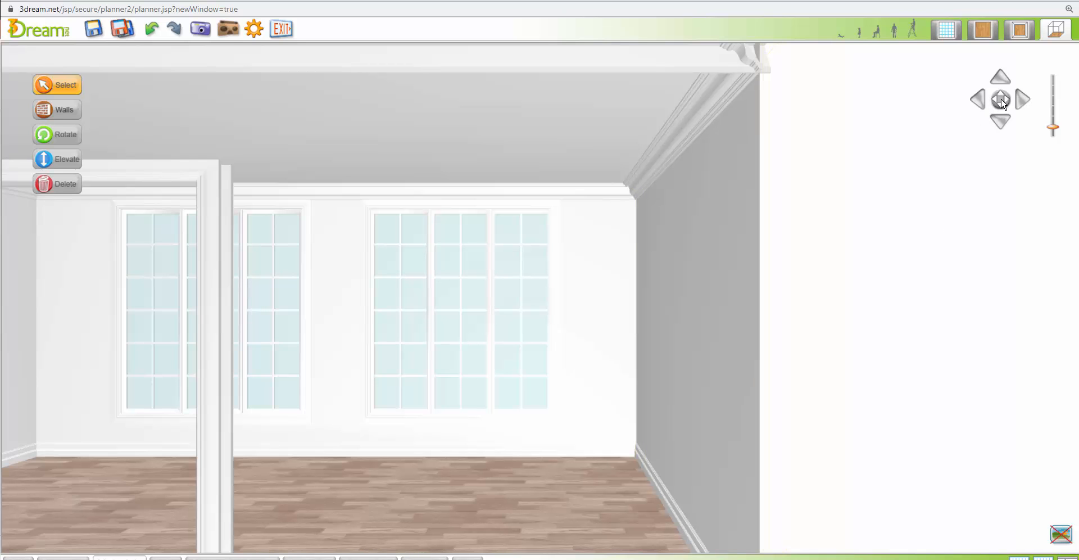
mouse_move(1001, 99)
mouse_down()
mouse_move(988, 97)
mouse_move(1002, 99)
mouse_up()
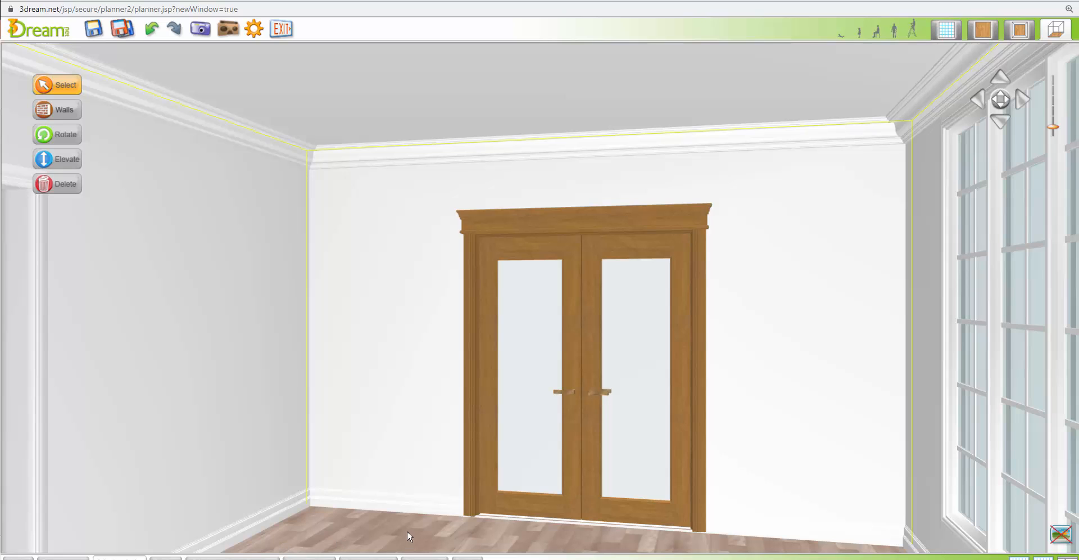
click(420, 504)
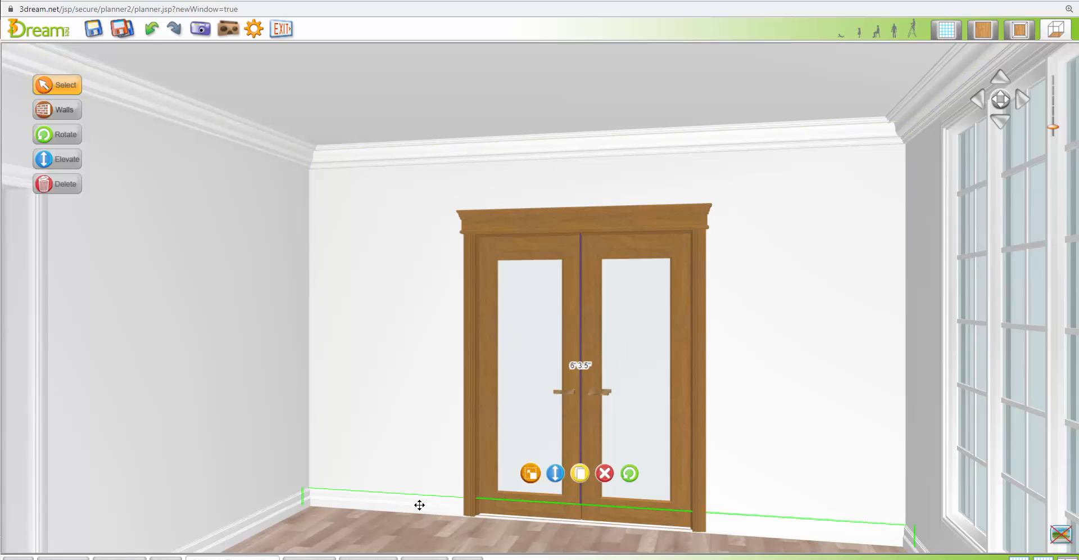
click(245, 555)
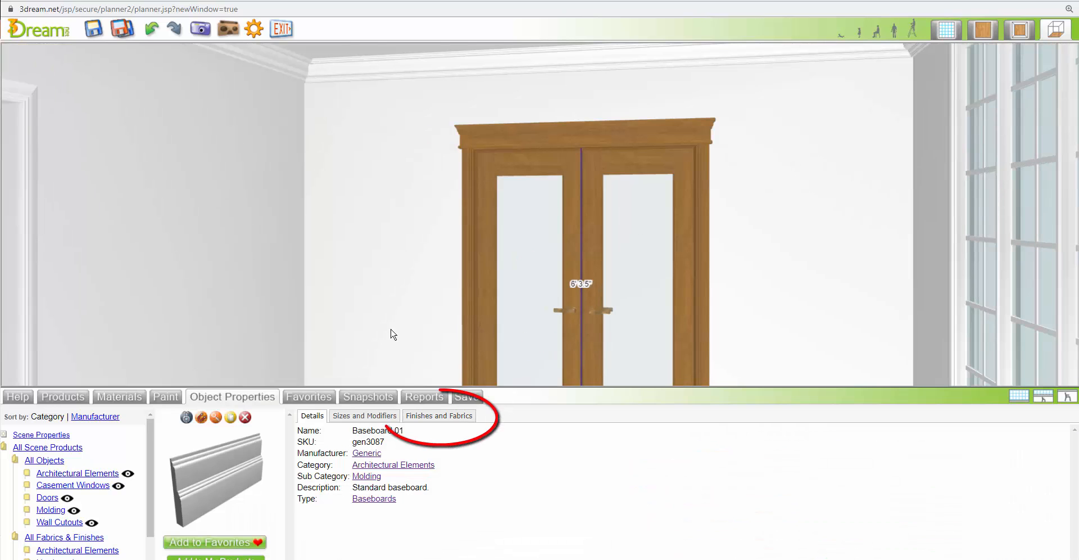
click(444, 418)
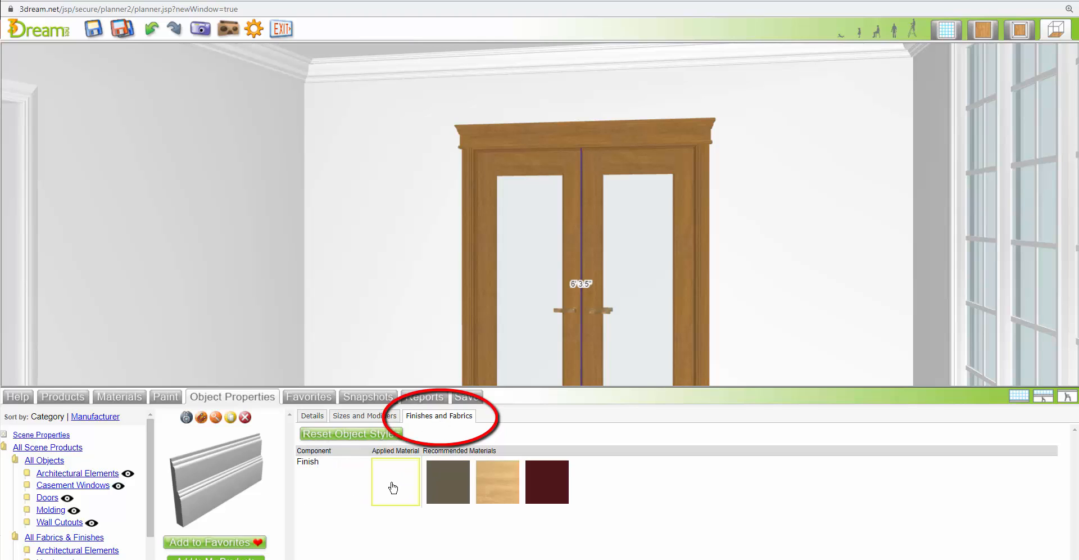
drag(395, 490, 484, 380)
drag(405, 481, 471, 369)
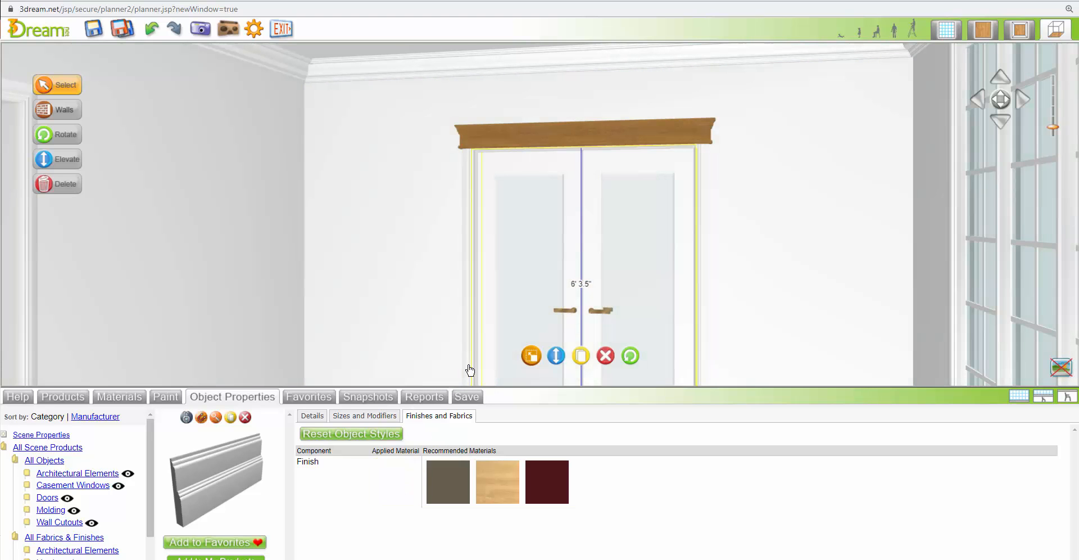
drag(401, 480, 575, 139)
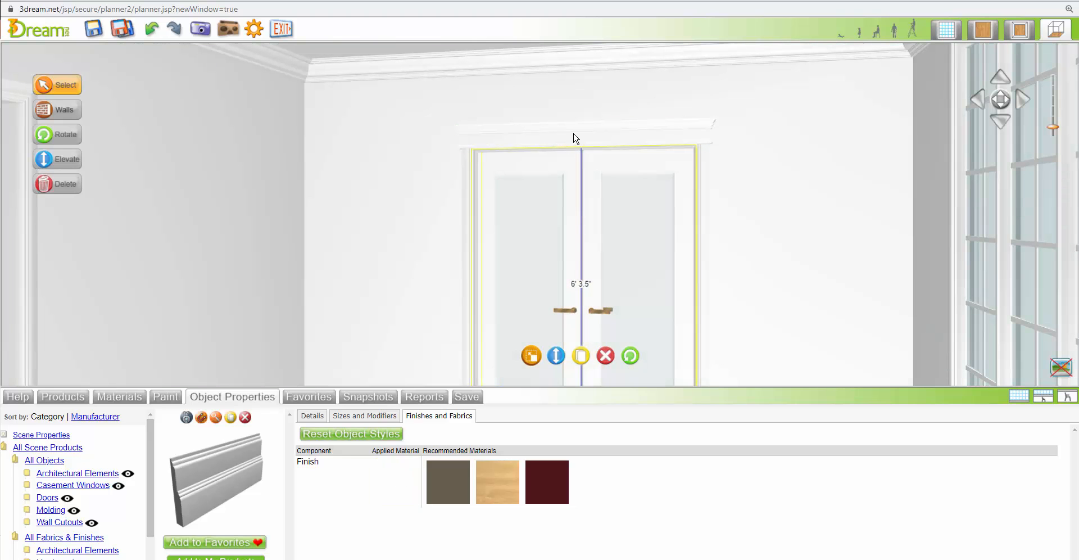
Enlarge the 3D view, swing the French door's leaves open and close them again
click(1023, 398)
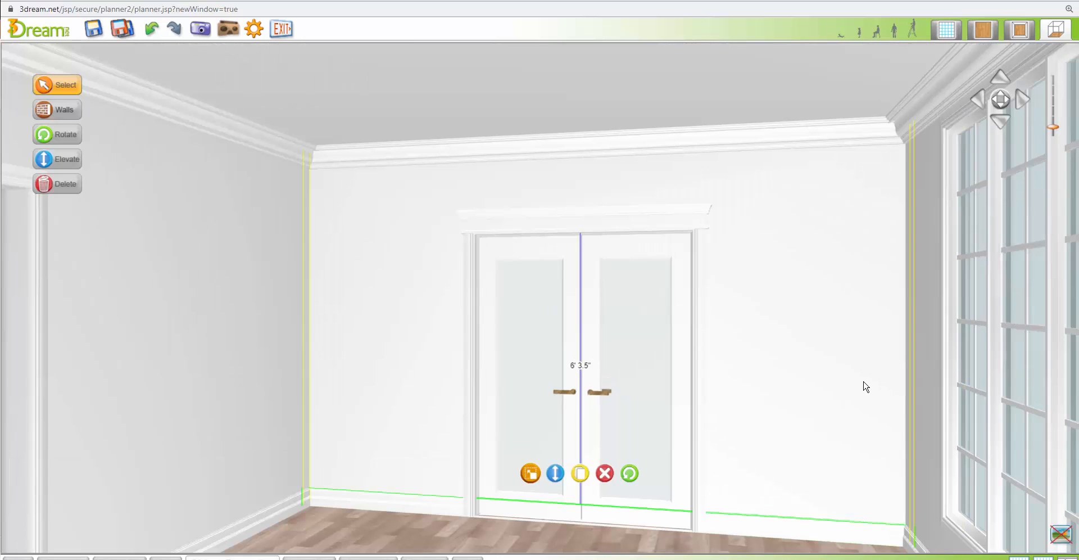
key(Down)
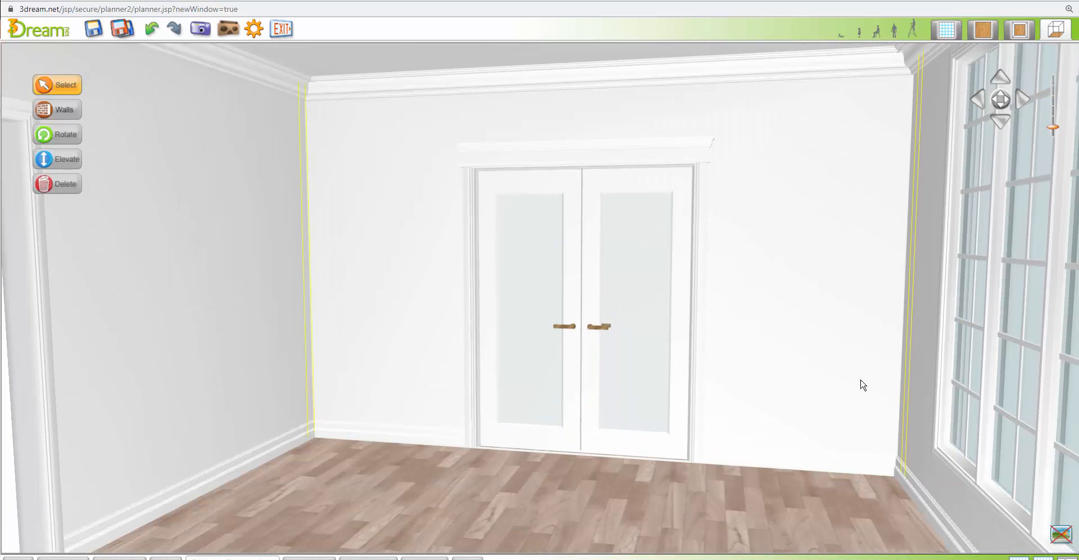
click(594, 326)
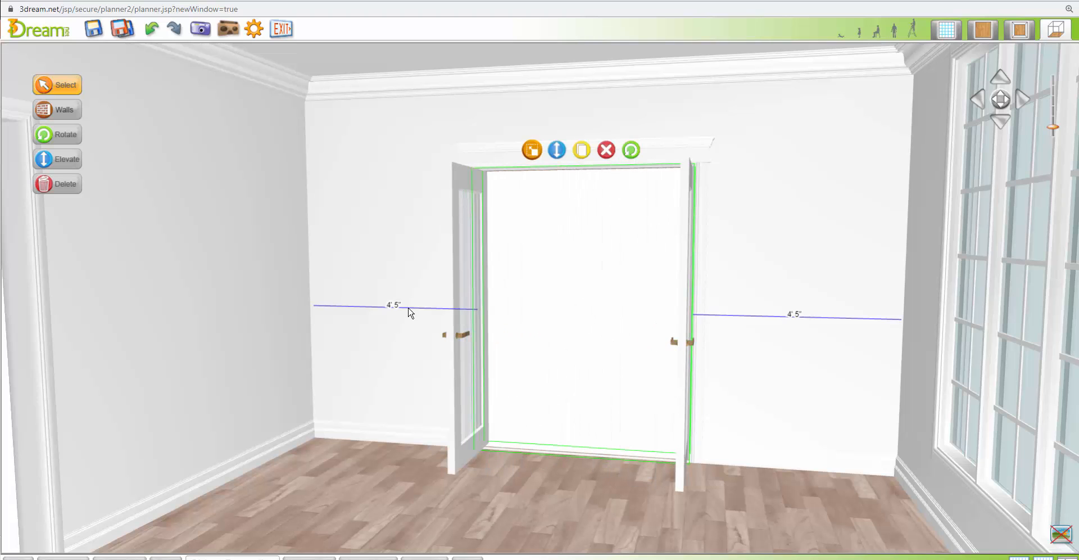
click(461, 335)
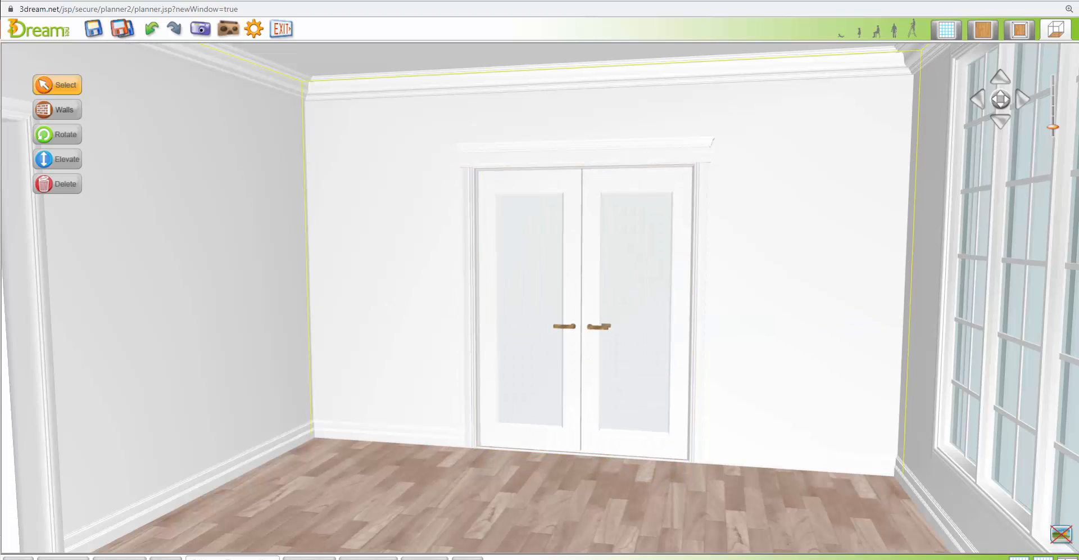
Examine the French door's details, size settings and the finishes of its individual components
click(233, 558)
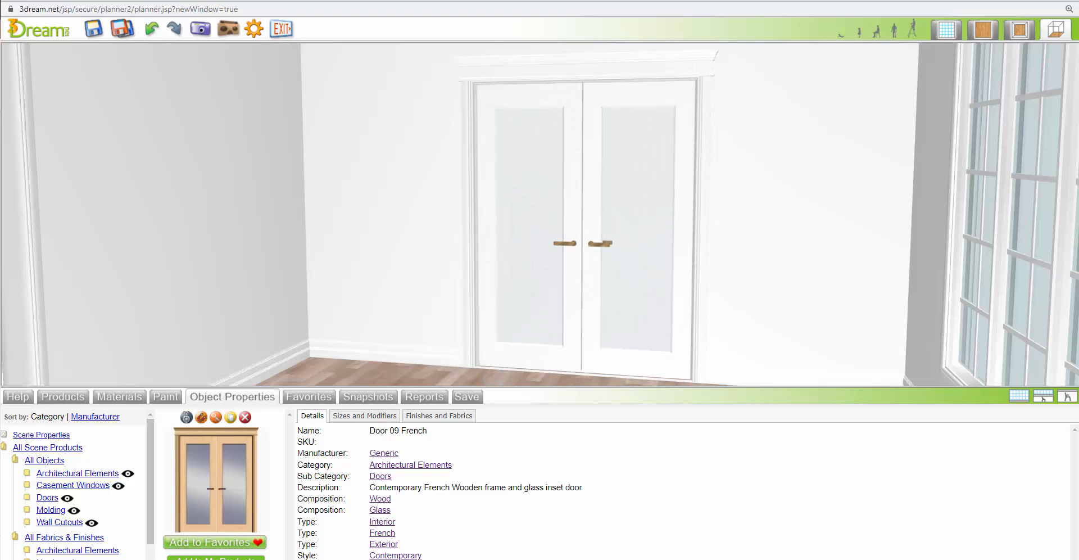
click(382, 419)
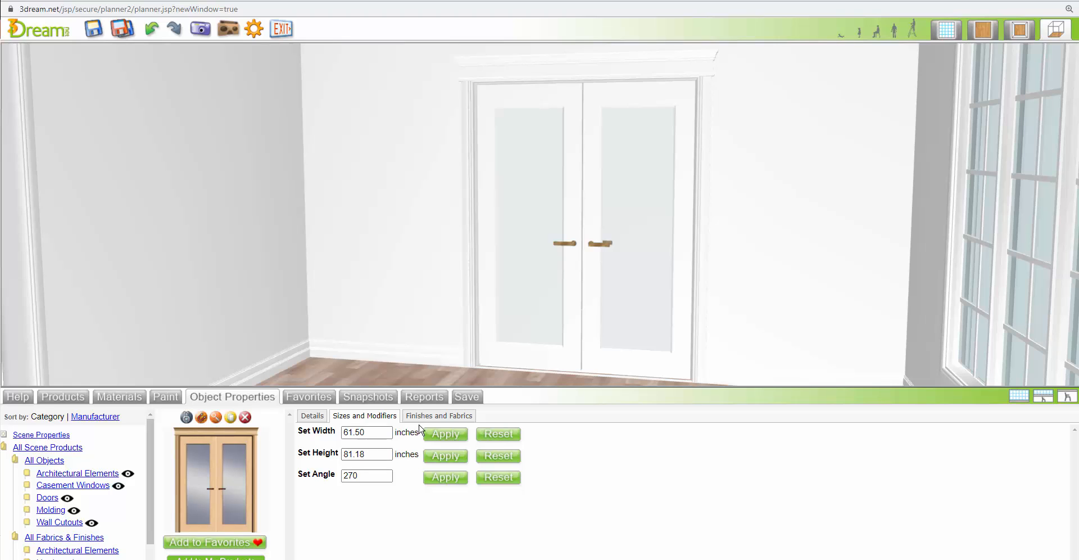
click(439, 416)
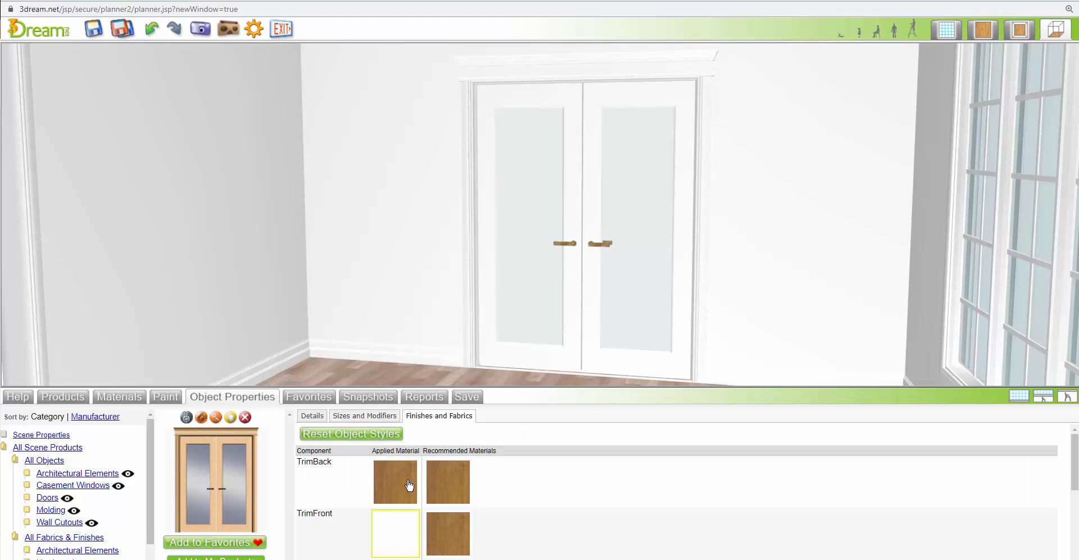
scroll(425, 518, down, 3)
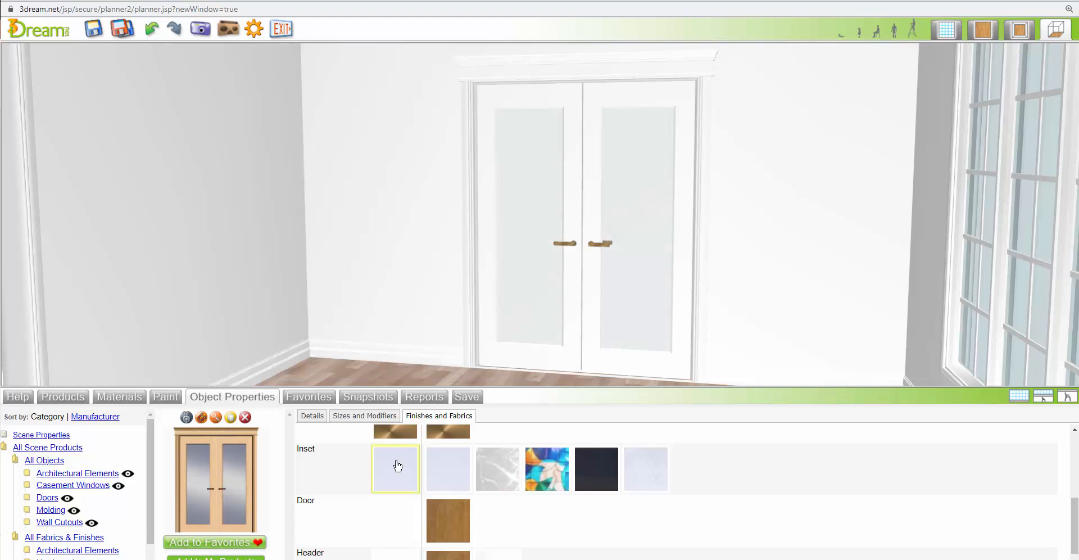
Try the white trim finish on the French door's glass insets and undo that change
click(470, 360)
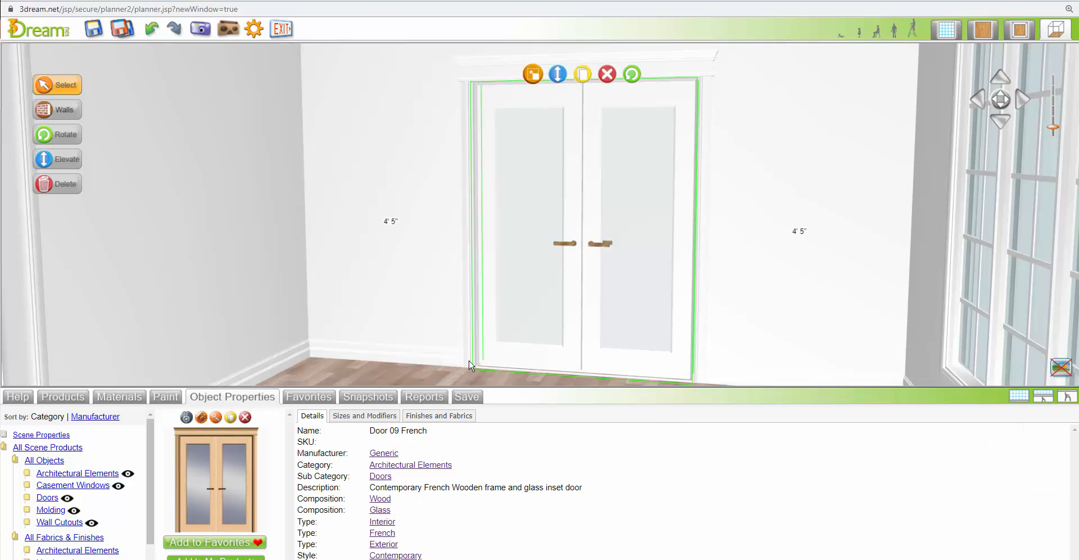
click(432, 416)
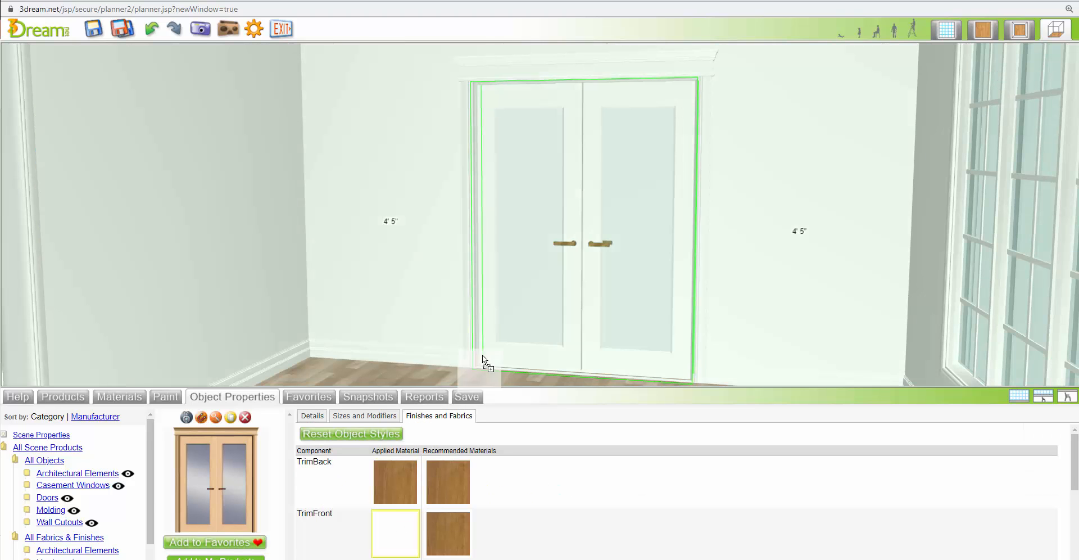
click(1016, 398)
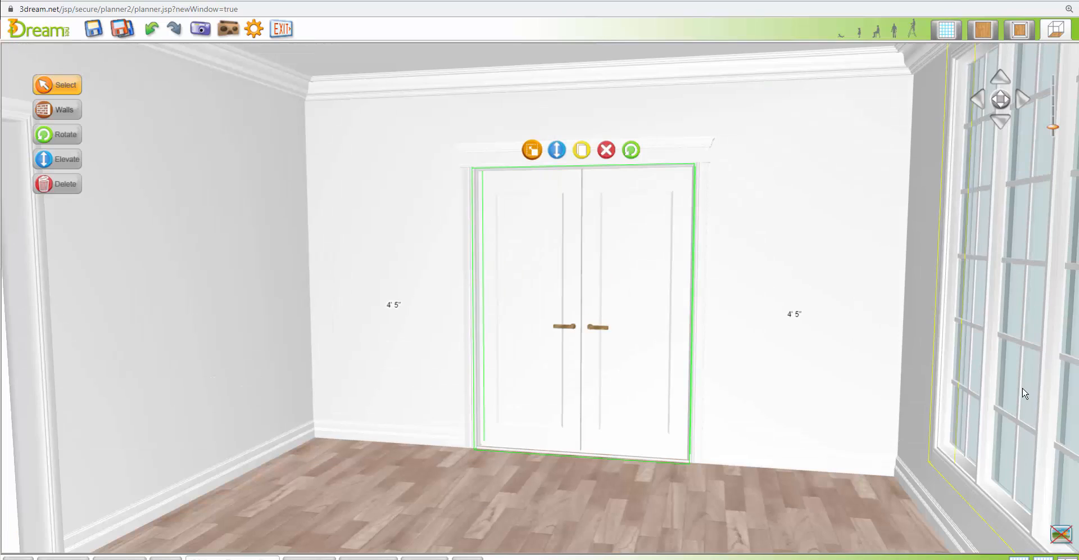
click(1060, 535)
click(1060, 535)
click(683, 131)
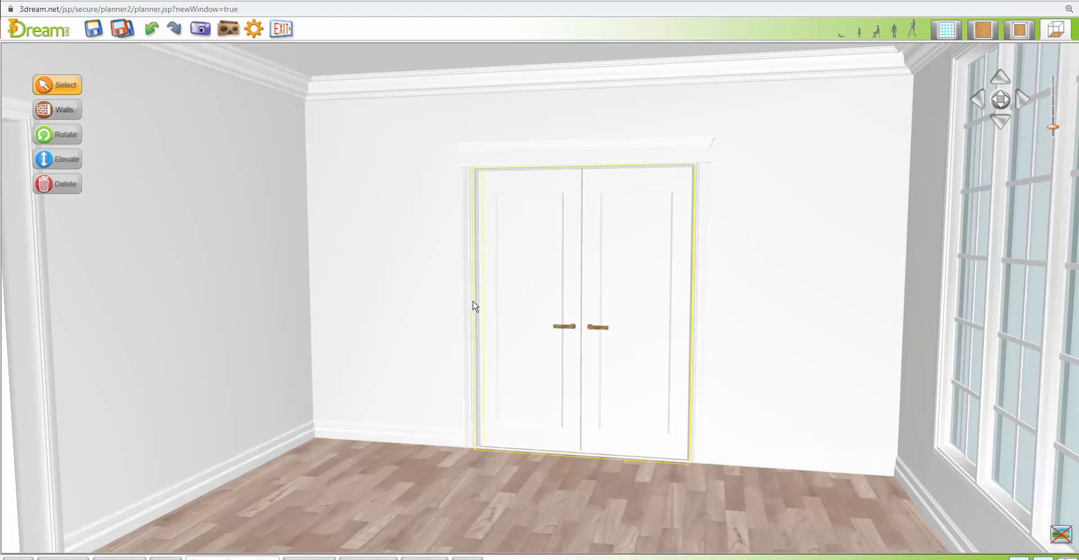
click(151, 31)
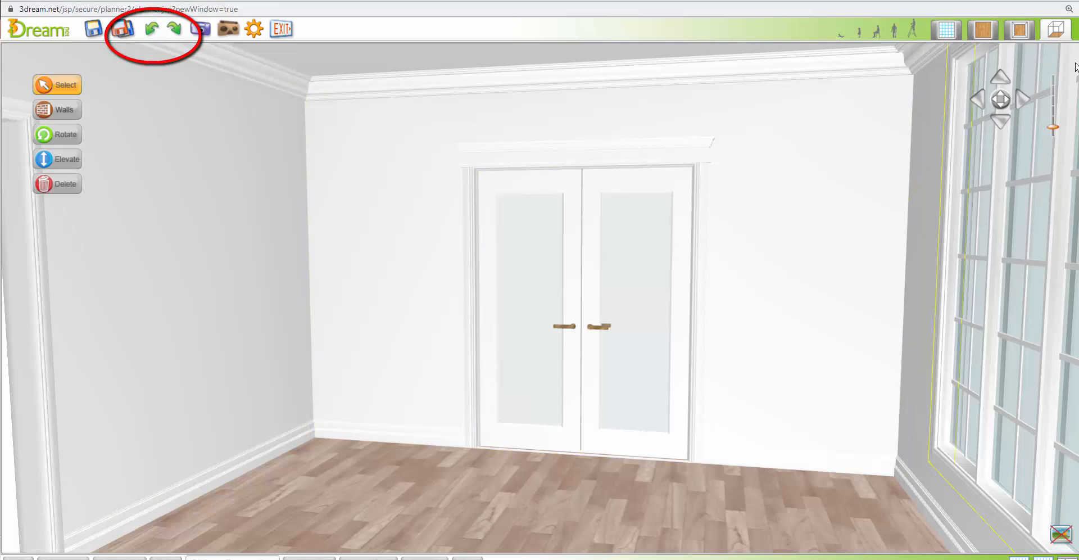
Return to the flat 2D view and search the product catalog for Fireplaces in the Fireplaces / Wood Stoves category
click(983, 31)
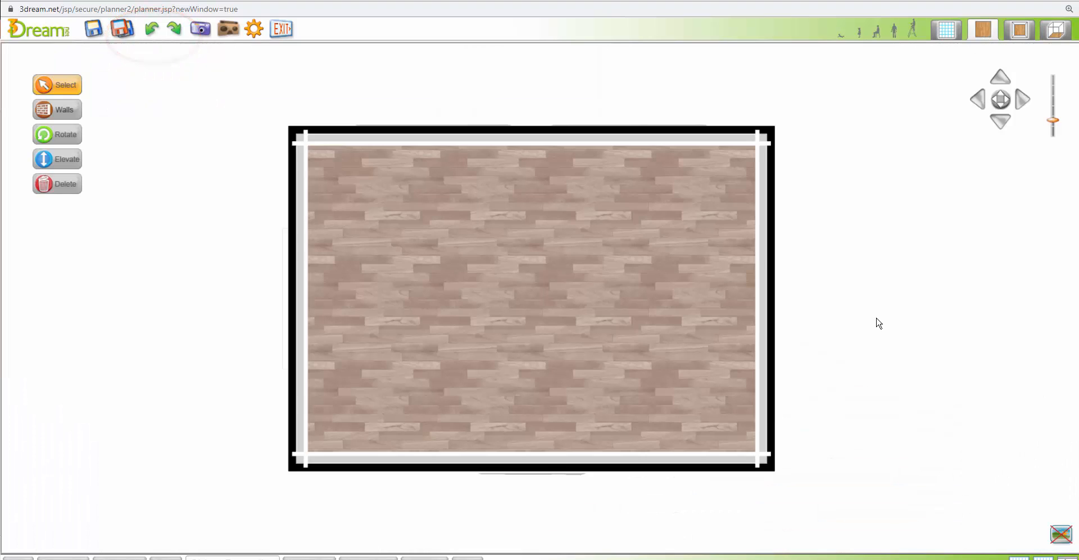
scroll(876, 316, up, 2)
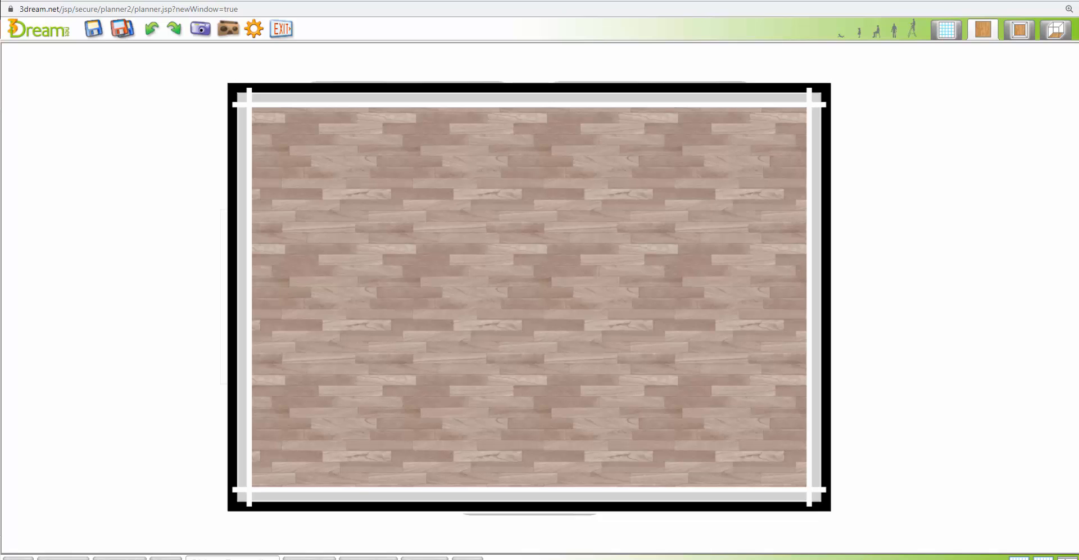
click(63, 557)
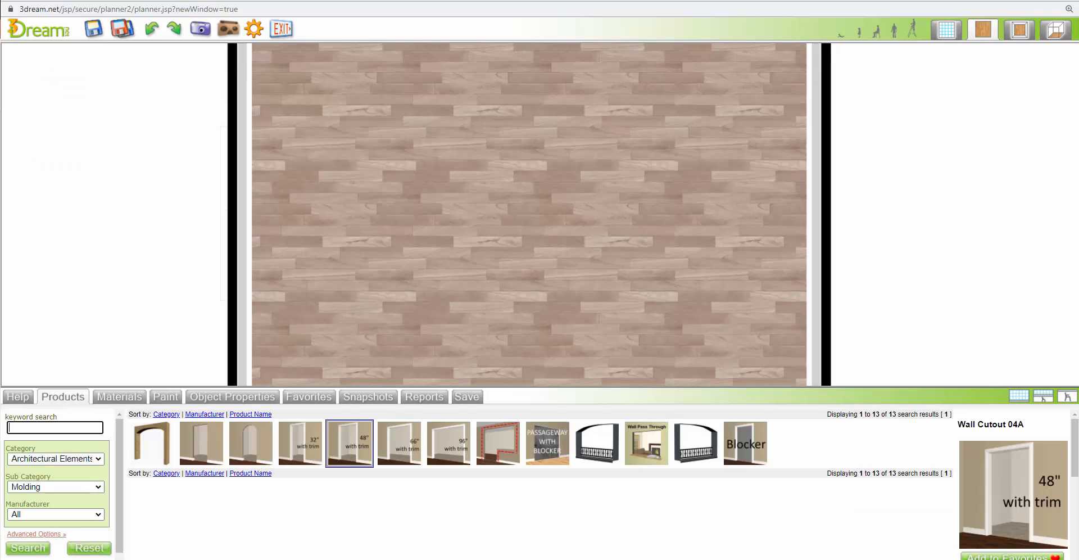
click(73, 492)
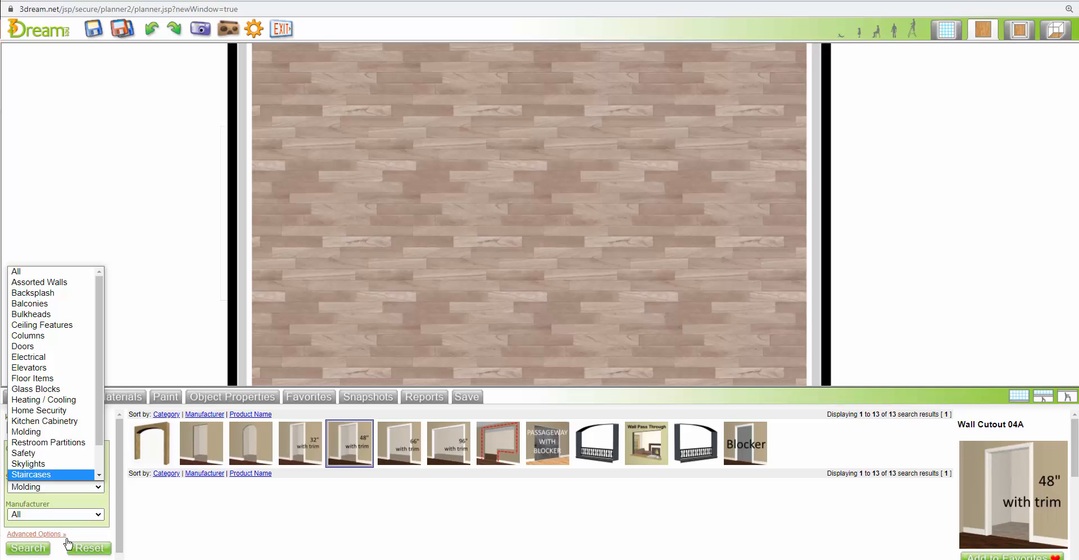
click(90, 548)
click(76, 462)
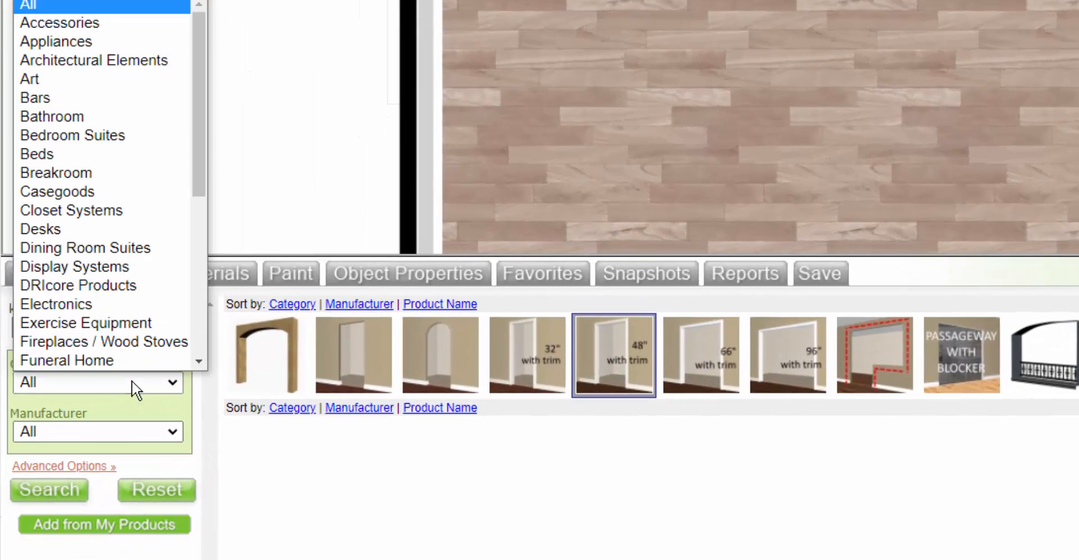
scroll(138, 360, down, 1)
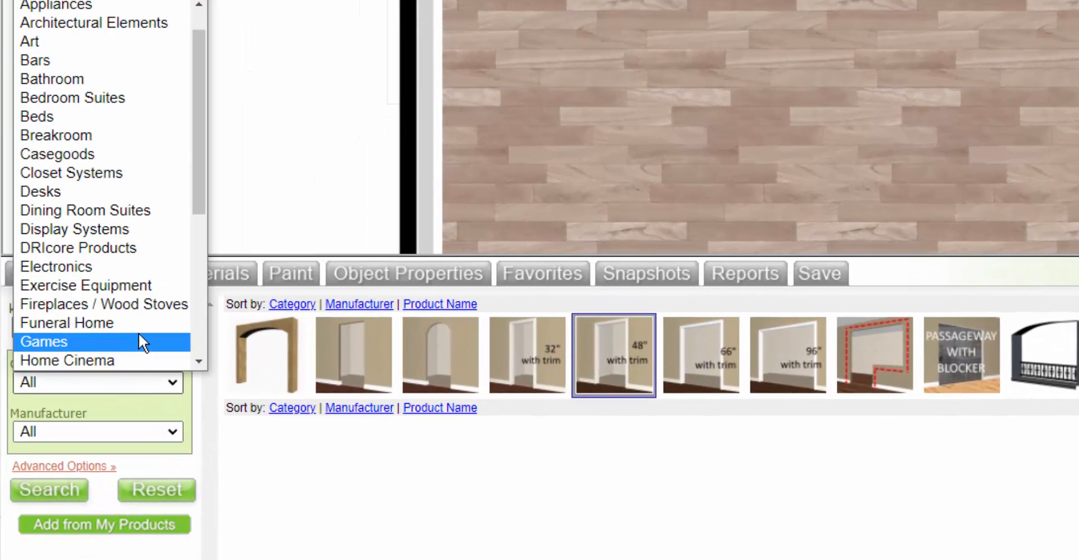
click(109, 304)
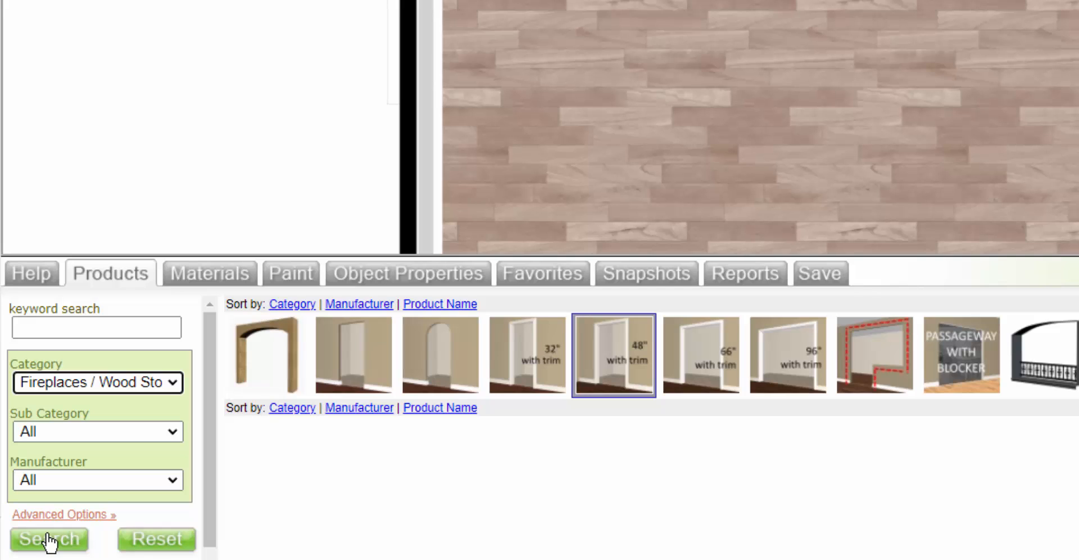
click(121, 431)
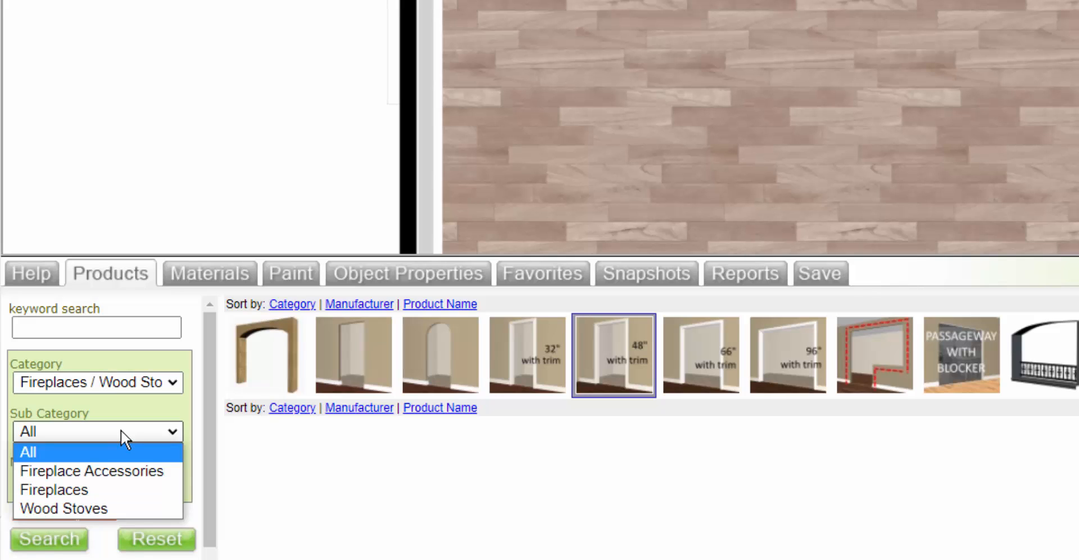
click(65, 492)
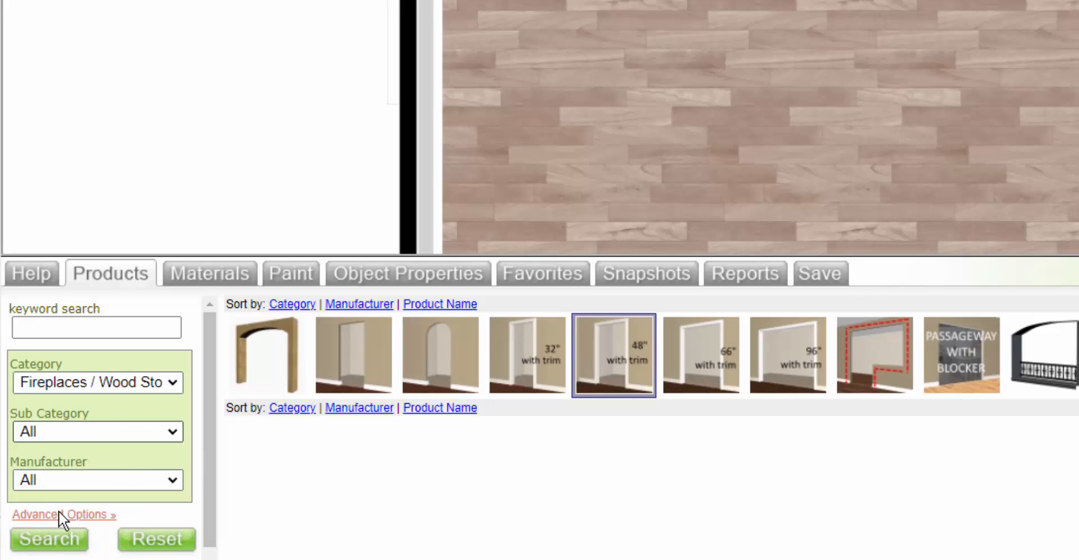
click(49, 538)
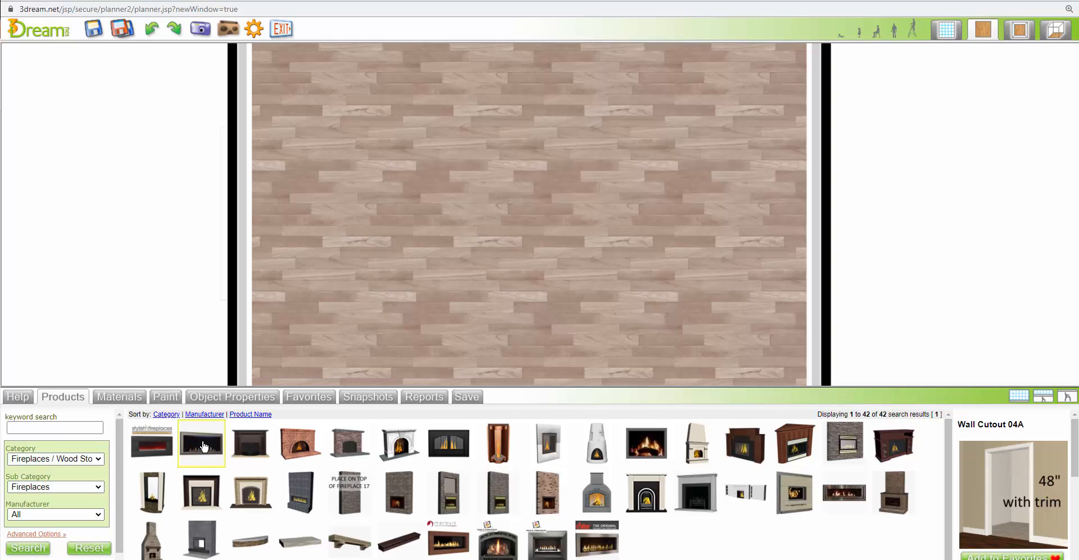
Place the Cosmo 42 fireplace on the wall opposite the French door and show it in the 2D/3D view
drag(203, 447, 807, 206)
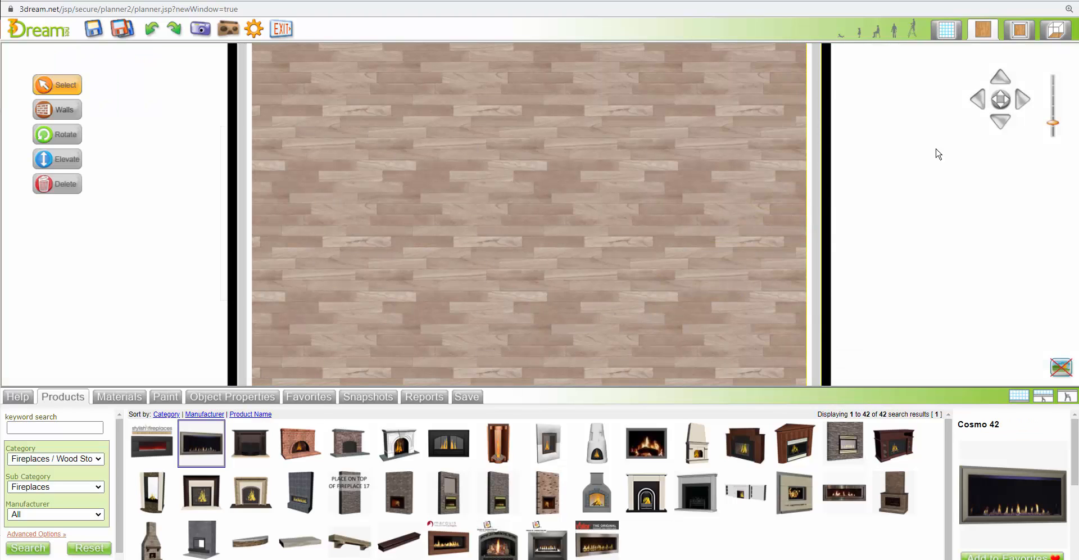
click(1021, 29)
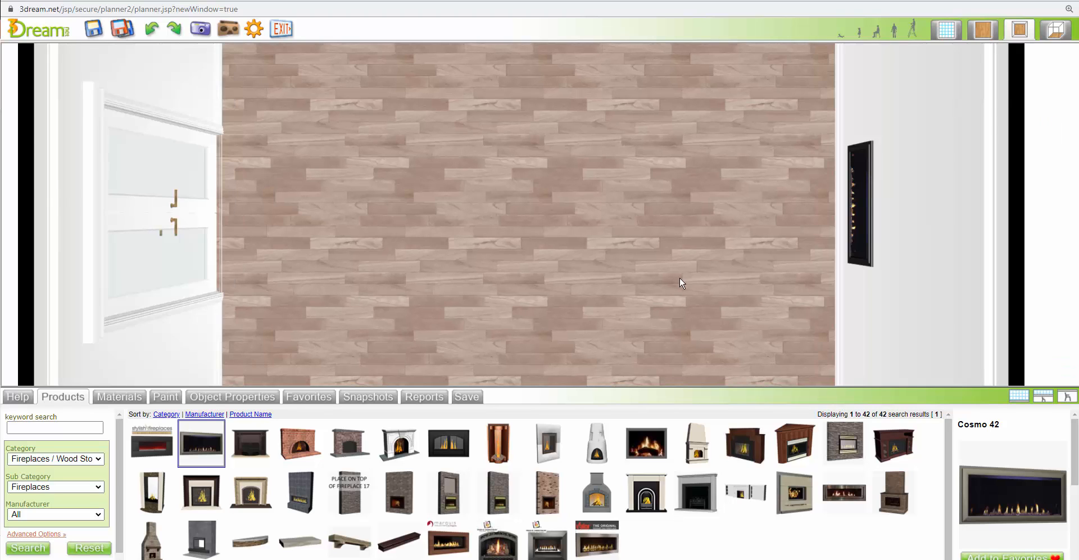
In the blueprint view, move the crown molding off the fireplace wall, select the Cosmo 42 fireplace, and put the molding back
scroll(738, 247, down, 2)
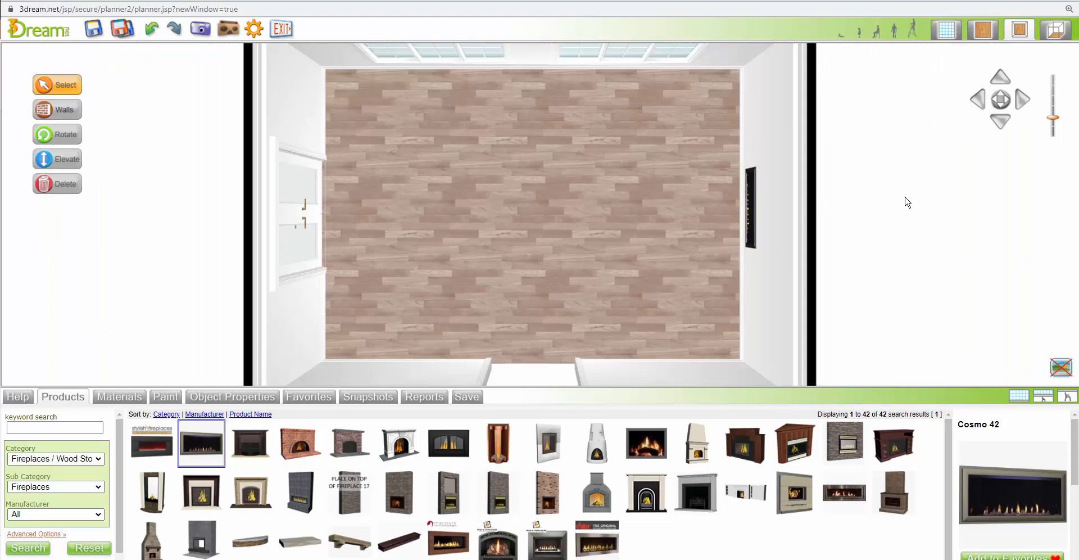
click(946, 30)
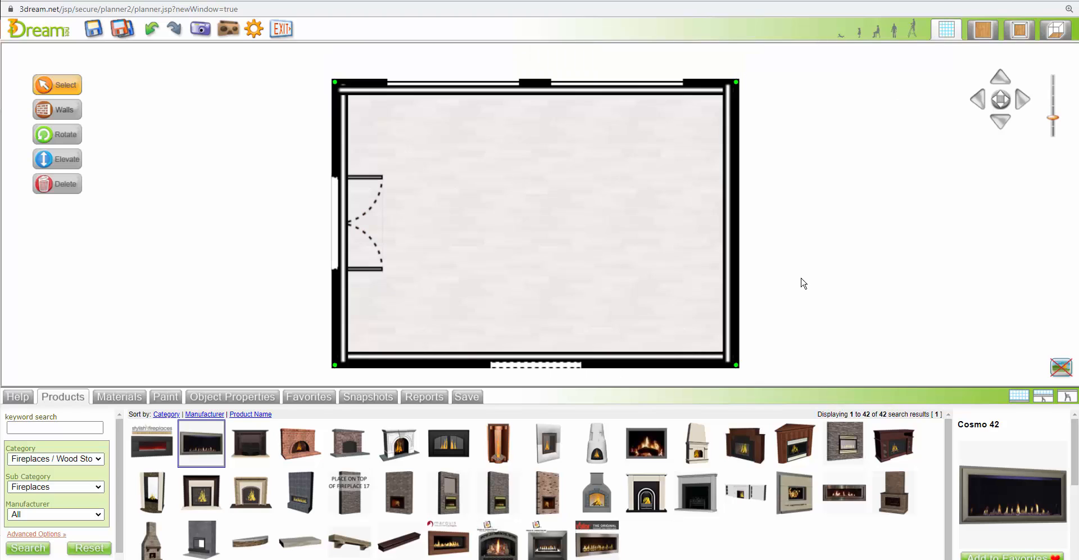
drag(729, 226, 614, 228)
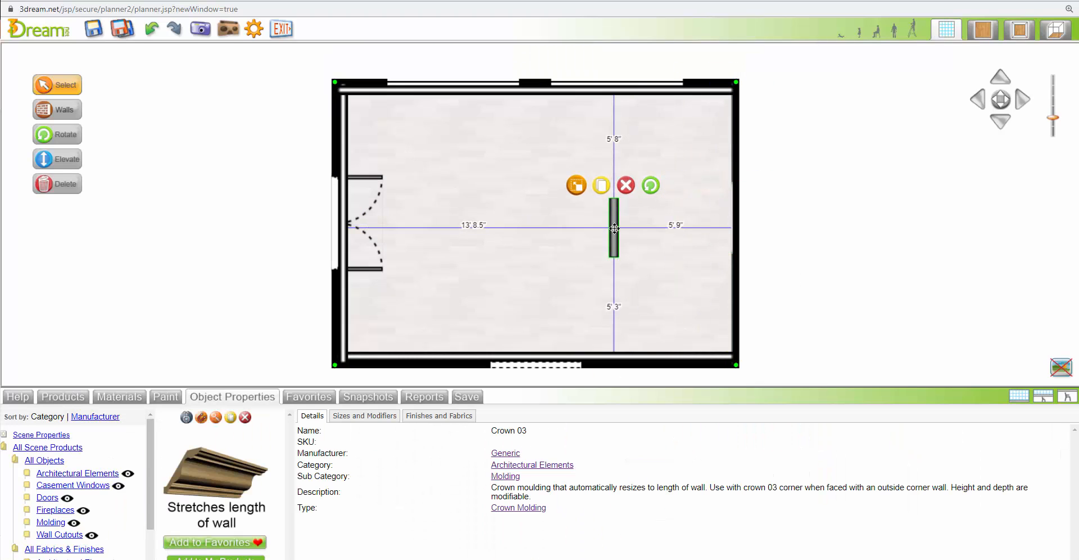
click(733, 207)
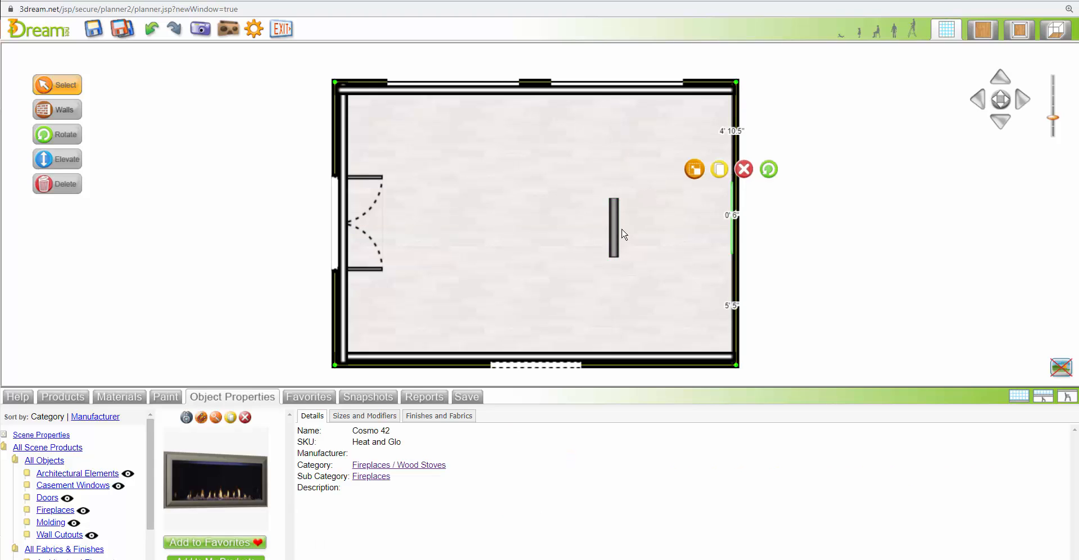
drag(614, 230, 726, 225)
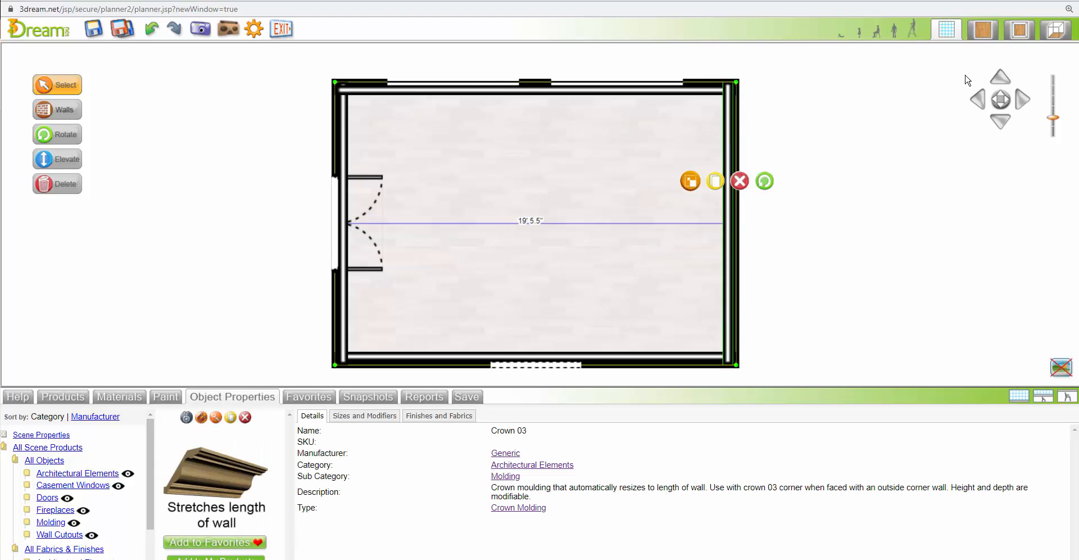
Select the Cosmo 42 fireplace in the 2D/3D view and view it head-on in 3D
click(1019, 29)
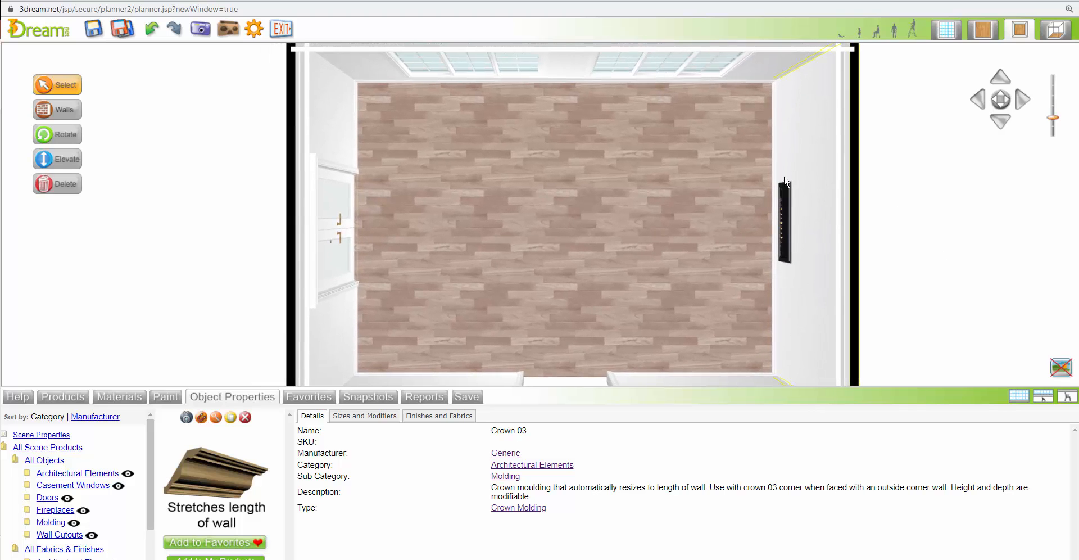
click(783, 228)
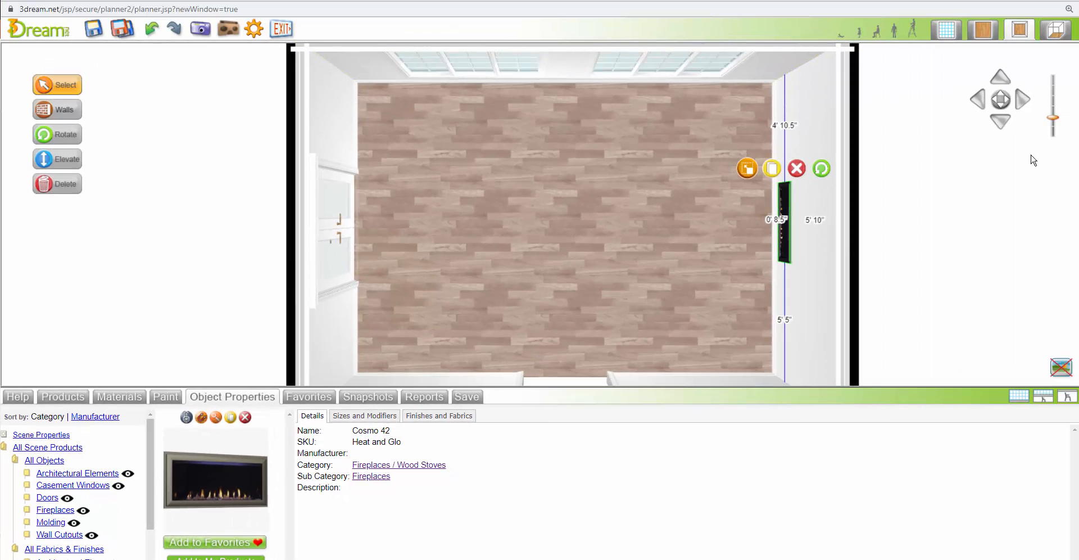
click(1055, 31)
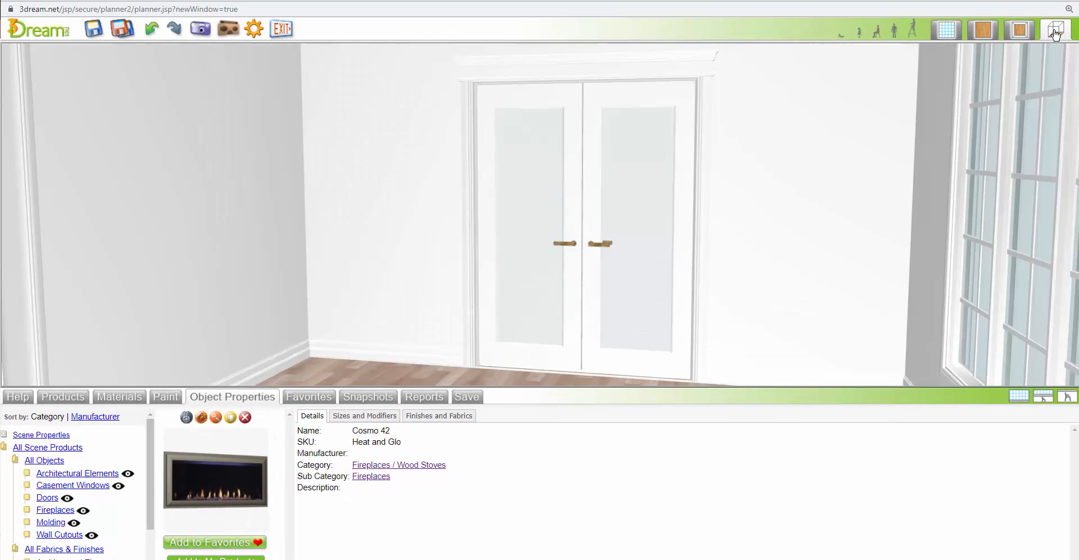
click(216, 418)
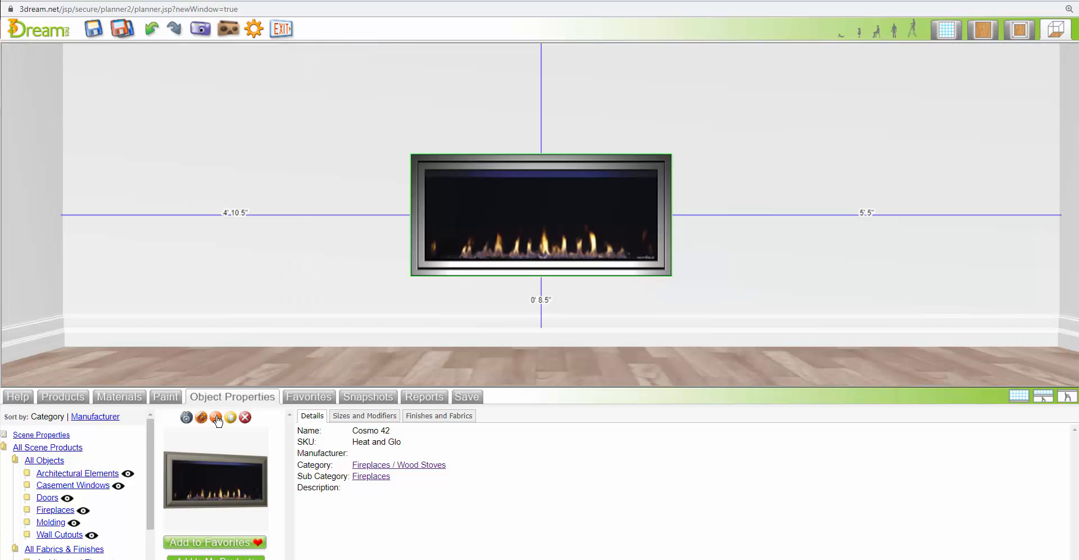
Return to the flat 2D view, reset the product search and set its category to Seating
click(1019, 397)
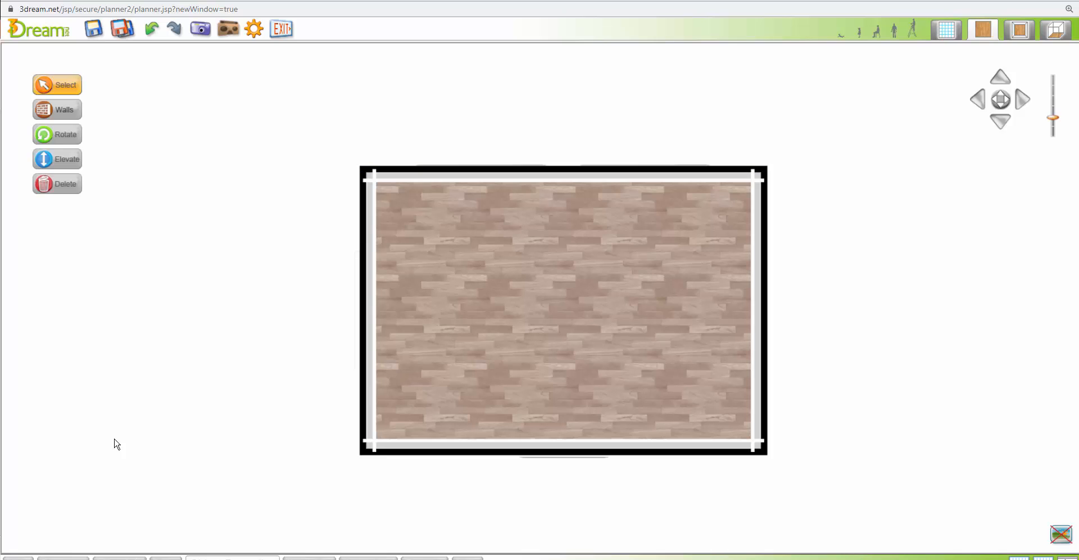
click(63, 559)
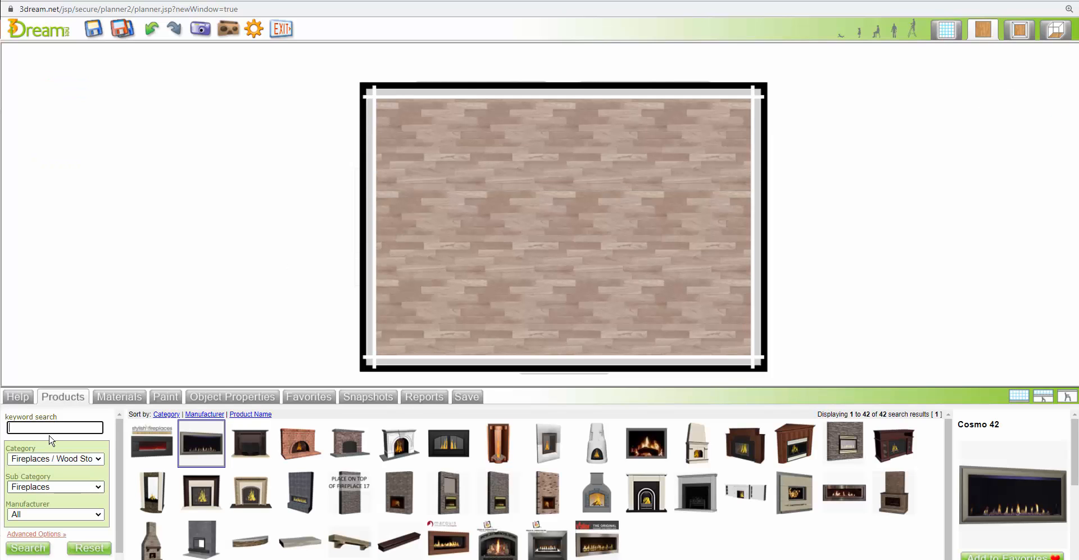
click(90, 548)
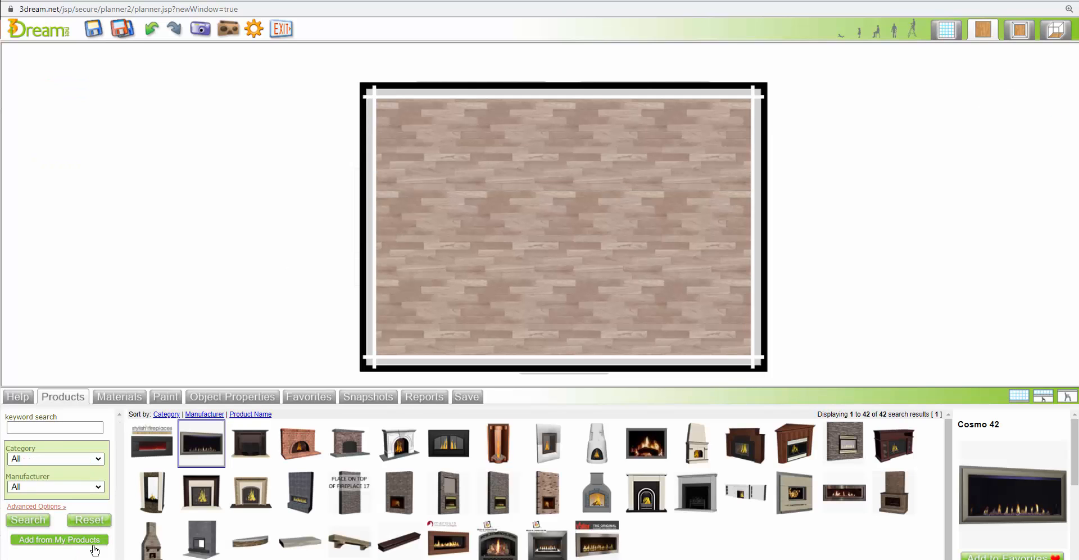
click(55, 464)
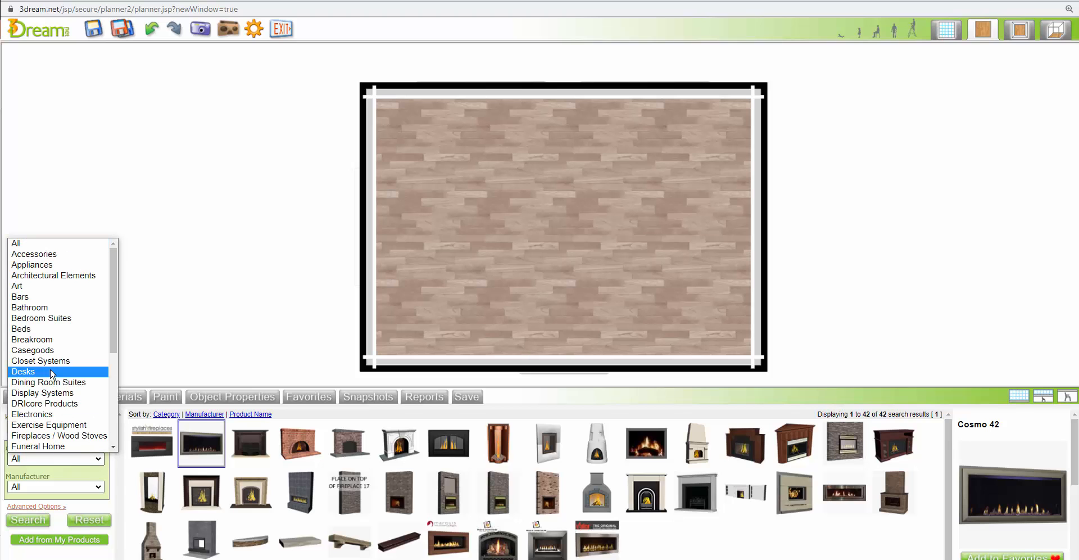
scroll(99, 365, down, 5)
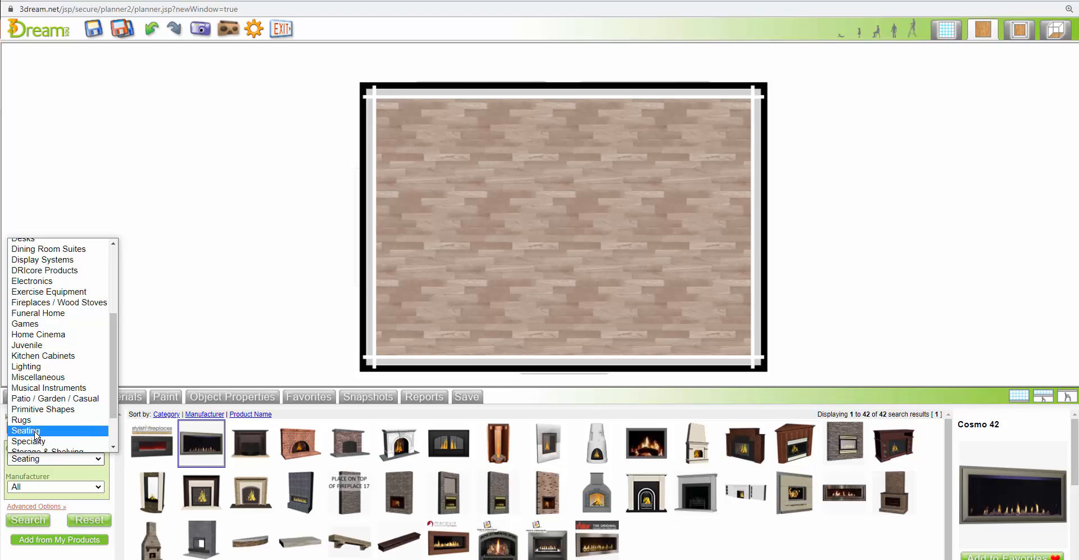
click(36, 430)
Search the Seating products in the Sectional Group 2 sub category
click(48, 487)
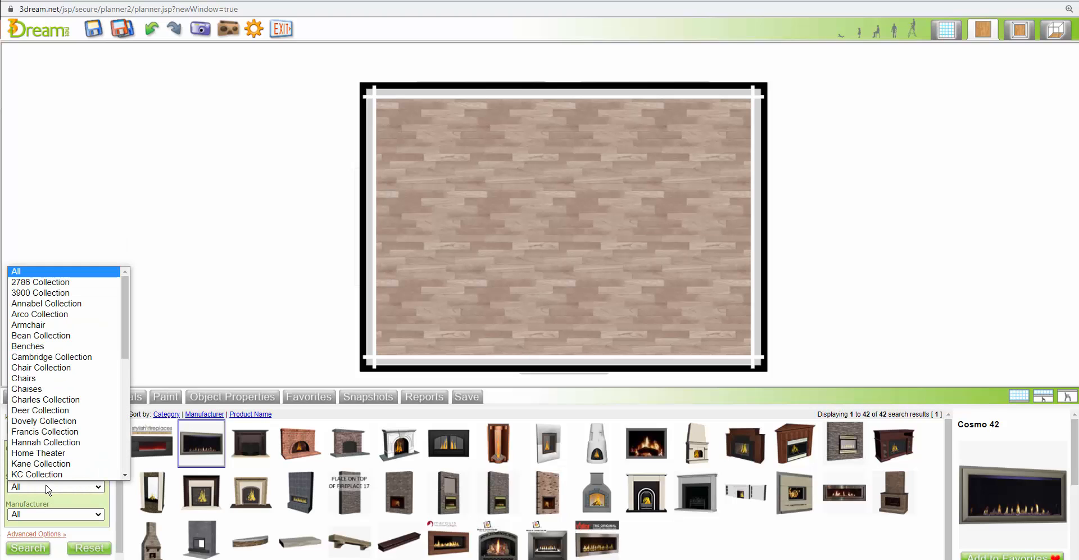
scroll(90, 399, down, 1)
scroll(75, 357, down, 4)
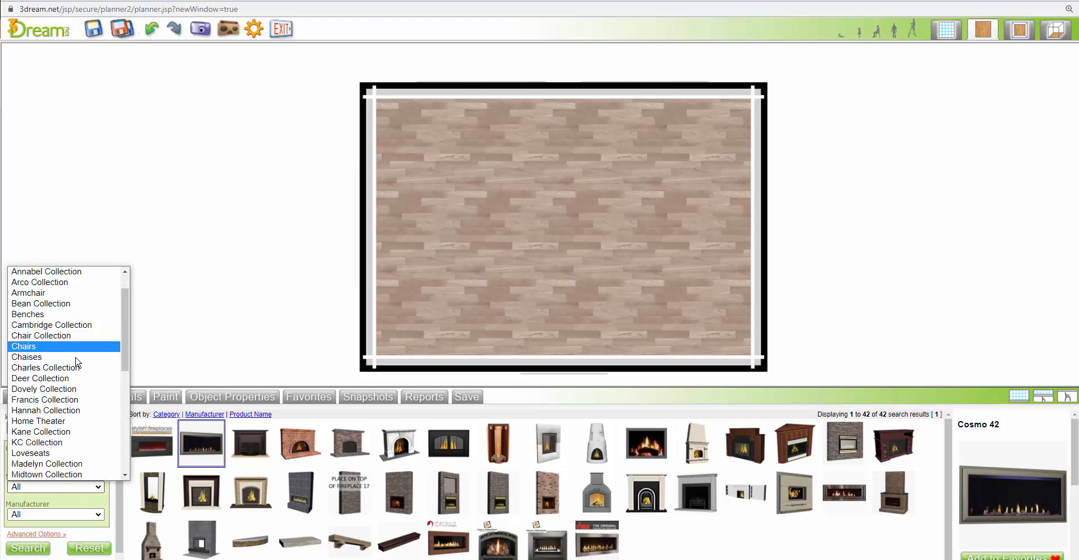
click(163, 331)
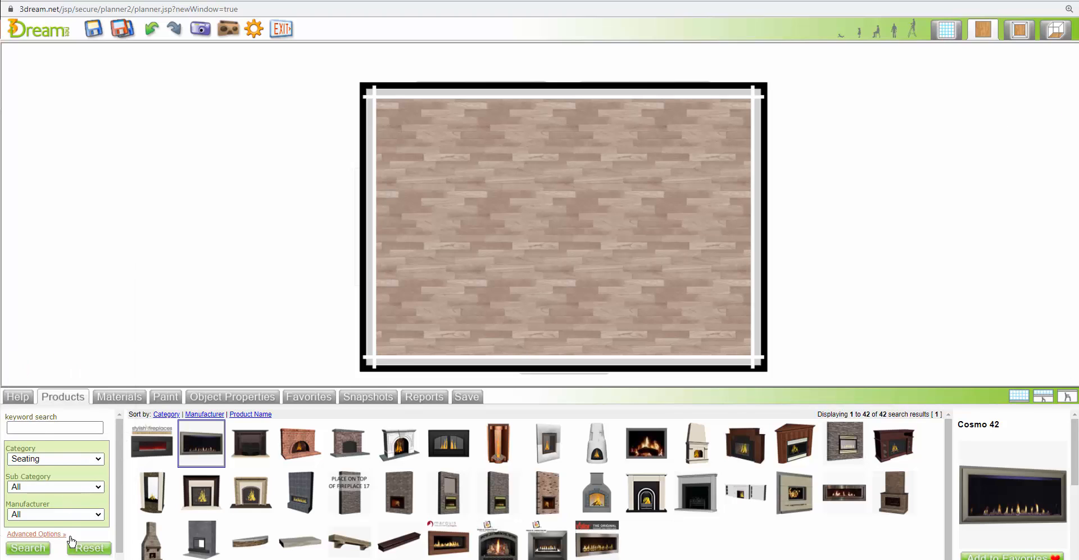
click(67, 493)
scroll(73, 427, down, 5)
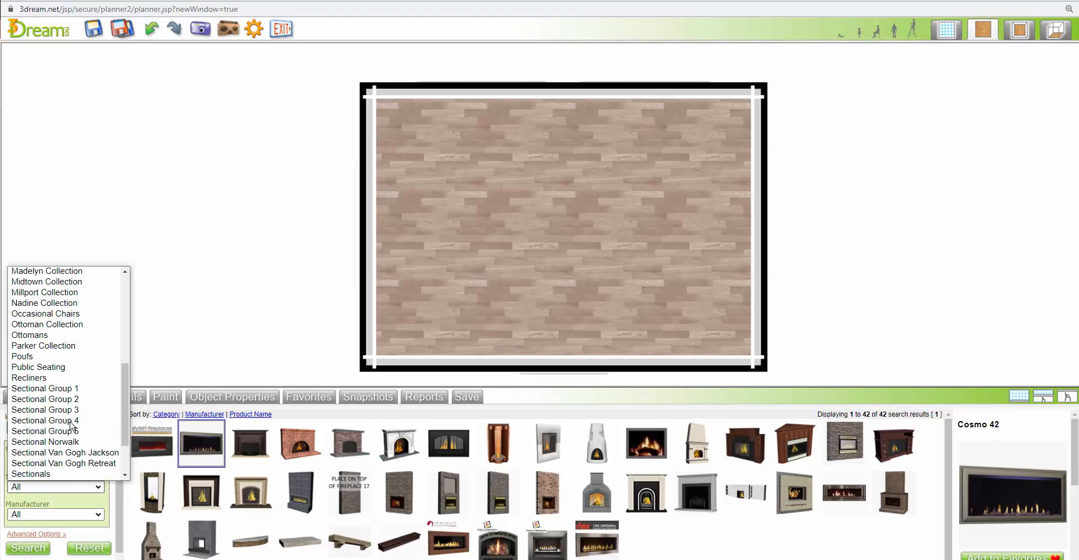
click(73, 399)
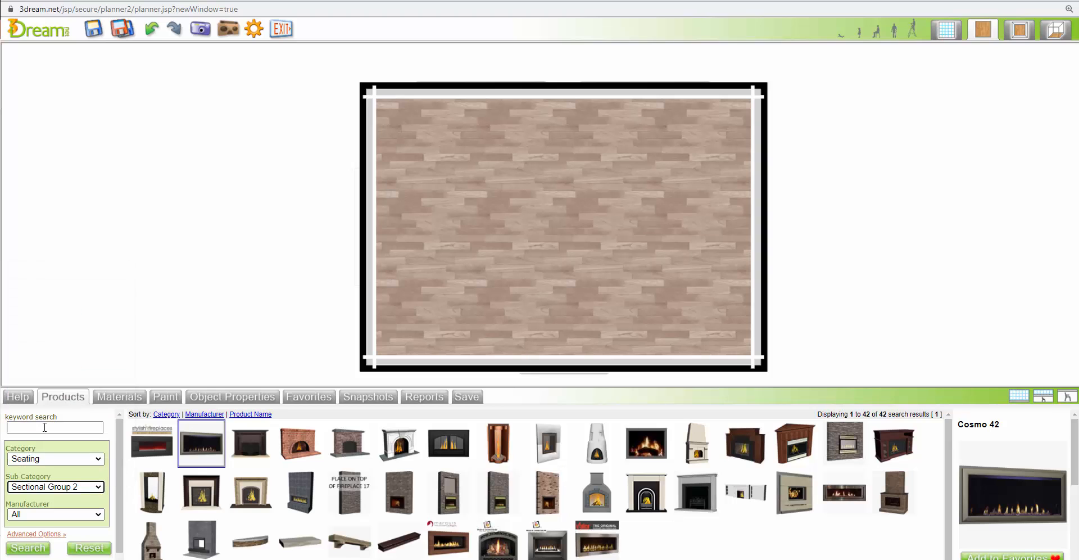
click(34, 546)
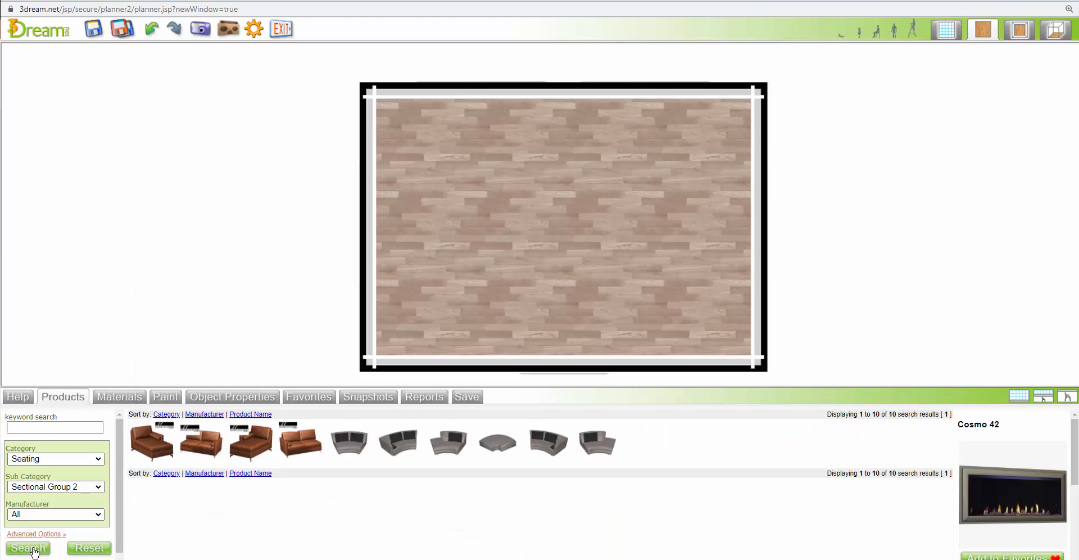
Reset the product filters and search the catalog for the keyword "sectional"
click(88, 548)
click(57, 429)
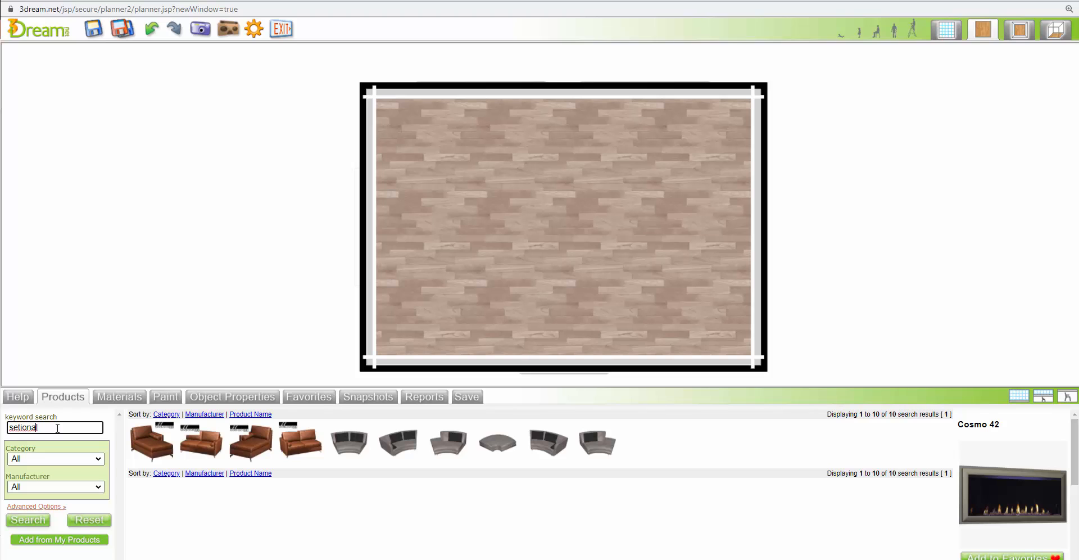
key(Return)
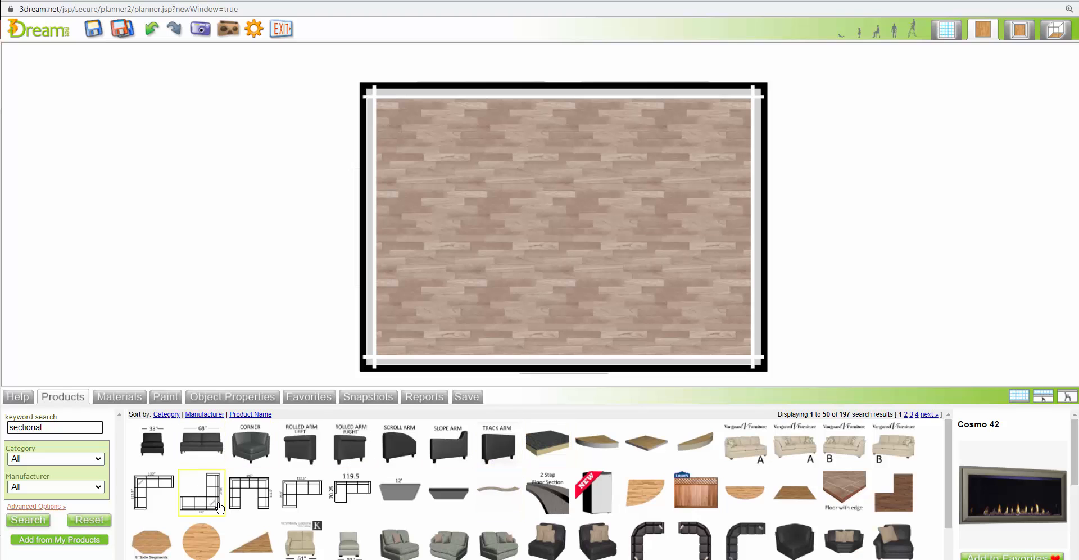
Place the 1 Retreat Group E sectional against the window wall, about 5' 1" from the French door wall, and show the 2D/3D view
drag(353, 493, 591, 209)
click(596, 180)
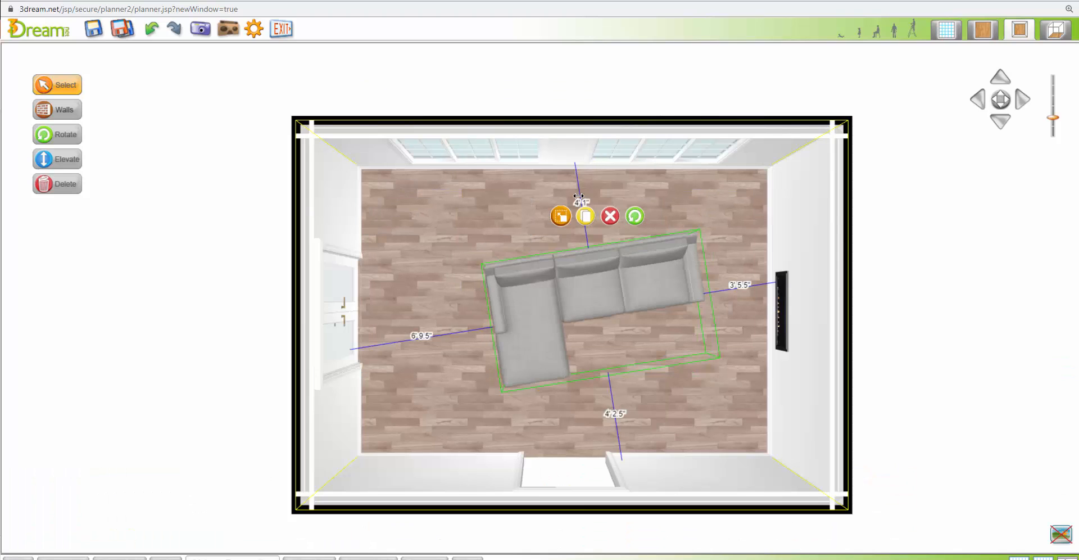
drag(579, 197, 584, 197)
drag(594, 275, 573, 208)
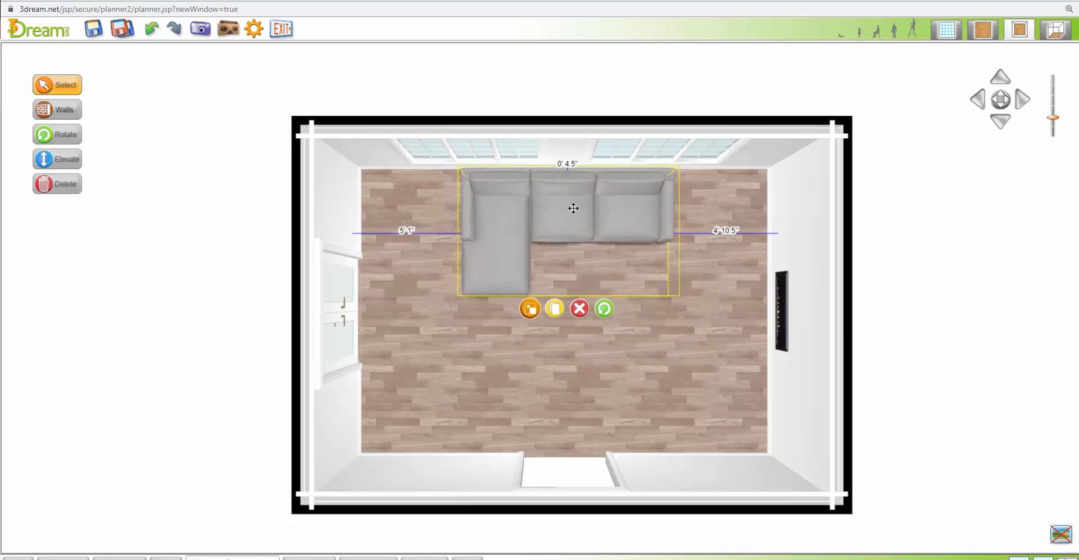
Return to the flat 2D view, deselect the sectional and run a fresh product search for "area rug"
click(983, 30)
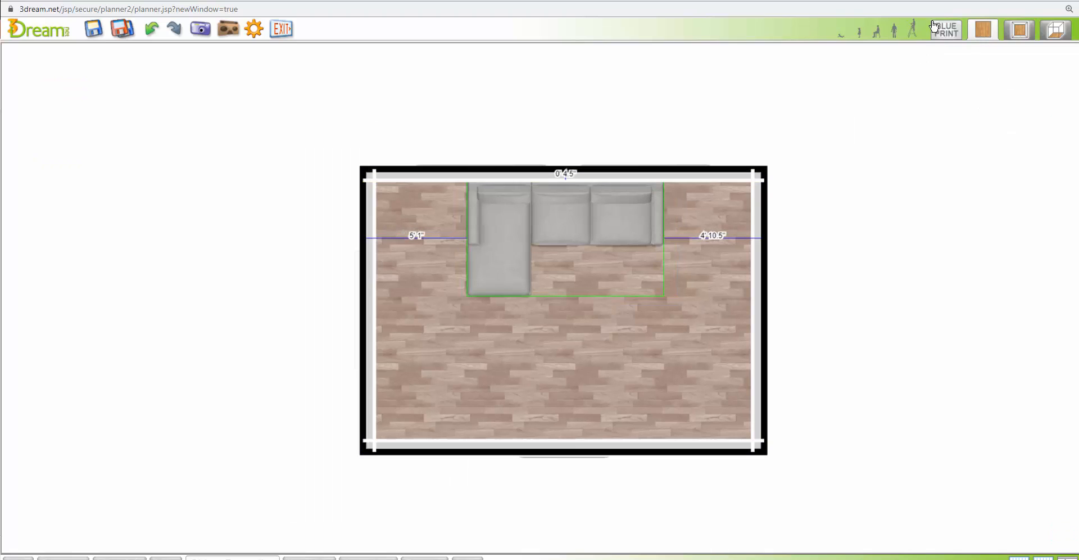
click(847, 172)
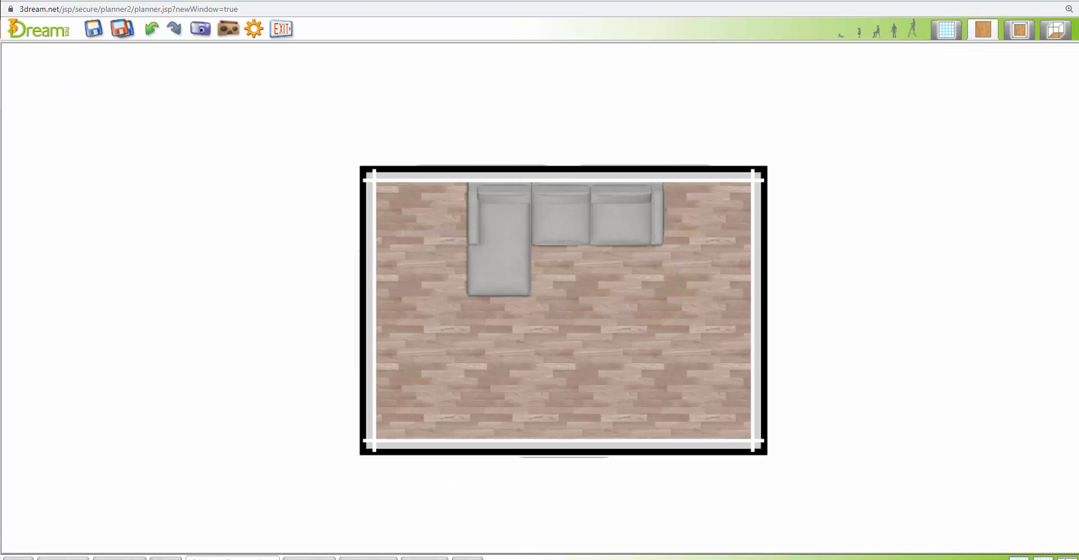
click(61, 558)
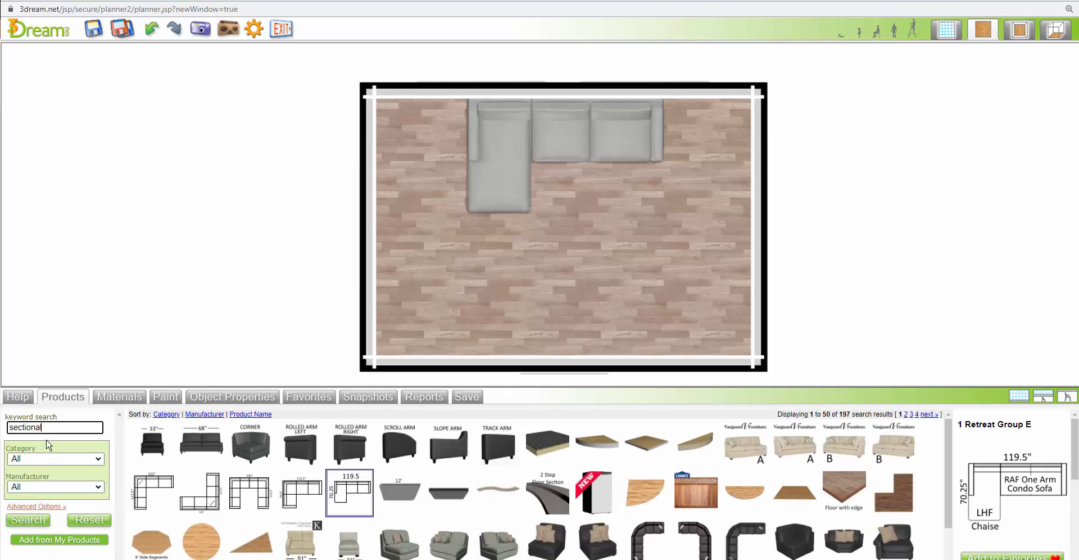
click(92, 523)
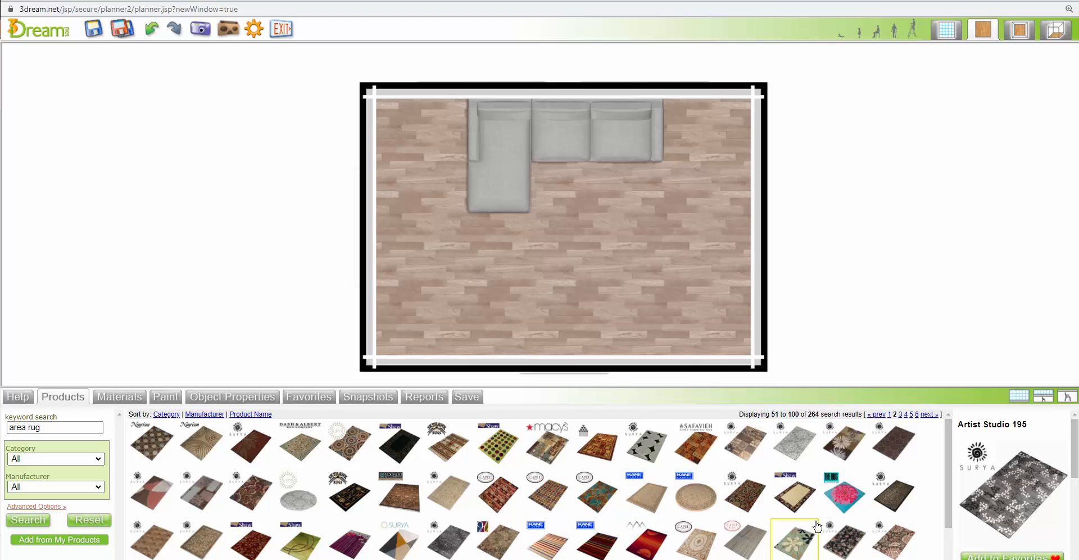
Place the Fine Lines Ivory rug in front of the sectional and rotate it so its long side parallels the window wall
click(753, 543)
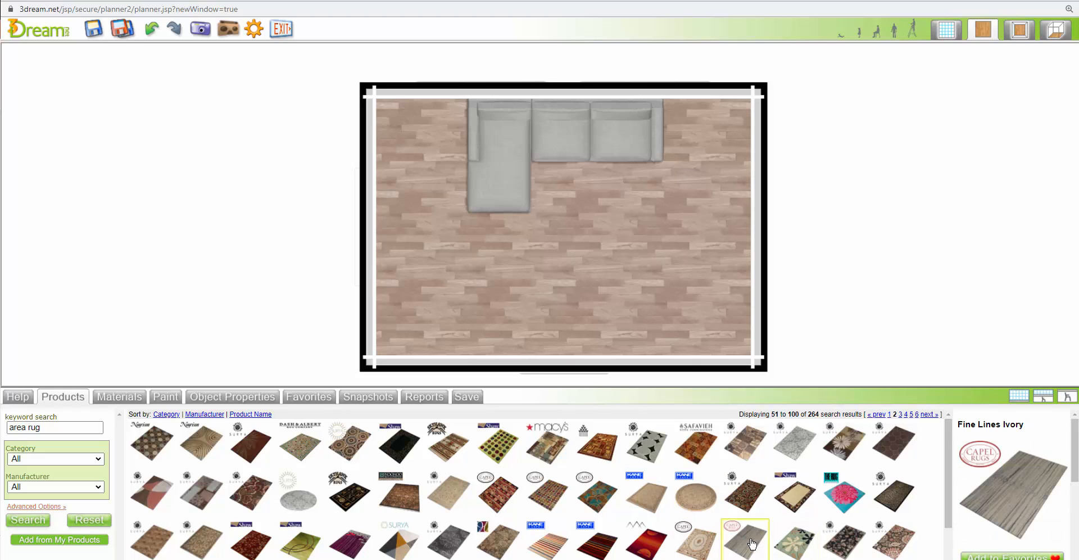
drag(752, 544, 588, 269)
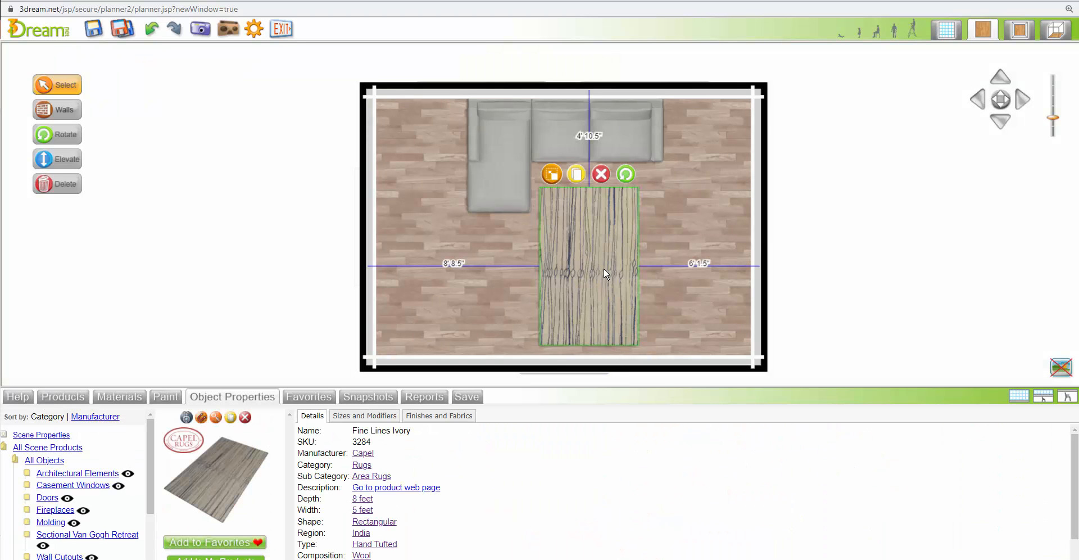
click(625, 175)
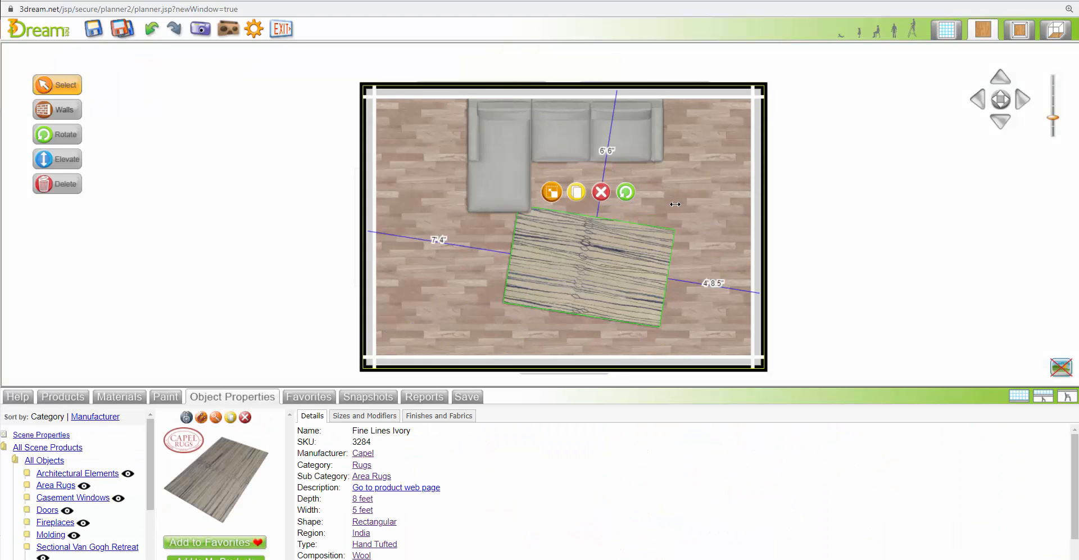
click(551, 205)
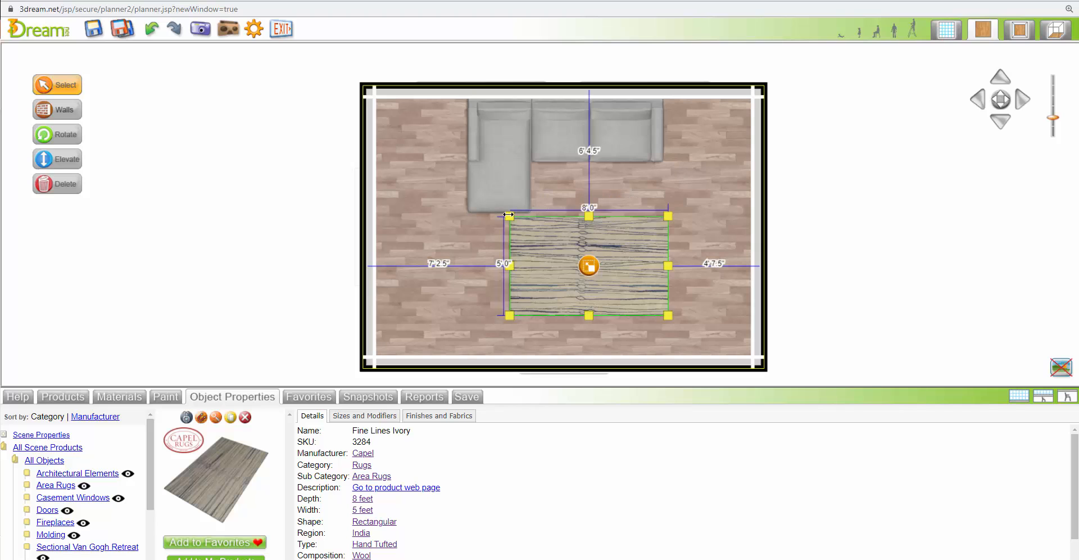
Try enlarging the Fine Lines Ivory rug and shifting it under the sectional, and delete the rug
drag(509, 217, 458, 160)
drag(668, 237, 718, 250)
mouse_move(588, 238)
mouse_down()
mouse_move(596, 250)
mouse_move(595, 227)
mouse_up()
click(586, 293)
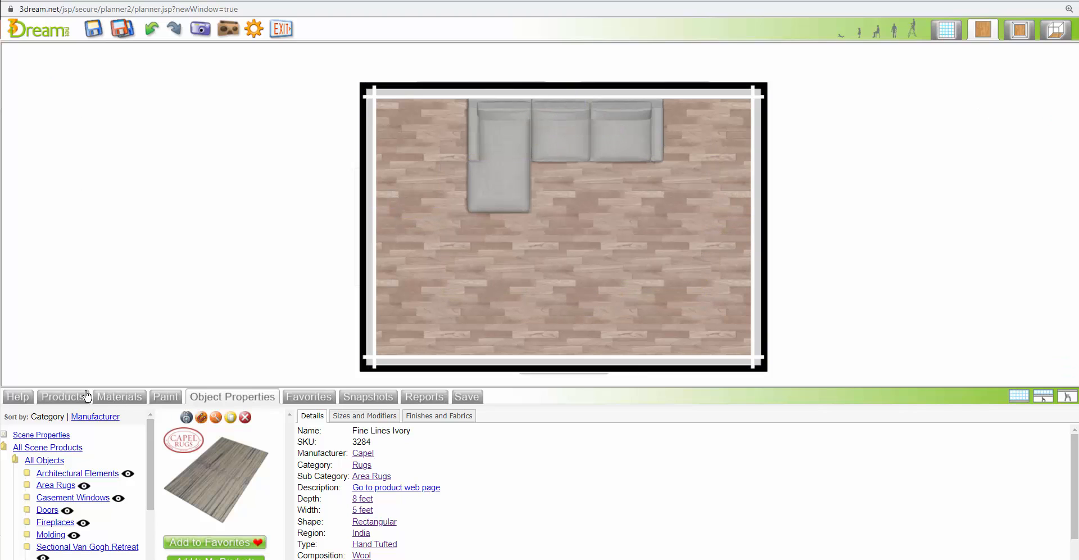
Search the product library for category Tables, sub category Side / End / Console Tables
click(58, 397)
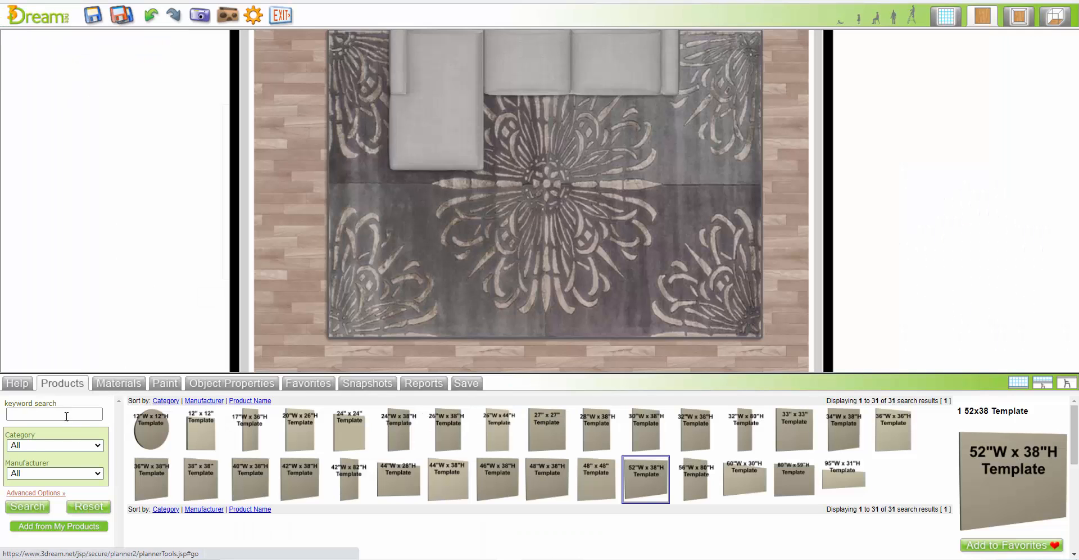
click(66, 412)
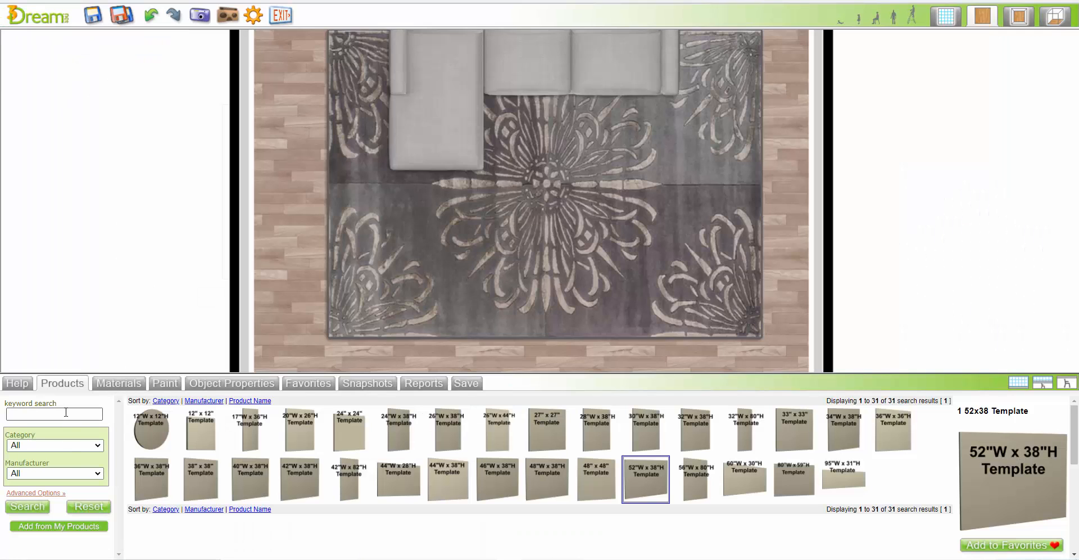
click(69, 446)
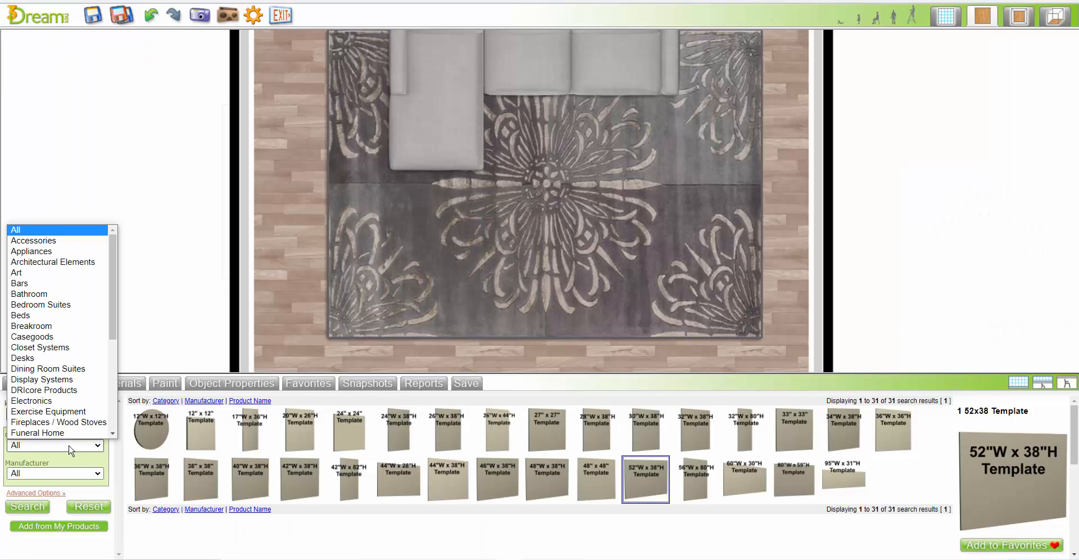
key(t)
click(39, 433)
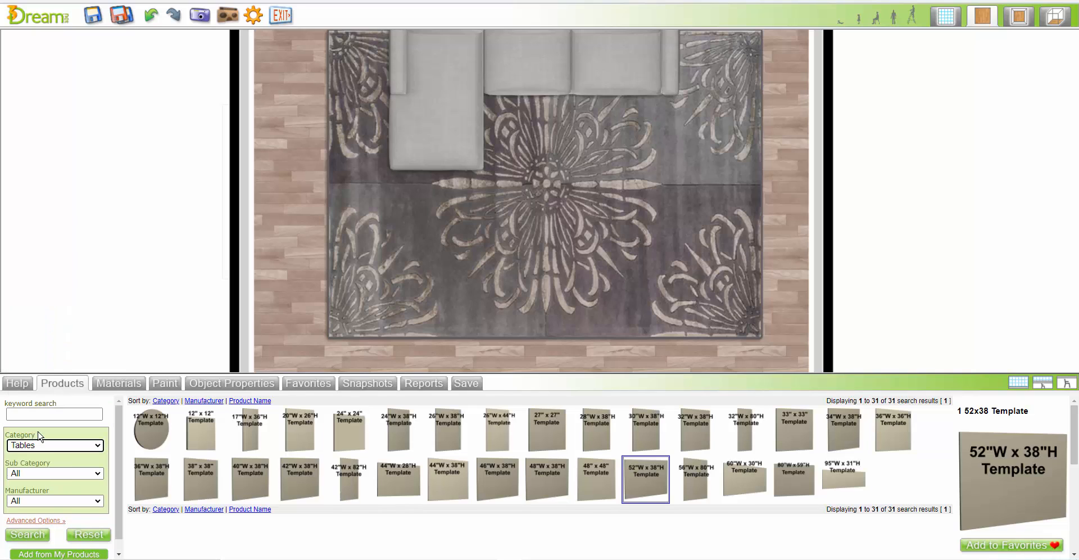
click(56, 475)
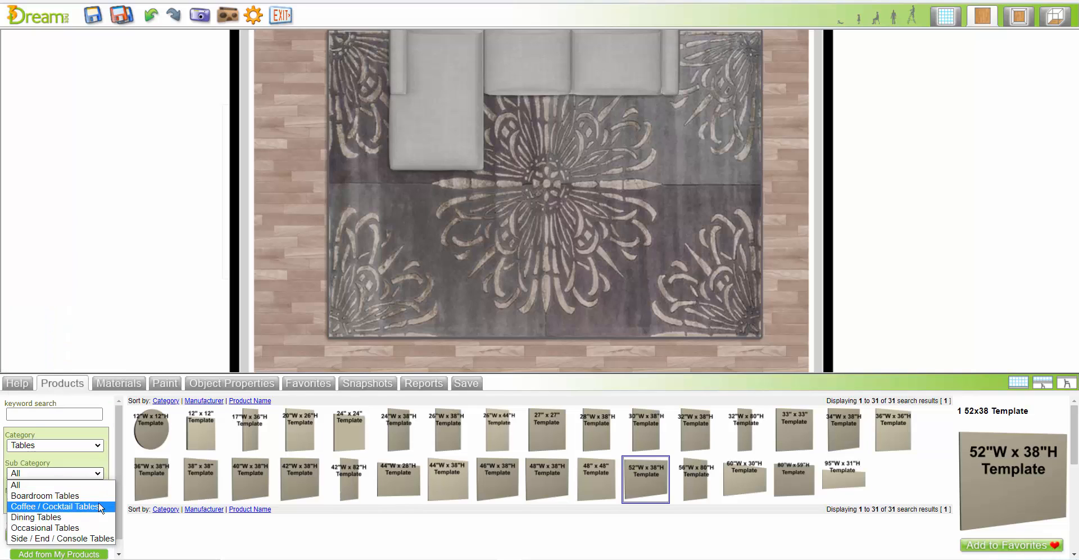
click(72, 535)
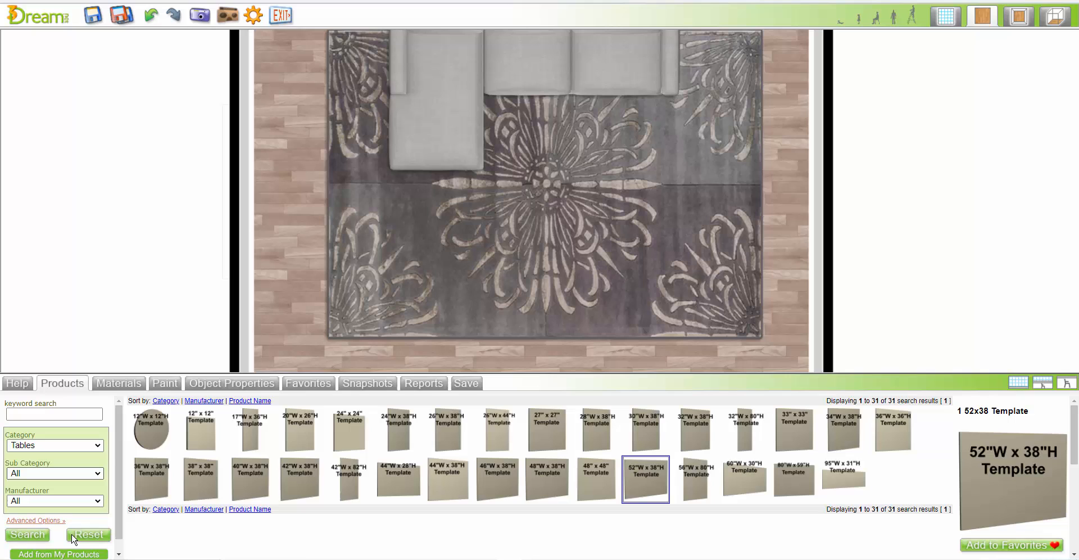
click(33, 535)
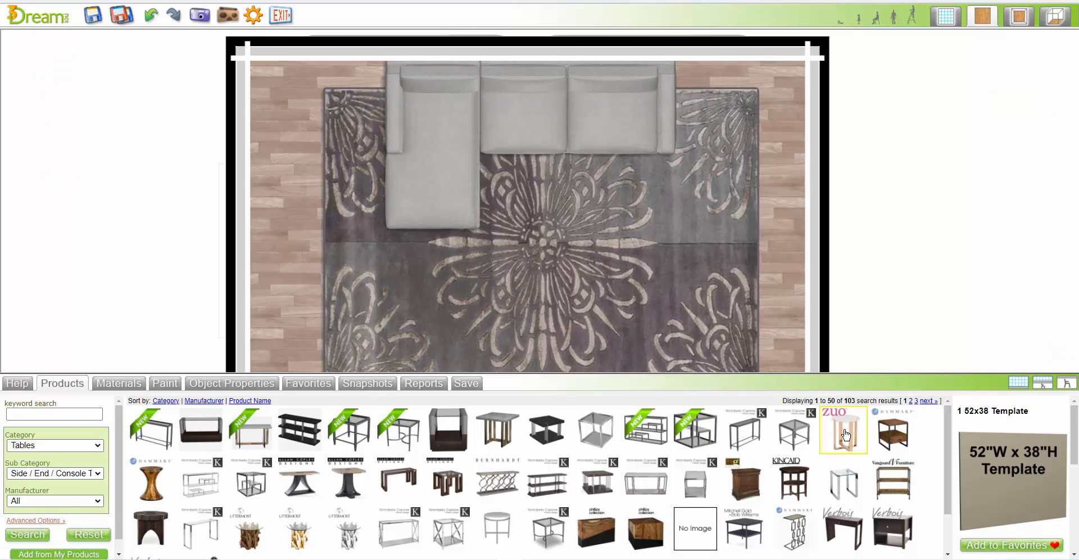
Place an Atlas End Table at each end of the sectional and 1 Coffee Table 51 on the rug, about 1' 7" in front of the seats
drag(846, 434, 357, 116)
click(343, 148)
click(62, 383)
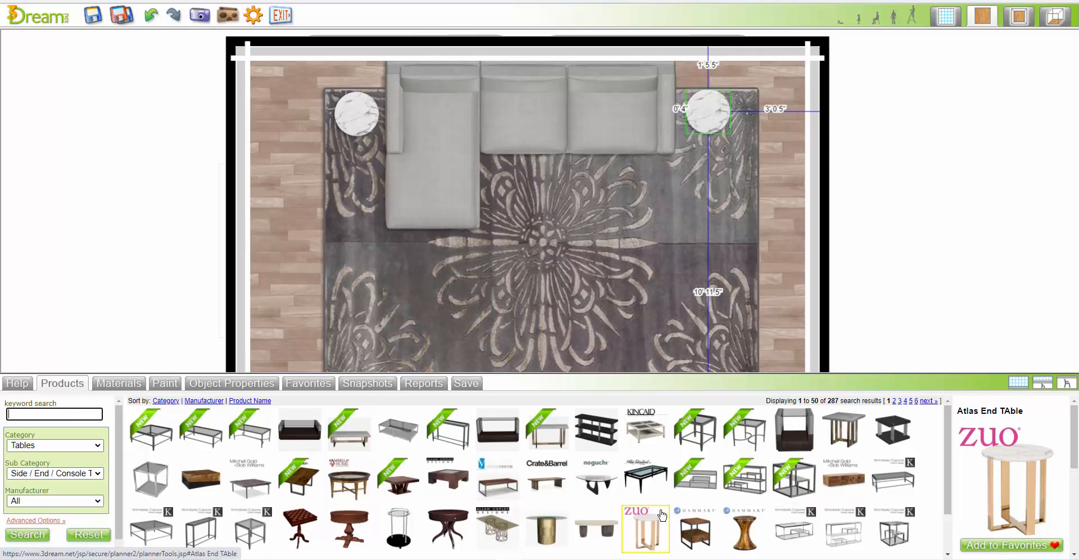
drag(348, 430, 564, 252)
click(585, 278)
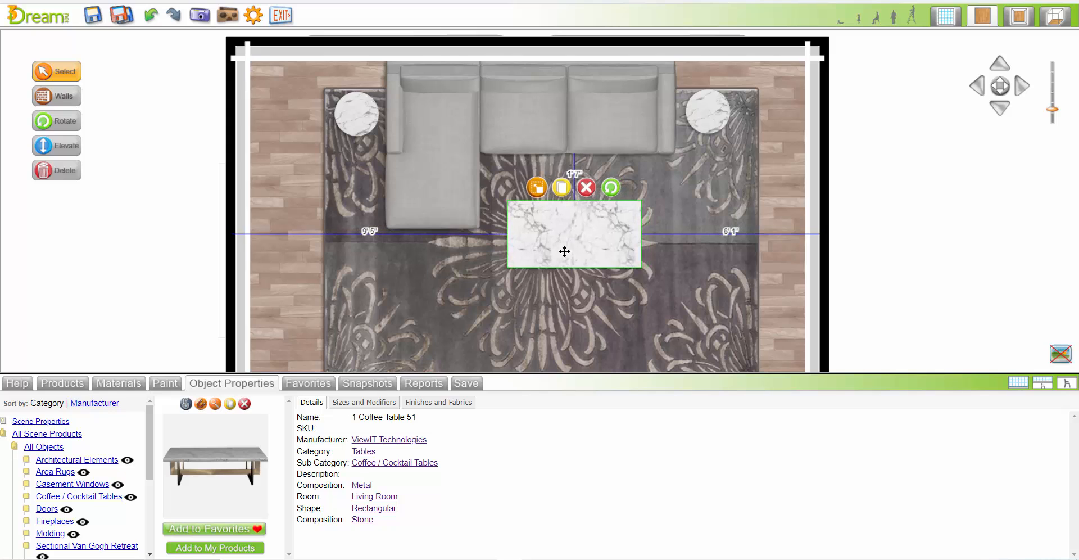
Reset the product filters and search for category Lighting, sub category Table Lamps
click(61, 383)
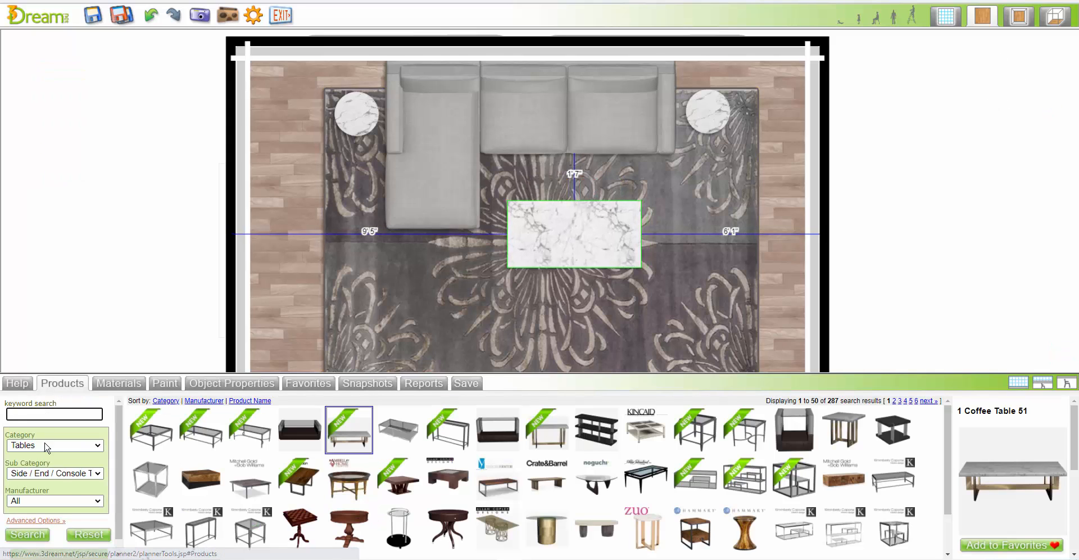
click(87, 534)
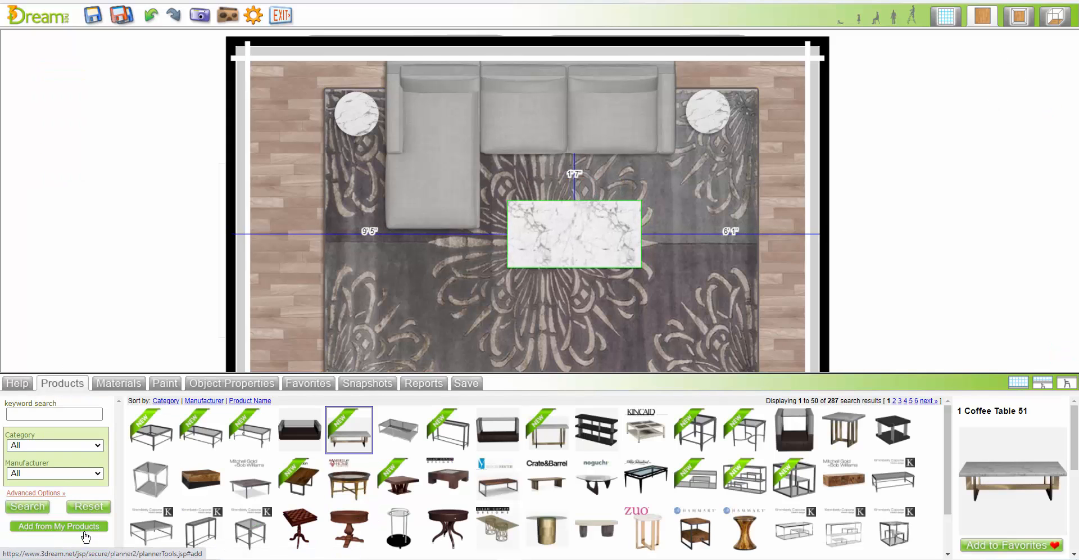
click(87, 447)
key(l)
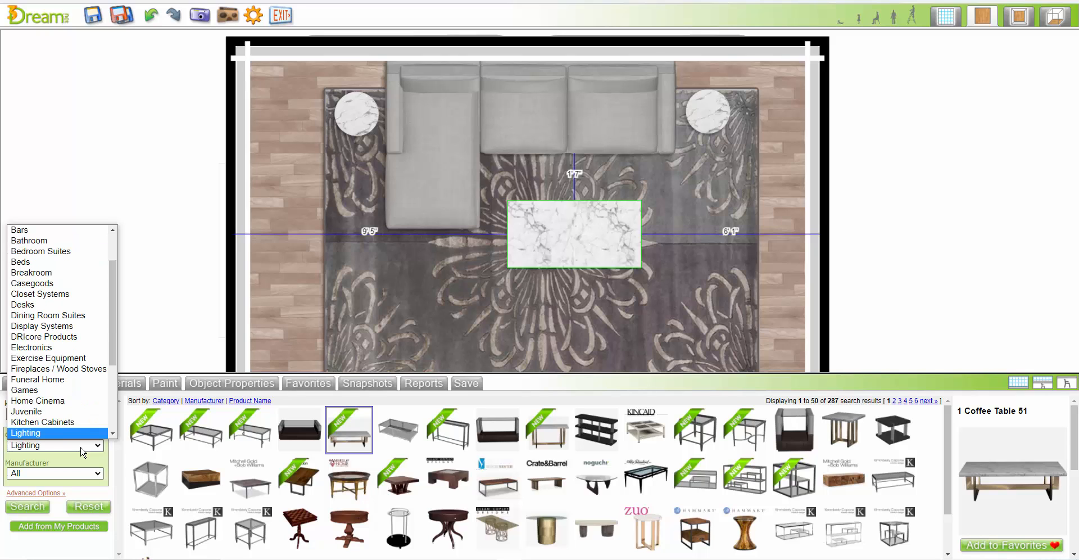
click(25, 435)
click(32, 475)
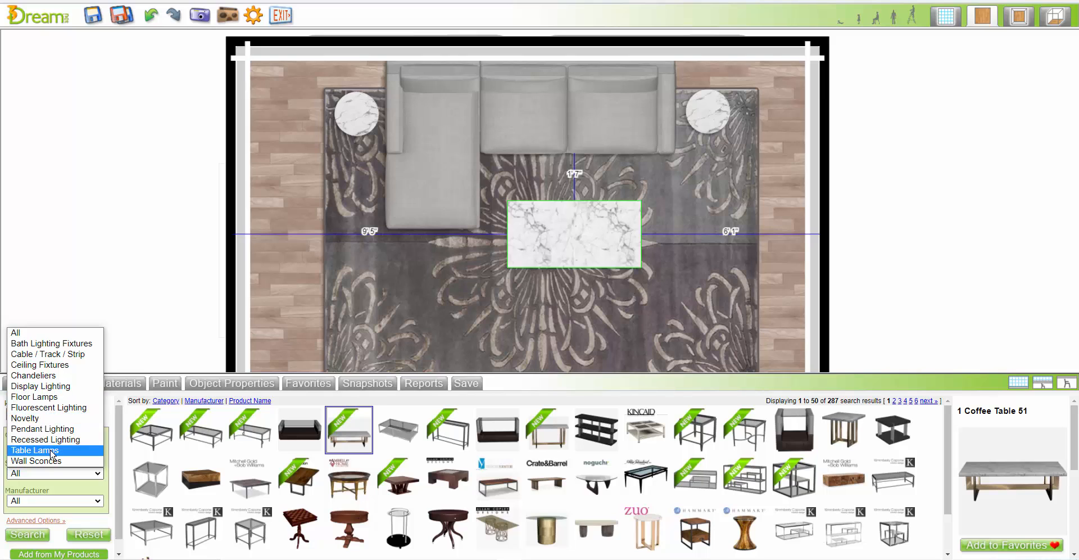
click(34, 450)
click(34, 535)
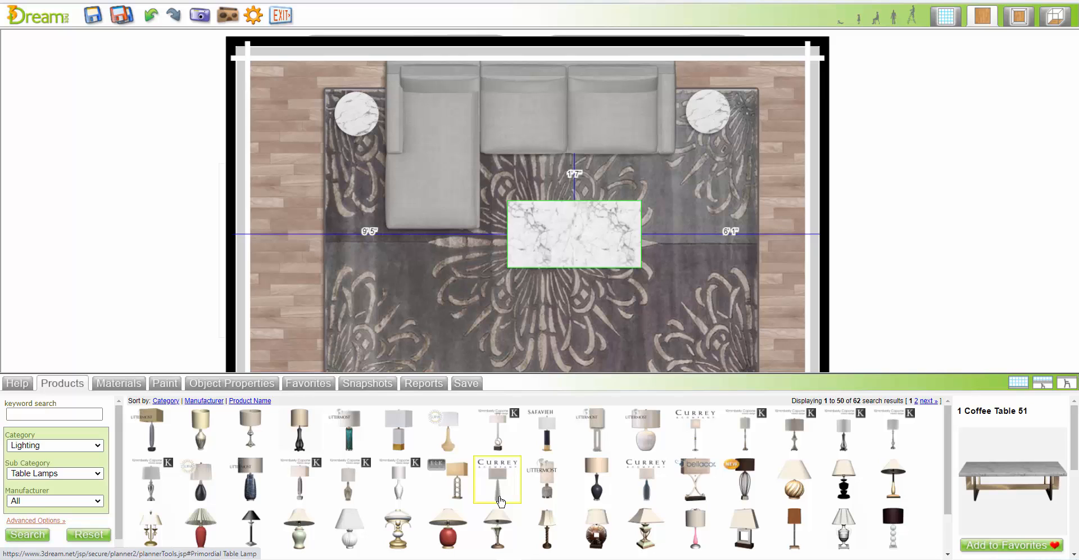
Place the New York Table Lamp on the end table beside the chaise and put a copy on the other end table
drag(459, 499, 357, 118)
click(358, 115)
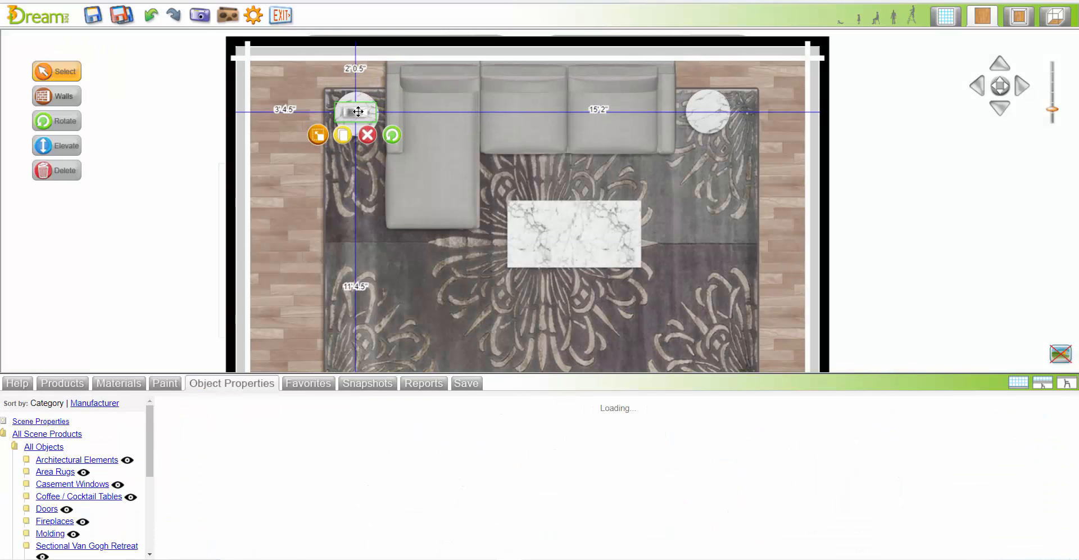
click(343, 135)
drag(398, 115, 707, 112)
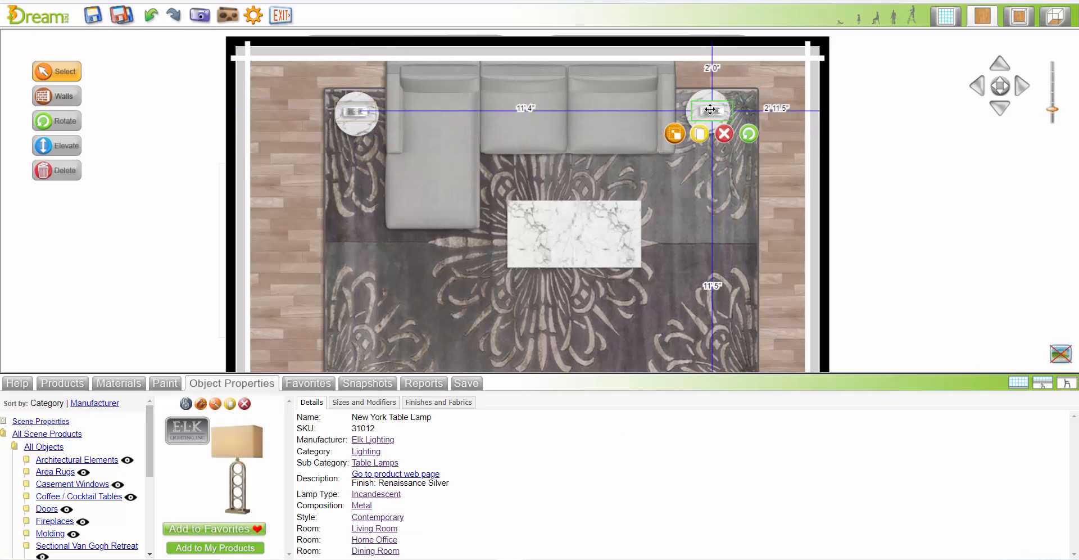
Enlarge the scene area, frame the furnished sectional at an angle in 3D with the French doors behind, and take a snapshot
click(1018, 383)
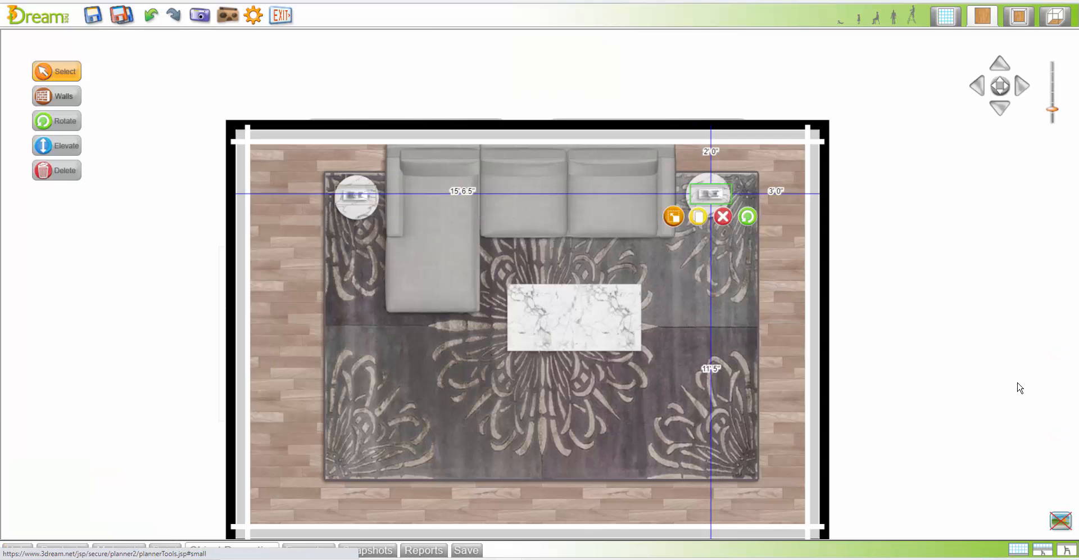
click(1055, 17)
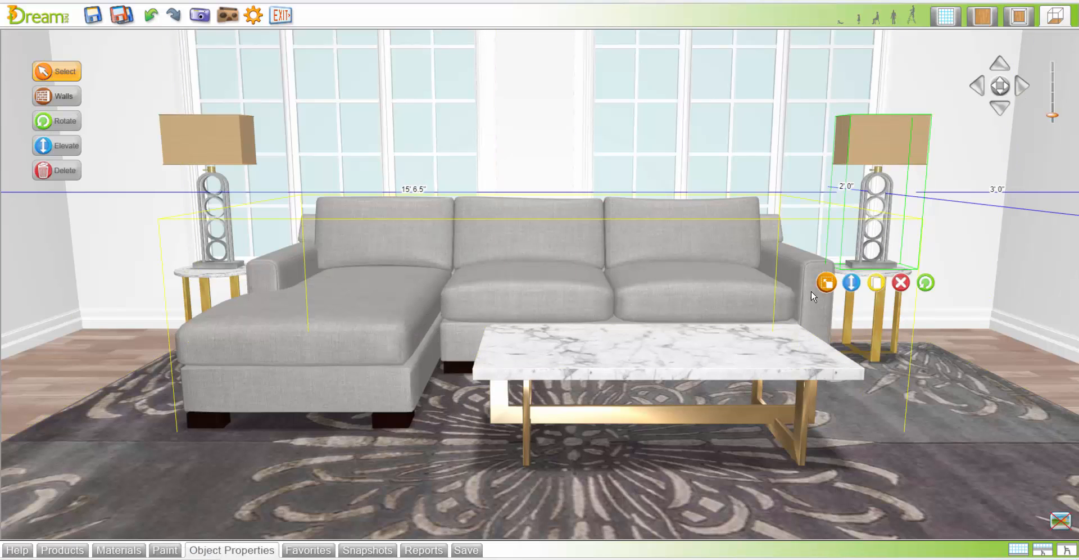
drag(1001, 86, 794, 164)
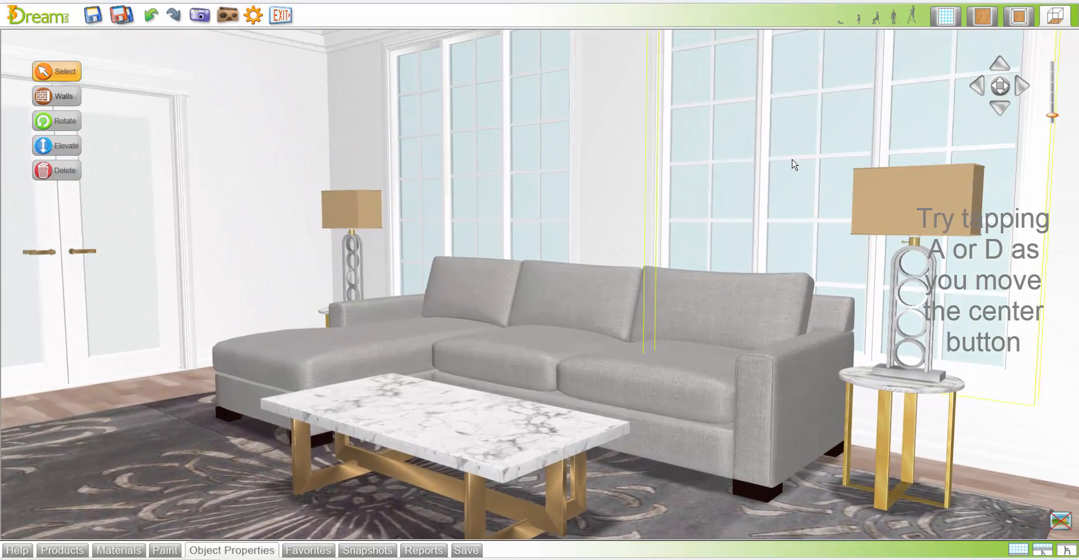
scroll(793, 161, down, 2)
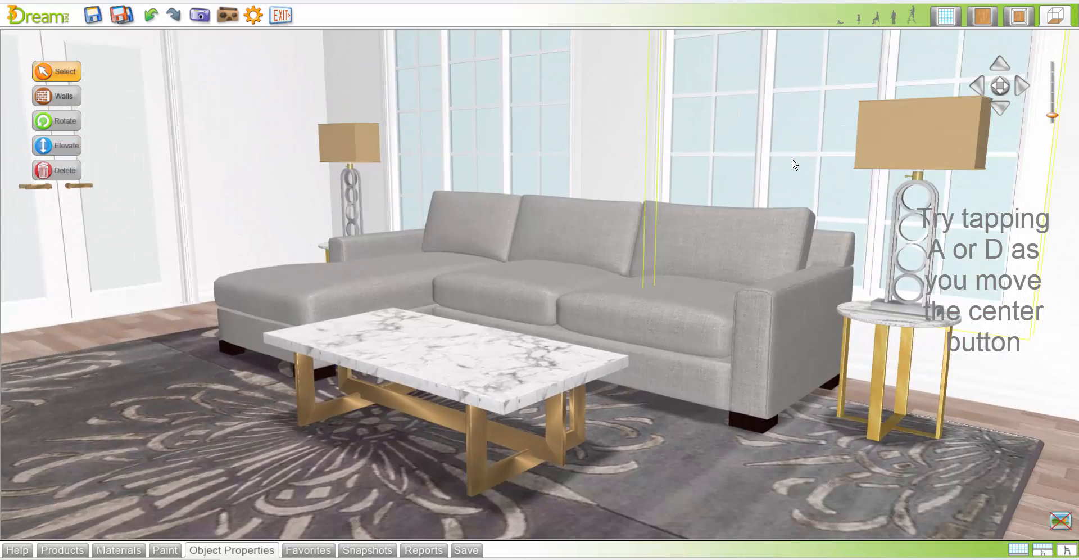
click(201, 16)
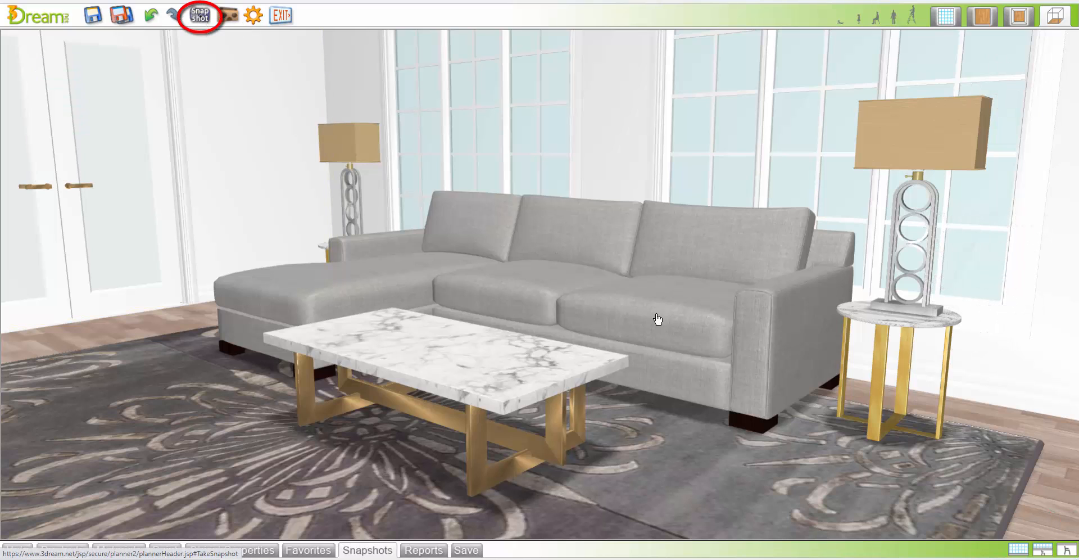
Check the layout in the flat 2D and 2D/3D views, and return to 3D to look from the chaise end towards the fireplace
click(983, 17)
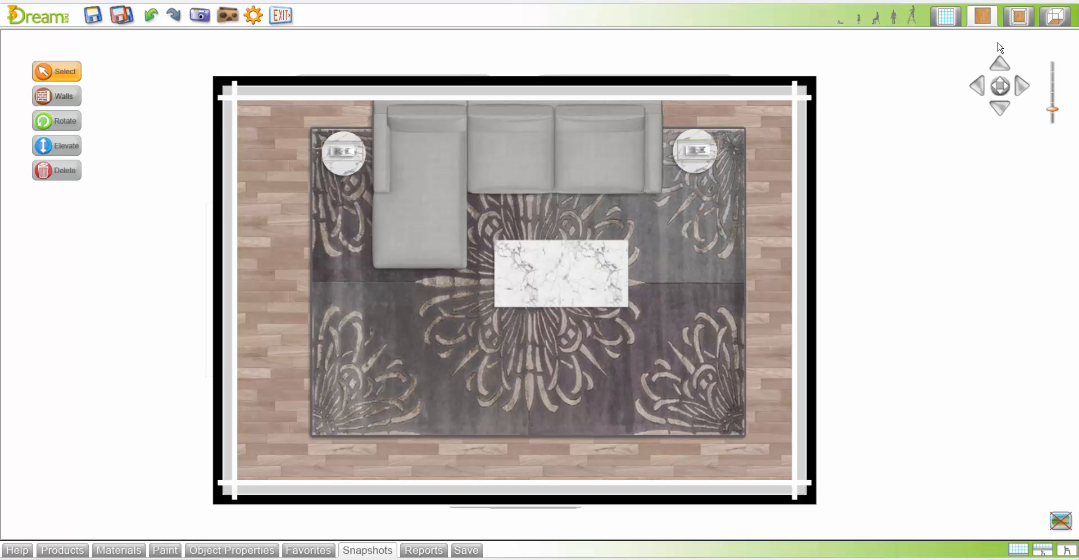
click(1019, 17)
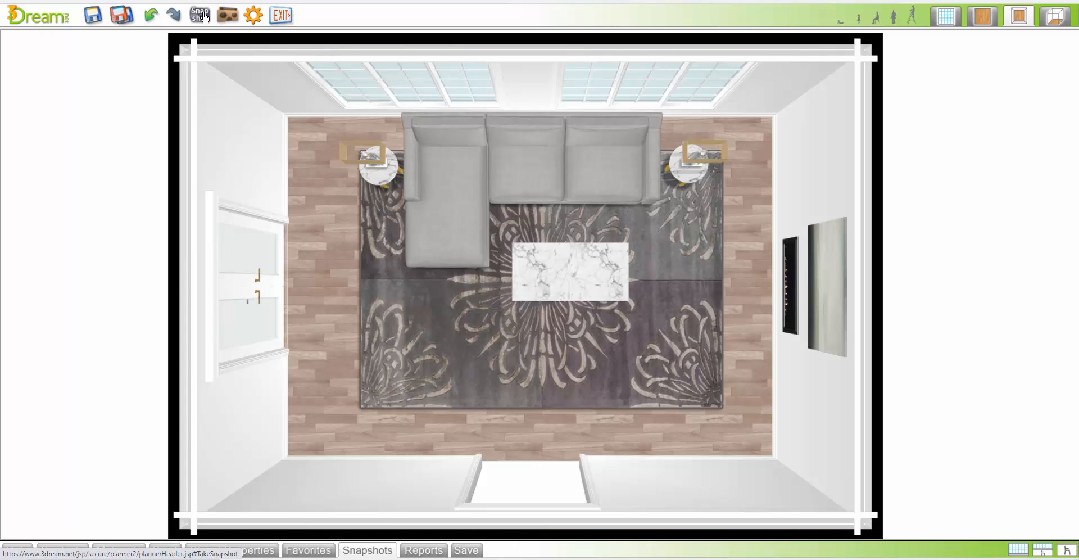
click(1056, 17)
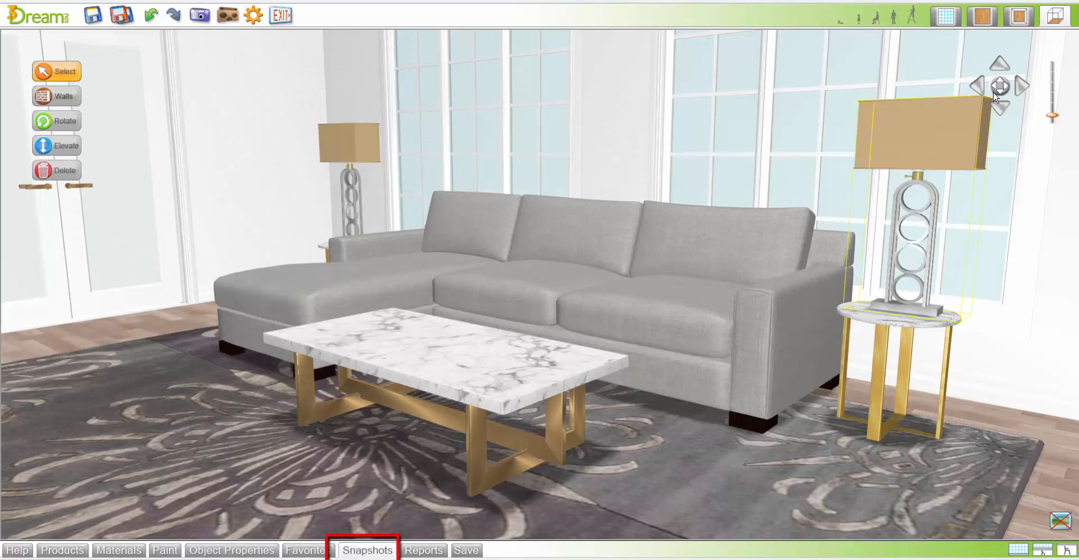
drag(1001, 86, 1011, 85)
mouse_move(1010, 85)
mouse_down()
mouse_move(1035, 80)
mouse_move(1002, 84)
mouse_up()
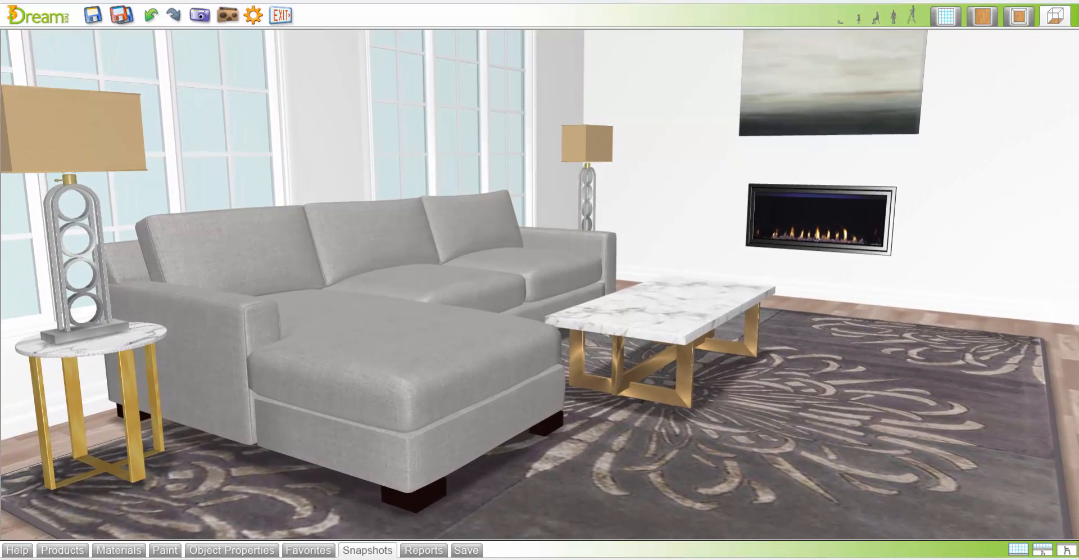
Set the camera to sitting height and raise the 3D viewpoint to examine the seating area and fireplace wall from above
click(878, 20)
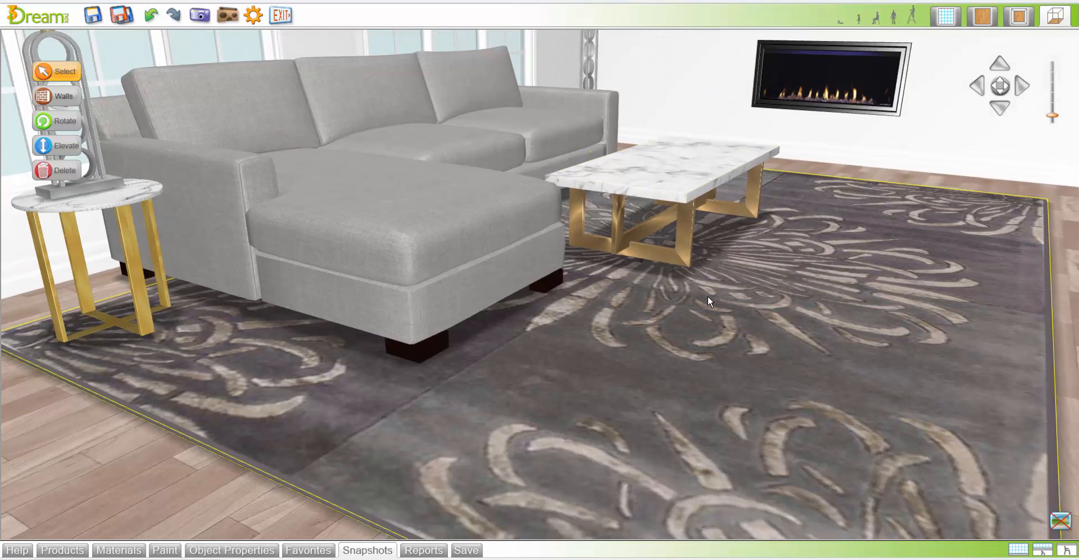
key(r)
key(r)
key(r)
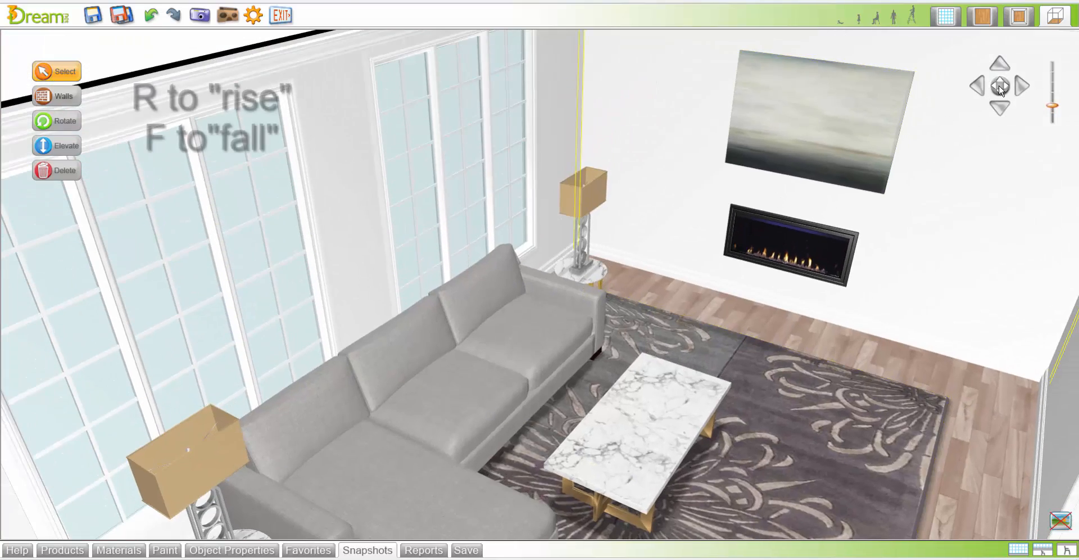
key(r)
mouse_move(1000, 90)
mouse_down()
mouse_move(991, 98)
mouse_move(988, 85)
mouse_move(1004, 80)
mouse_move(998, 85)
mouse_up()
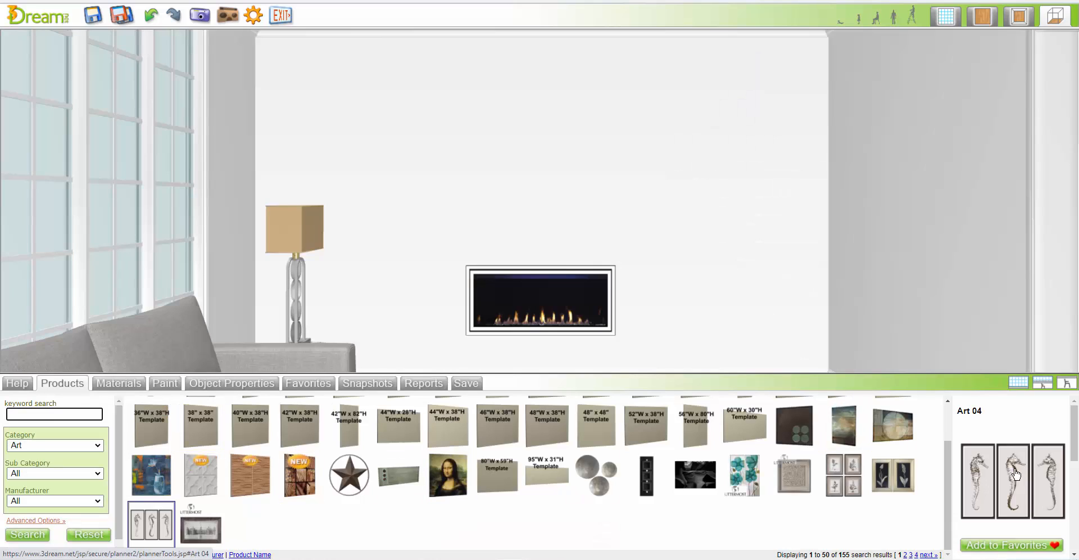
Hang the Art 04 seahorse triptych centered over the fireplace and raise it to about 10" above the fireplace
drag(601, 271, 540, 215)
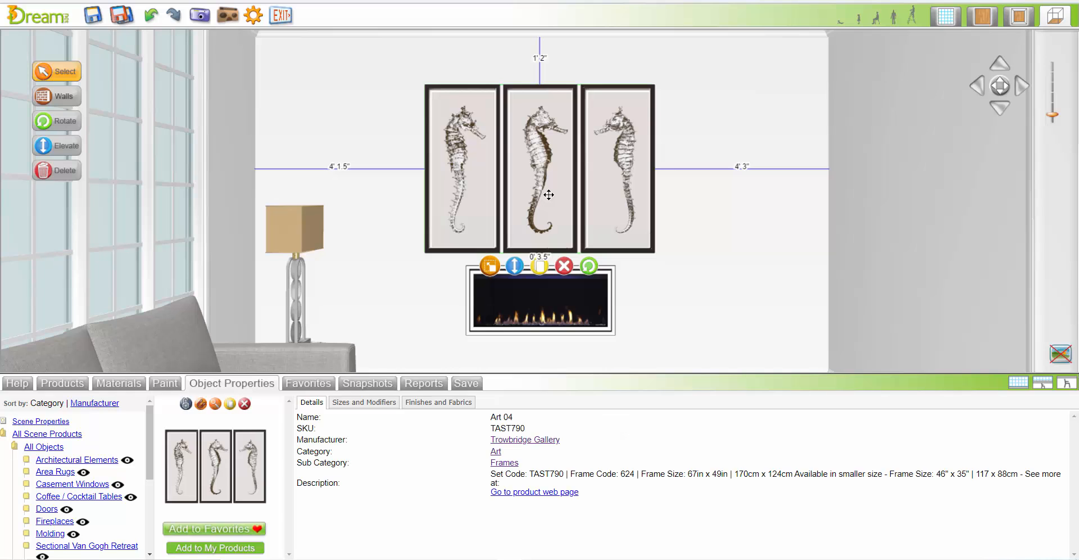
key(Up)
key(Up)
key(Up)
key(Up)
key(Up)
key(Up)
key(Up)
key(Up)
key(Up)
key(Up)
key(Up)
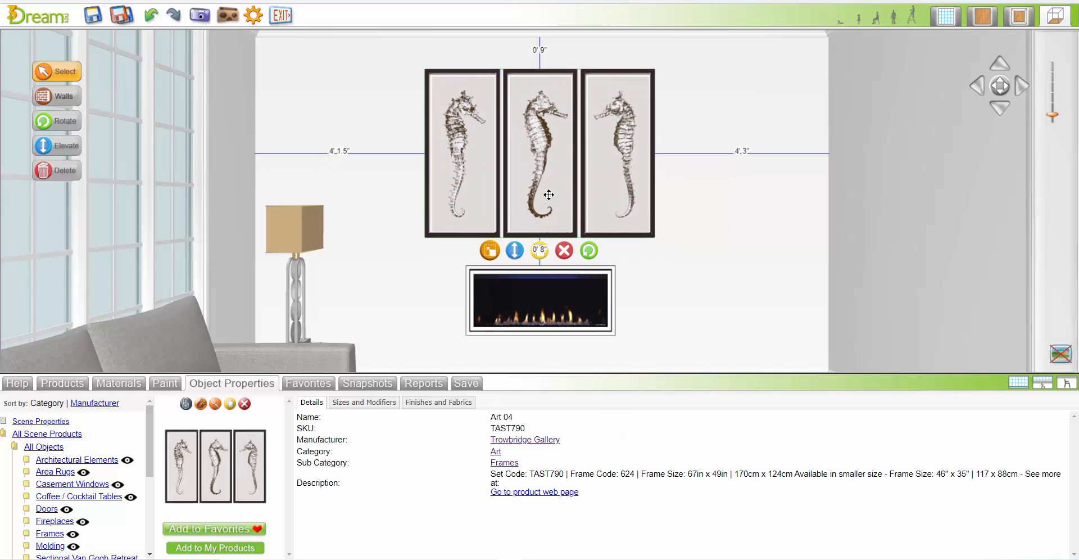
key(Up)
key(Up)
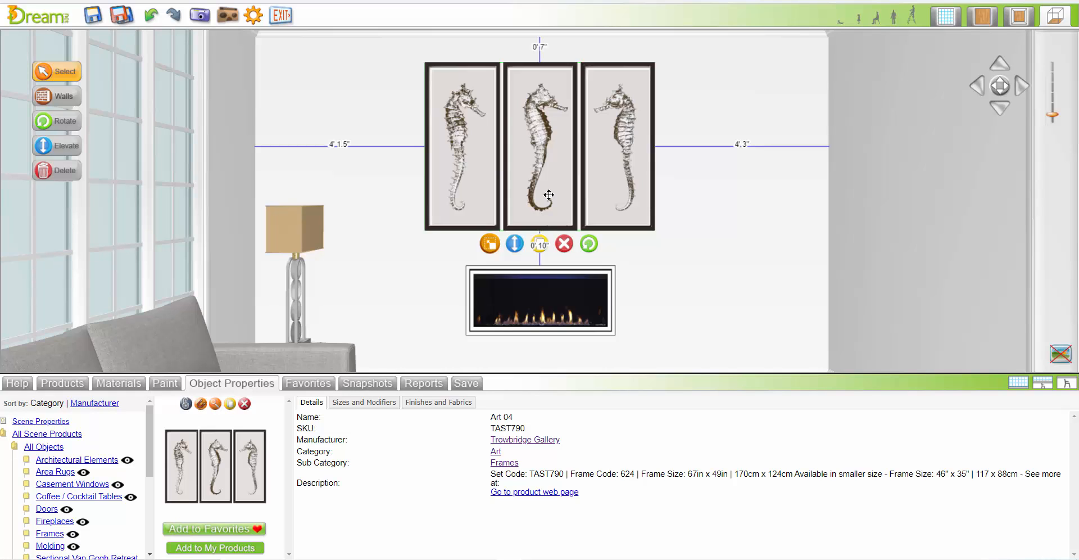
key(Up)
click(548, 195)
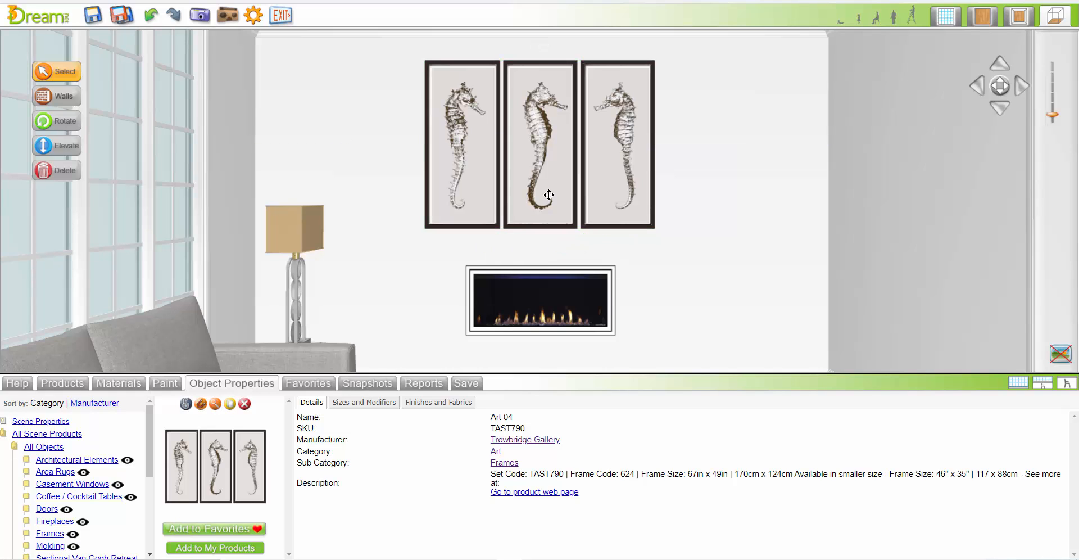
Search the product library for the Electrical sub category of Architectural Elements
scroll(749, 222, down, 5)
scroll(761, 212, up, 4)
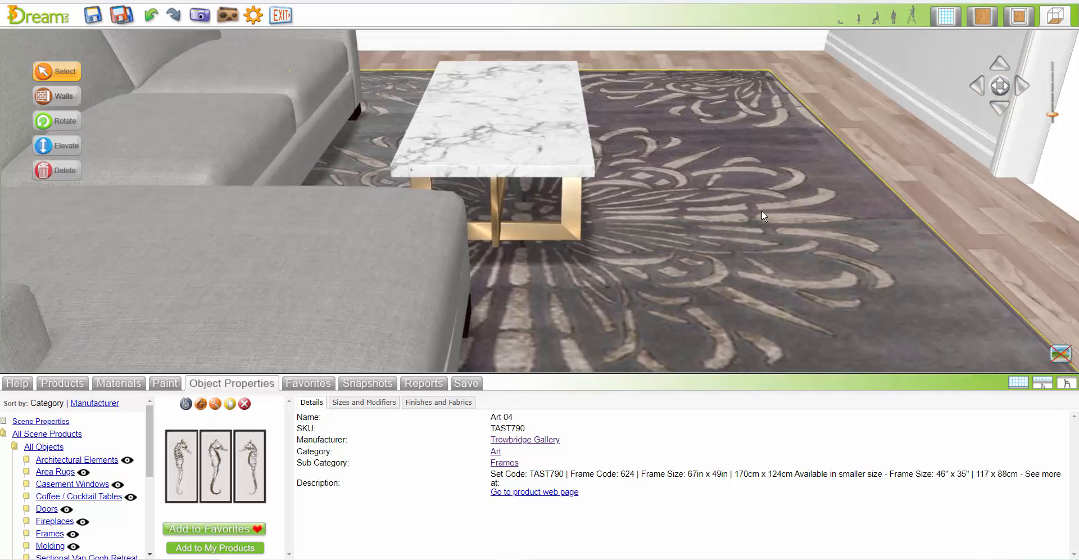
click(62, 383)
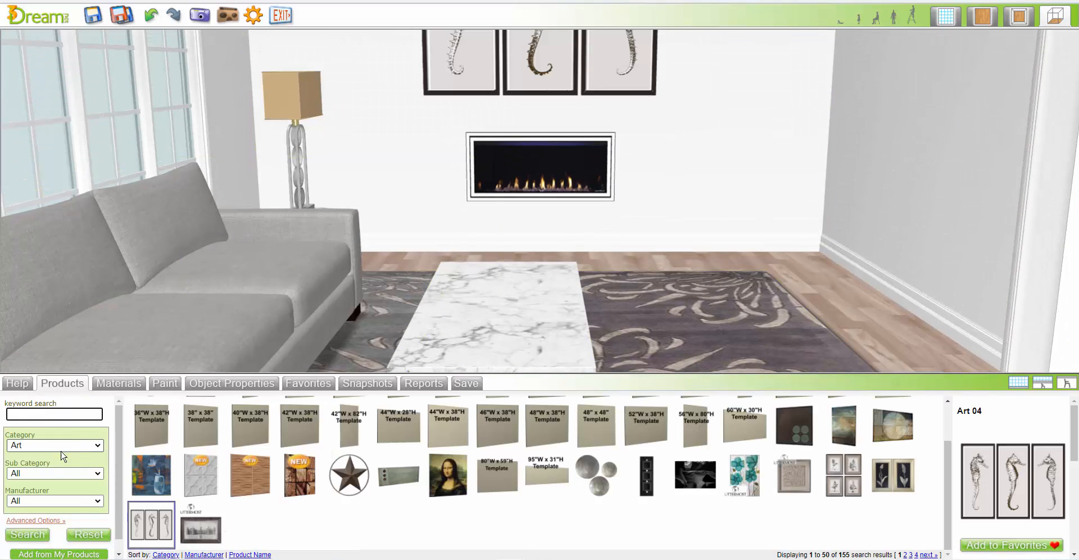
click(84, 445)
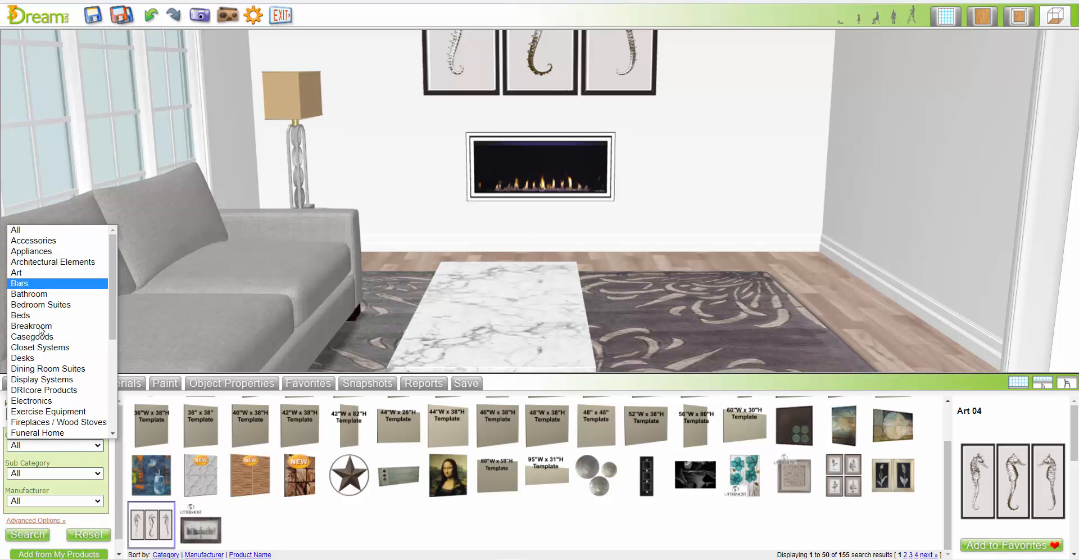
click(67, 262)
click(58, 473)
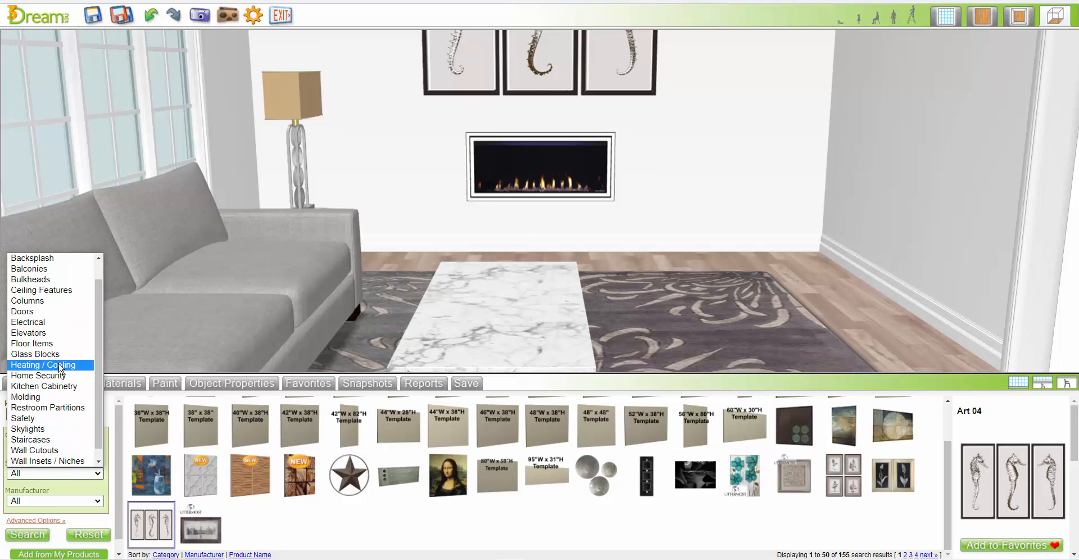
click(56, 323)
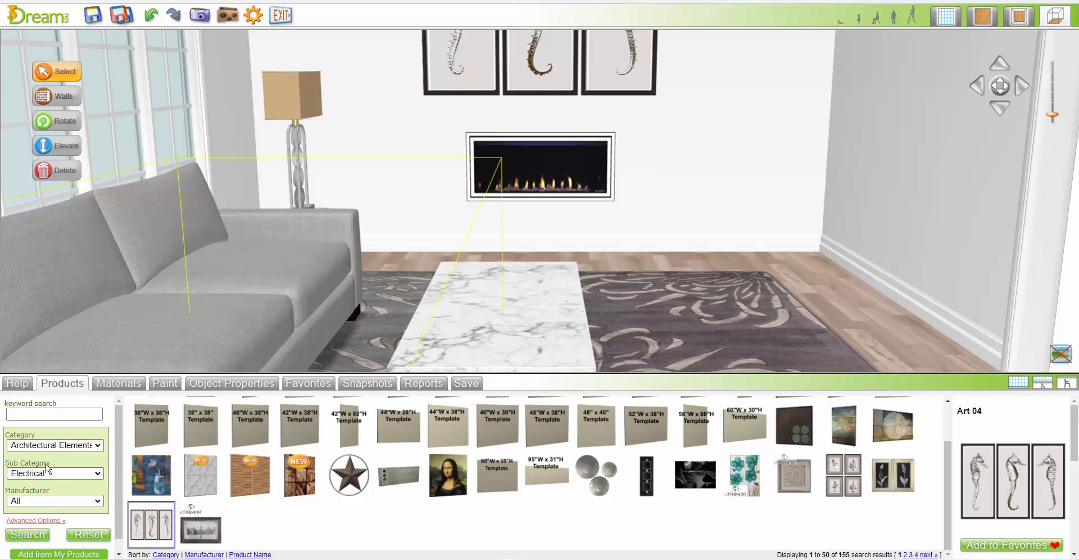
click(36, 534)
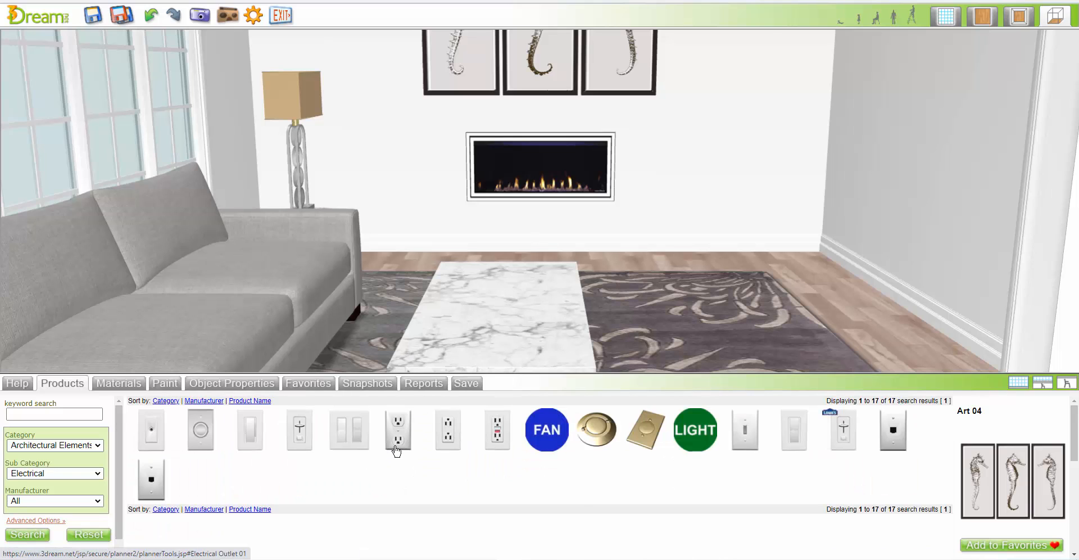
Place Electrical Outlet 02 low on the side wall near the fireplace corner, and Dual Light Switch 03 about 3'6" high beside the doorway
drag(448, 431, 844, 222)
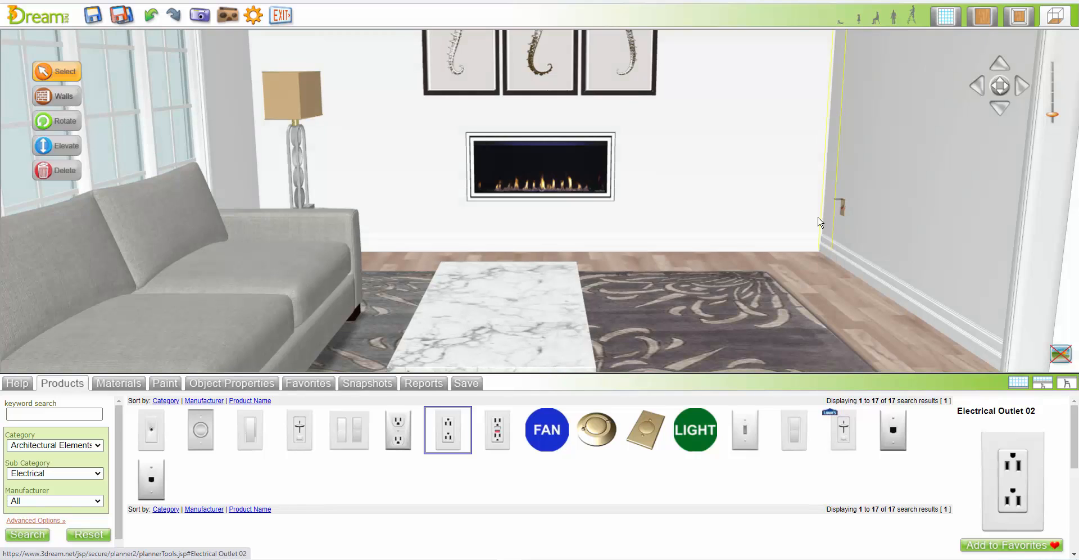
drag(955, 181, 954, 181)
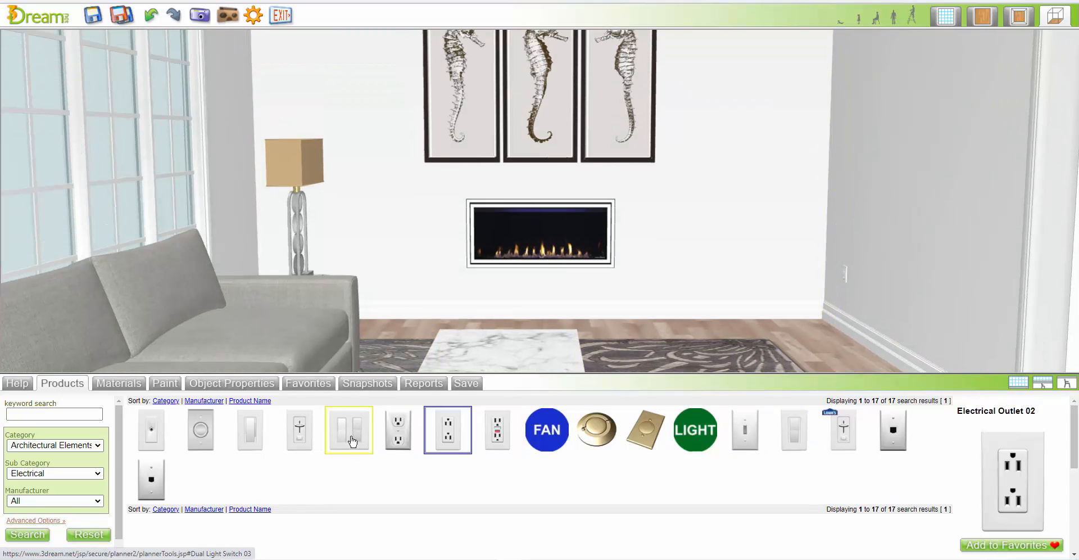
drag(348, 430, 1007, 188)
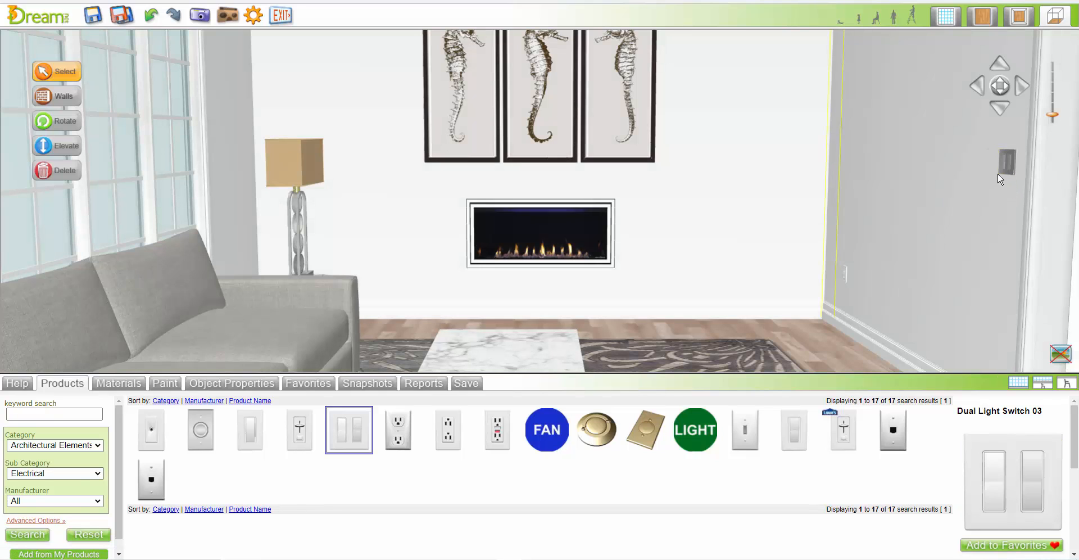
click(1009, 170)
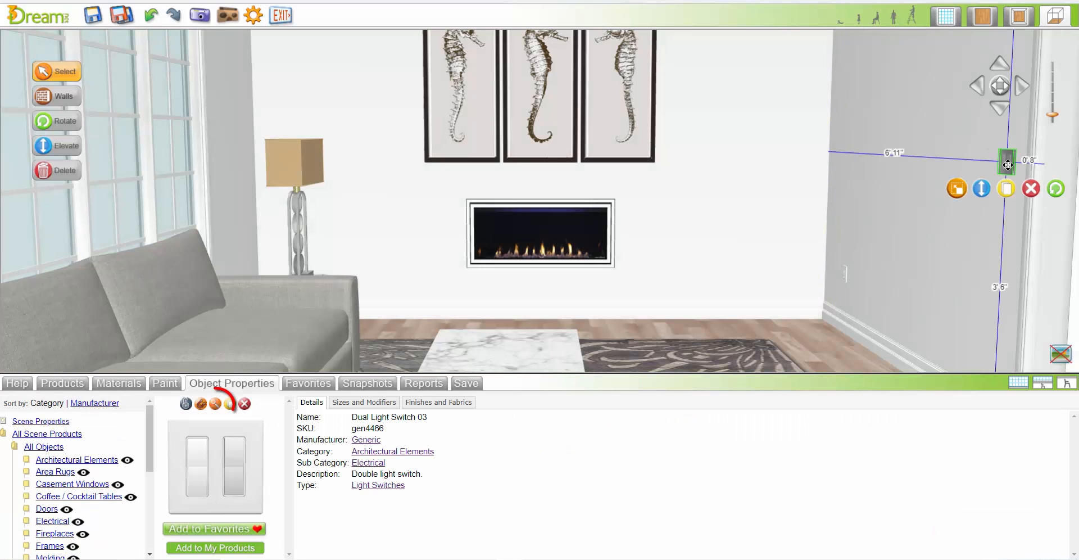
Zoom to the dual light switch and apply the recommended white material to both its plate and its switches
click(217, 406)
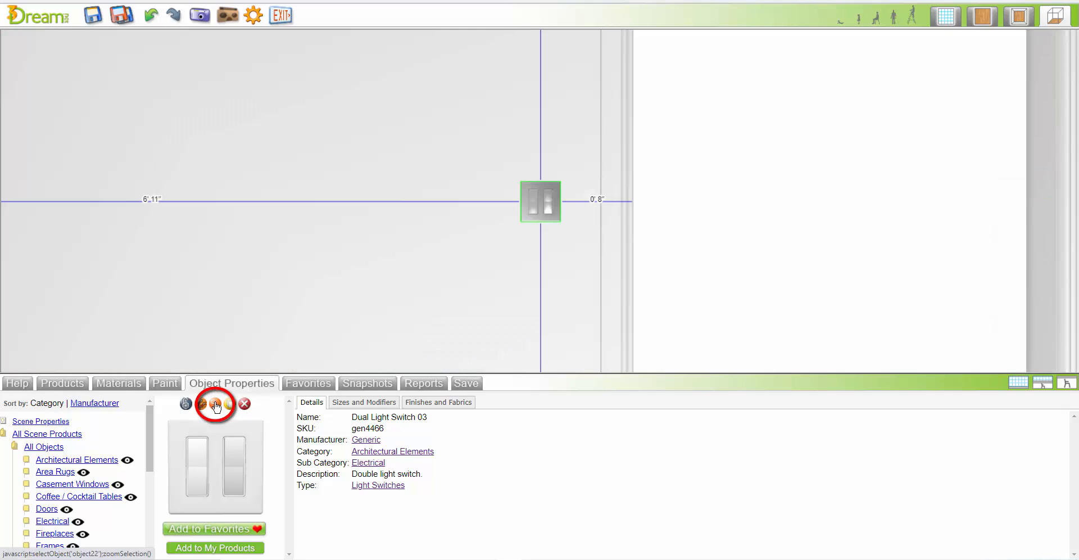
click(452, 404)
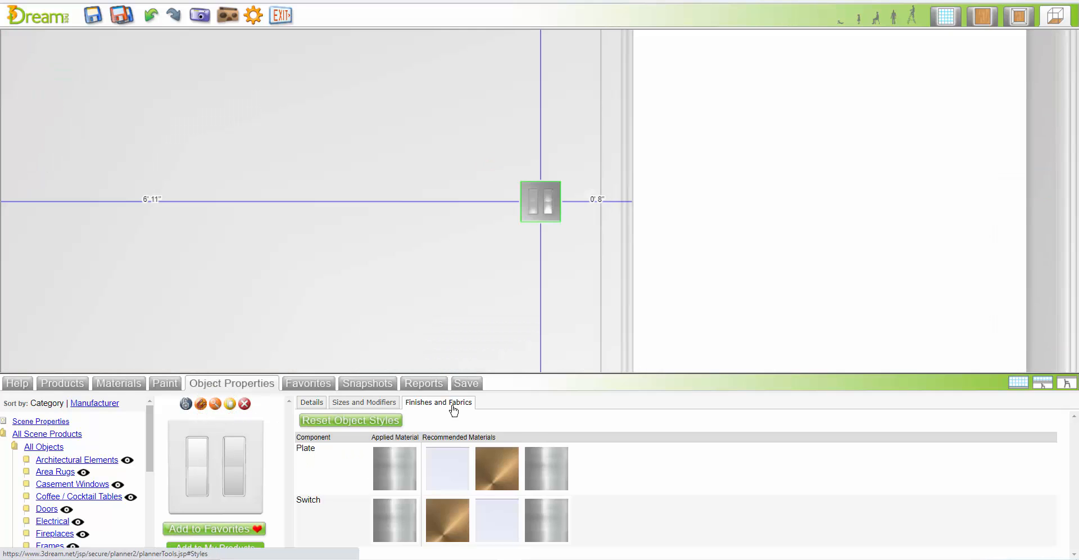
click(453, 479)
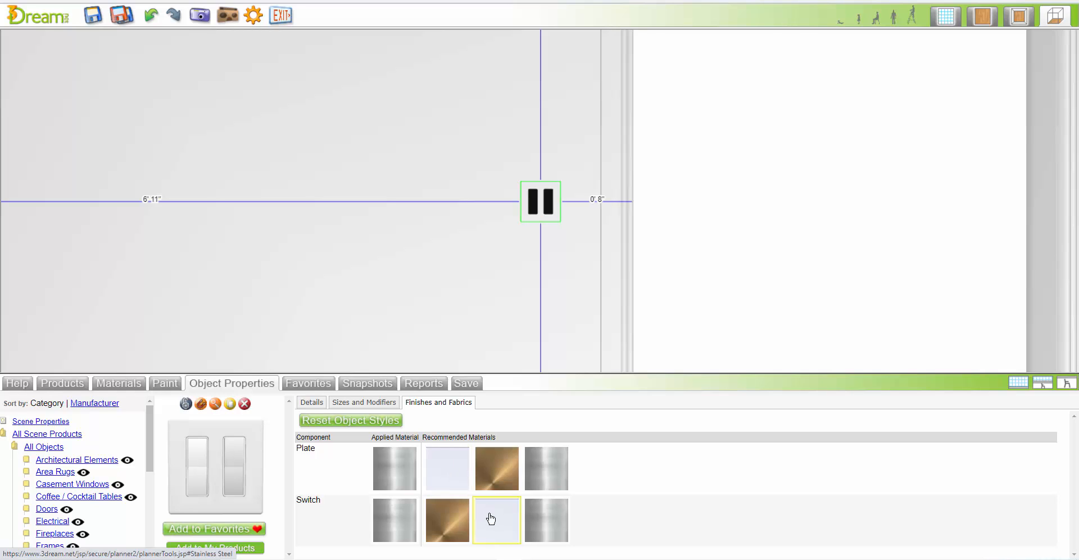
click(491, 519)
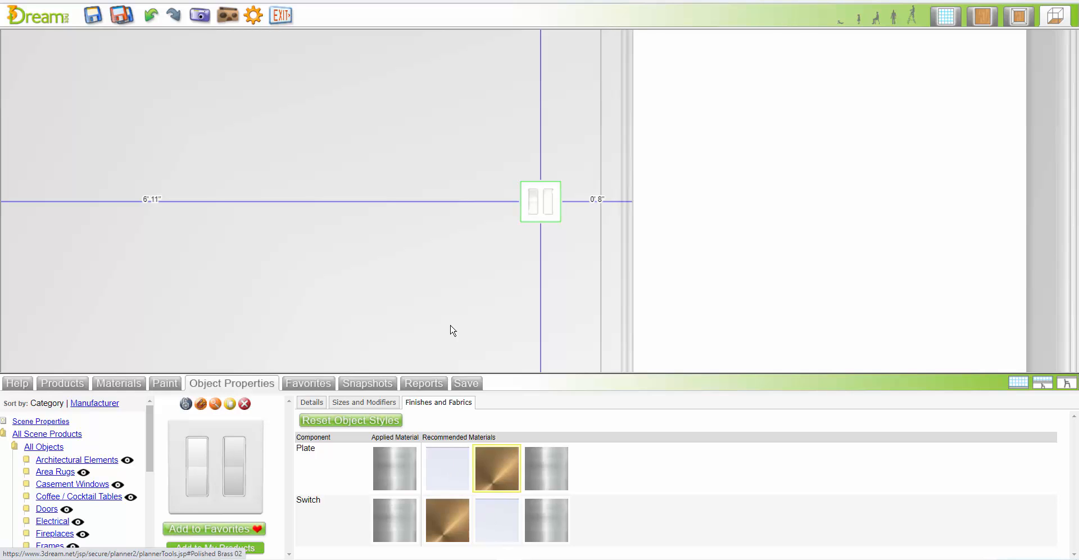
Duplicate the white dual light switch and set the copy flush against the original on the doorway side
mouse_move(488, 305)
click(544, 168)
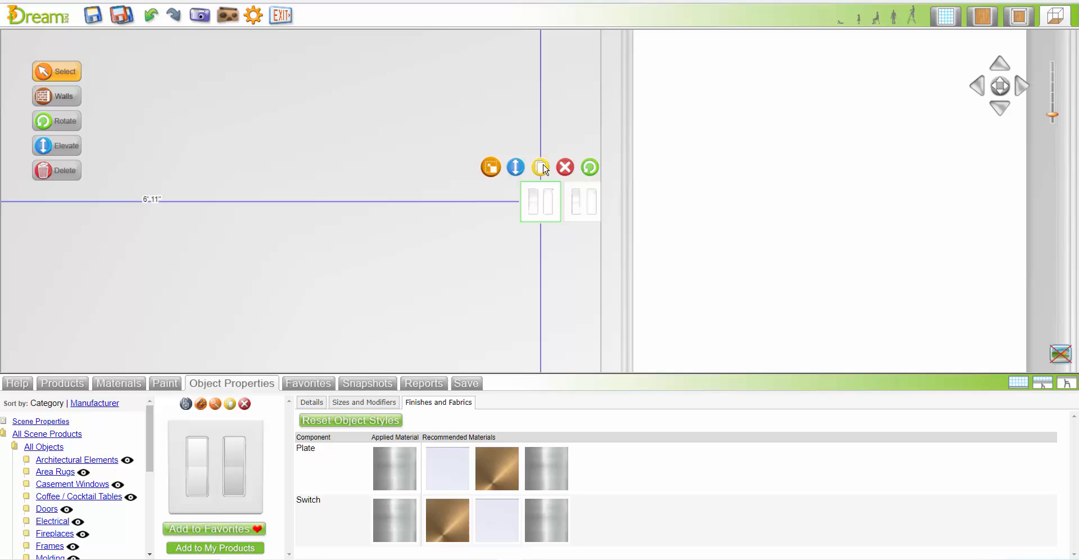
click(574, 219)
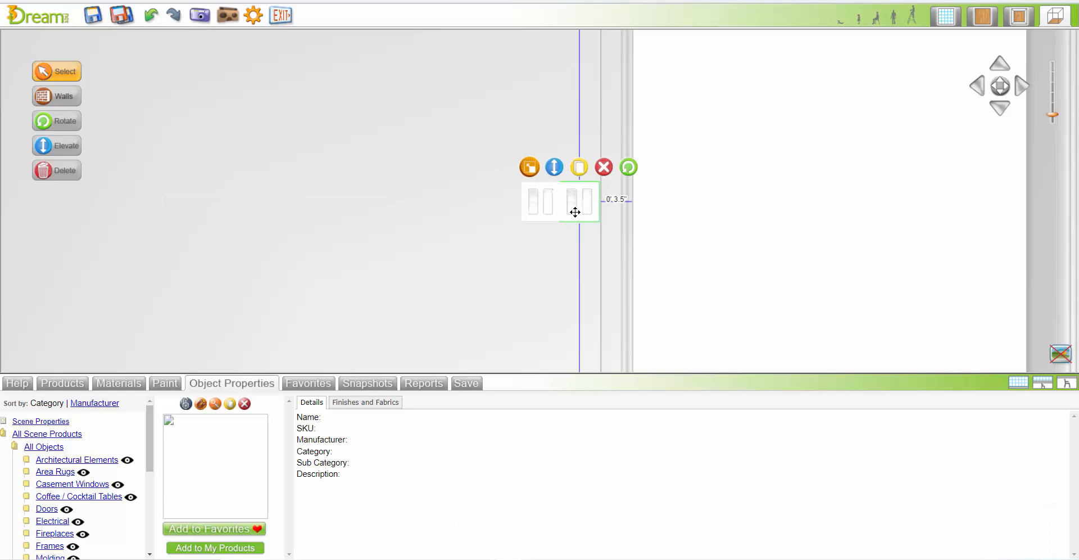
click(561, 198)
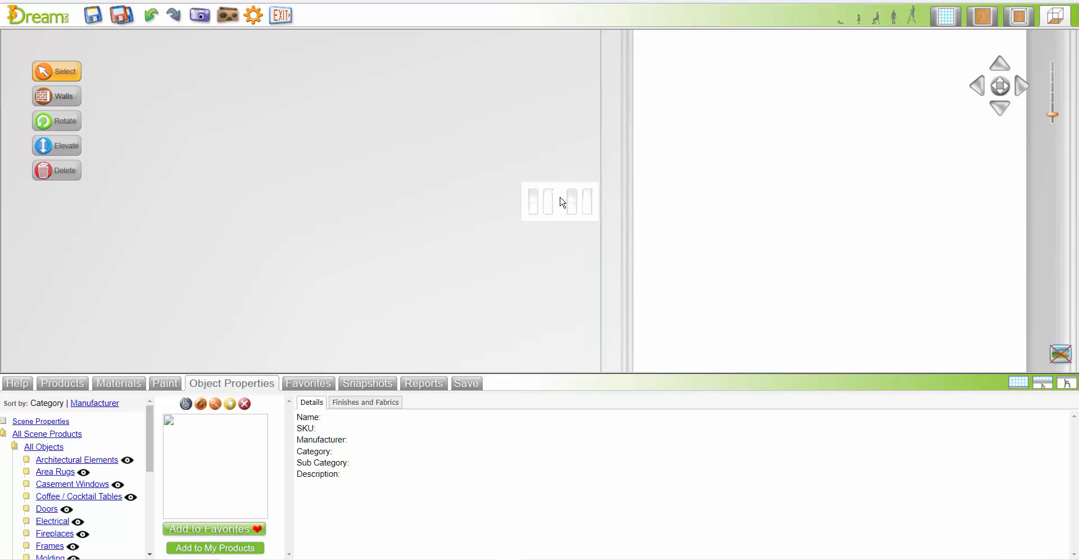
Open the scene's saved snapshots
click(369, 384)
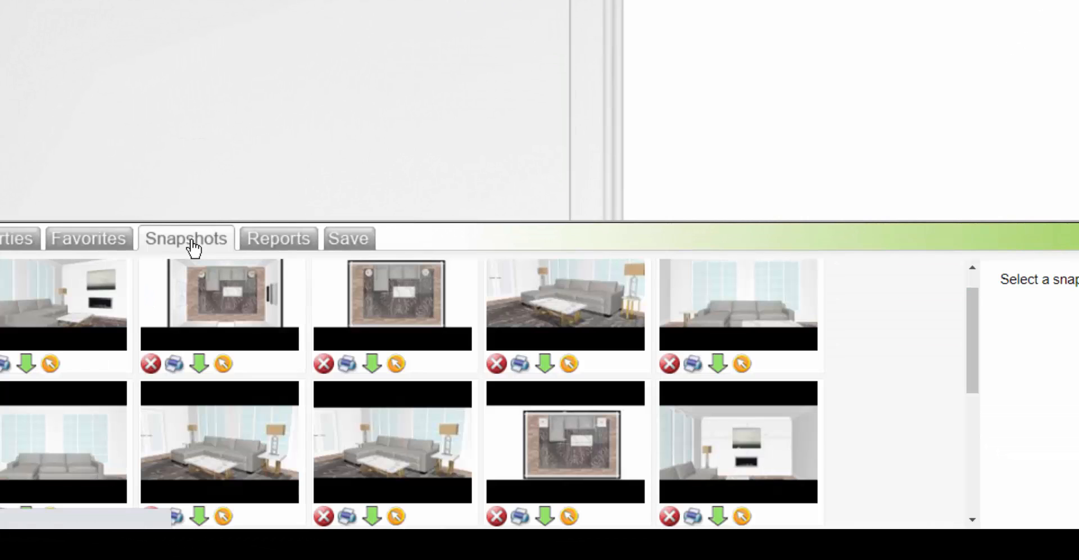
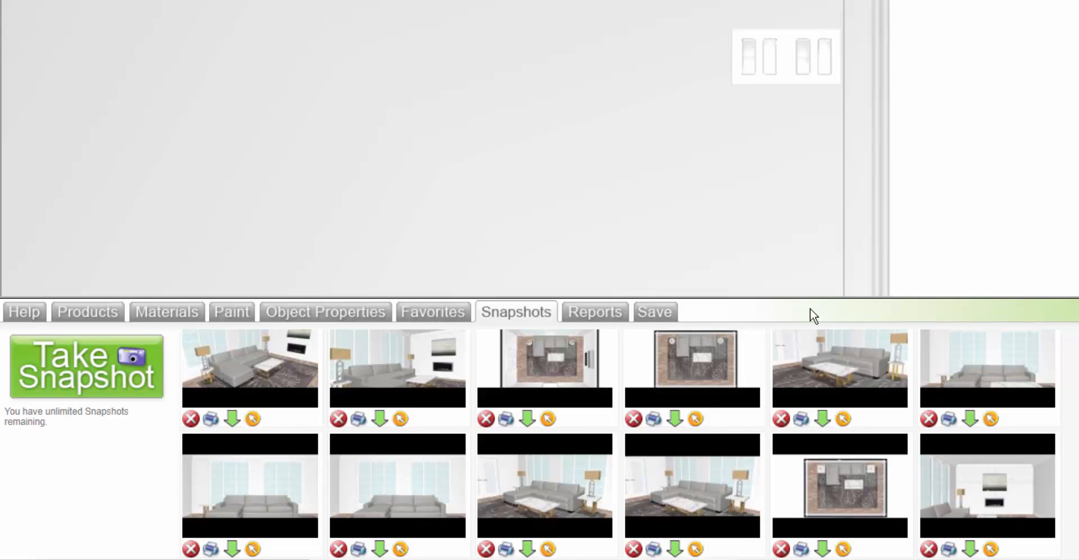
Restore the saved snapshot view of the sectional facing the fireplace, and filter the product catalog to the Plants subcategory of Accessories
click(399, 419)
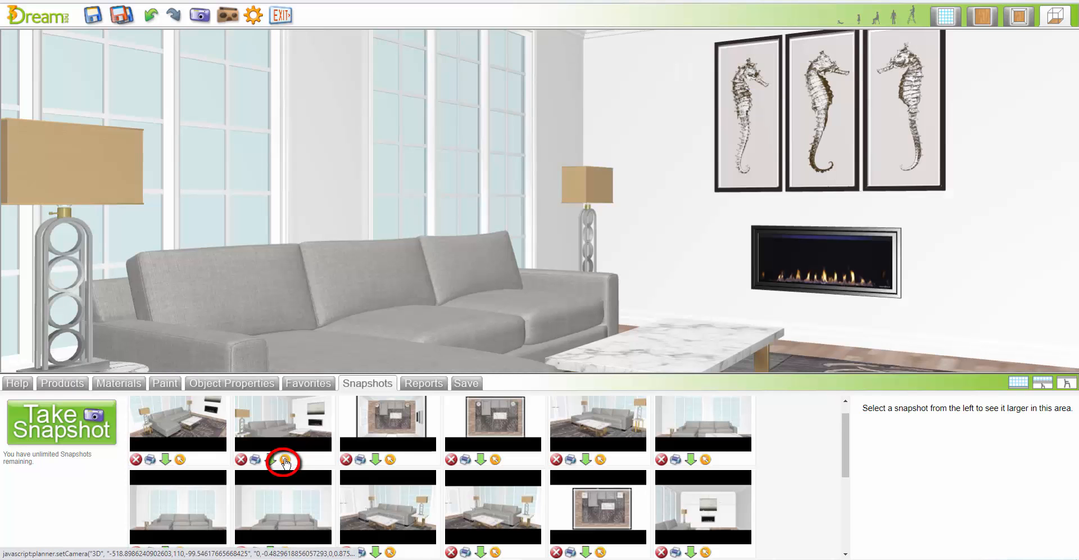
click(1022, 385)
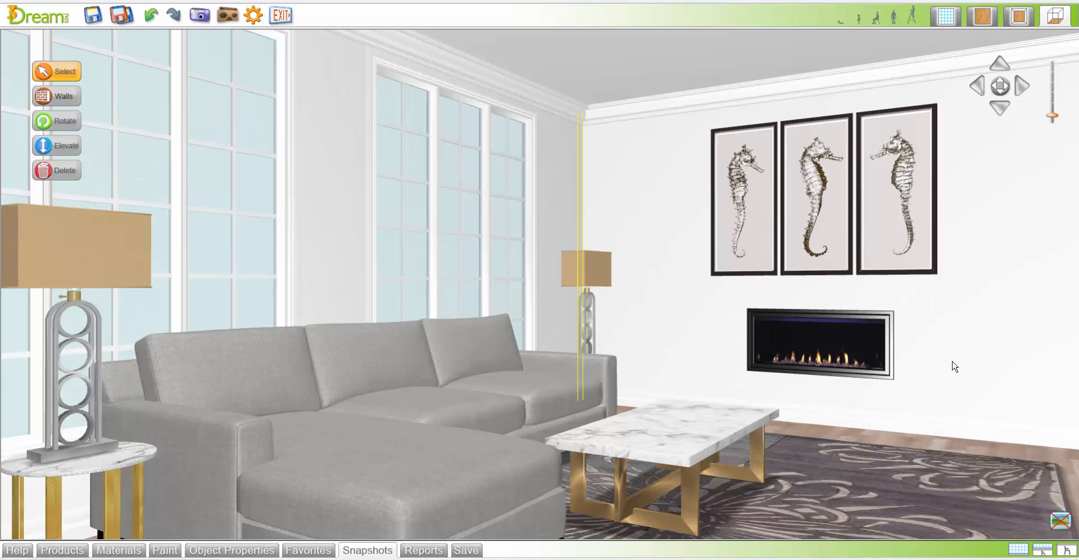
click(79, 549)
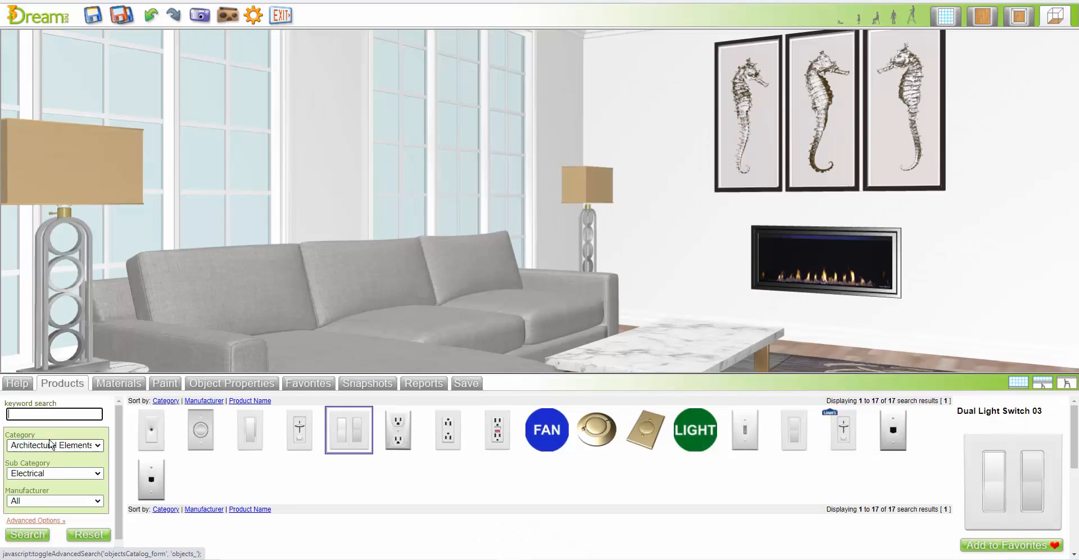
click(89, 537)
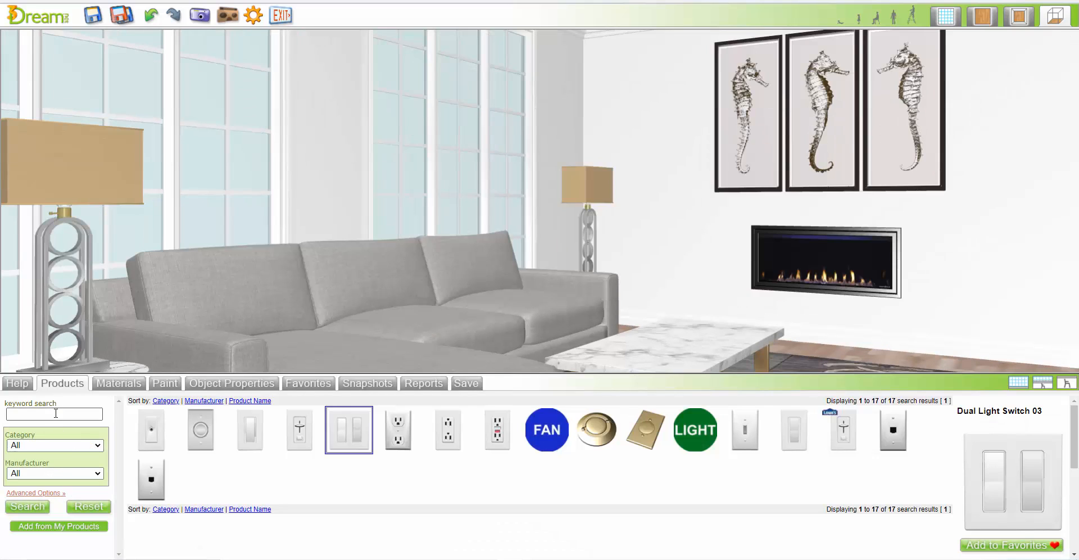
click(72, 445)
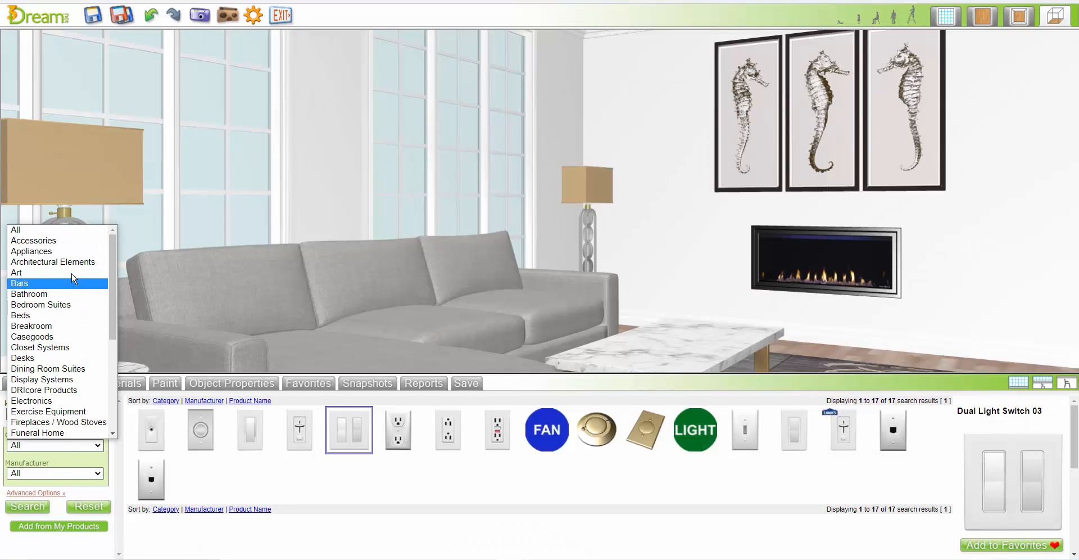
click(33, 240)
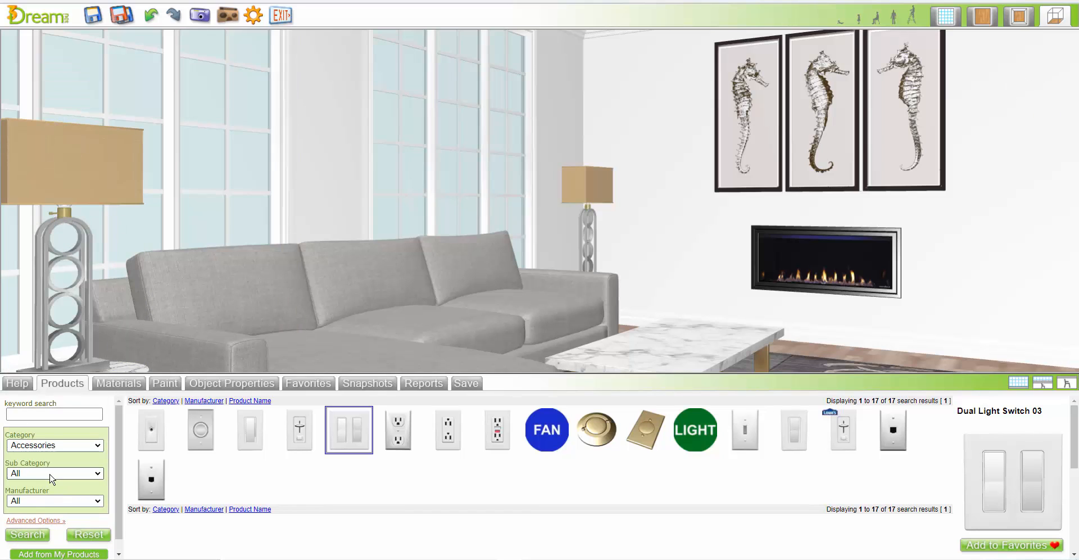
click(52, 475)
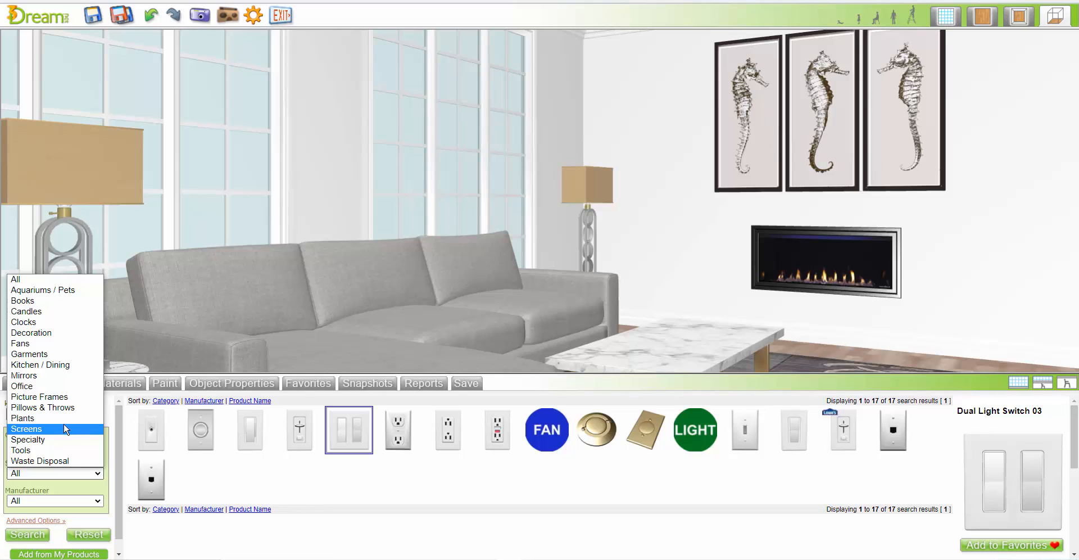
click(26, 418)
click(39, 538)
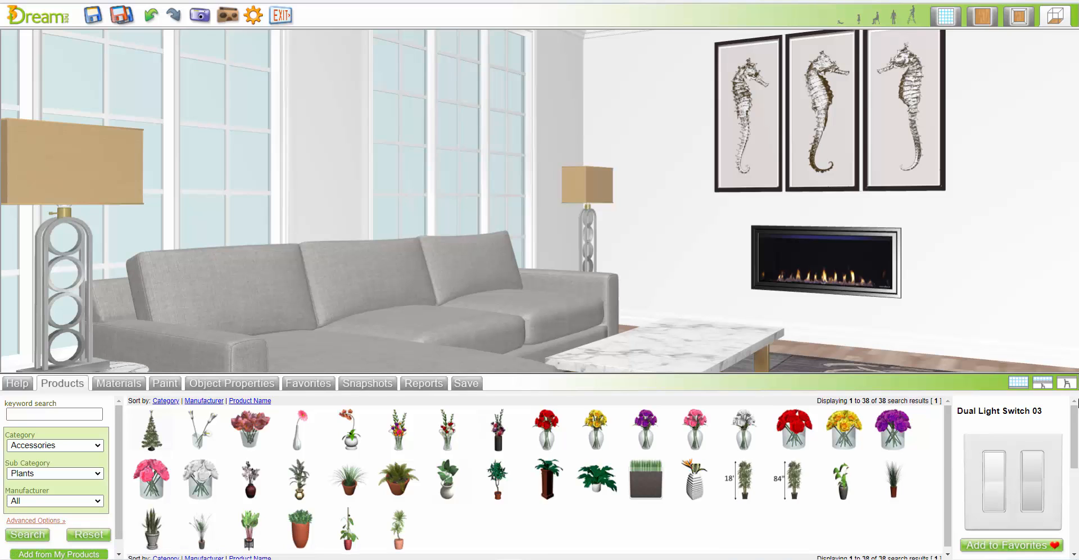
In the flat 2D plan, place Plant 19 and Plant 18 in the corner near the fireplace wall and Plant 15 in the opposite back corner
mouse_move(1036, 101)
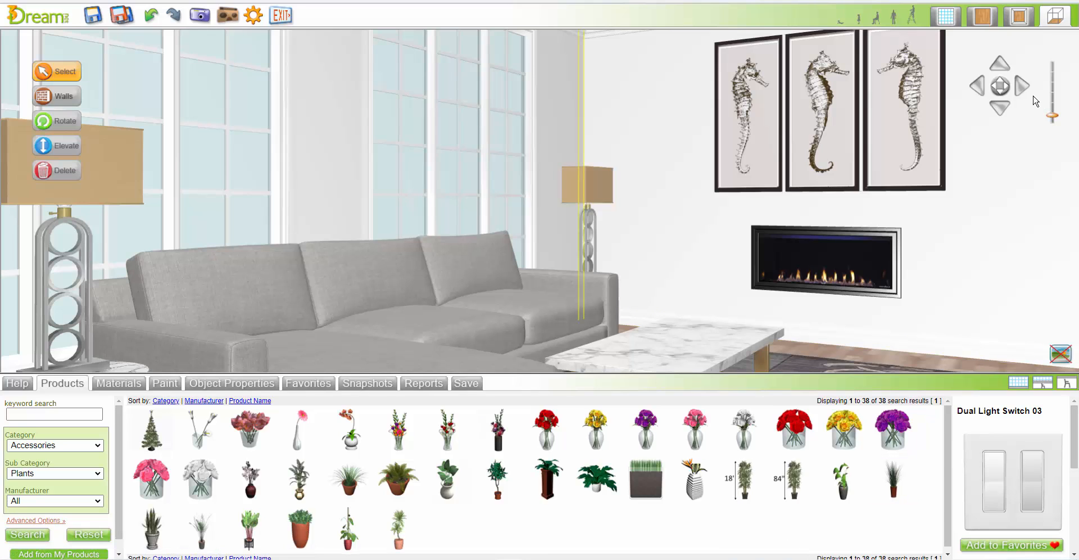
click(983, 16)
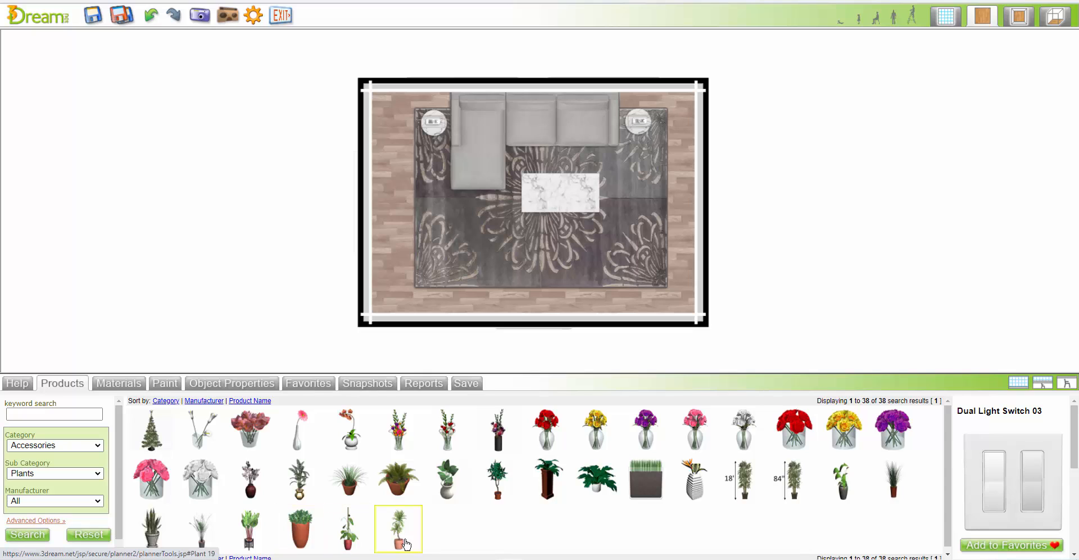
drag(414, 545, 678, 115)
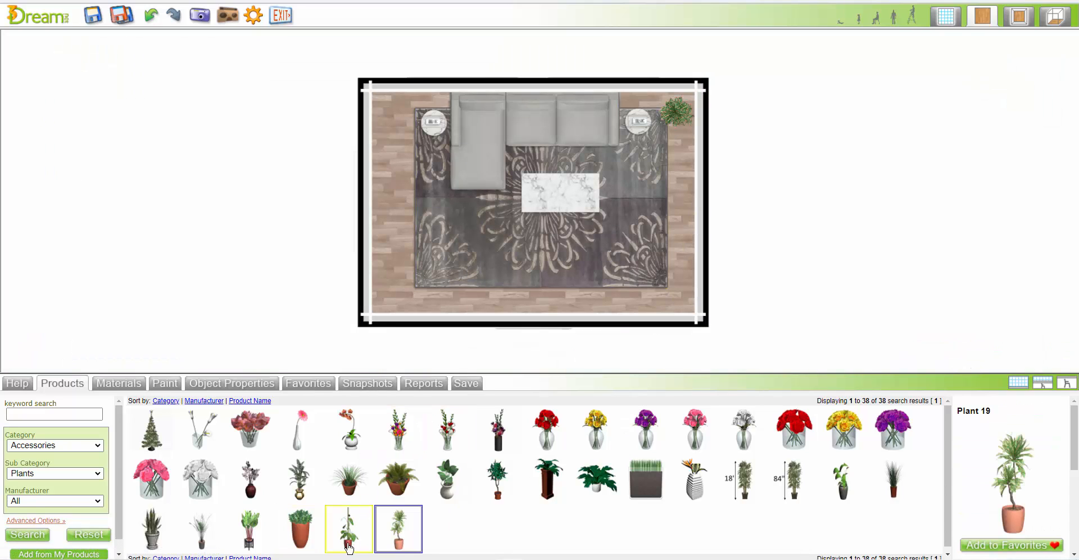
drag(348, 414, 667, 107)
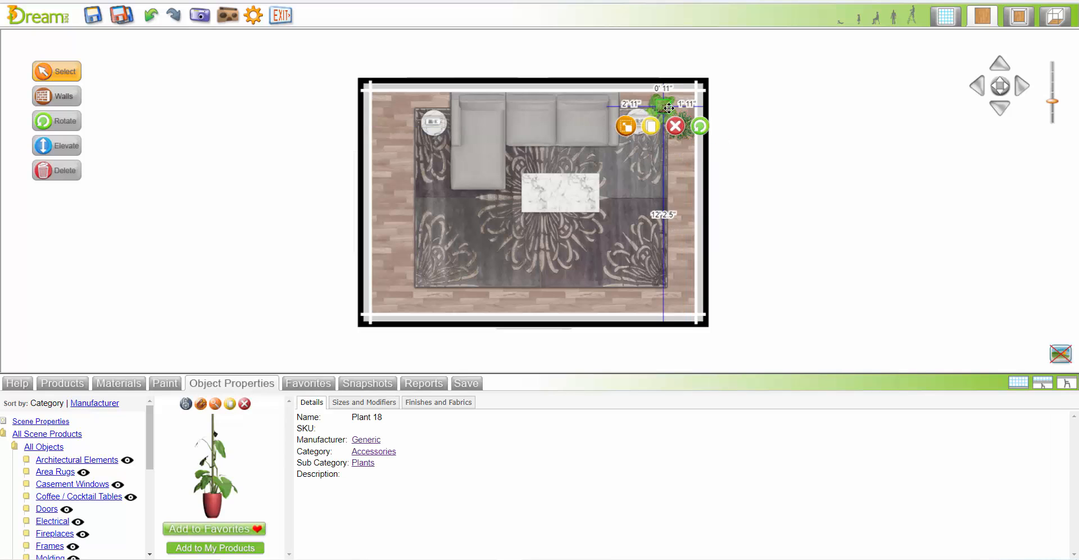
click(363, 463)
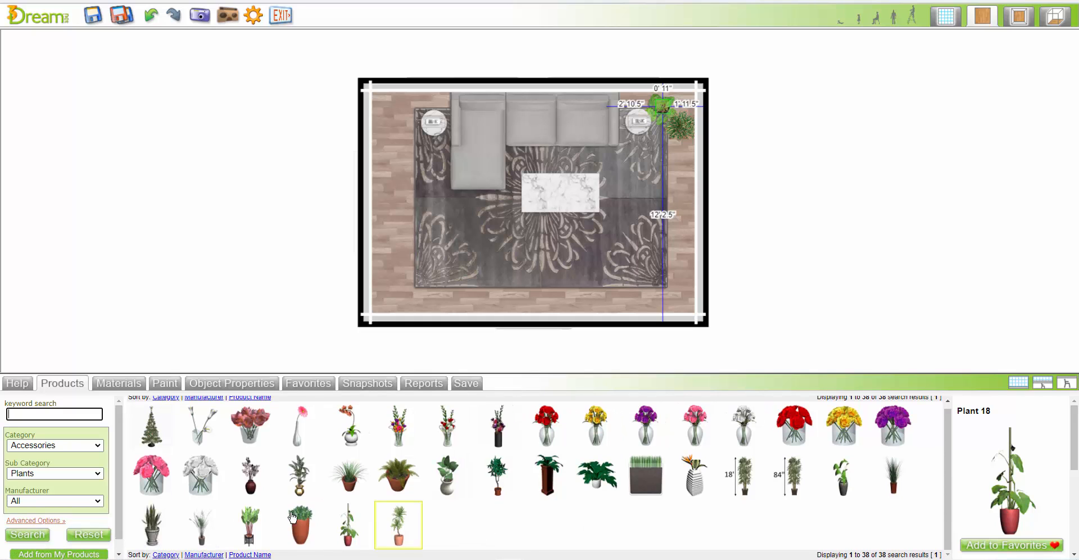
drag(200, 523, 397, 117)
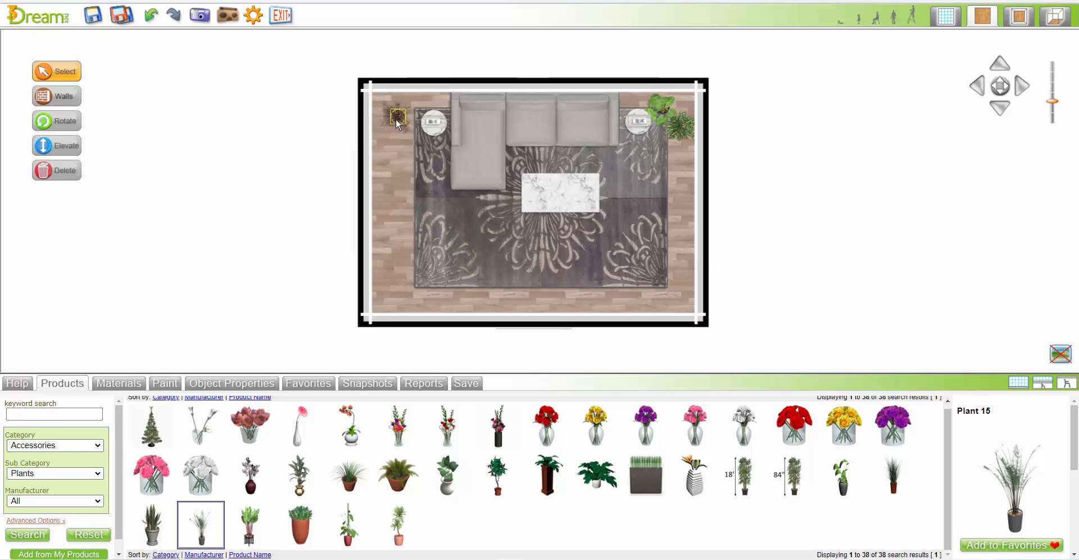
Search all products for "armcha" and place the Aston Recliner on the rug's front corner nearest the fireplace wall
click(89, 531)
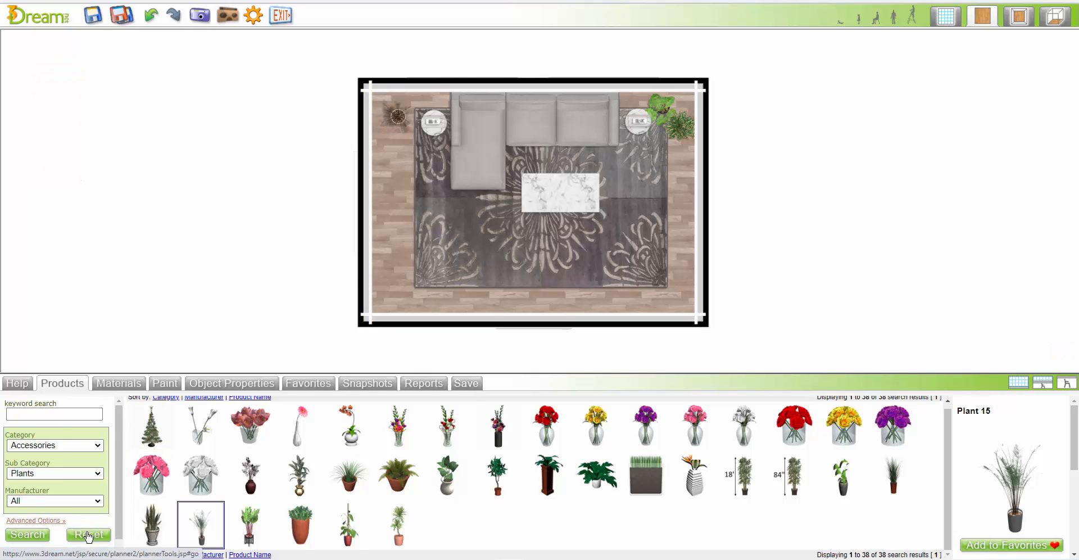
click(46, 415)
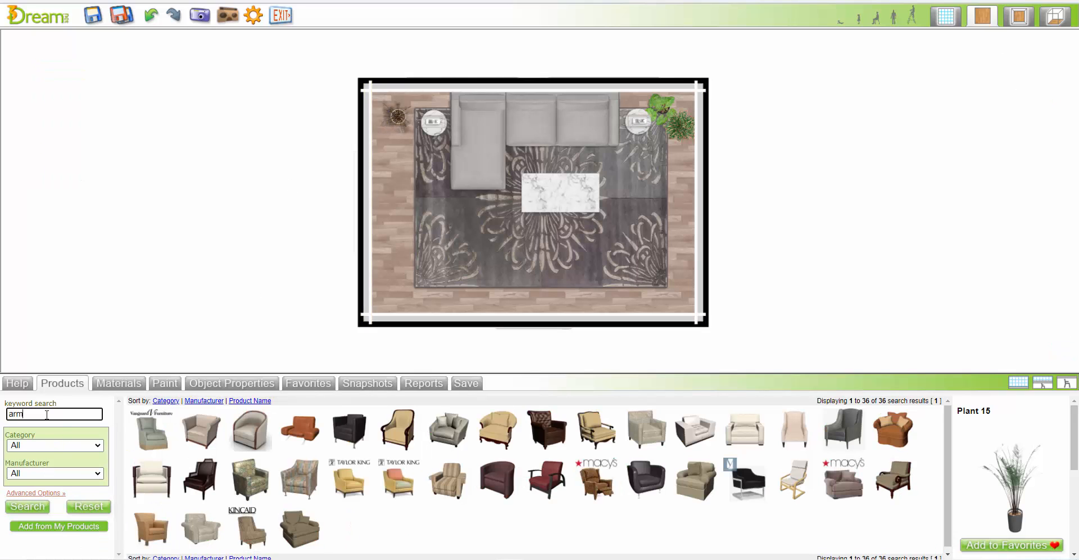
text(armcha)
key(Return)
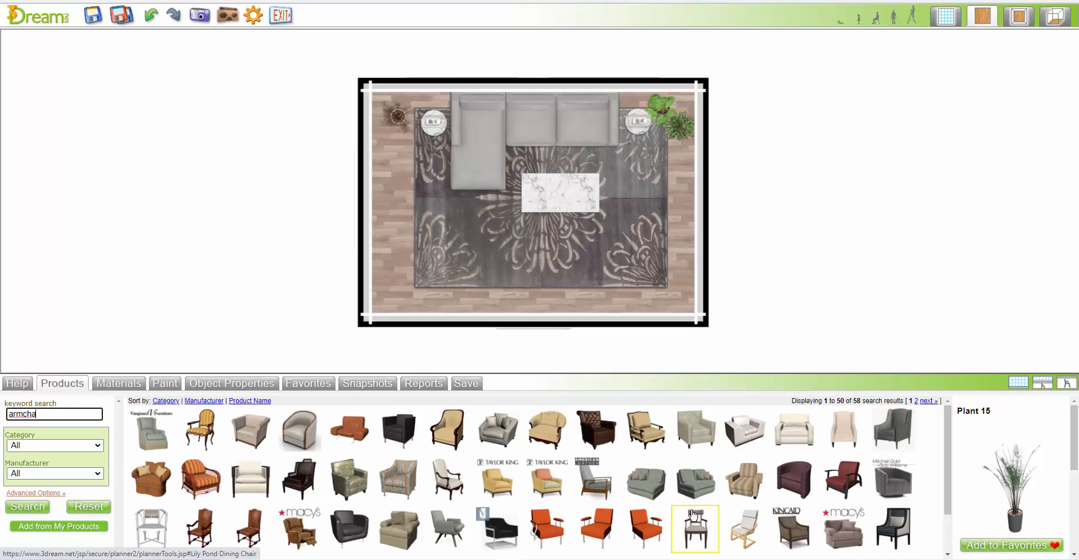
drag(596, 479, 634, 255)
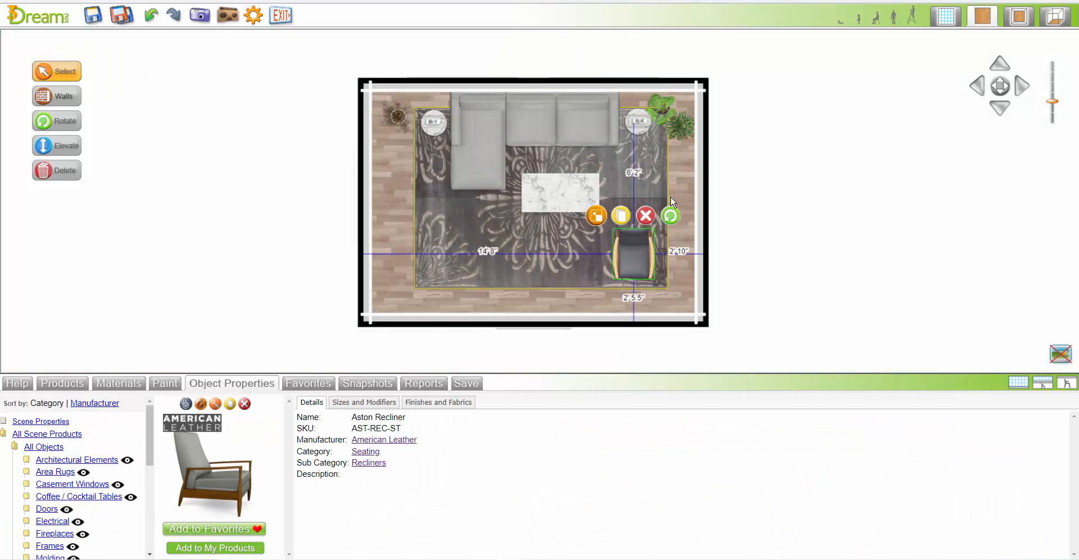
Rotate the Aston Recliner diagonally to face the coffee table and shift it slightly outward toward the rug corner
drag(670, 217, 742, 238)
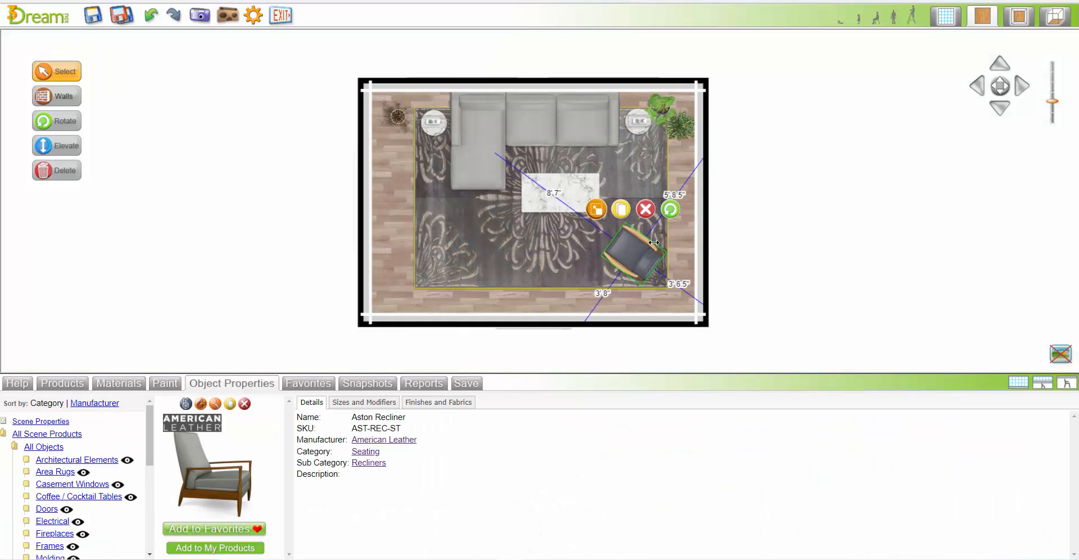
drag(634, 240, 640, 248)
click(806, 239)
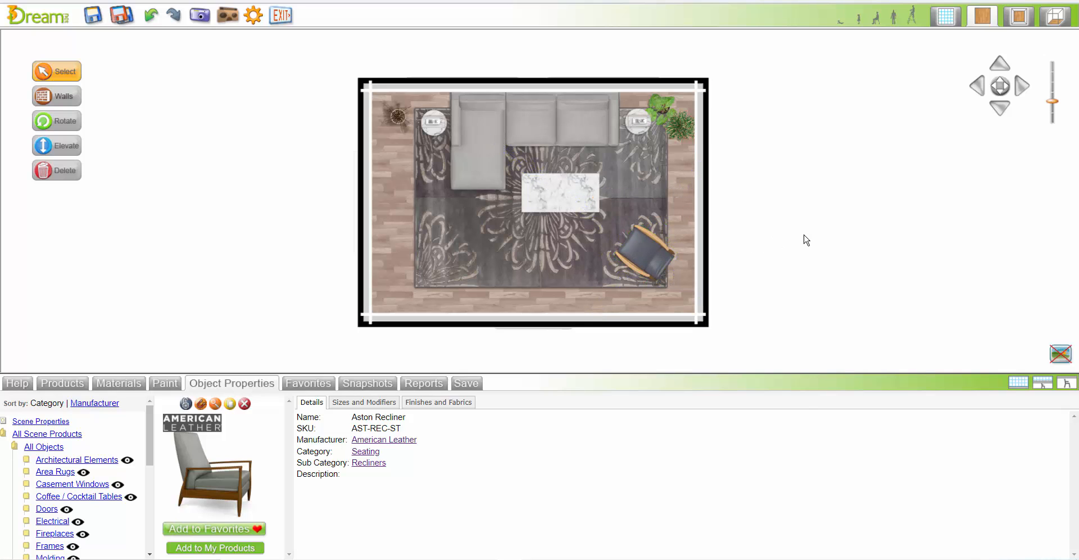
Search the products for "art" and place the 20"W x 26"H template about 3'5" high on the wall to the left of the French doors
click(1023, 21)
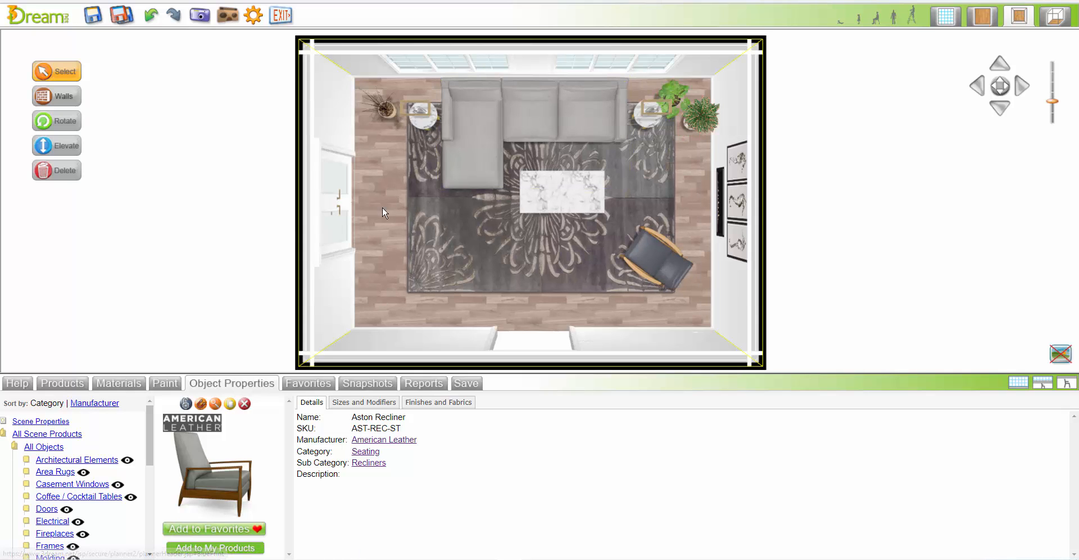
click(334, 191)
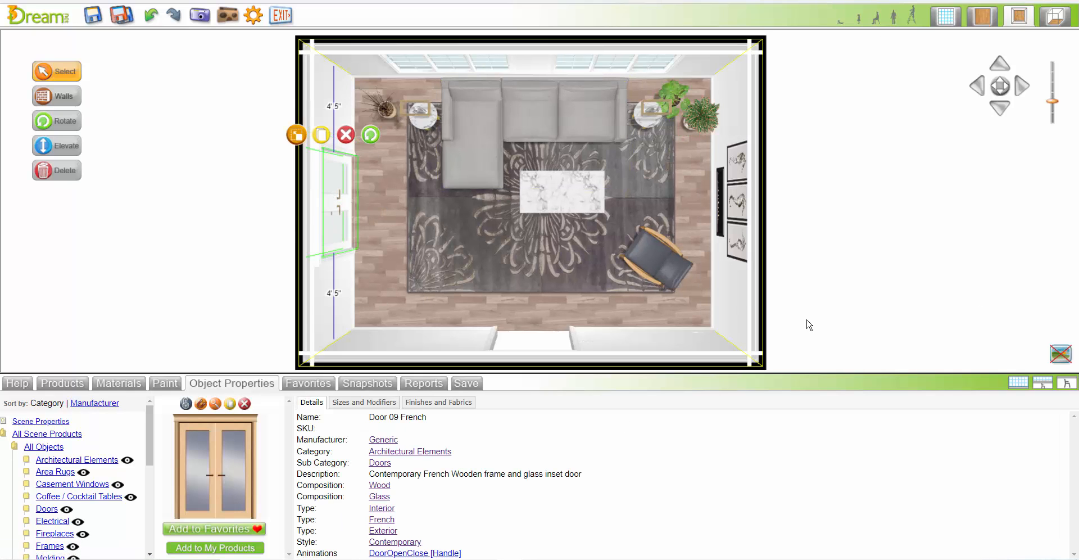
click(1051, 25)
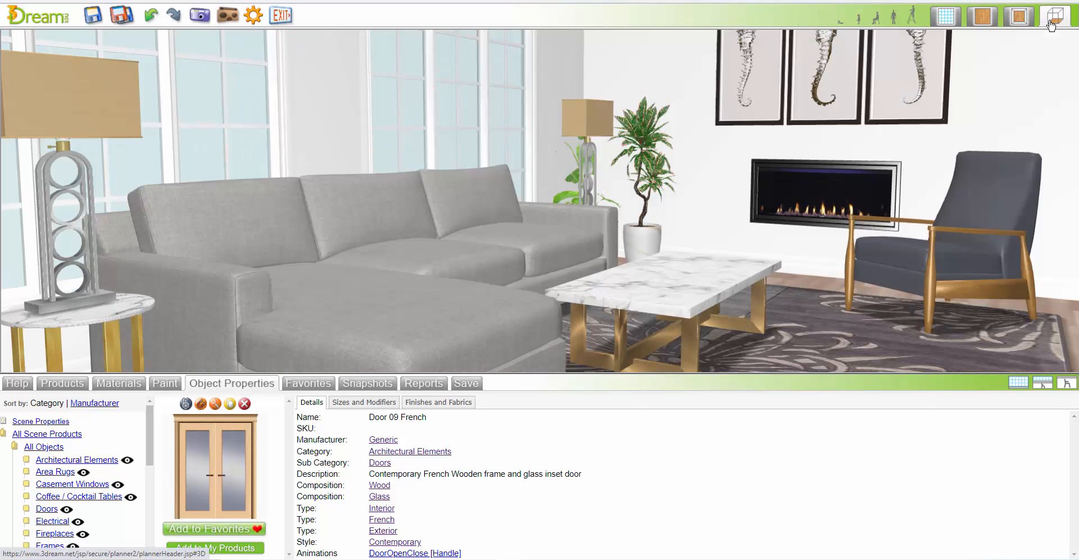
click(216, 405)
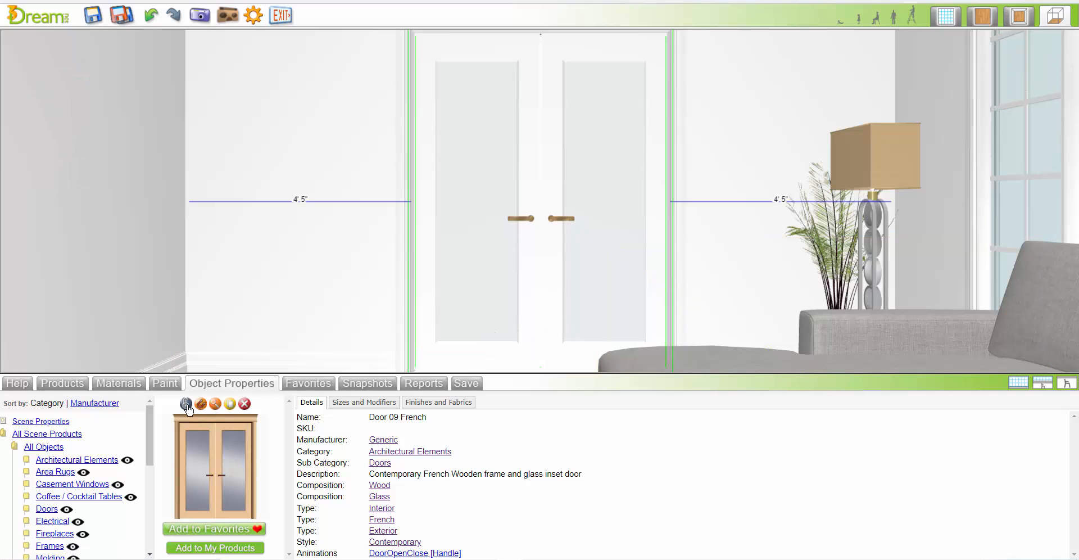
click(62, 384)
double_click(52, 414)
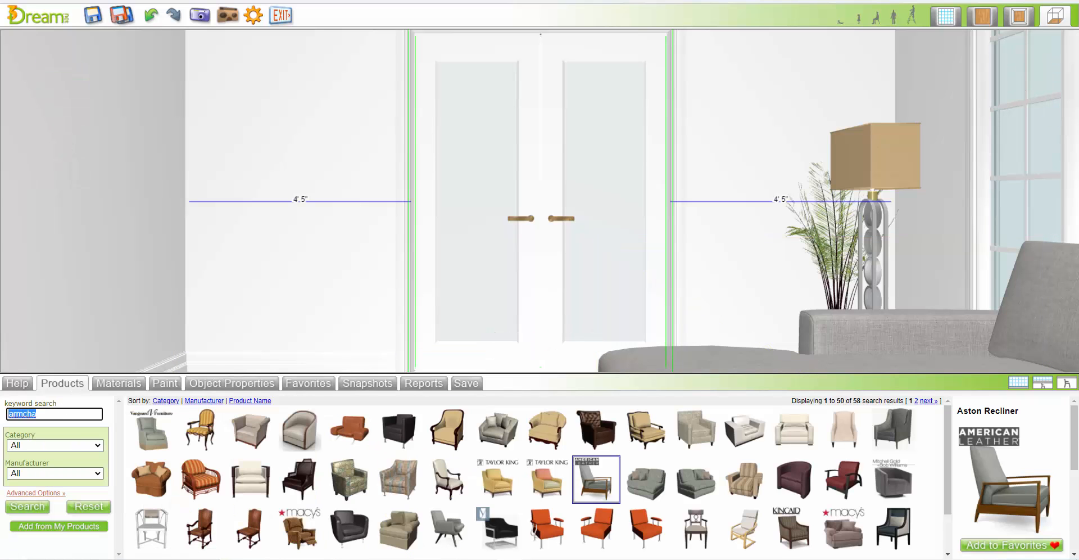
text(art)
key(Return)
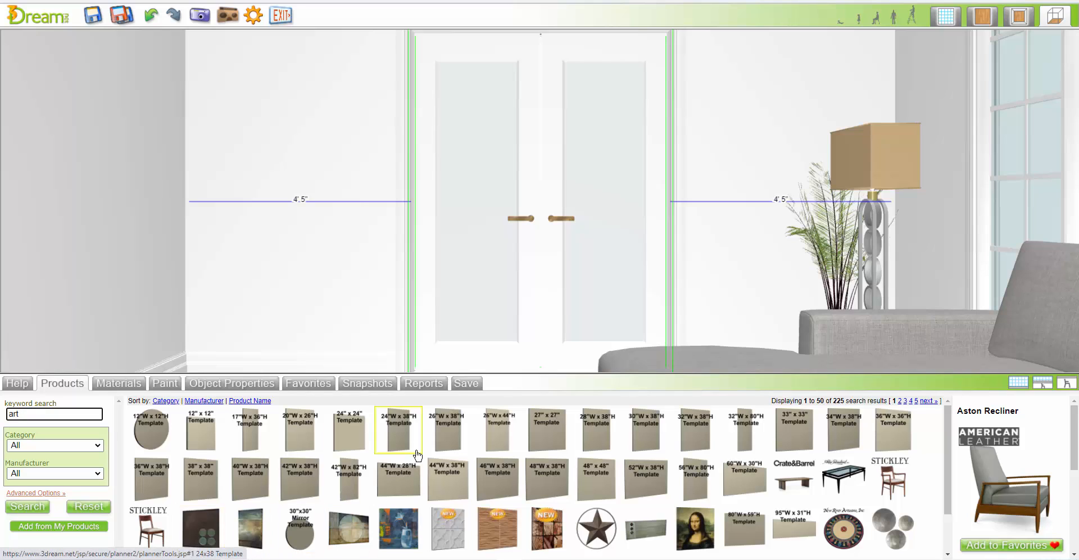
drag(303, 433, 302, 197)
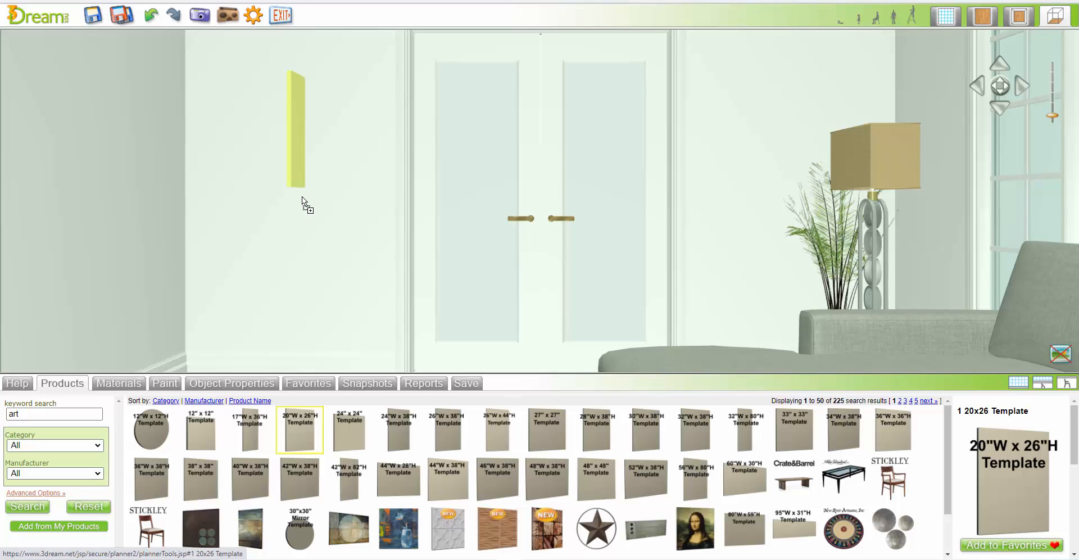
click(304, 202)
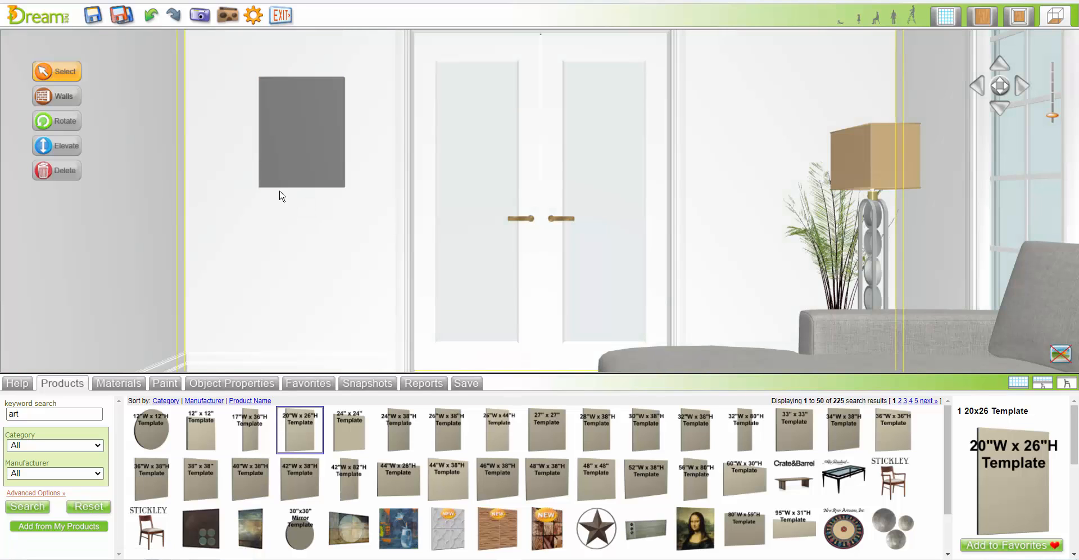
Duplicate the 20x26 art template and move the copy to the wall right of the French doors, about 1'2" from the door trim
click(300, 139)
click(303, 200)
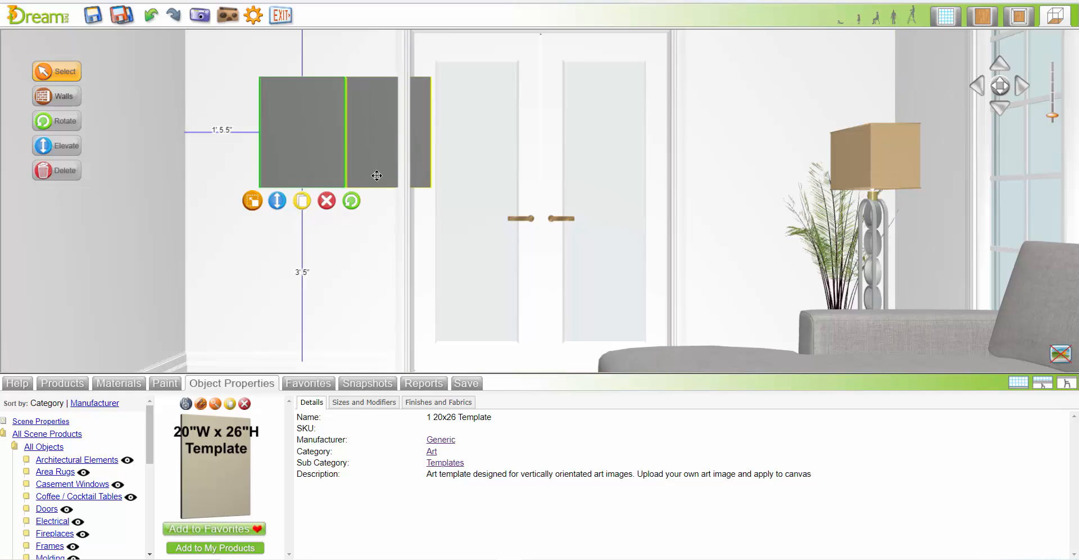
drag(376, 175, 765, 178)
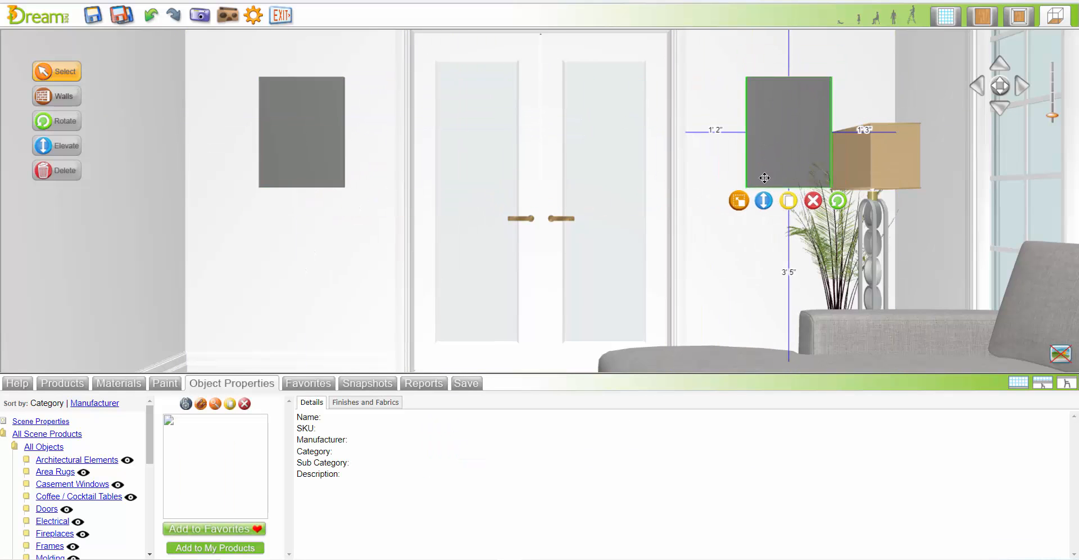
Search the materials for "art" with the template to the right of the French doors in view and open the third page
click(215, 404)
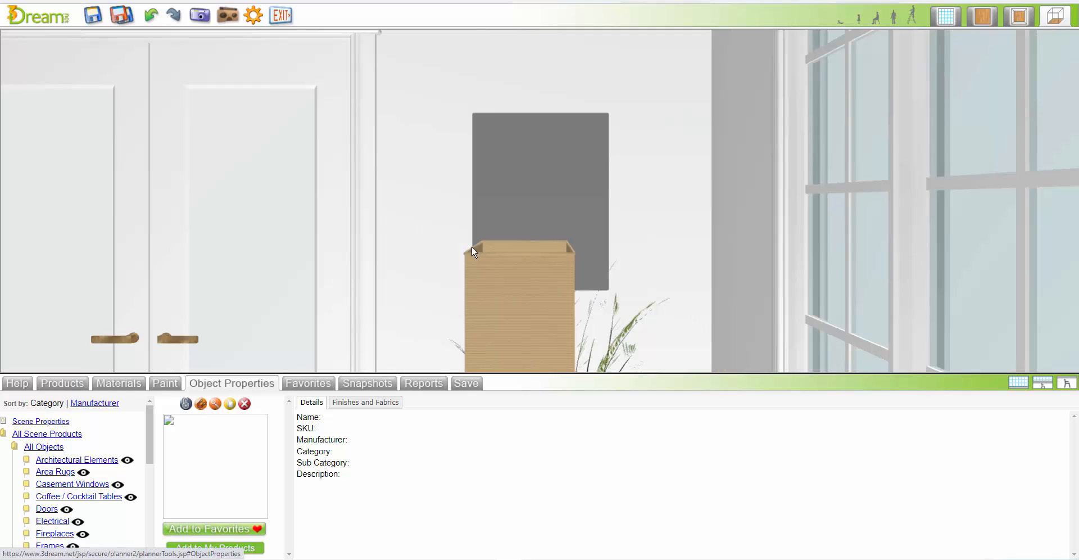
click(552, 201)
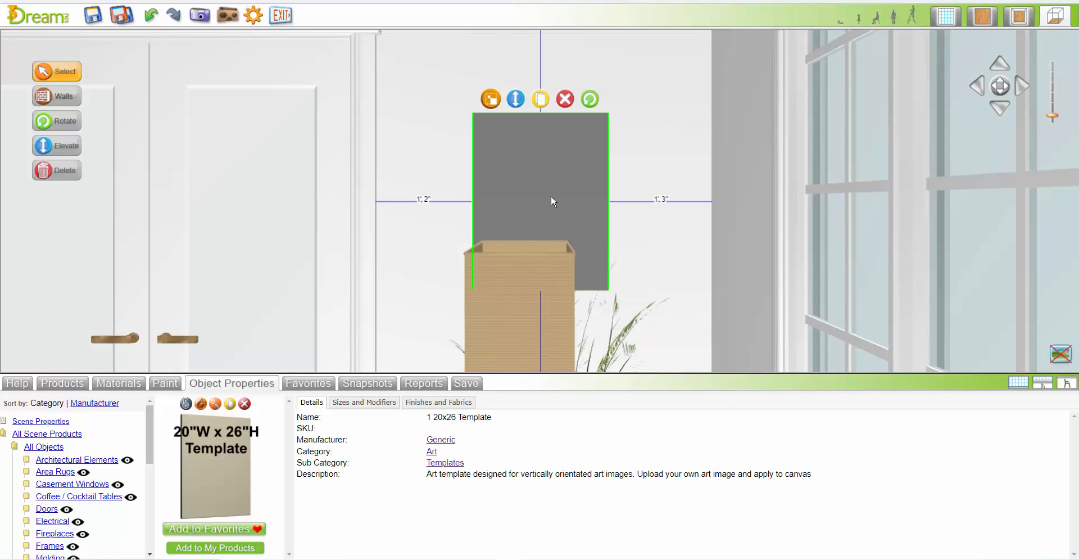
click(94, 385)
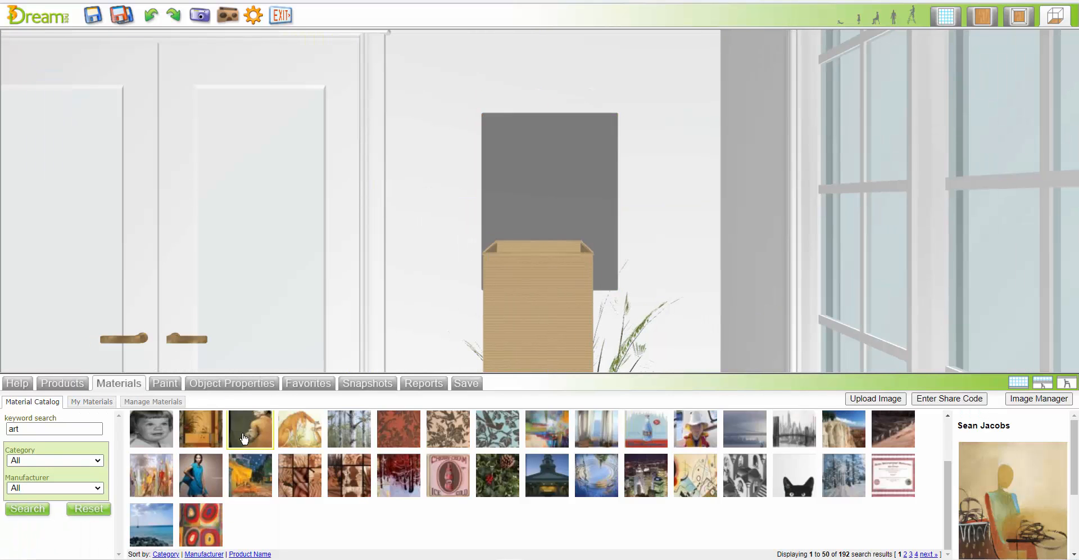
click(924, 554)
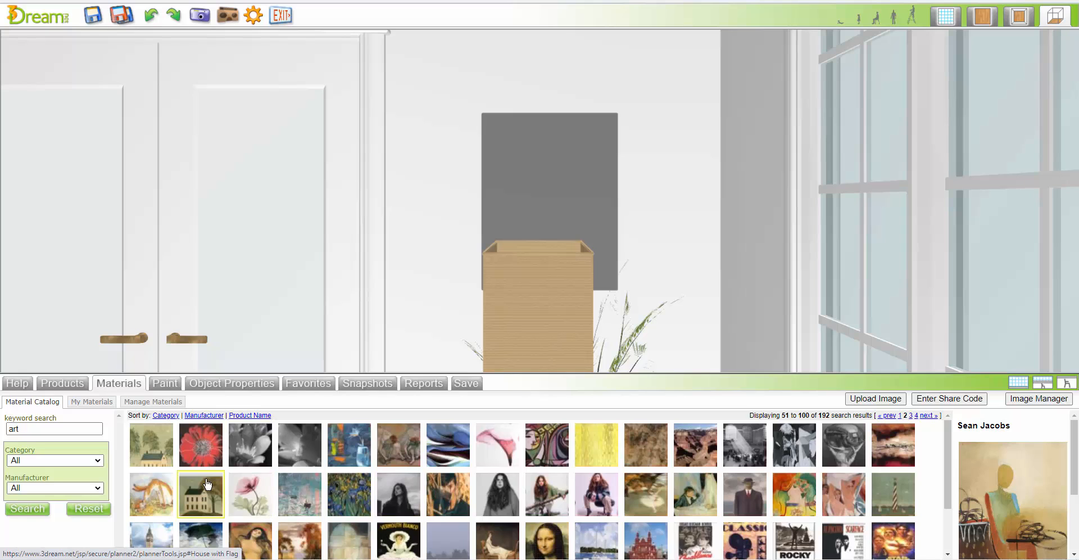
scroll(520, 476, down, 2)
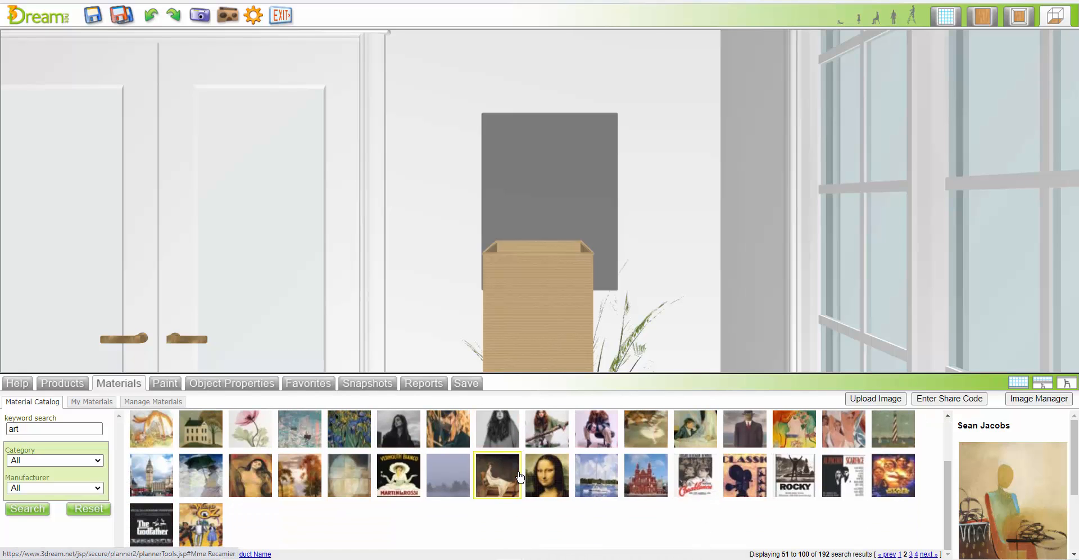
click(928, 554)
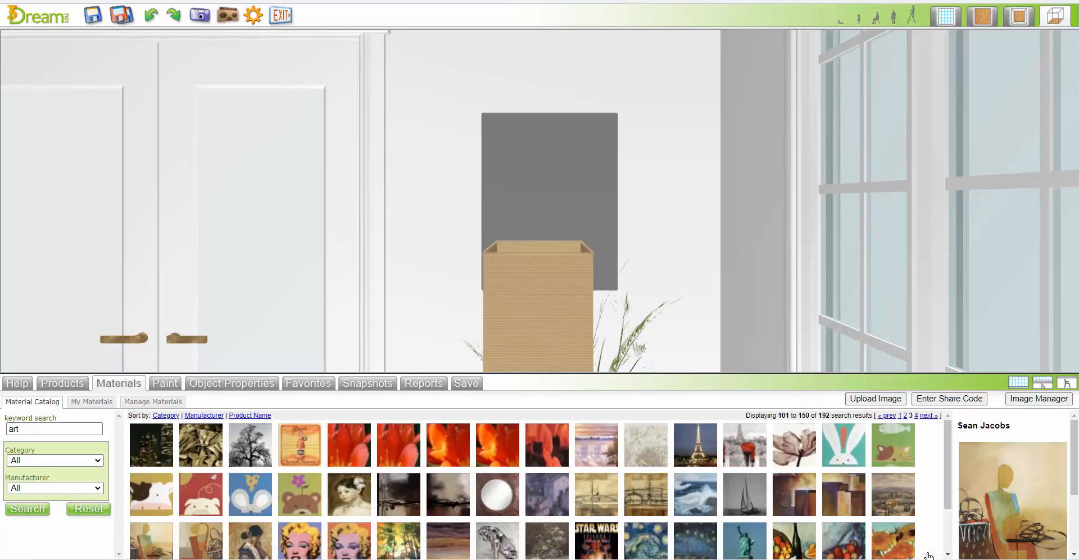
Try the Satori II artwork on the template to the right of the French doors
click(847, 498)
click(572, 200)
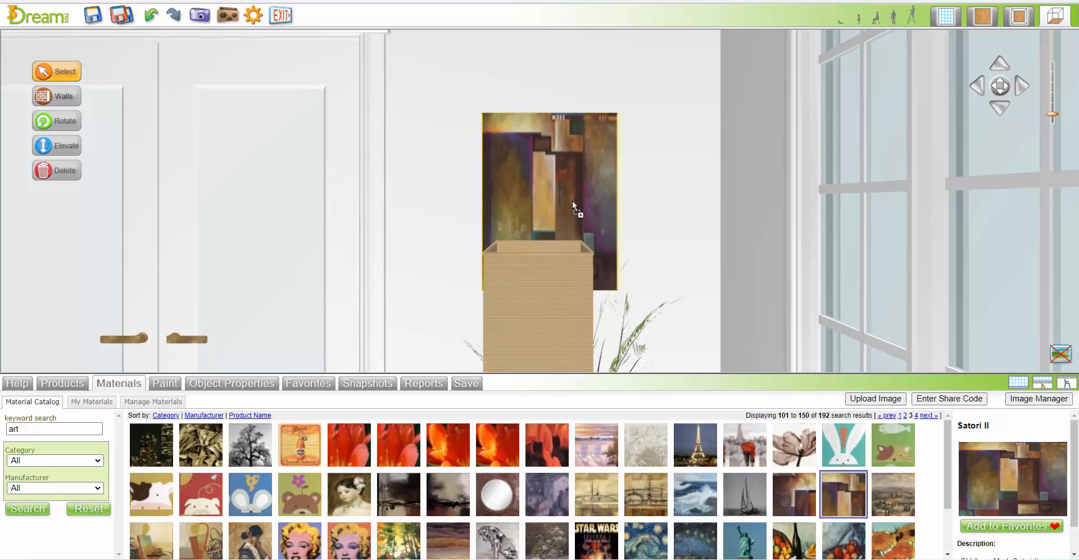
Apply the Sean Jacobs 2 artwork to the template right of the French doors and Sean Jacobs to the one left of them
click(204, 543)
click(576, 210)
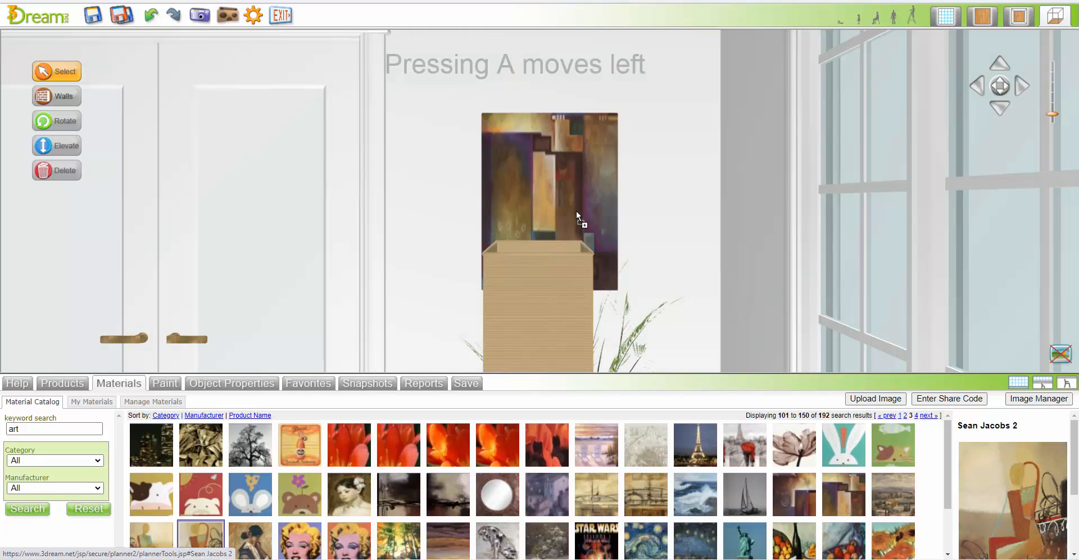
key(a)
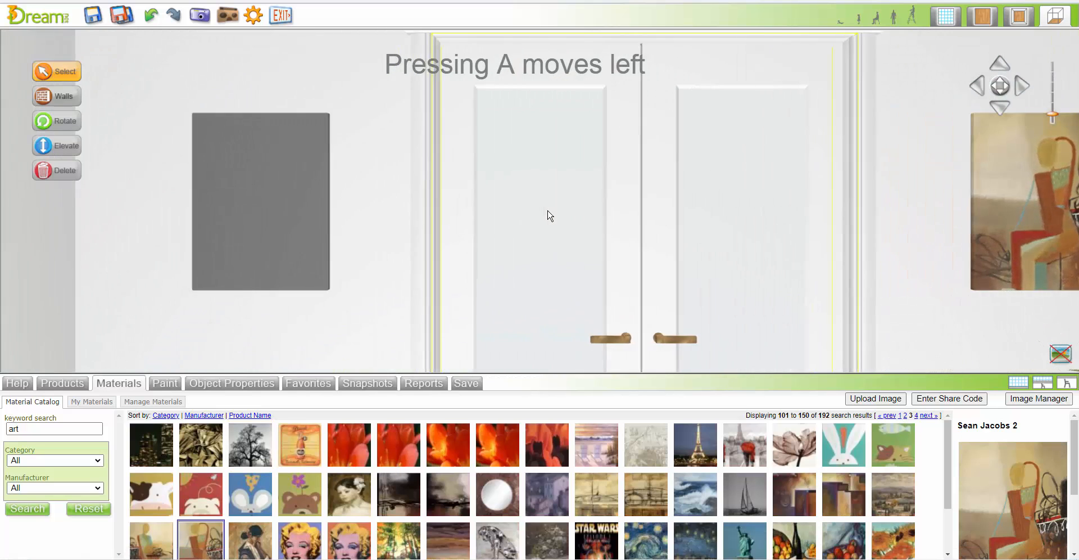
drag(167, 542, 436, 239)
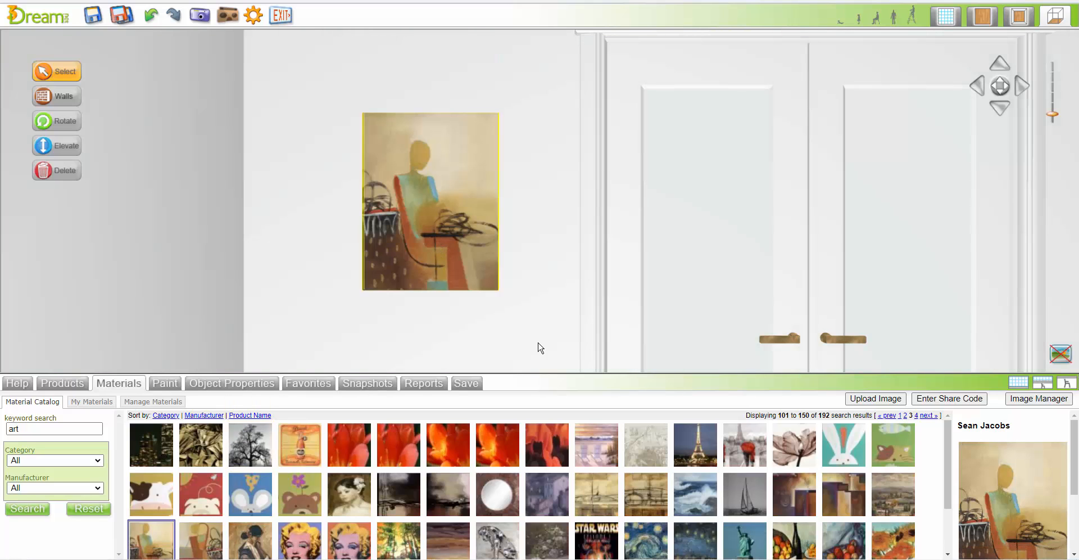
Search the products for "pillows" in the plan view and place the 15"x15" pillow template on the chaise end of the sectional
click(983, 18)
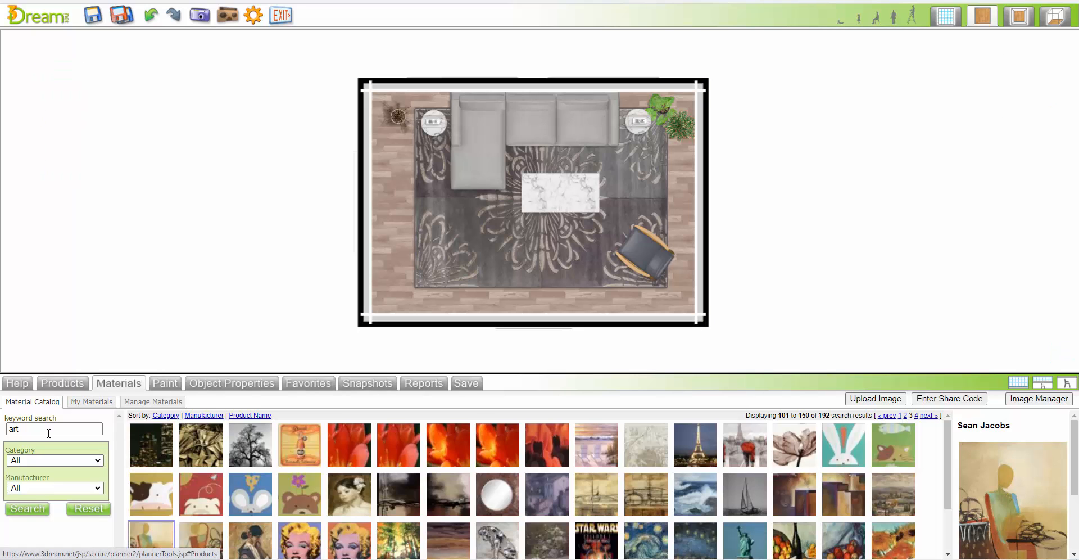
click(55, 384)
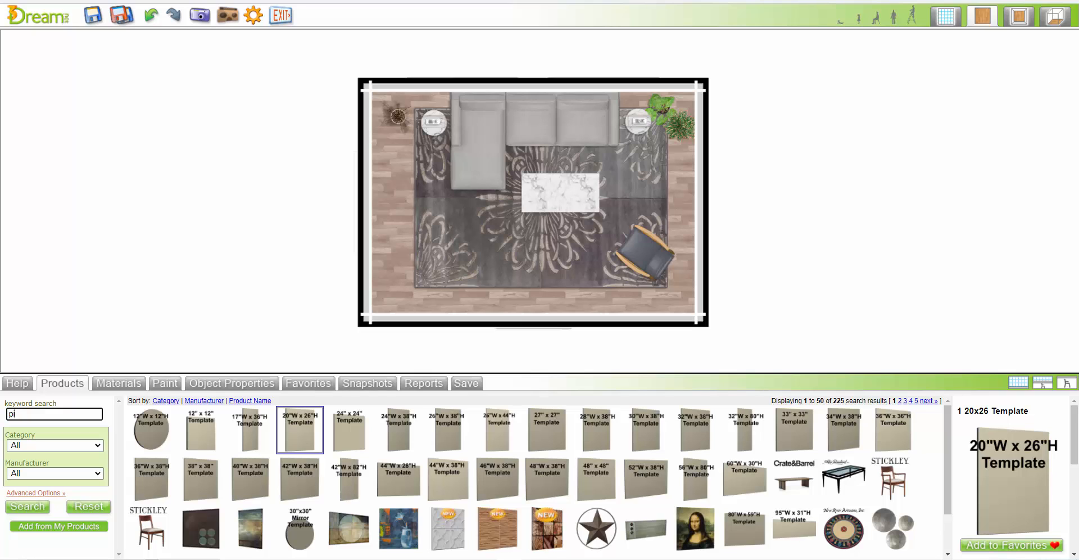
text(pillows)
key(Return)
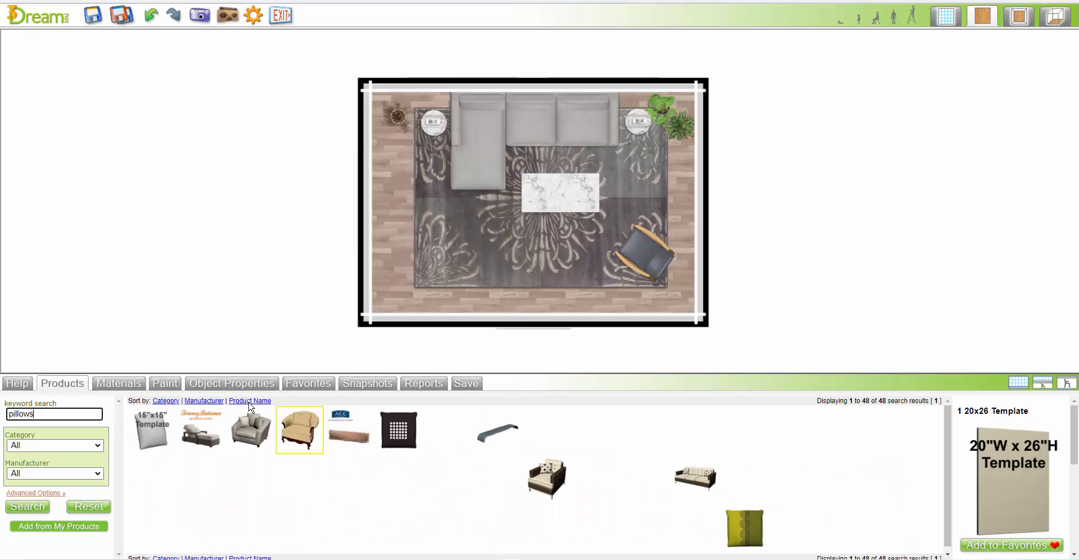
drag(151, 430, 471, 119)
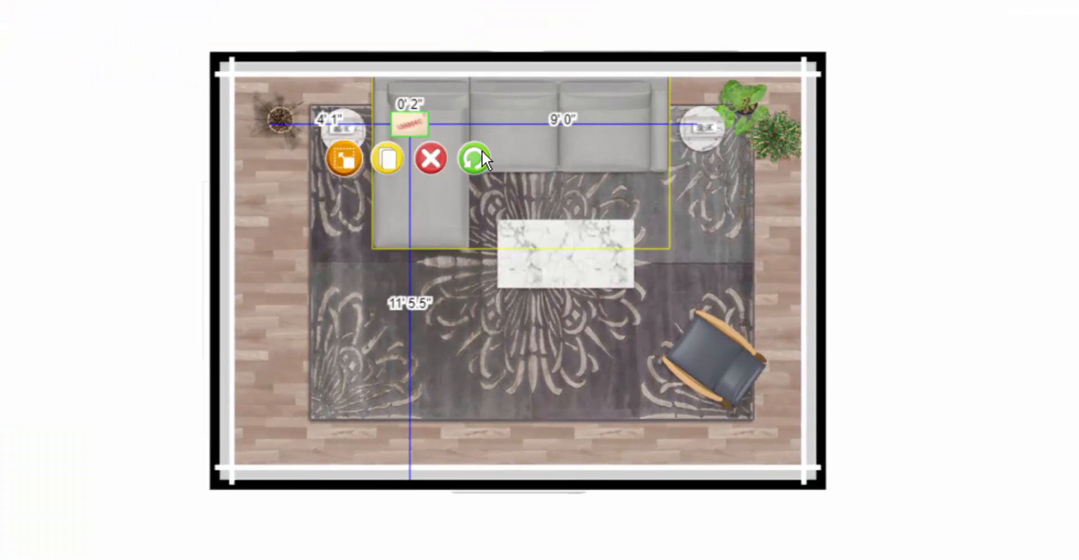
Rotate the pillow diagonally into the sectional's corner and set a second matching pillow beside it against the backrest
drag(452, 159, 408, 128)
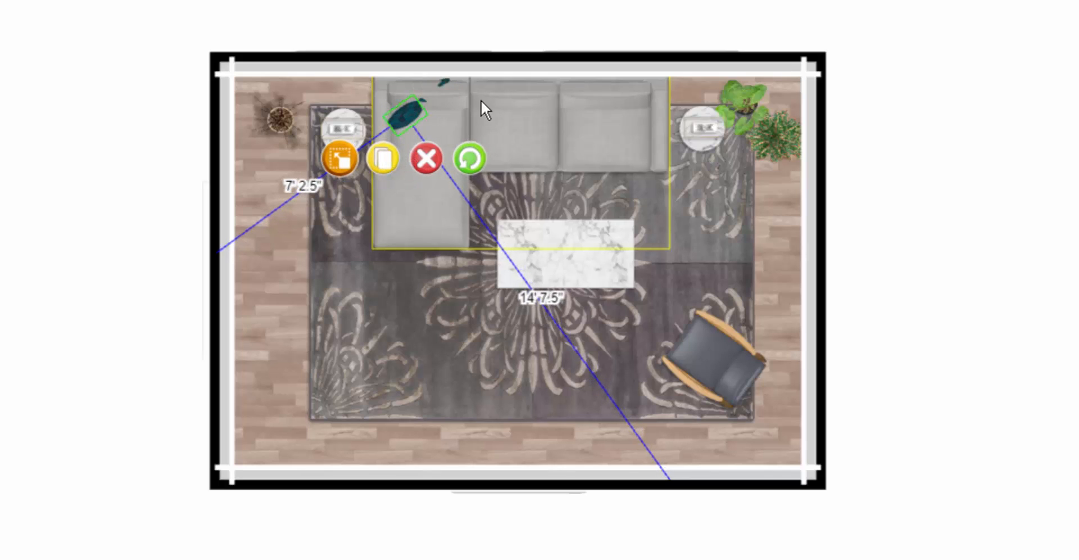
drag(444, 79, 437, 106)
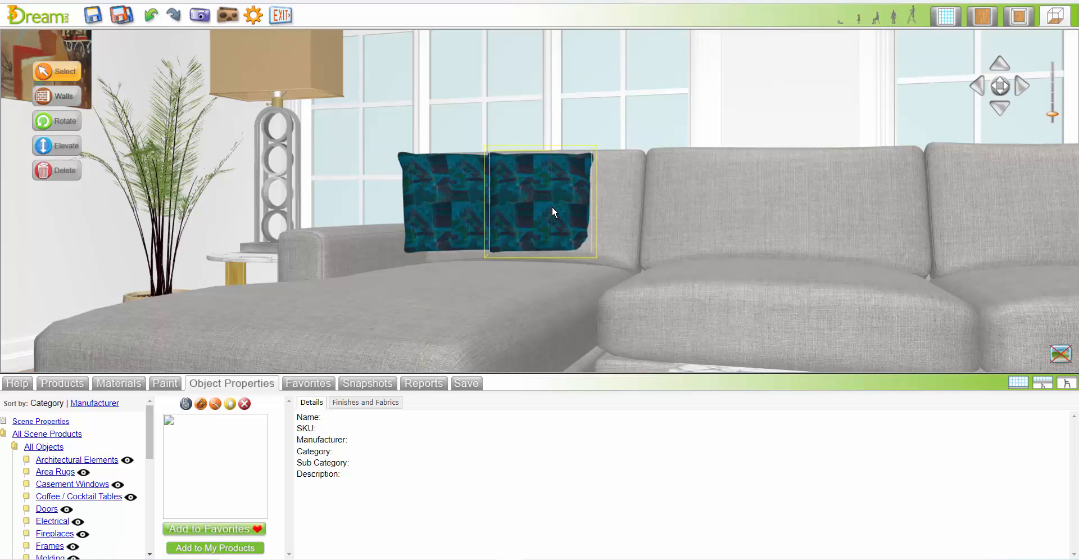
Select both pillows together and lower them until they rest on the sectional's seat
click(552, 207)
ctrl+click(471, 204)
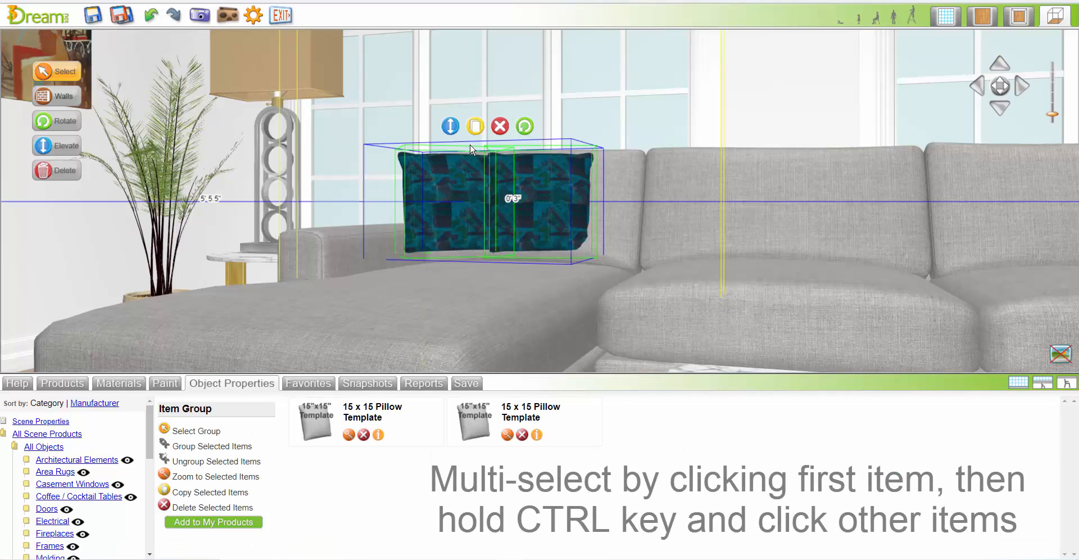
key(Page_Down)
key(Page_Down)
key(Page_Down)
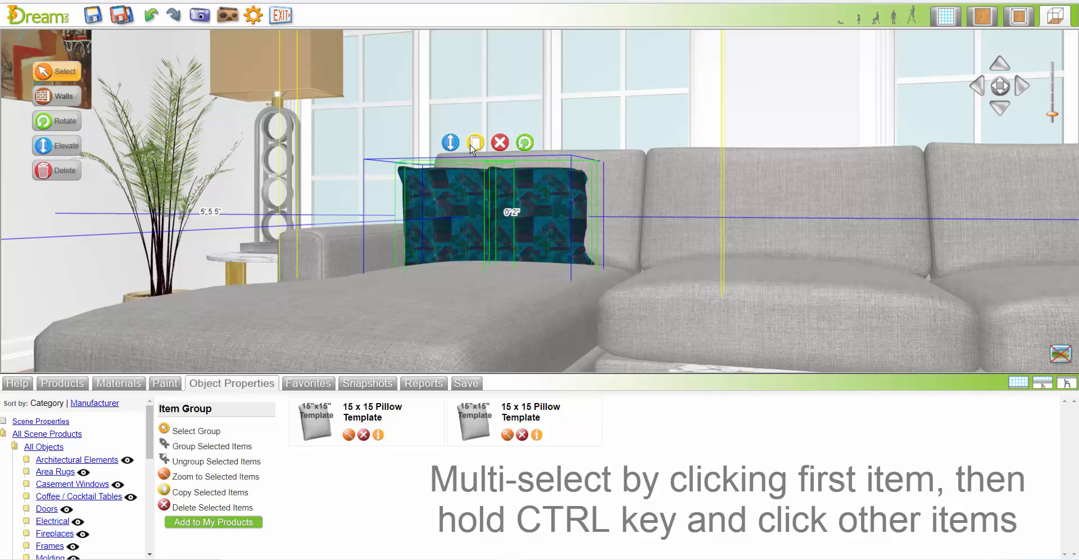
ctrl+click(695, 285)
middle_drag(695, 286, 695, 286)
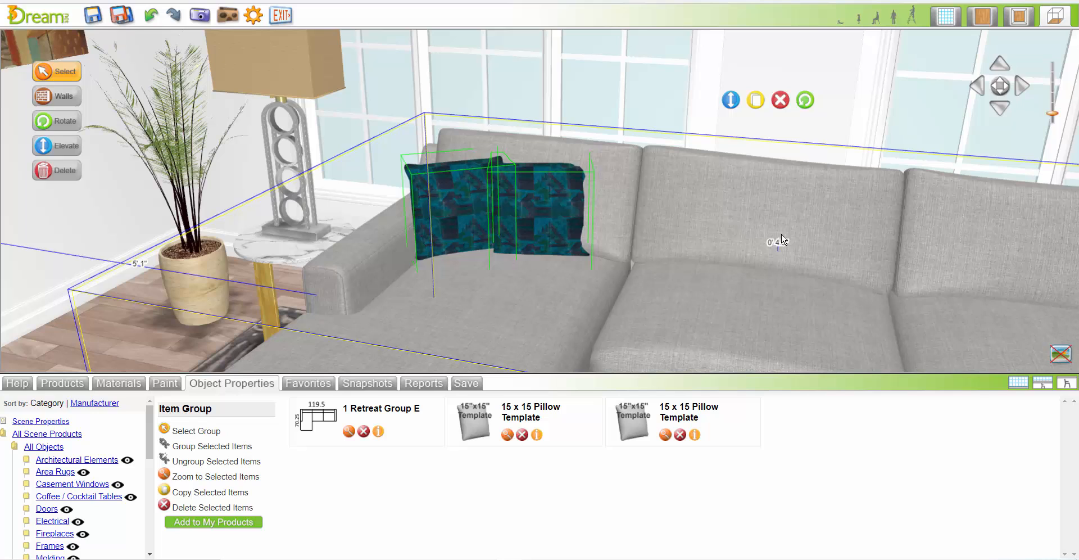
click(140, 355)
Duplicate the two pillows in the plan view and place the copies at the opposite end of the sectional, angled as a mirror image
click(989, 21)
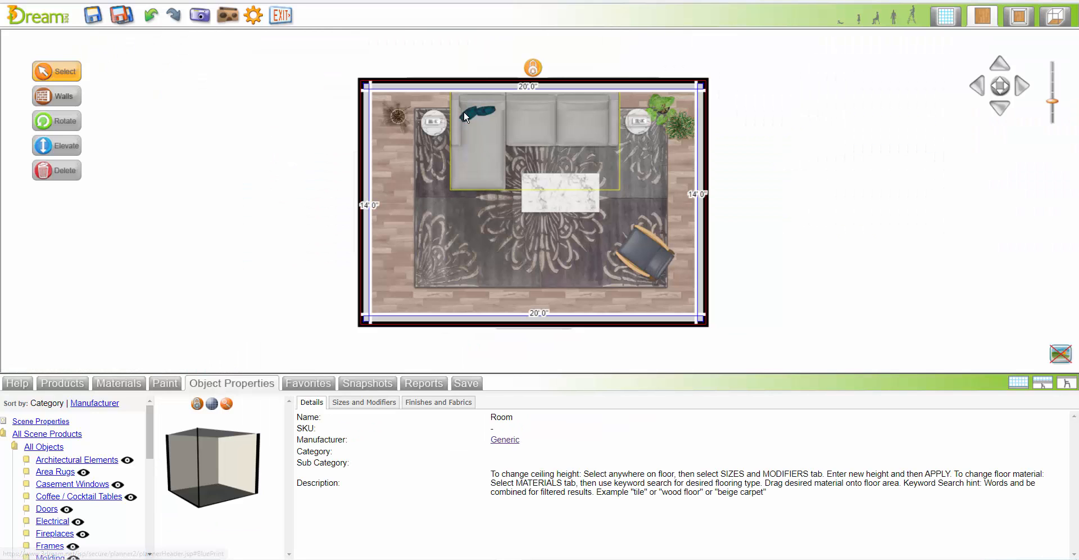
click(488, 113)
click(431, 138)
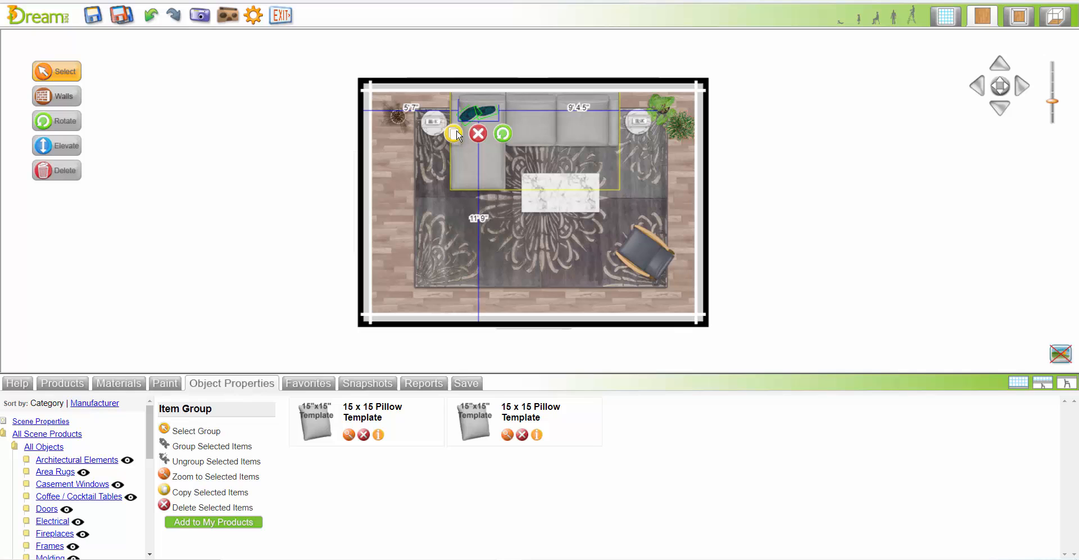
click(509, 121)
click(474, 139)
drag(528, 112, 582, 111)
click(738, 128)
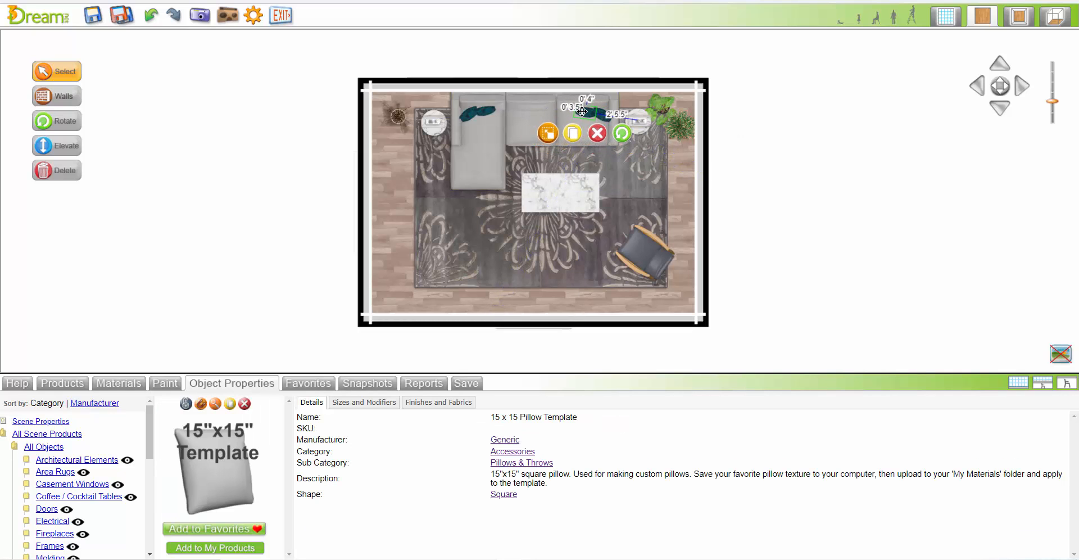
Group the Retreat Group E sectional with all four 15 x 15 pillows in the 3D view
click(1047, 25)
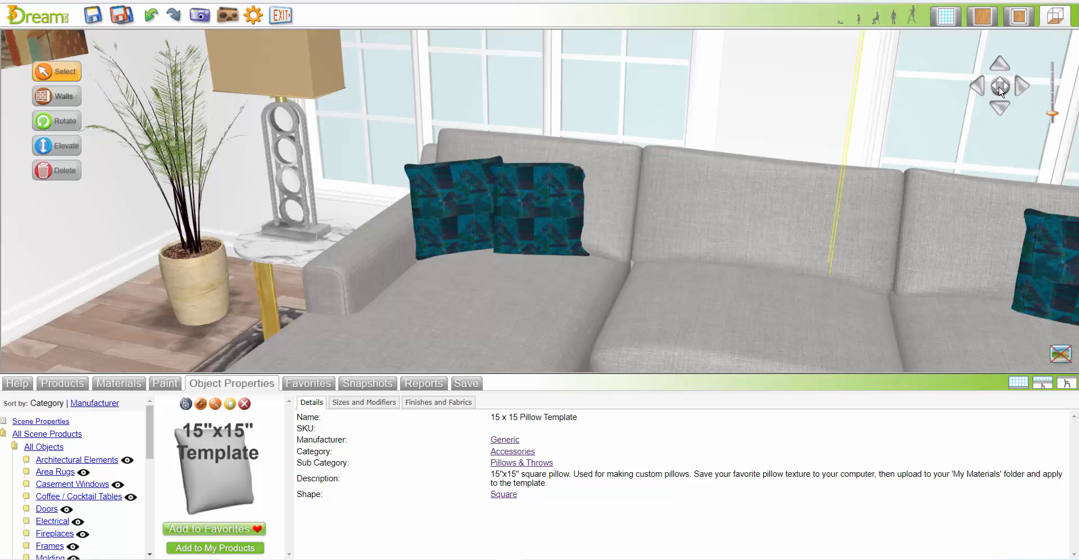
drag(1000, 90, 969, 103)
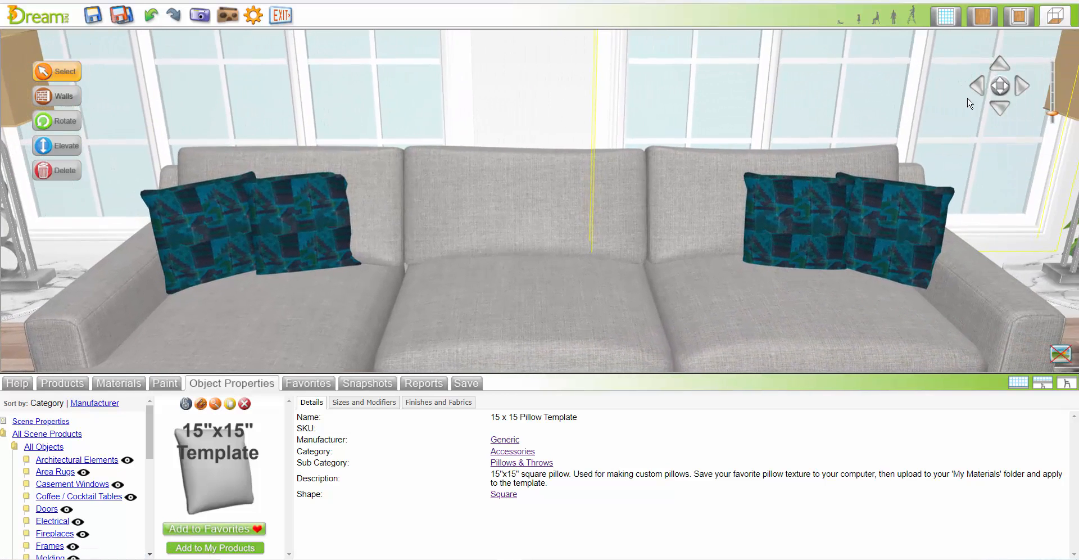
click(813, 212)
click(860, 333)
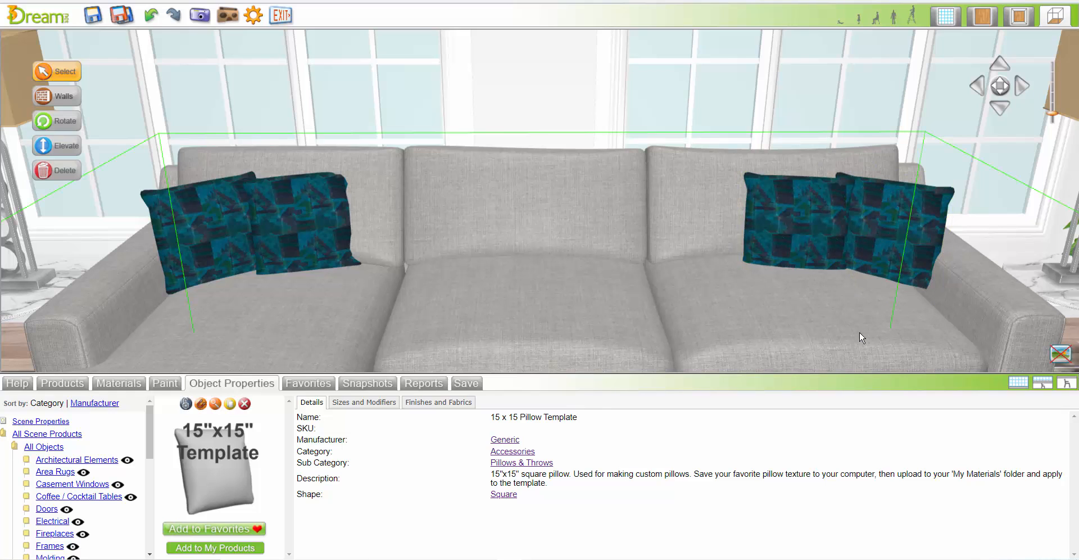
ctrl+click(891, 245)
ctrl+click(829, 247)
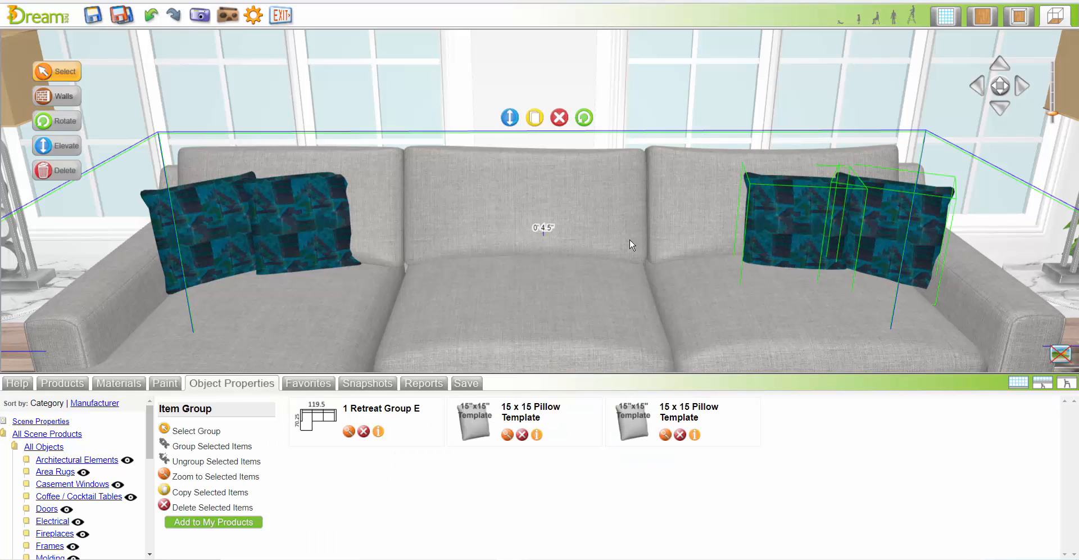
ctrl+click(285, 225)
ctrl+click(213, 232)
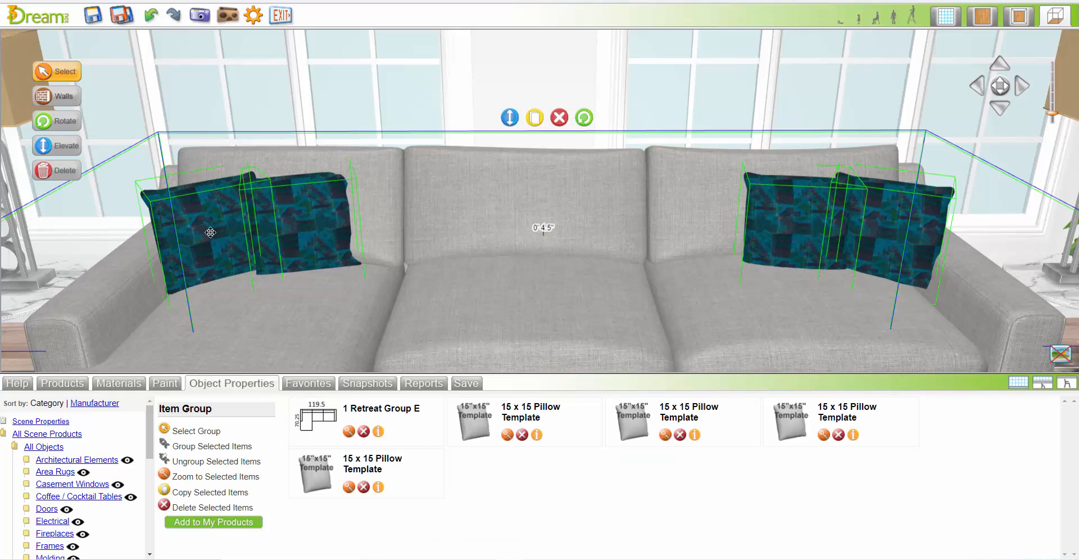
click(195, 447)
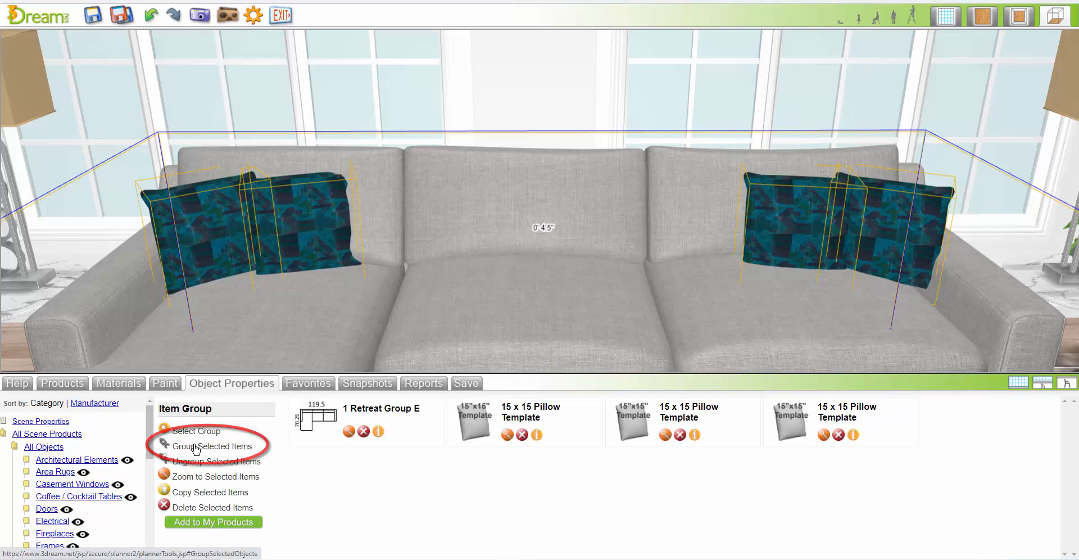
Search the materials for "fabric" and apply Accord II Crimson to the four pillows
click(125, 385)
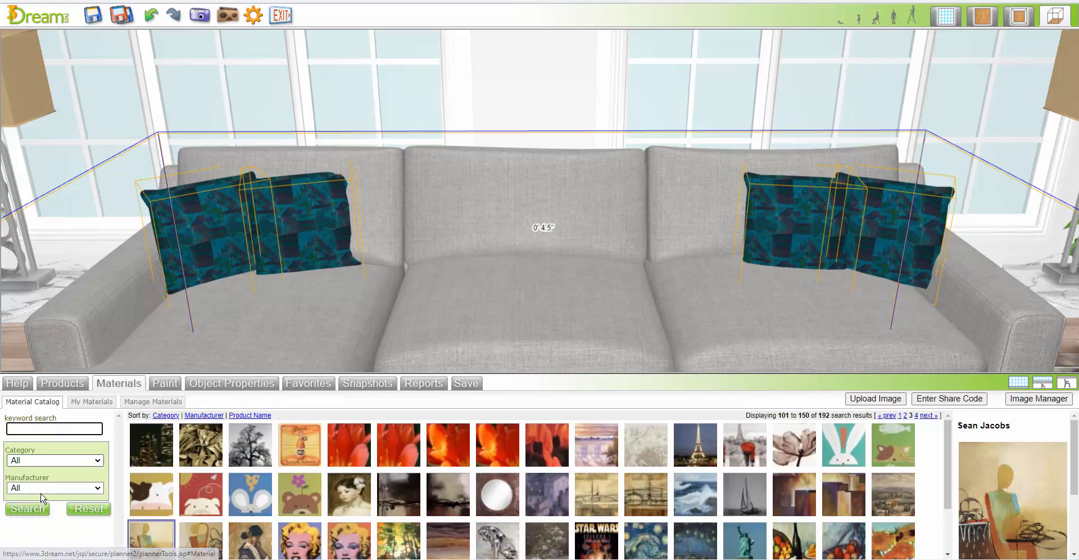
click(32, 428)
text(fabric)
key(Return)
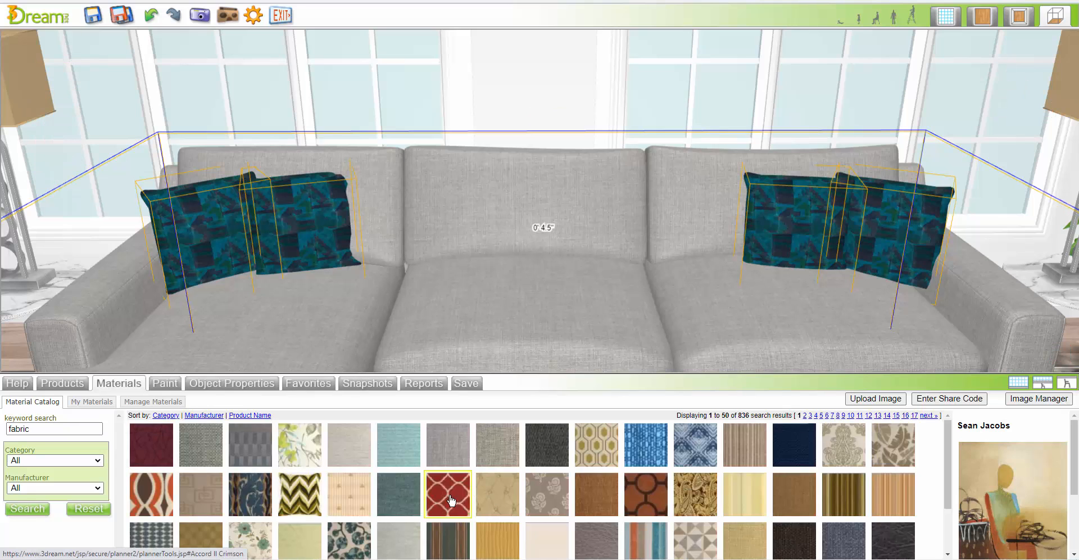
drag(452, 499, 875, 231)
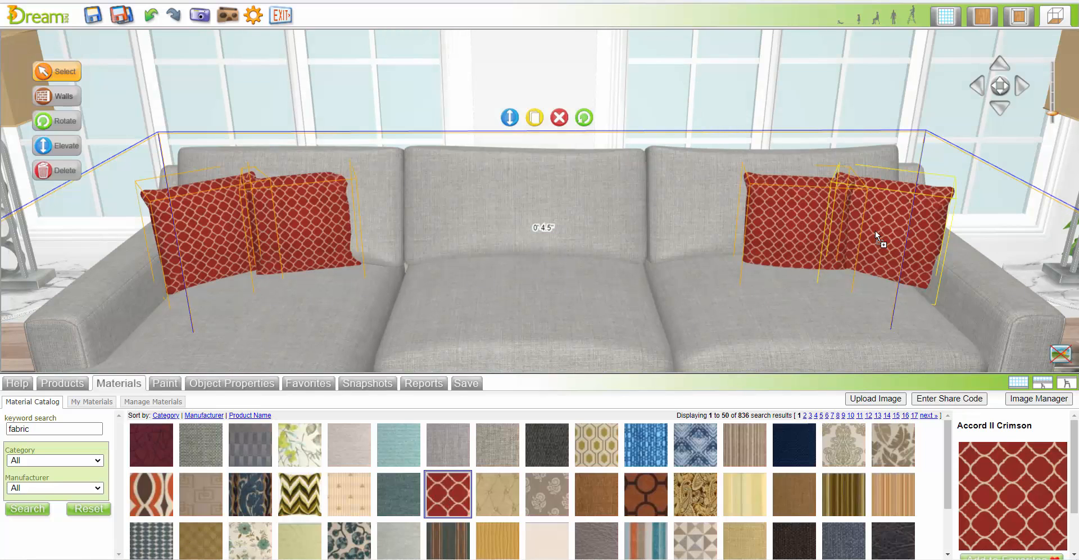
Restore the first snapshot's view and try the Aston Recliner's recommended frame finishes, setting the frame to Barr Cherry
click(363, 385)
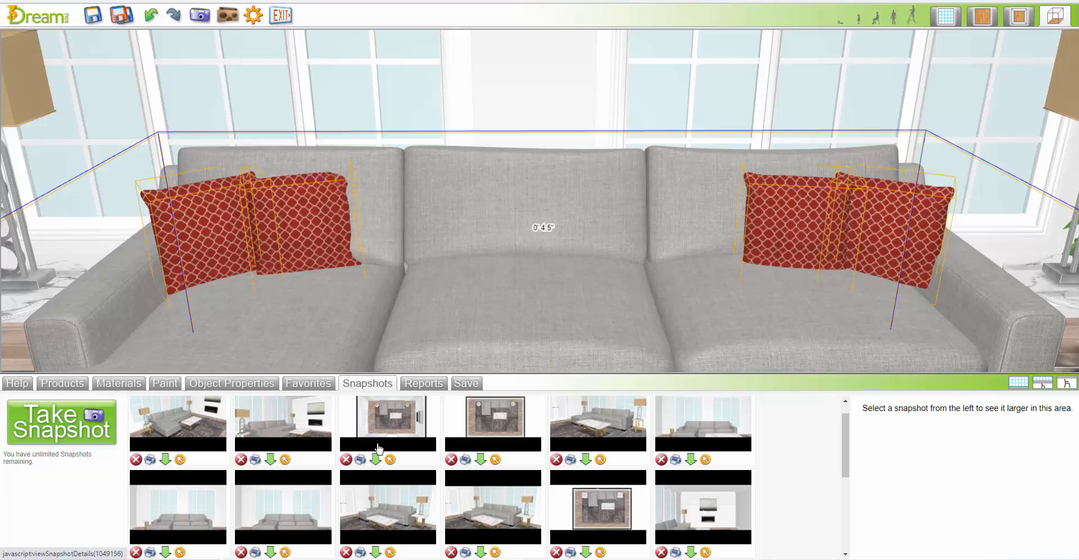
click(180, 460)
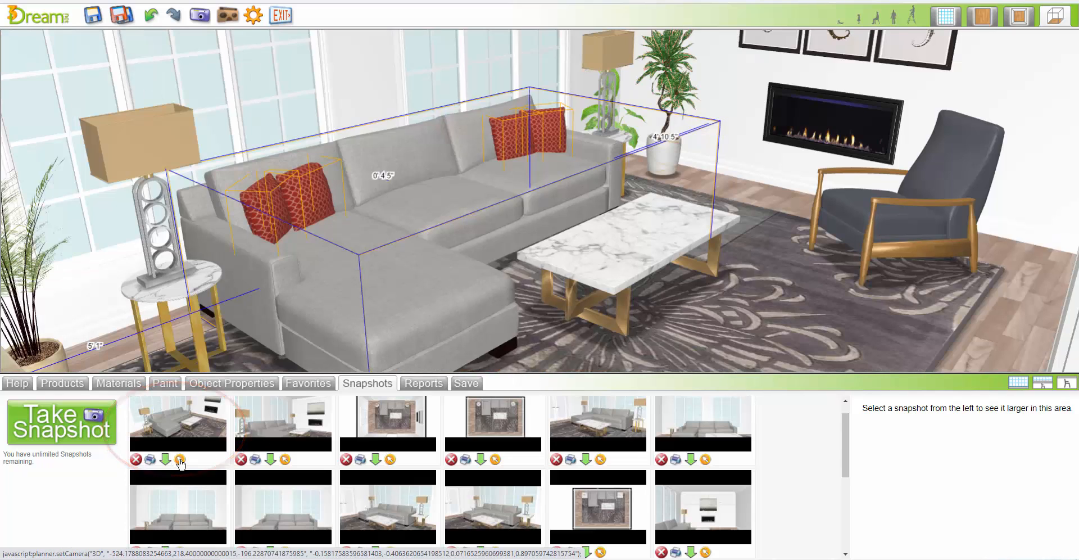
click(910, 214)
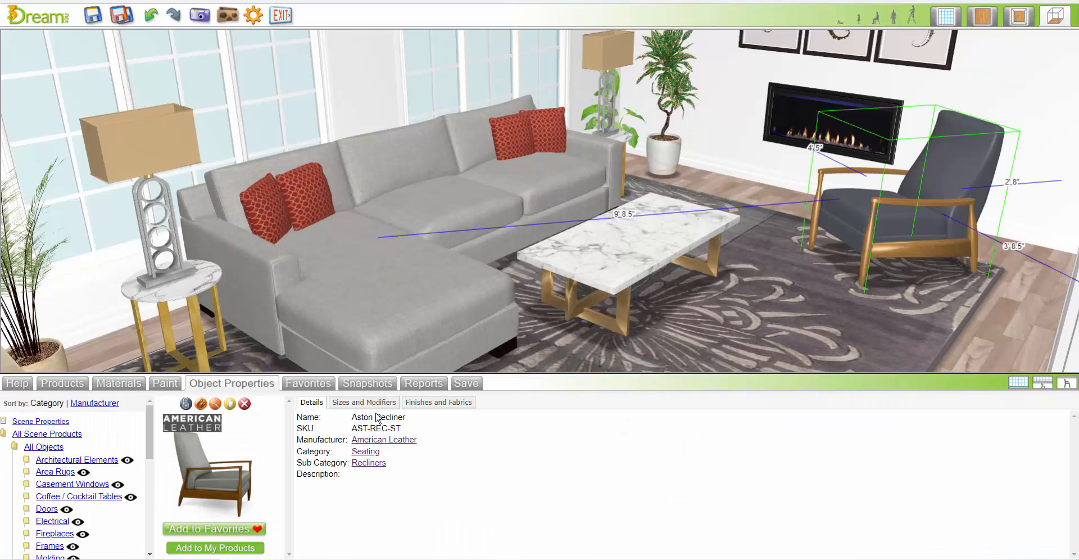
click(439, 402)
click(498, 468)
click(544, 468)
click(584, 469)
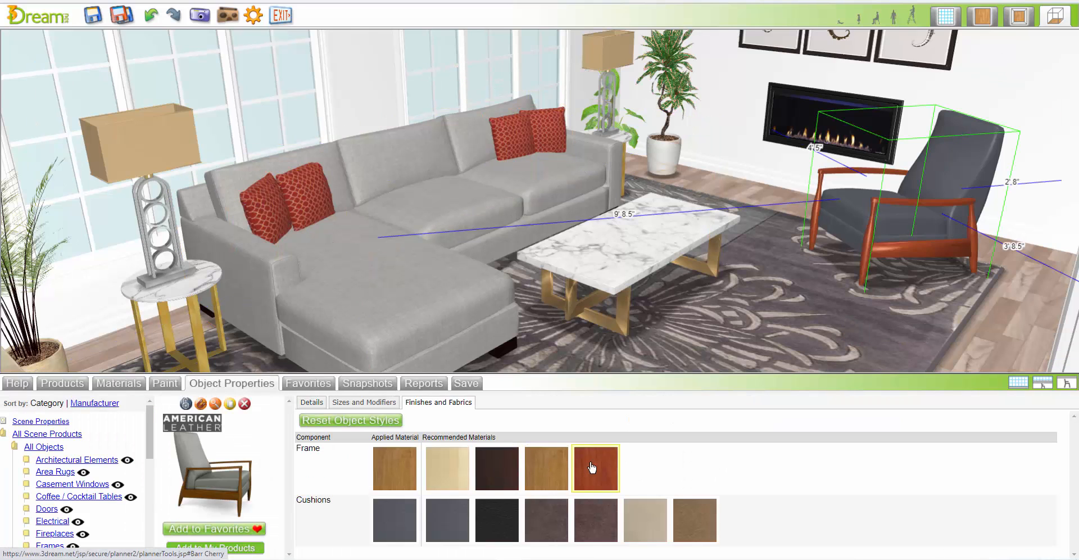
Try the recommended frame finishes on the Aston Recliner, ending with Barr Dark Mahogany combined with Black Leather cushions
click(545, 468)
click(448, 468)
click(497, 469)
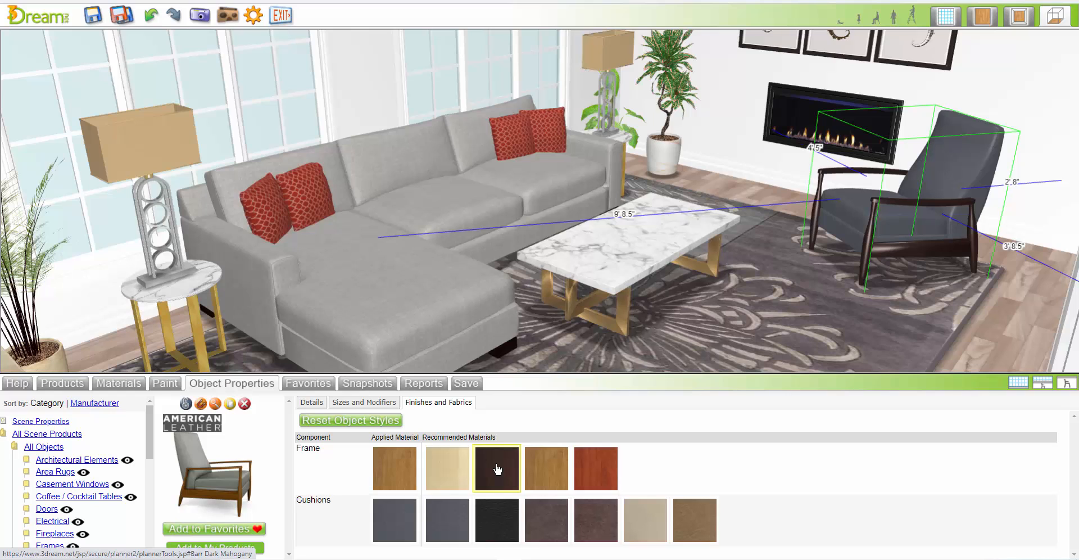
click(500, 521)
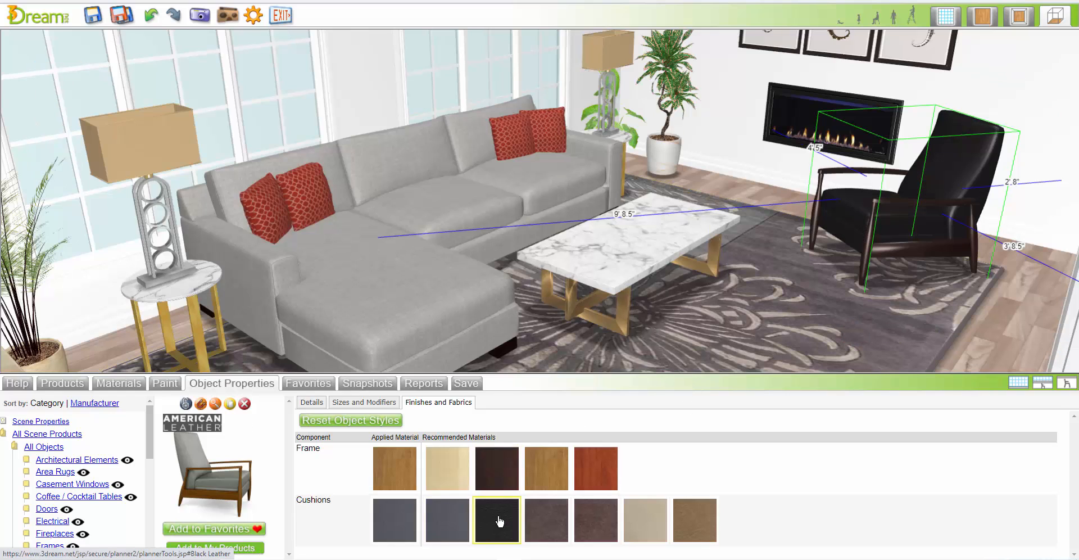
Set the recliner's frame to the golden-brown wood finish and its cushions to Beige Leather, comparing the other recommended leathers
click(447, 467)
click(544, 473)
click(554, 523)
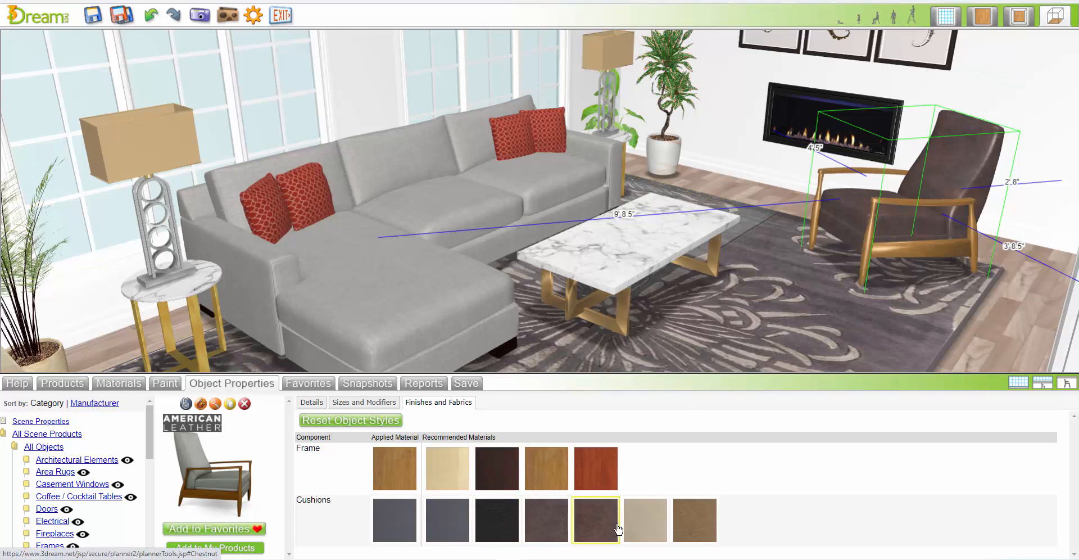
click(647, 525)
click(694, 523)
click(655, 525)
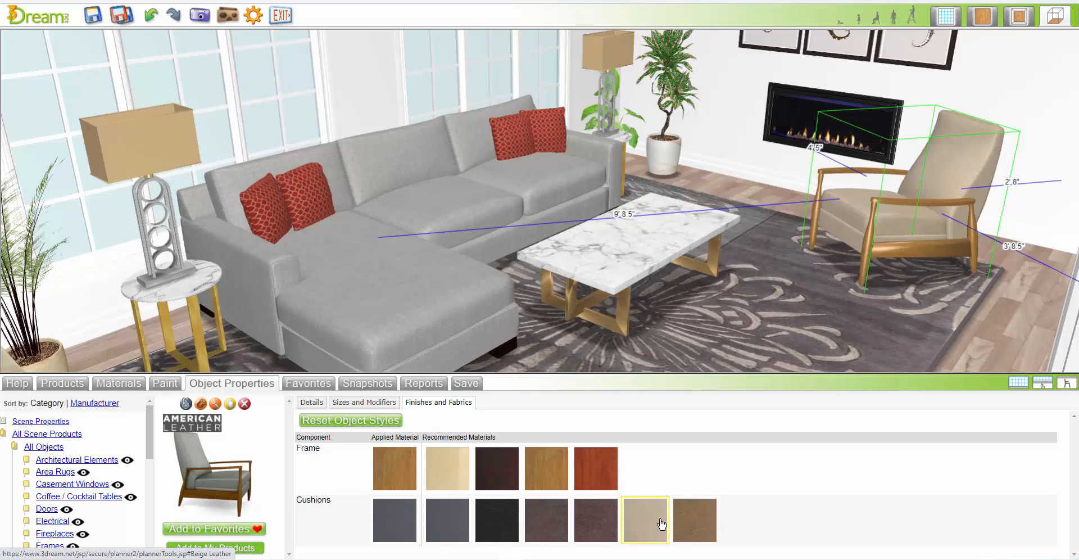
Try the Albers fabric on the four pillows of the sectional group and replace it with Array Dune
click(198, 405)
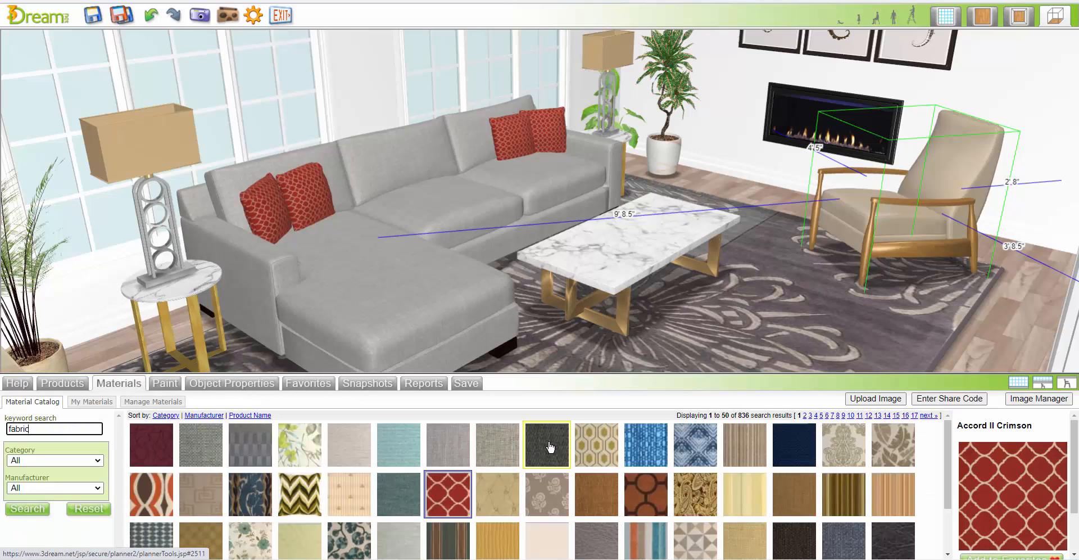
click(428, 270)
click(119, 383)
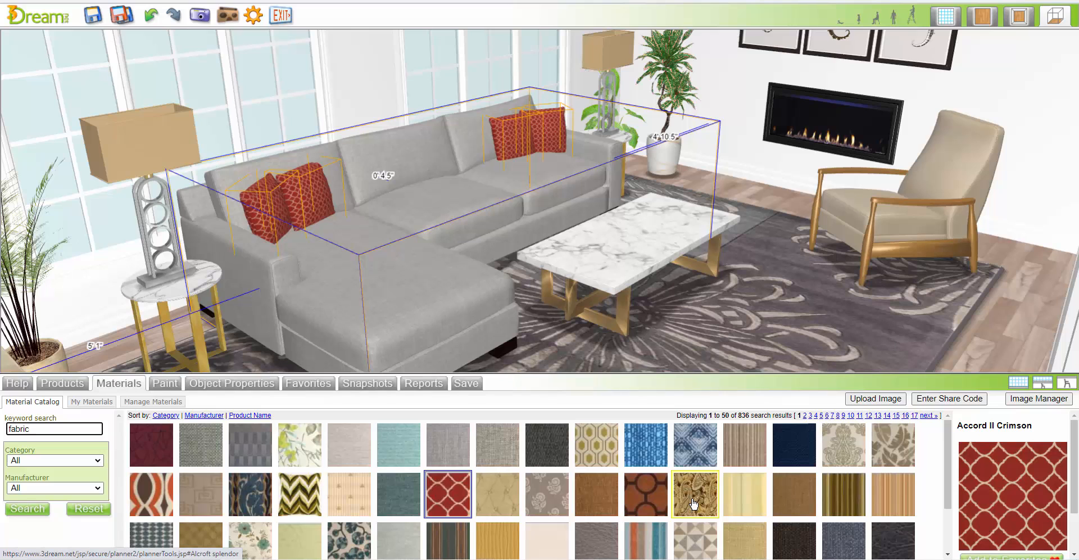
click(646, 494)
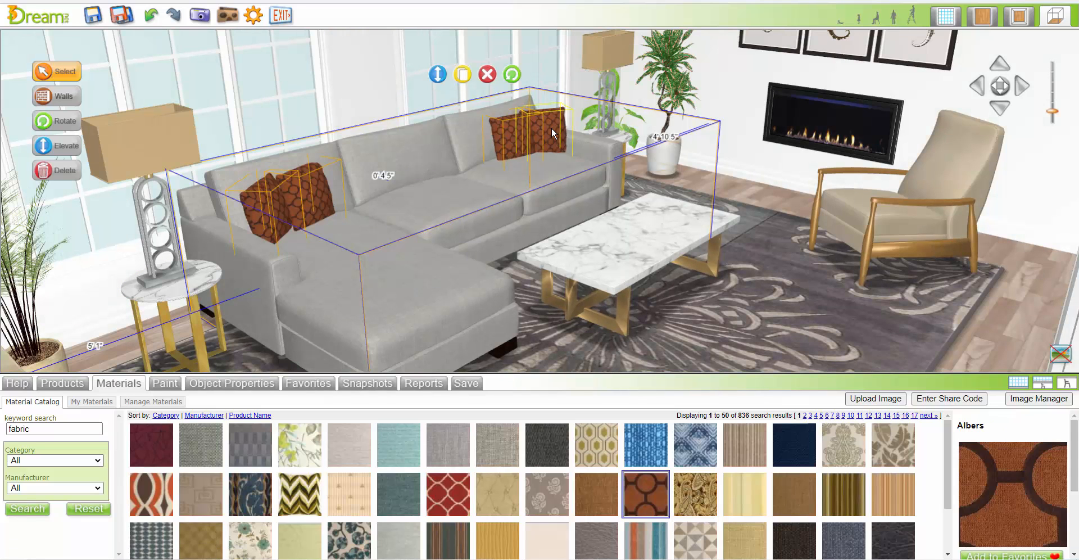
scroll(814, 489, down, 2)
click(695, 483)
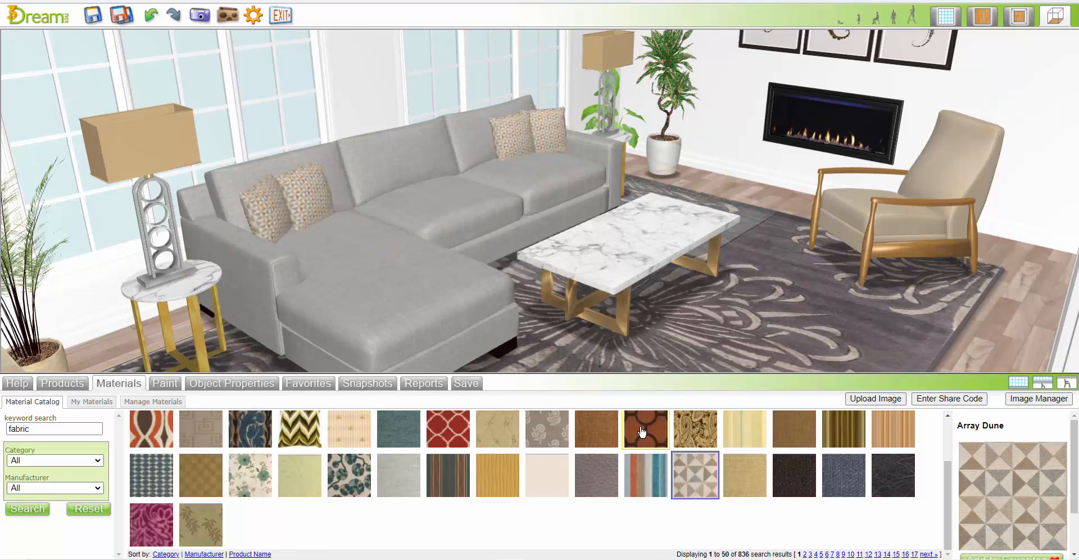
Search the products for "wind treat" and place Drapes 12b on both windows behind the sectional
click(368, 384)
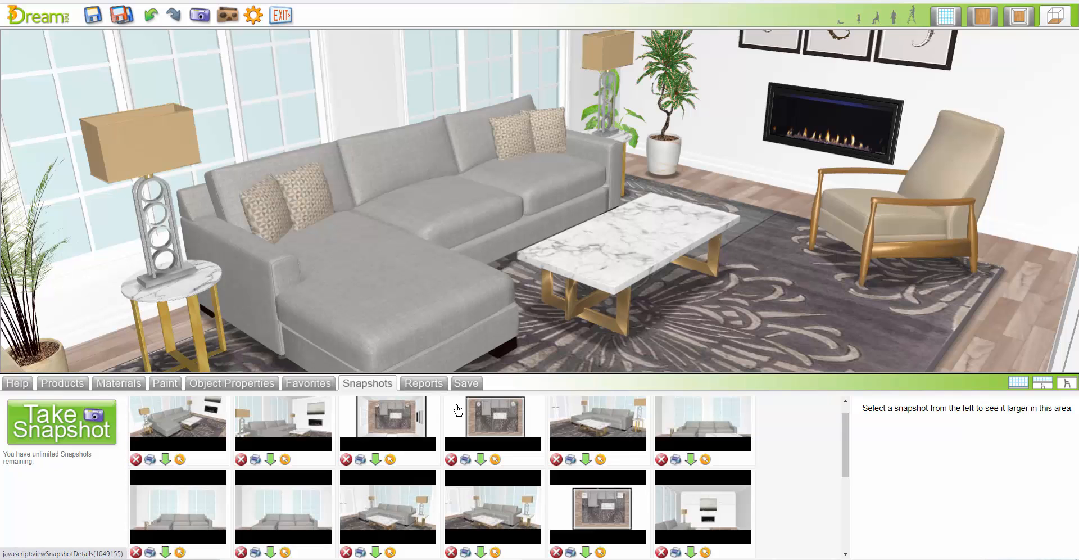
click(600, 460)
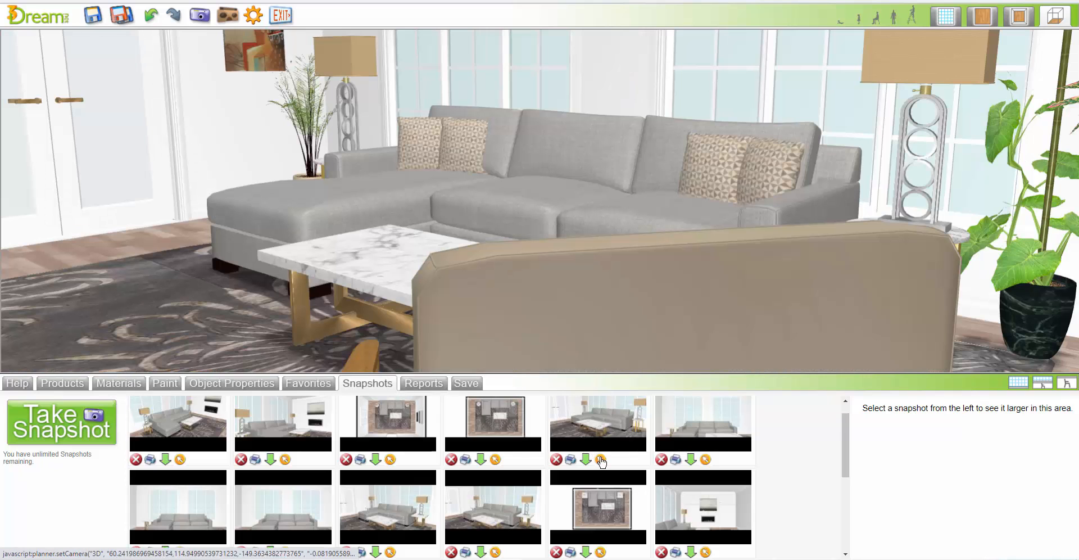
click(1018, 383)
click(1016, 383)
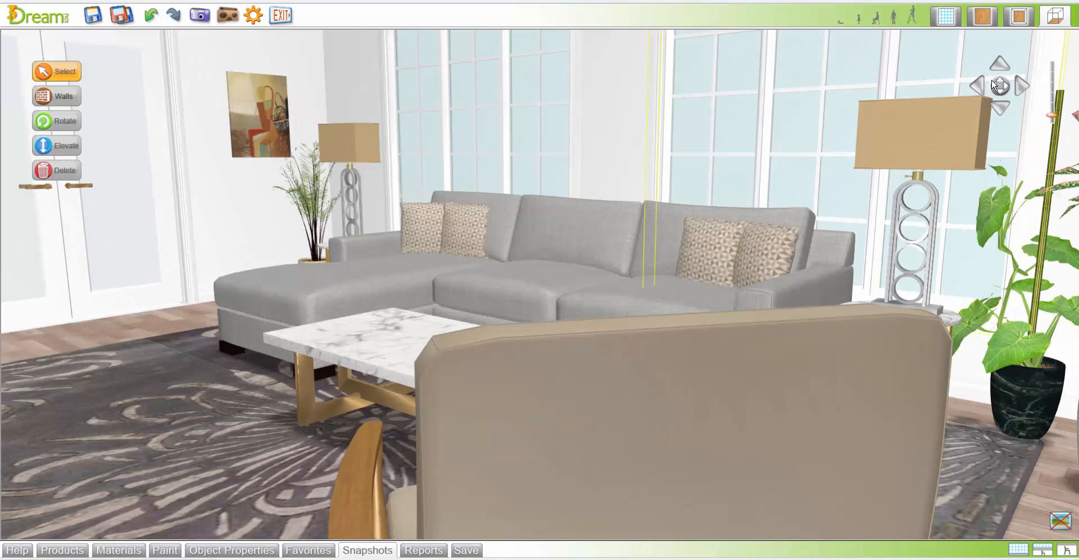
mouse_move(1004, 90)
mouse_down()
mouse_move(1022, 90)
mouse_move(1004, 86)
mouse_up()
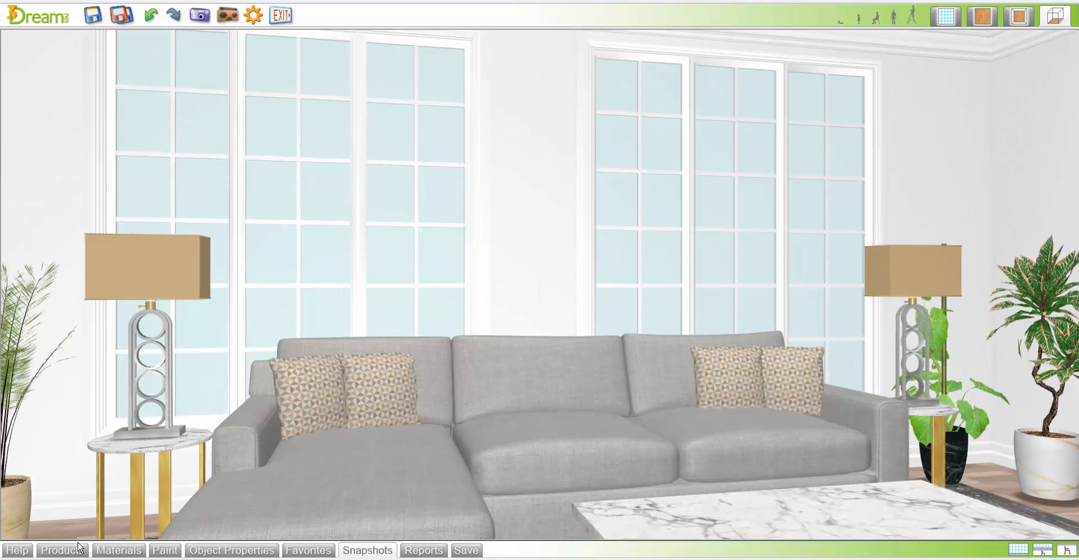
click(61, 550)
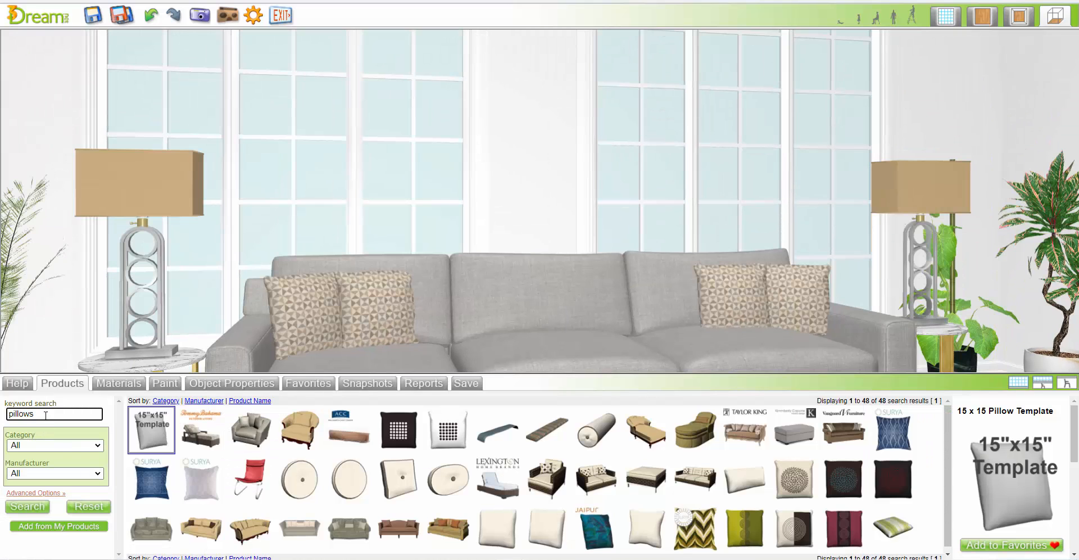
text(wind)
text( treat)
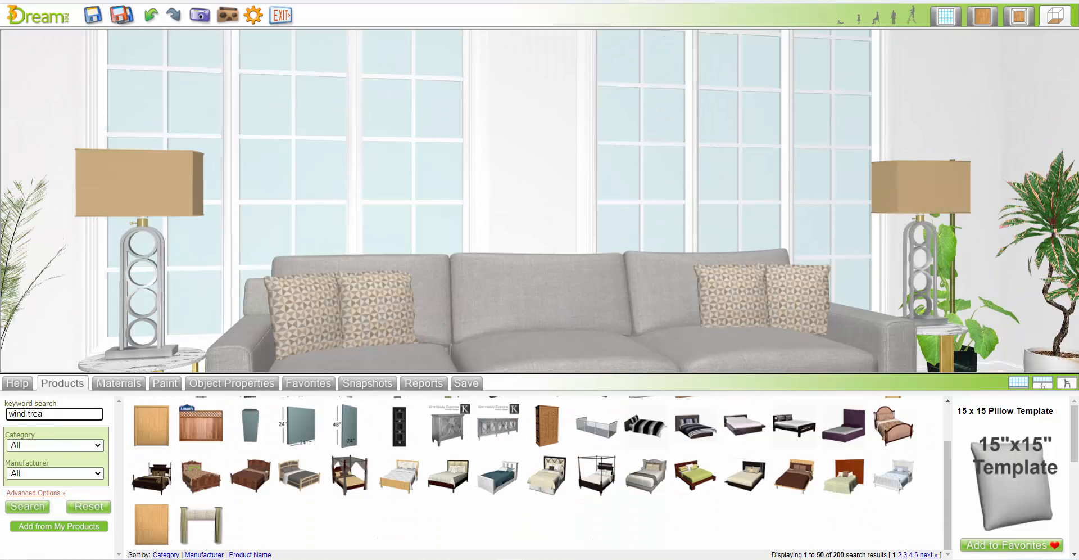
key(Return)
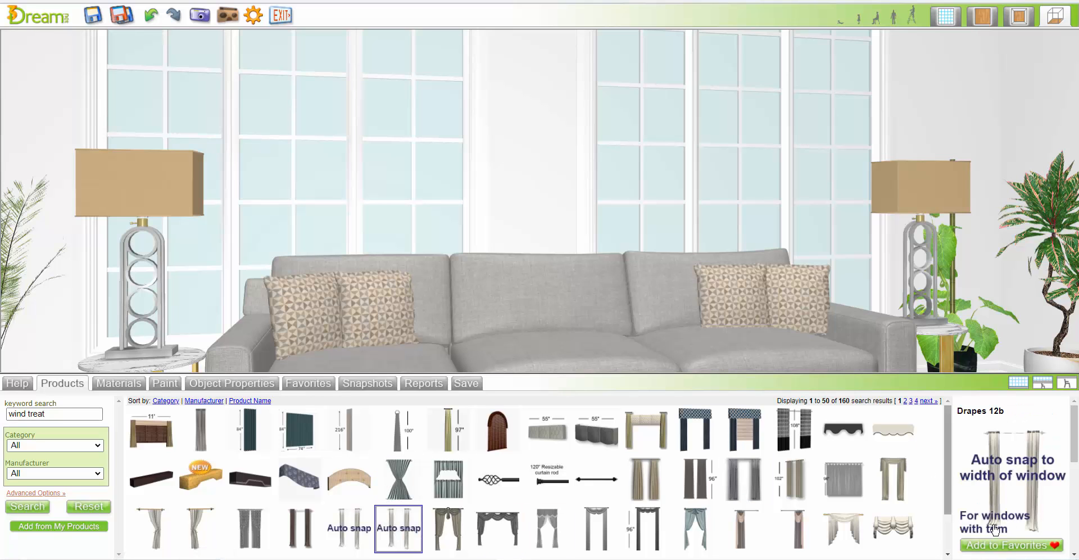
drag(998, 461, 335, 181)
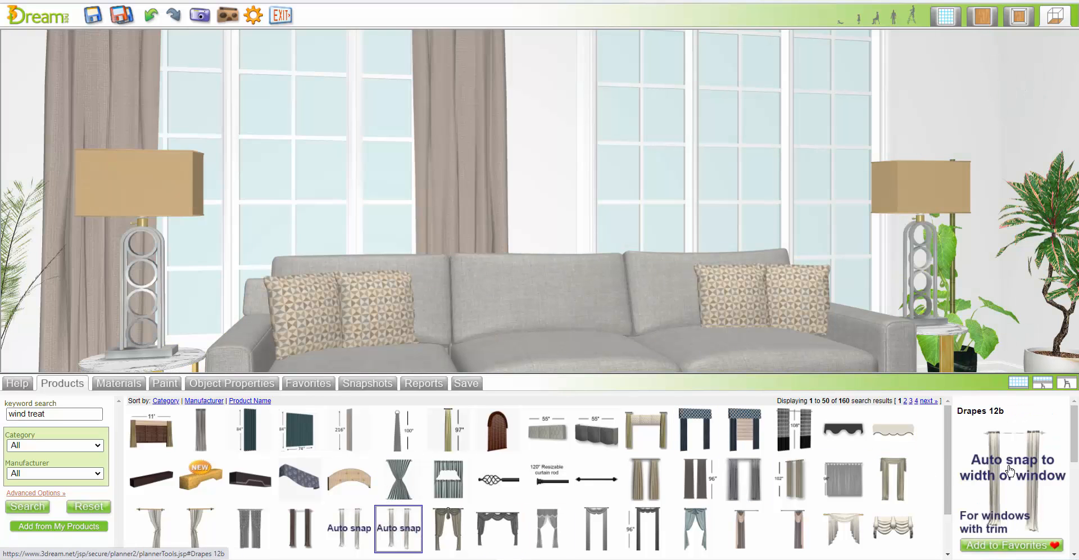
drag(1010, 470, 733, 179)
Raise the drapes on the window nearest the double doors so the rod hangs closer to the crown molding
click(362, 384)
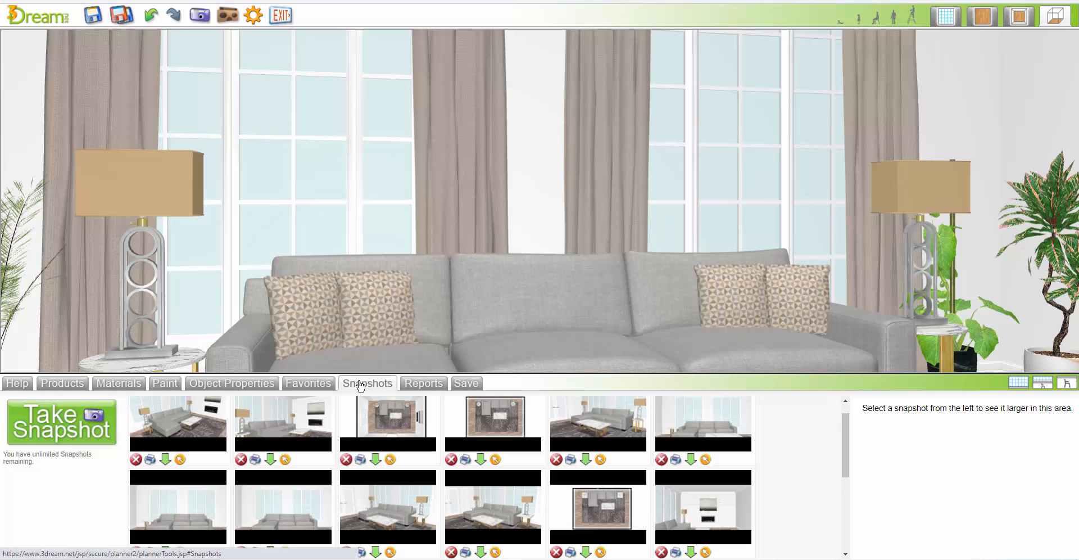
click(600, 460)
click(1019, 383)
scroll(950, 364, up, 5)
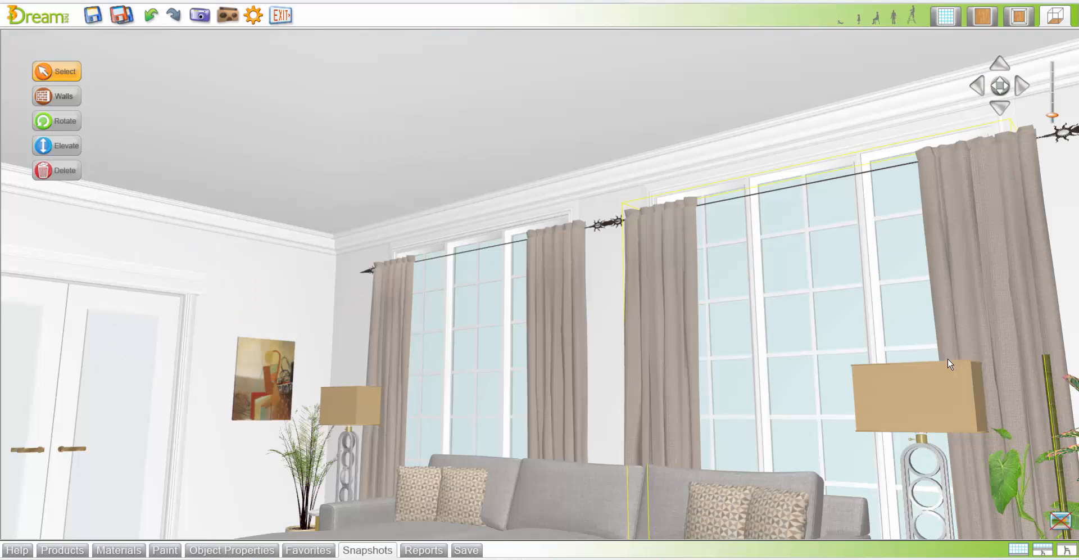
scroll(950, 363, down, 1)
click(595, 304)
click(568, 302)
click(410, 138)
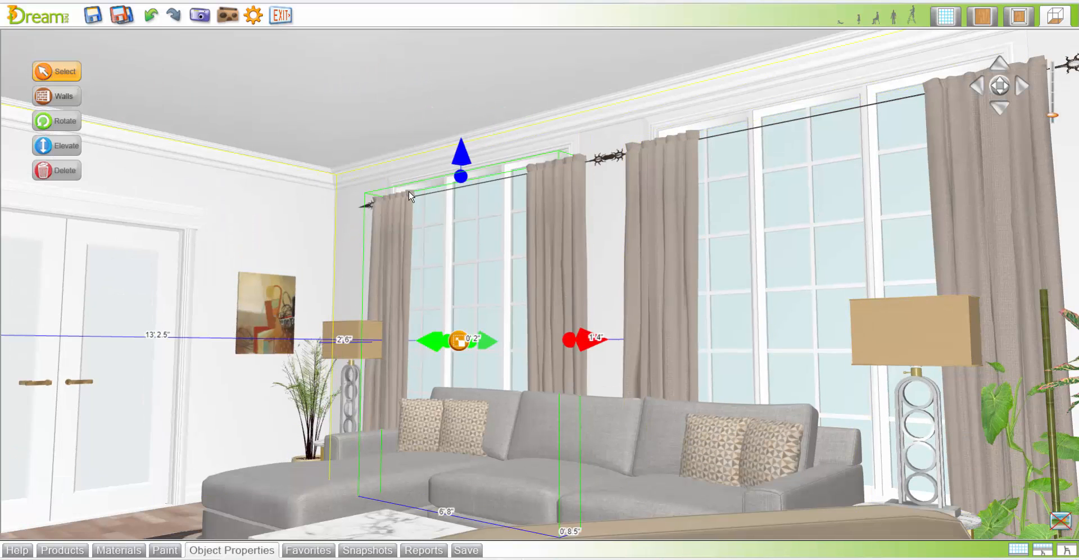
drag(461, 166, 458, 144)
click(459, 332)
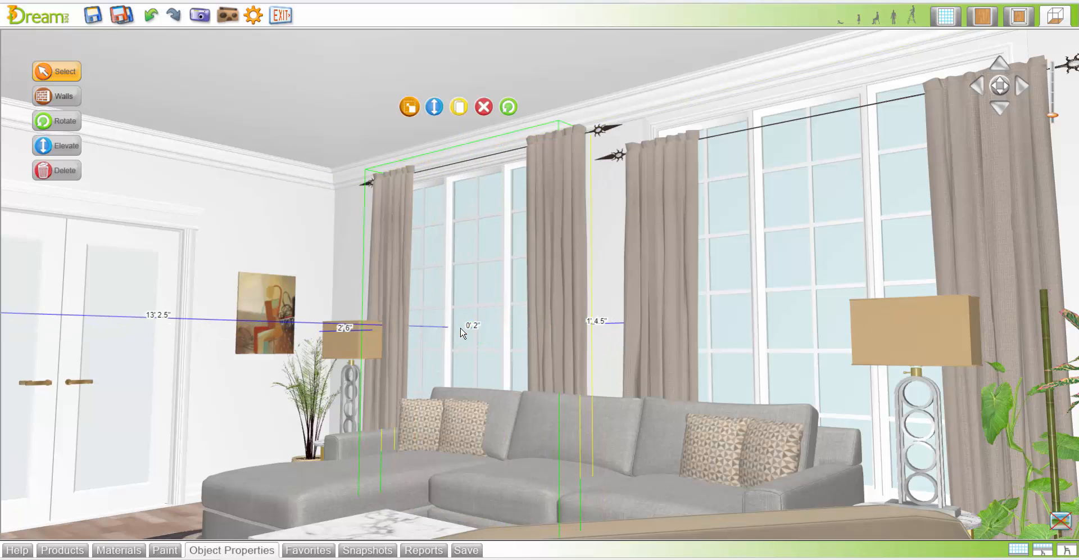
Delete the lower drapes on the other window and put a duplicate of the raised drapes in their place
click(667, 211)
key(Delete)
click(574, 177)
click(459, 109)
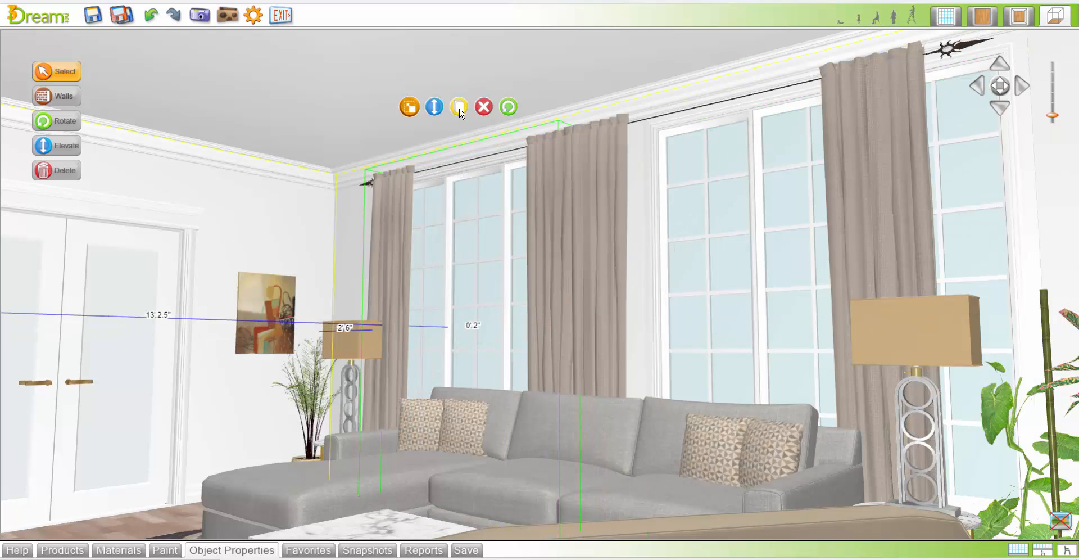
drag(863, 169, 926, 152)
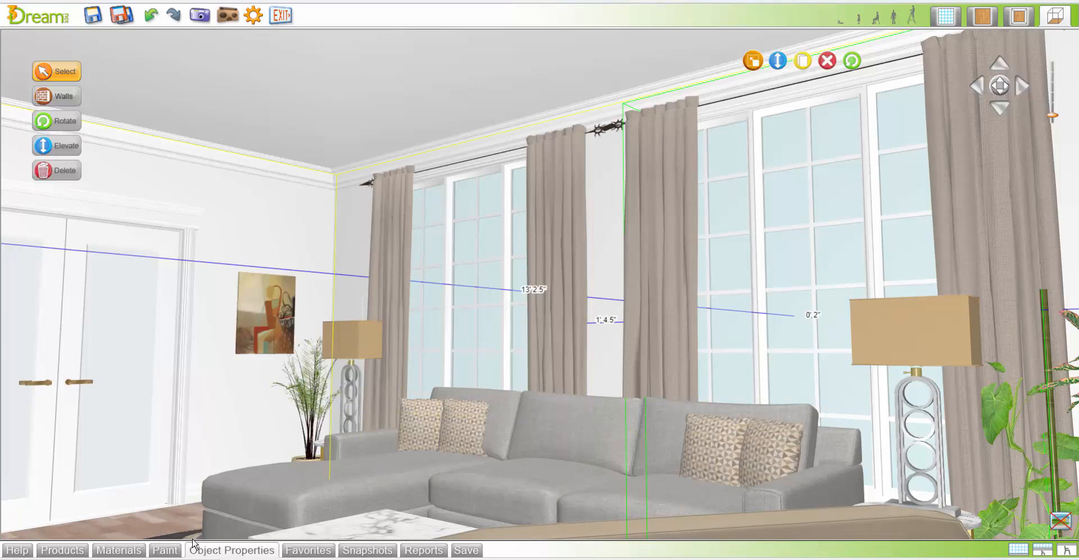
Examine the two draped windows and the seating area from farther back and from directly in front of the sectional
click(224, 551)
click(1016, 385)
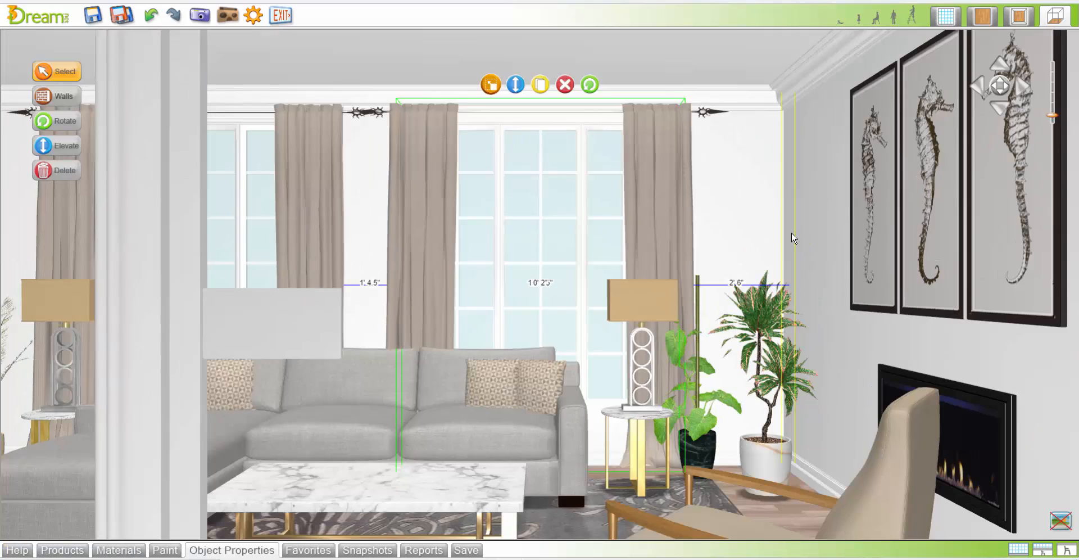
key(Left)
key(Left)
click(793, 238)
key(Up)
key(Up)
right_drag(781, 228, 791, 330)
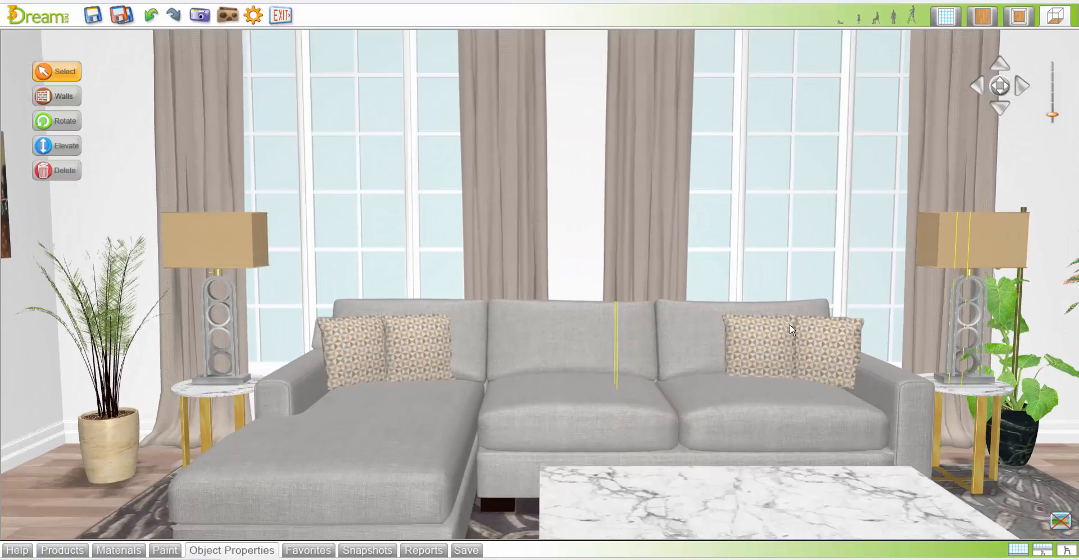
Search the products for "vase access" and place the Adrie Vase and an Uttermost bowl side by side on the coffee table
click(62, 550)
drag(49, 413, 8, 414)
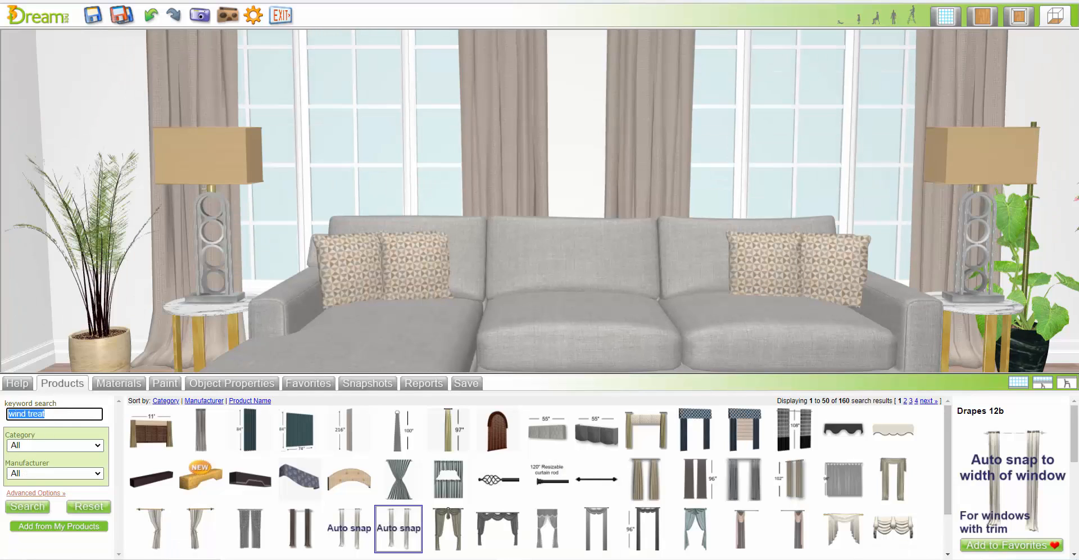
text(vase access)
key(Return)
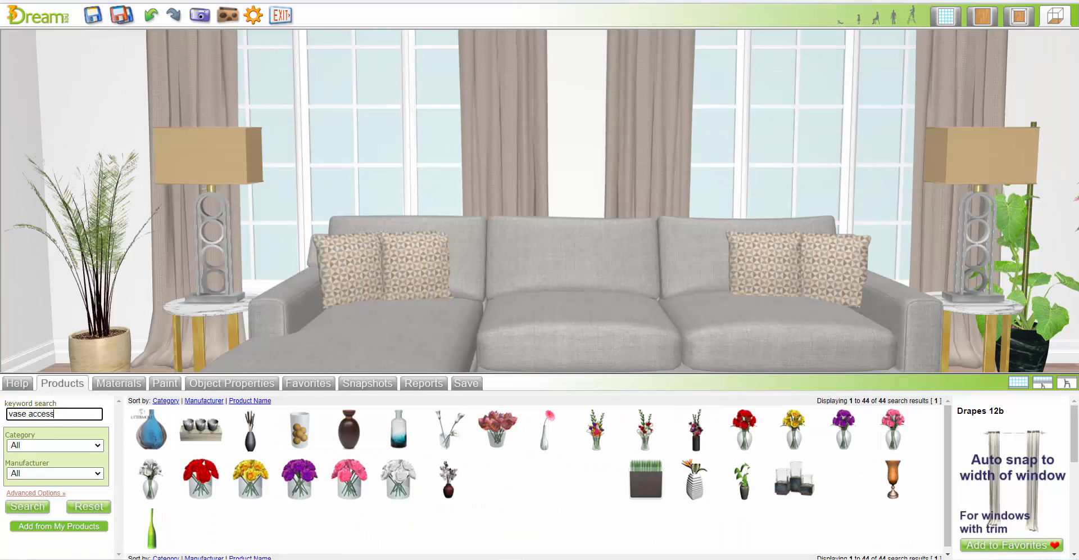
right_drag(498, 222, 501, 238)
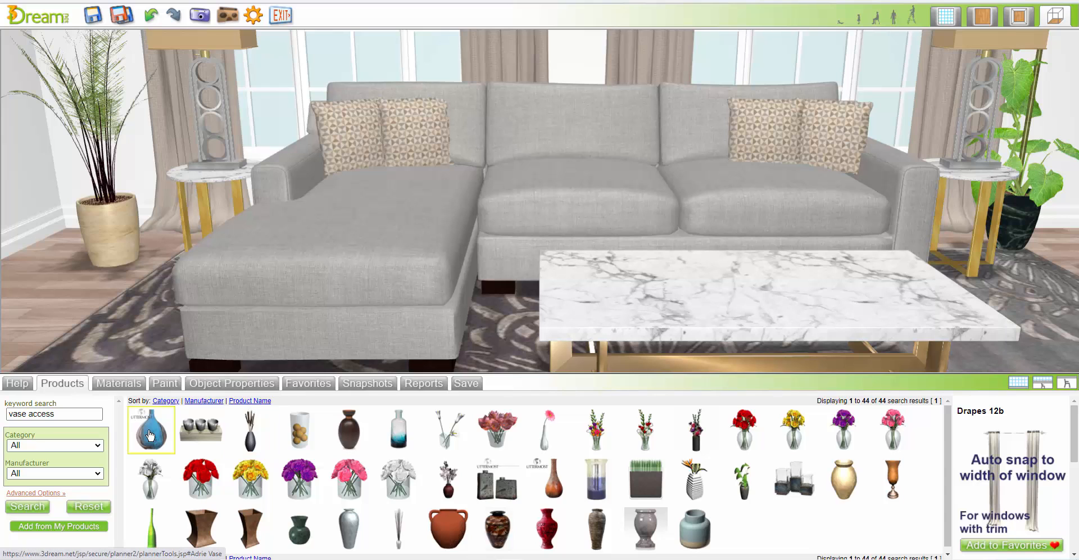
drag(150, 434, 897, 281)
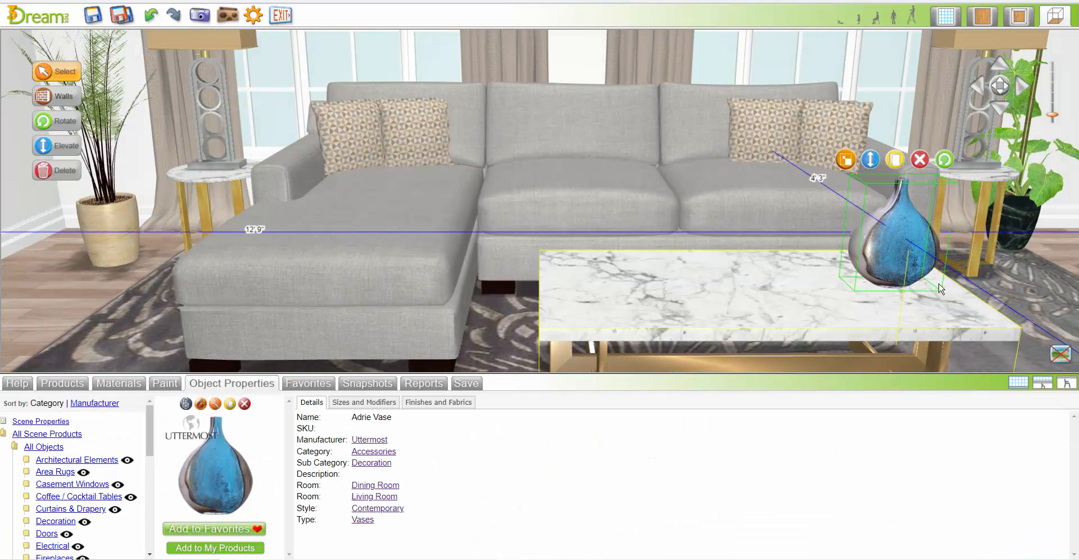
click(377, 451)
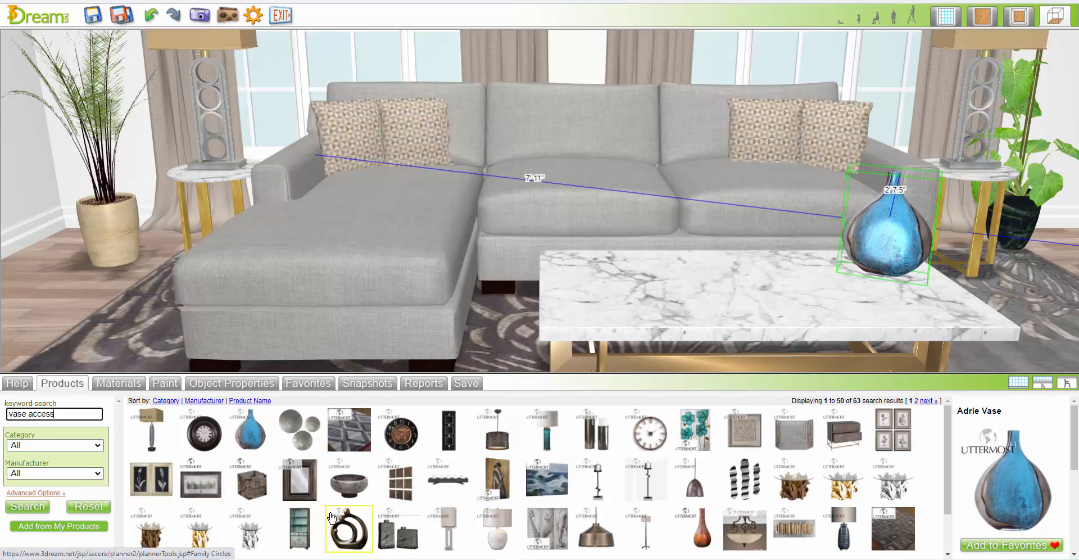
drag(353, 491, 793, 275)
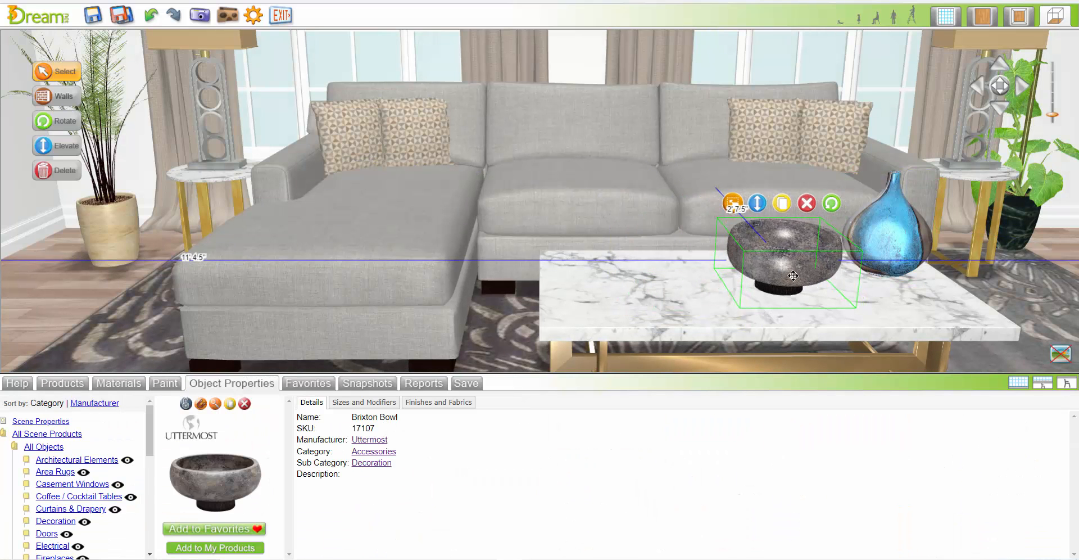
Search the materials for "metal" and try brushed stainless steel finishes on the New York Table Lamp's base, applying Barr White Metal
click(439, 402)
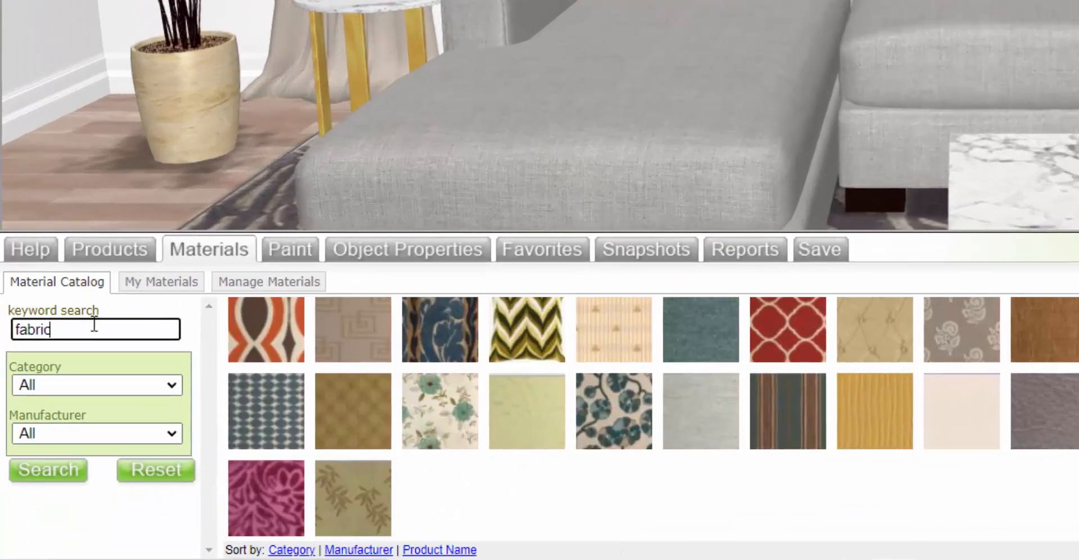
text(l)
key(Return)
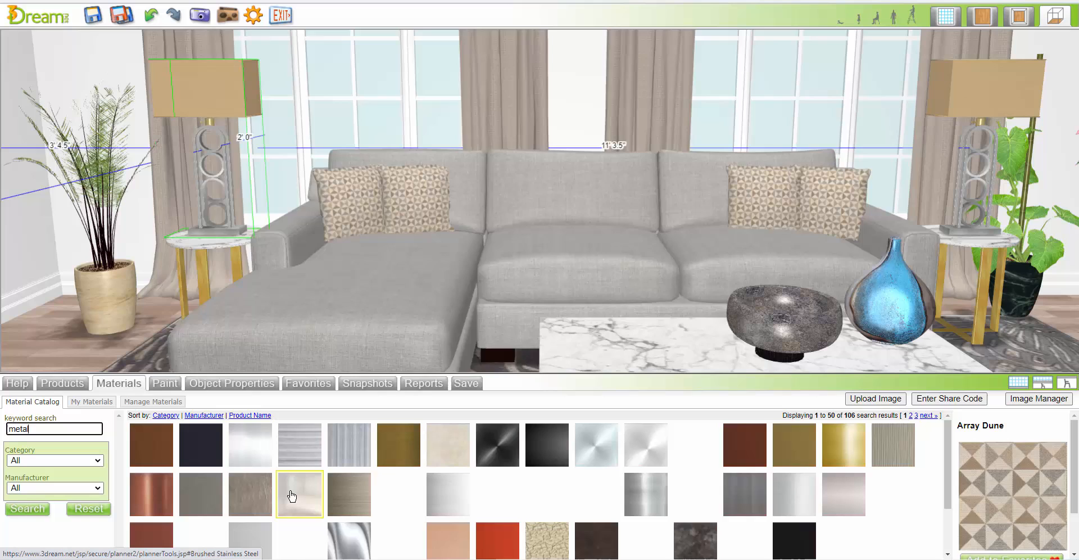
click(291, 495)
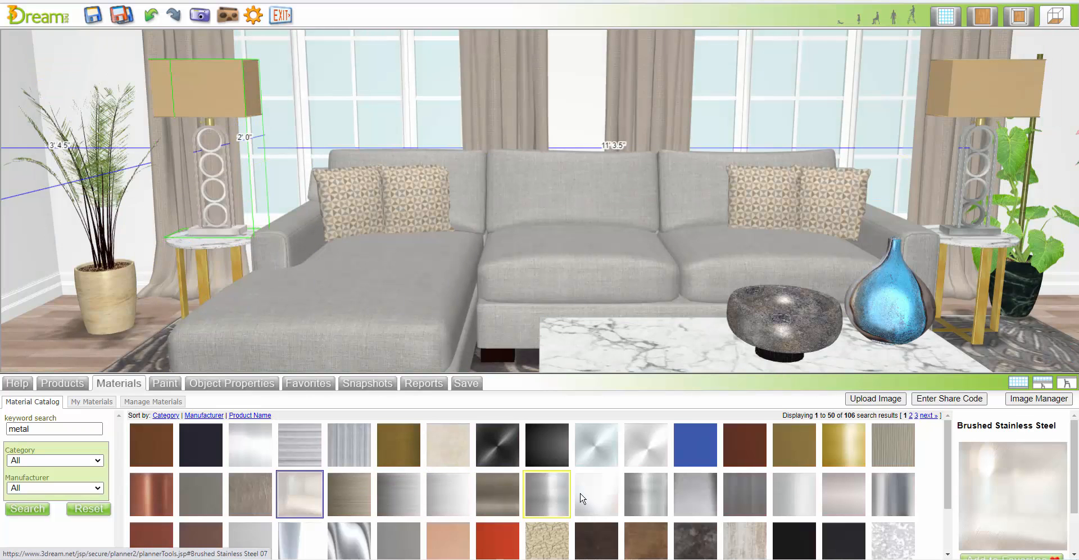
click(582, 497)
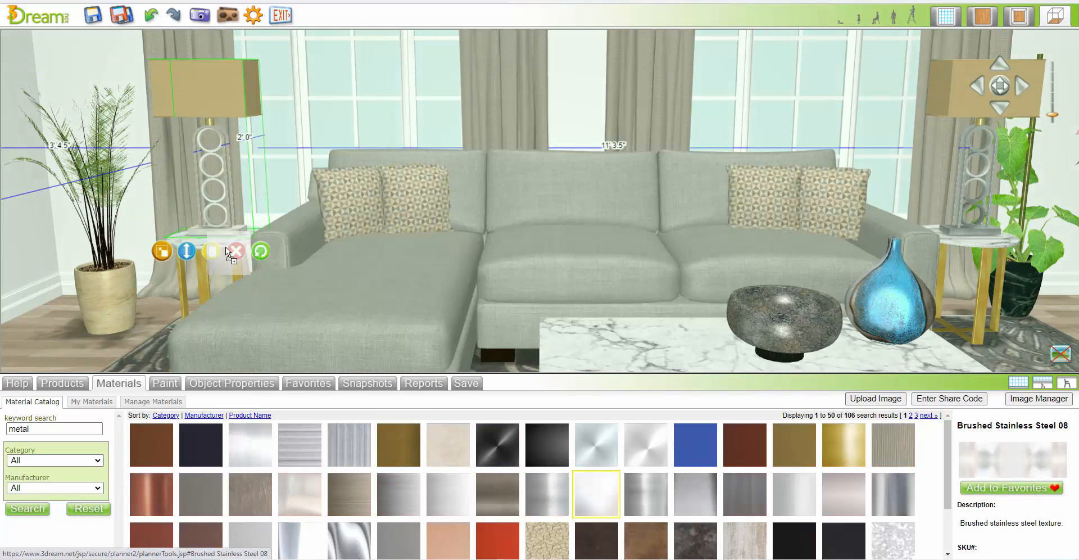
click(231, 383)
click(110, 387)
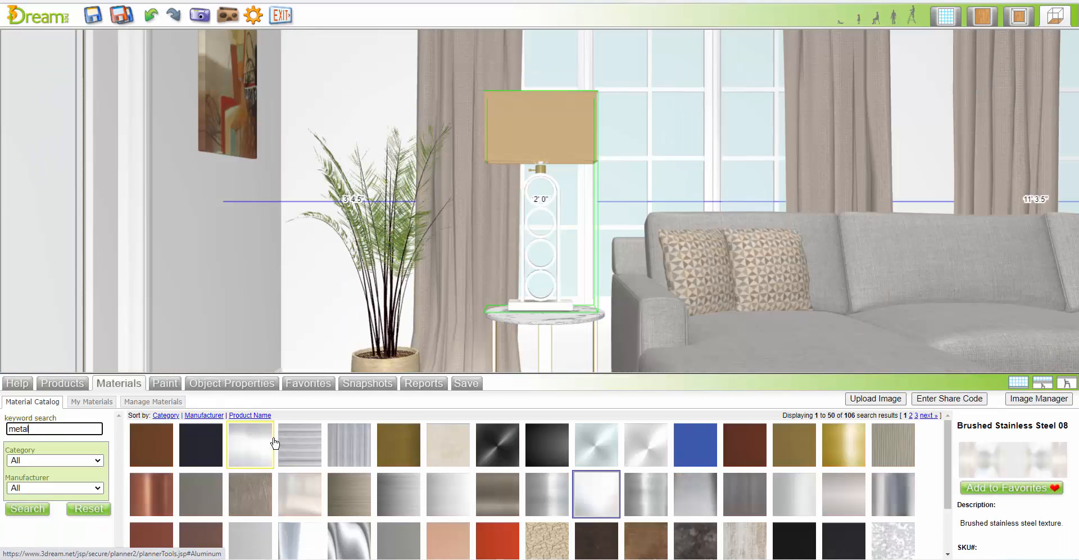
click(667, 447)
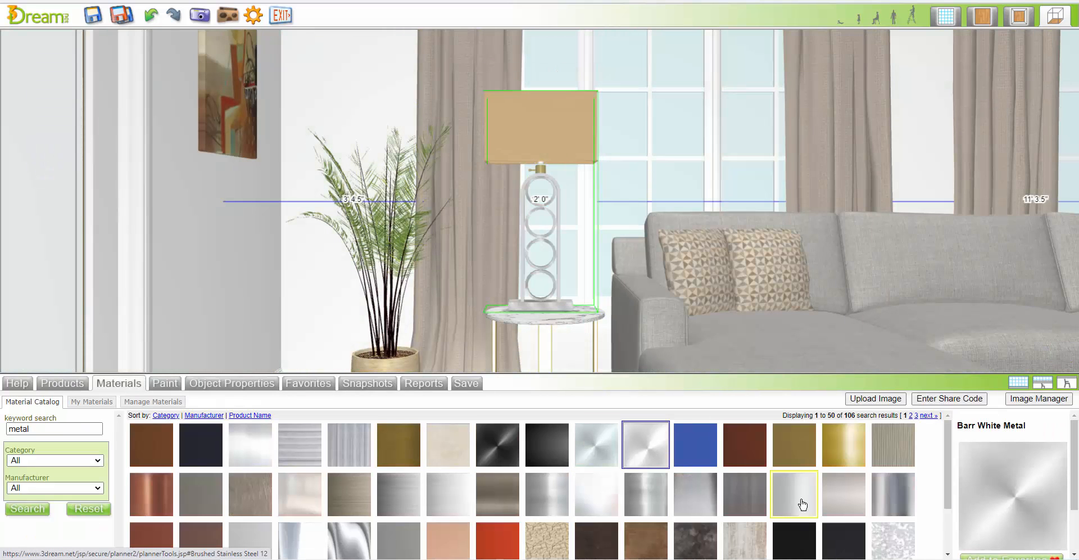
Finish the New York Table Lamp's base in Brushed Stainless Steel 12 and its shade in the recommended light beige material
drag(796, 502, 565, 309)
click(460, 474)
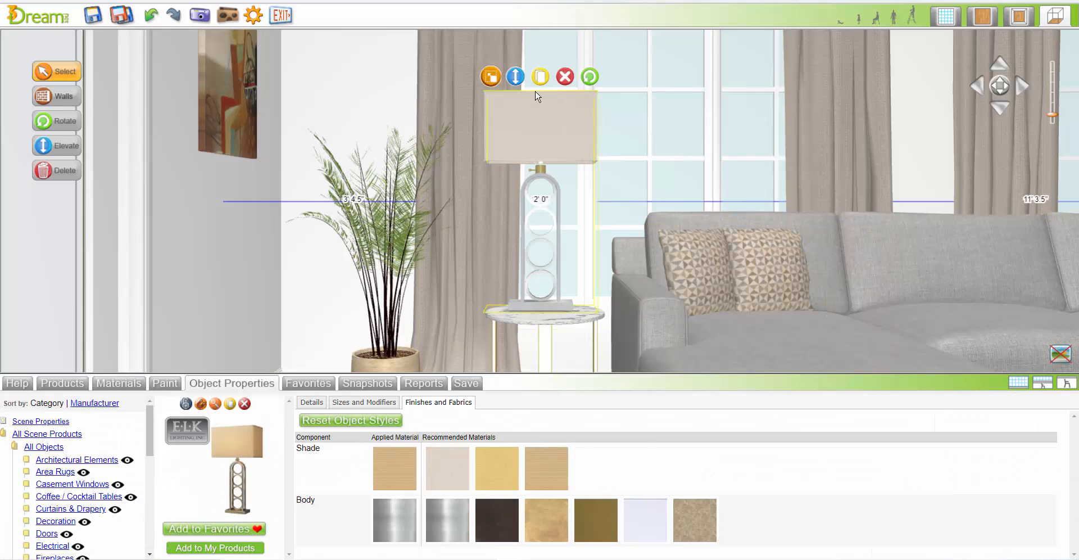
Delete the table lamp on the end table nearest the fireplace and put a duplicate of the refinished lamp in its place
click(984, 18)
click(646, 129)
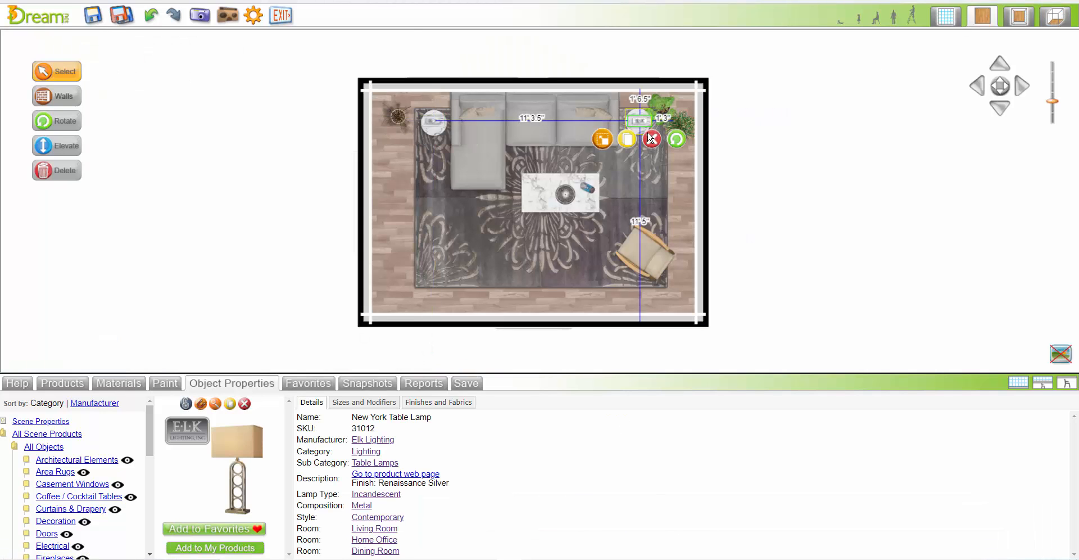
click(442, 126)
drag(460, 122, 641, 122)
Search the products for "electrical", place Electrical Outlet 02 on the wall behind the white planter, and nudge it toward the fireplace wall
click(1055, 17)
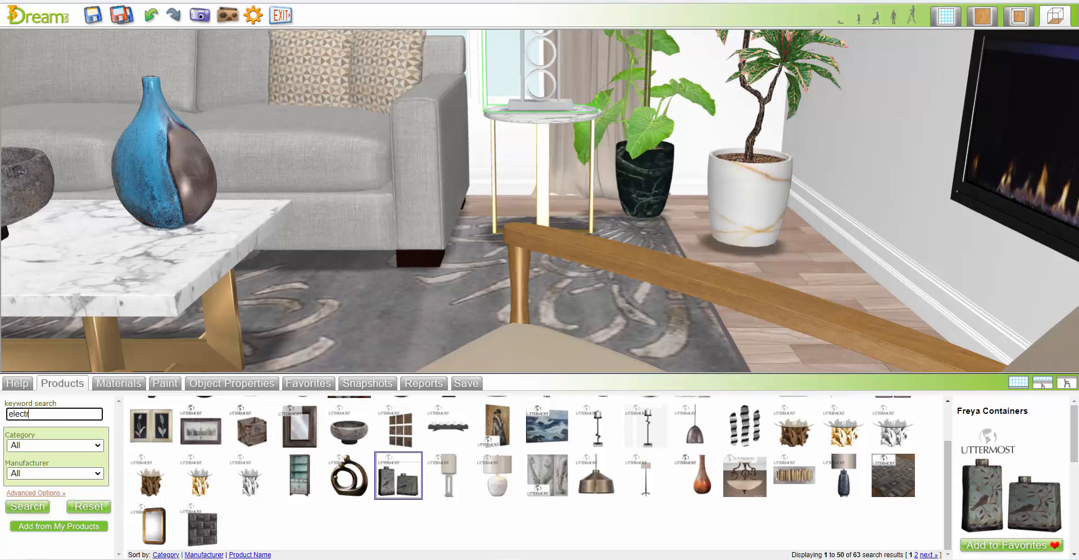
text(ical)
key(Return)
click(300, 528)
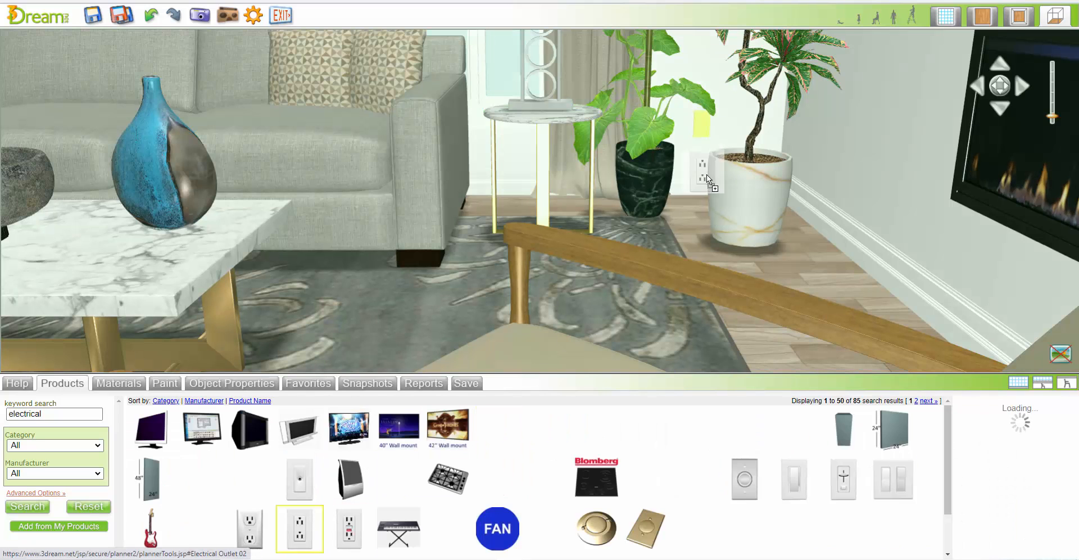
click(716, 127)
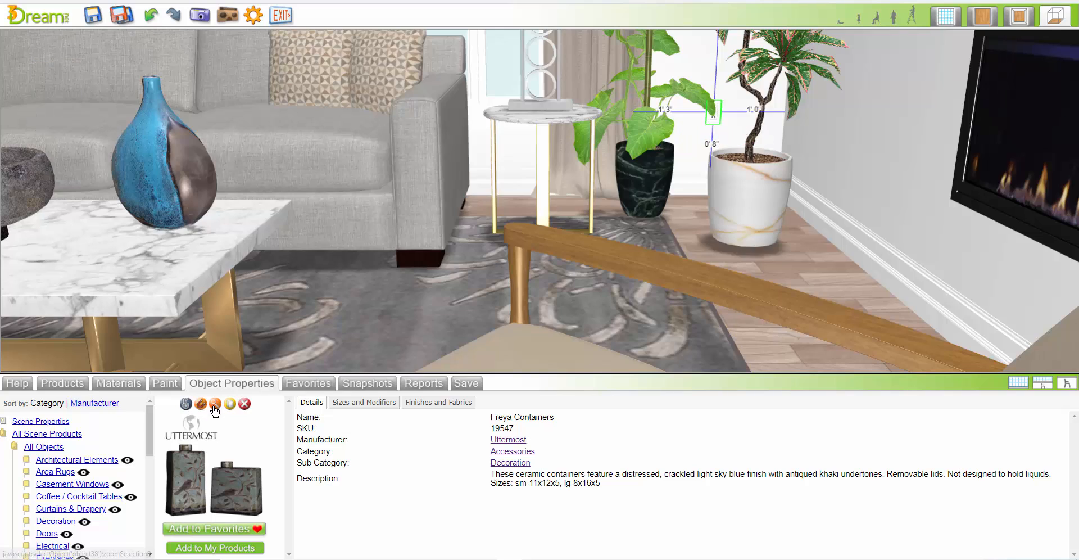
key(Right)
key(Right)
key(Right)
key(Right)
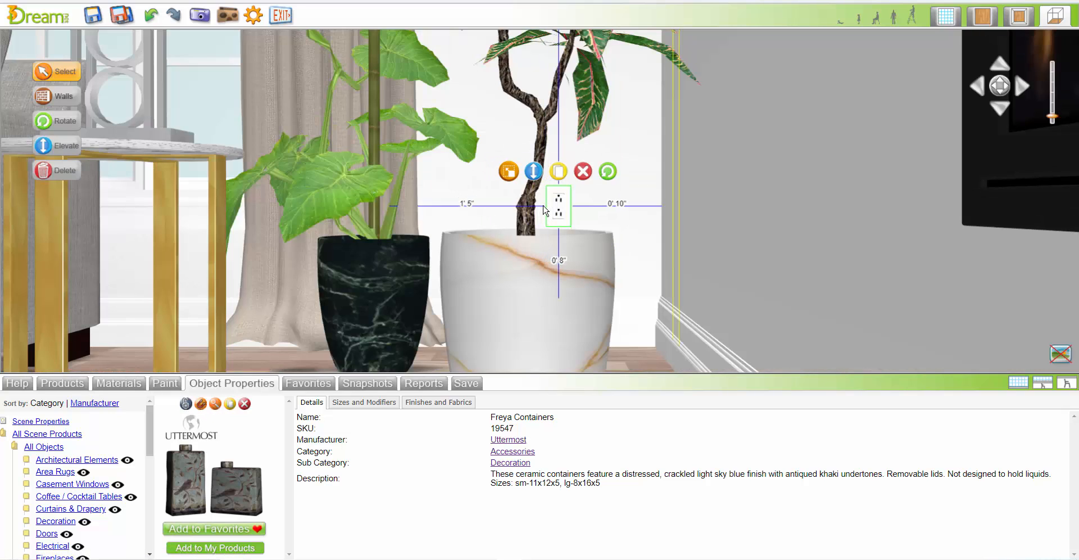
click(642, 193)
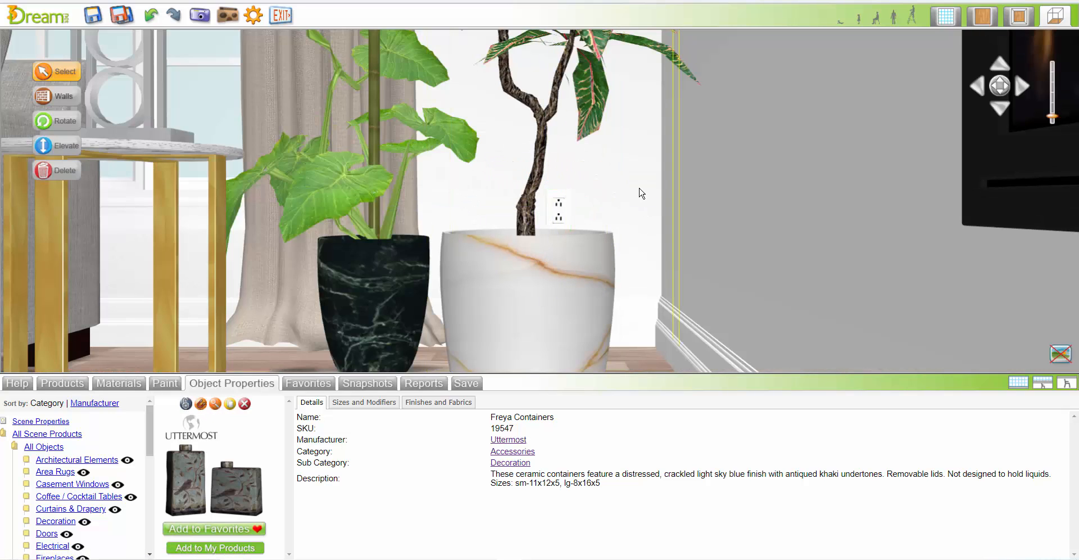
Search the products for "console" and place the Vanguard Cohiba Table against the empty wall opposite the windows, near the double-door wall
click(968, 88)
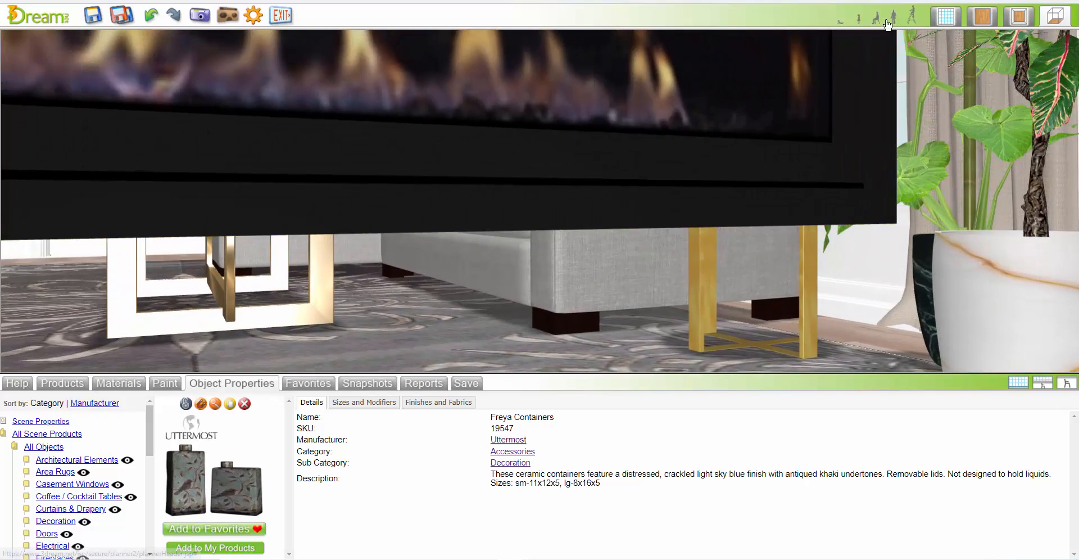
click(887, 22)
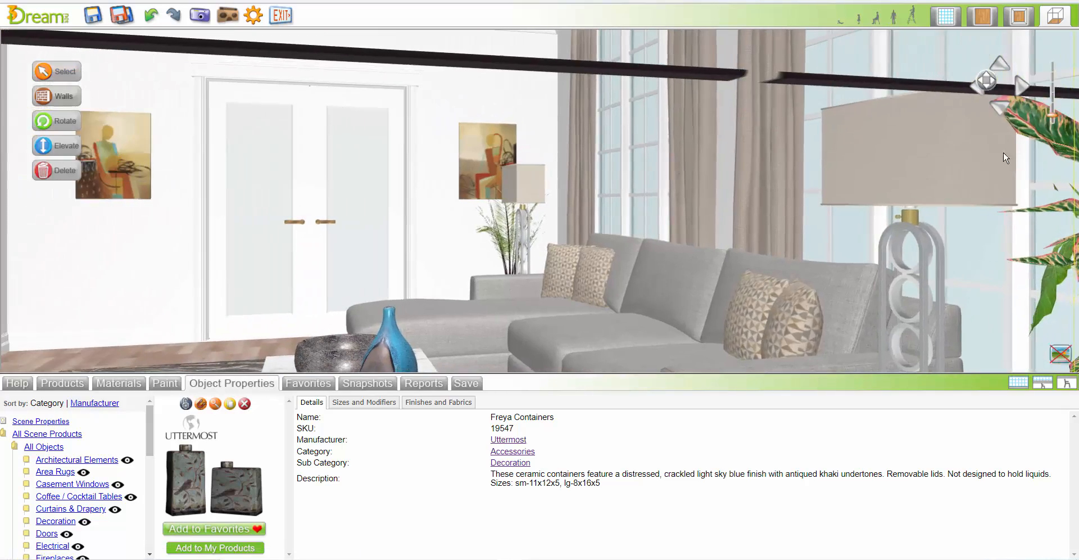
click(1023, 385)
drag(1002, 84, 831, 164)
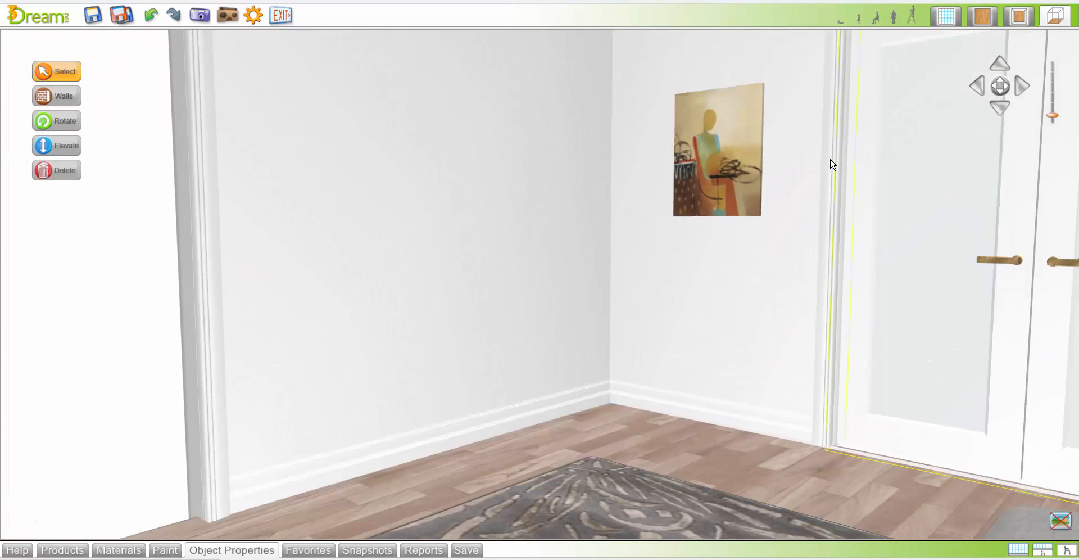
click(61, 550)
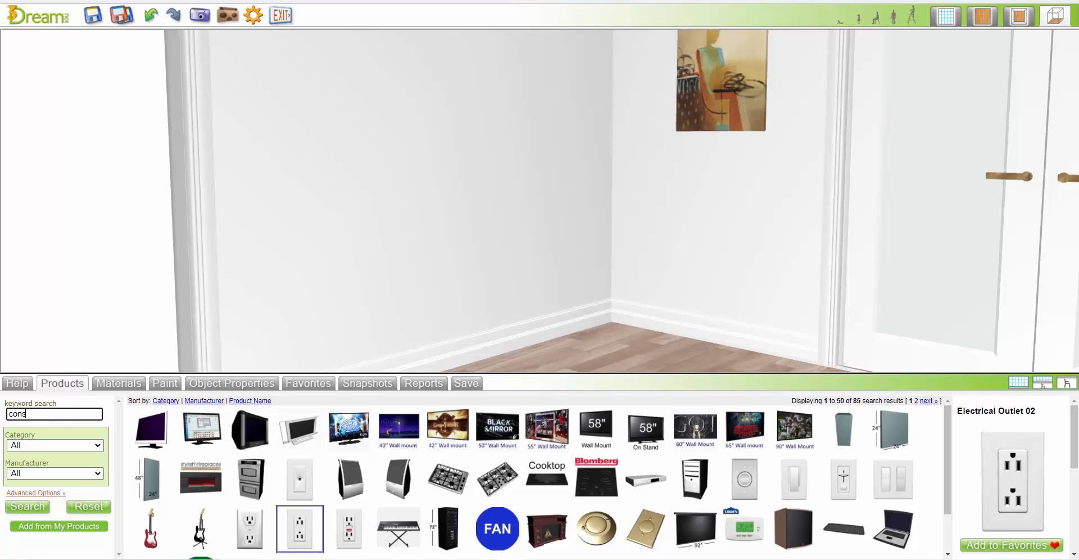
text(ole)
key(Return)
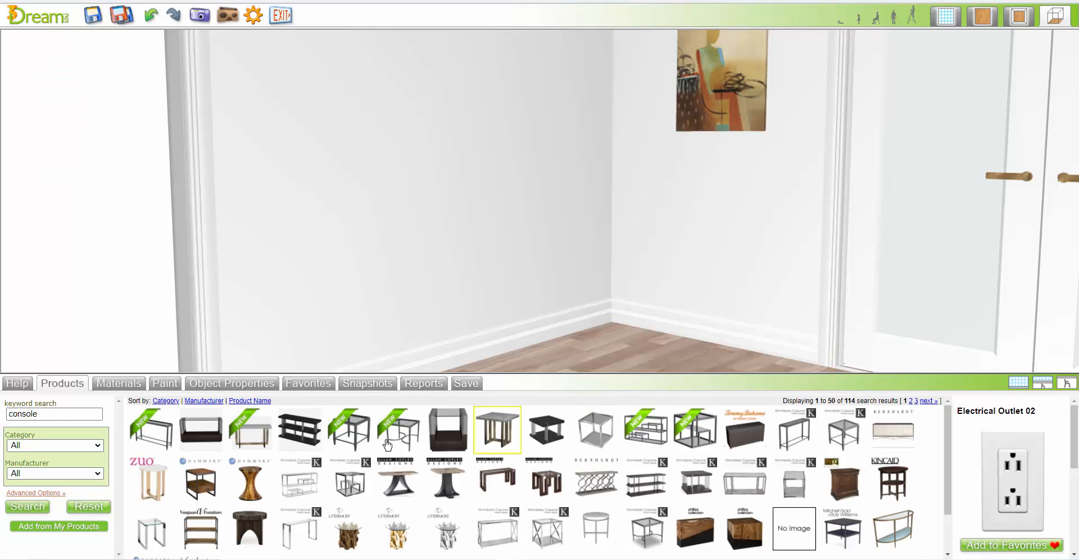
mouse_move(315, 485)
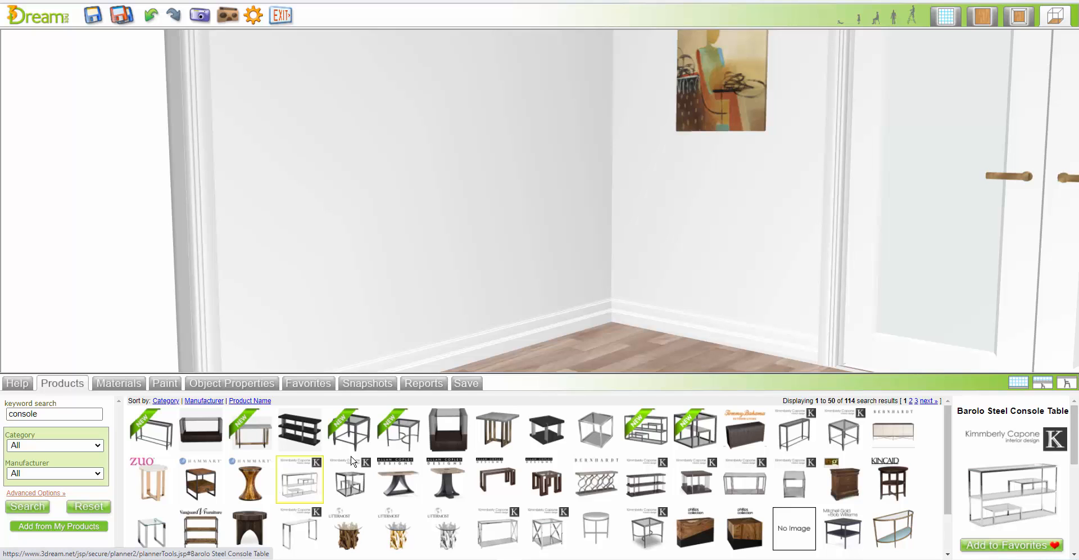
mouse_move(200, 527)
drag(200, 527, 447, 349)
click(449, 350)
Search the products for "access" and place Globe 01 and a geometric wire sphere on the console table and an orange vase beside it
click(62, 382)
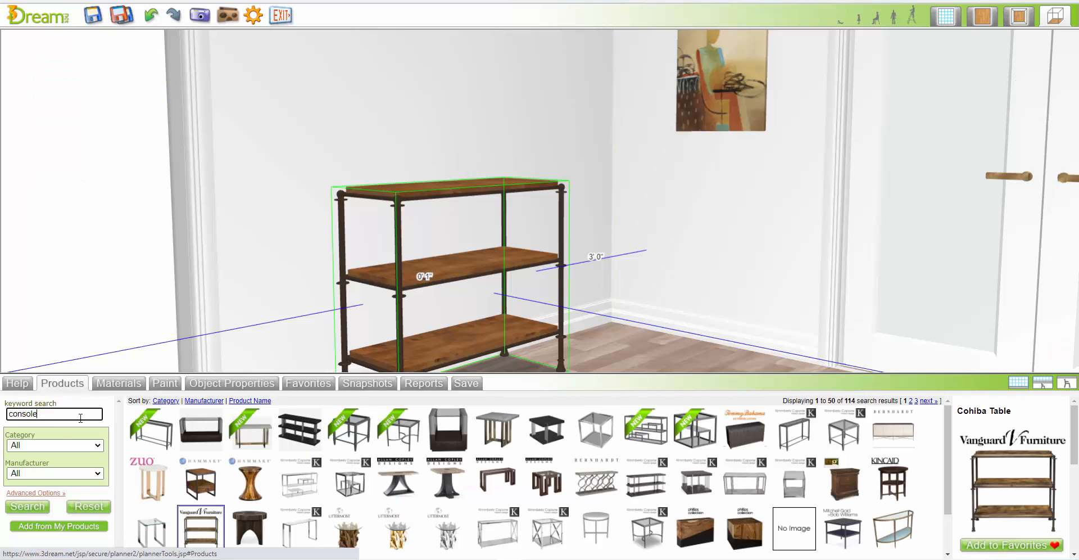
text(access)
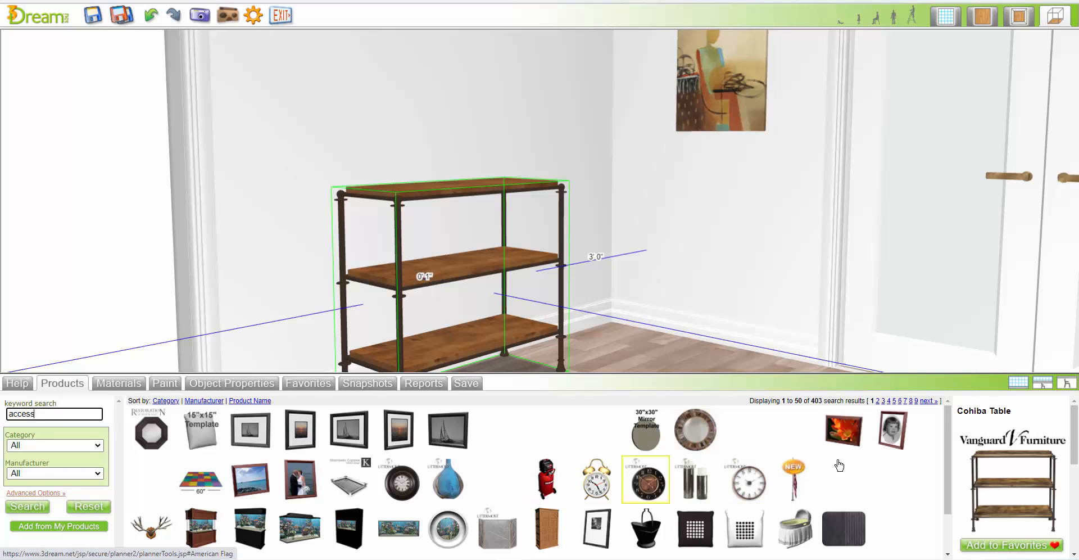
click(647, 481)
click(982, 16)
drag(490, 213, 483, 206)
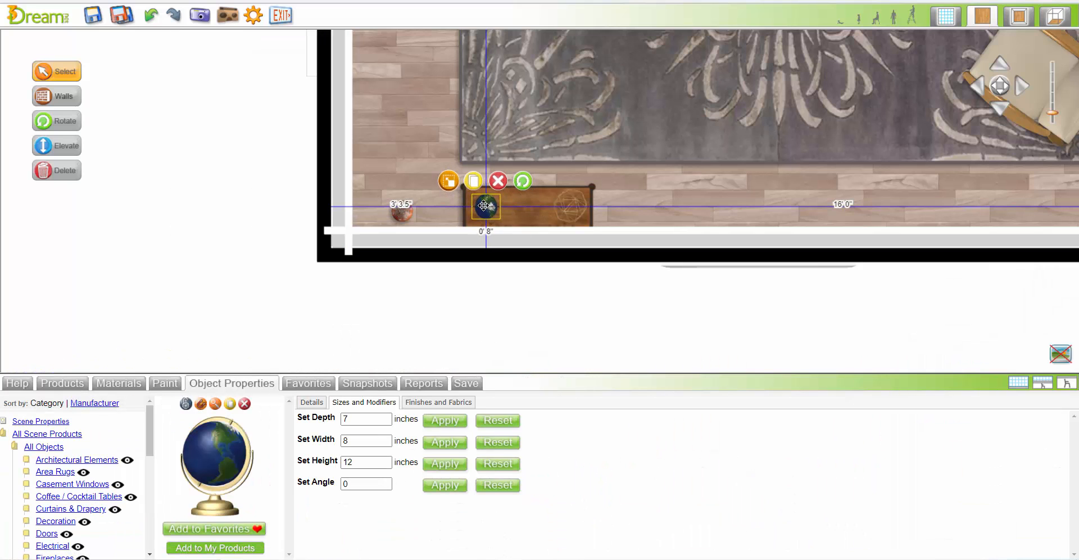
Examine the Cohiba Table and its accessories in 3D, from above, and facing its wall from inside the room
click(1056, 18)
click(453, 232)
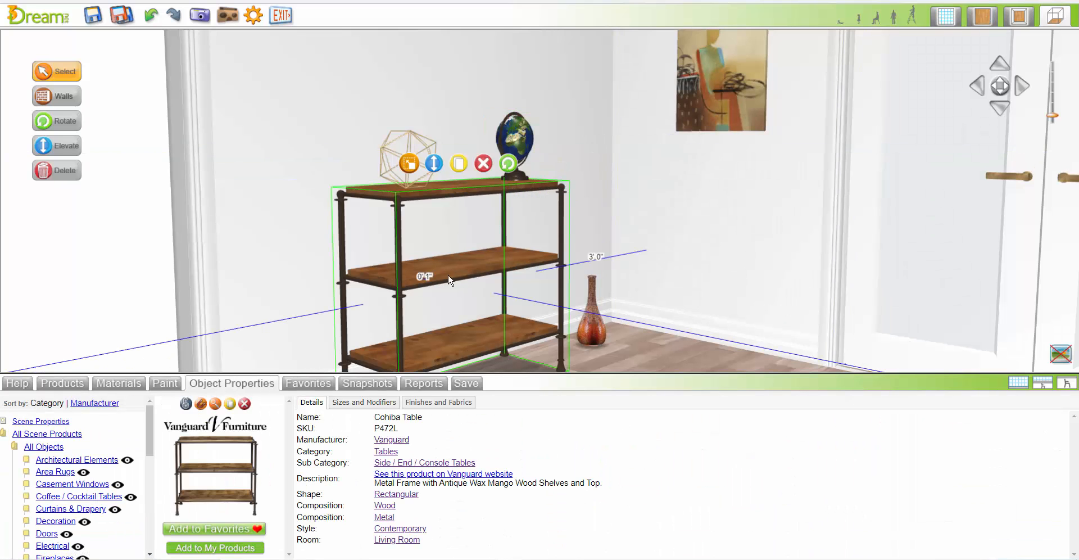
click(215, 404)
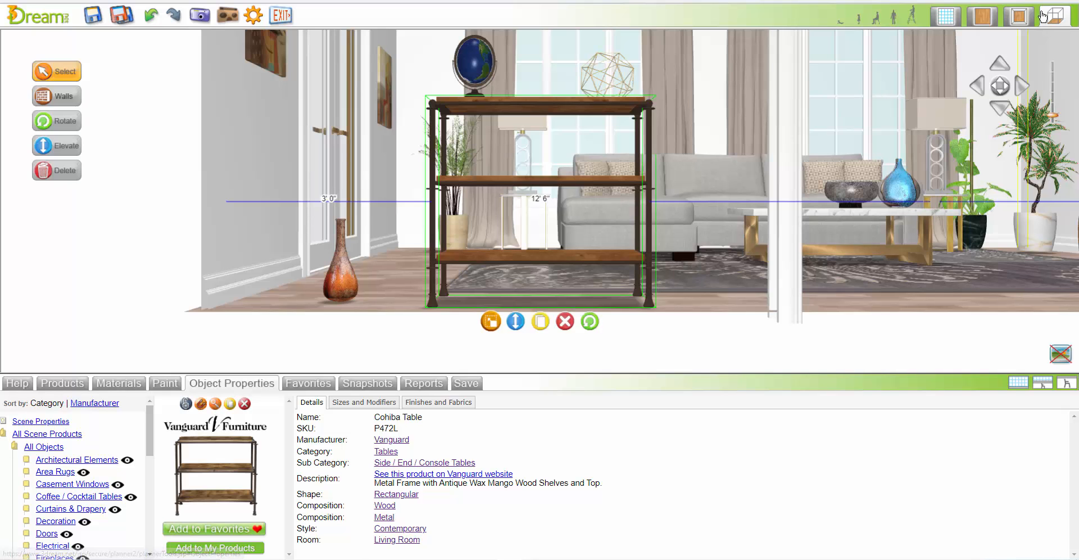
click(1019, 16)
drag(754, 169, 768, 227)
click(542, 344)
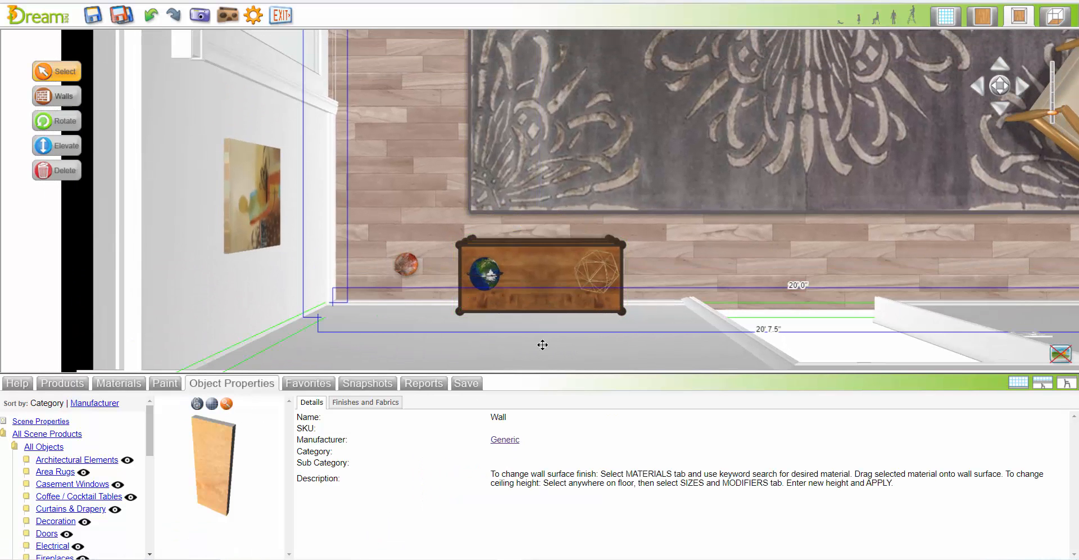
click(226, 403)
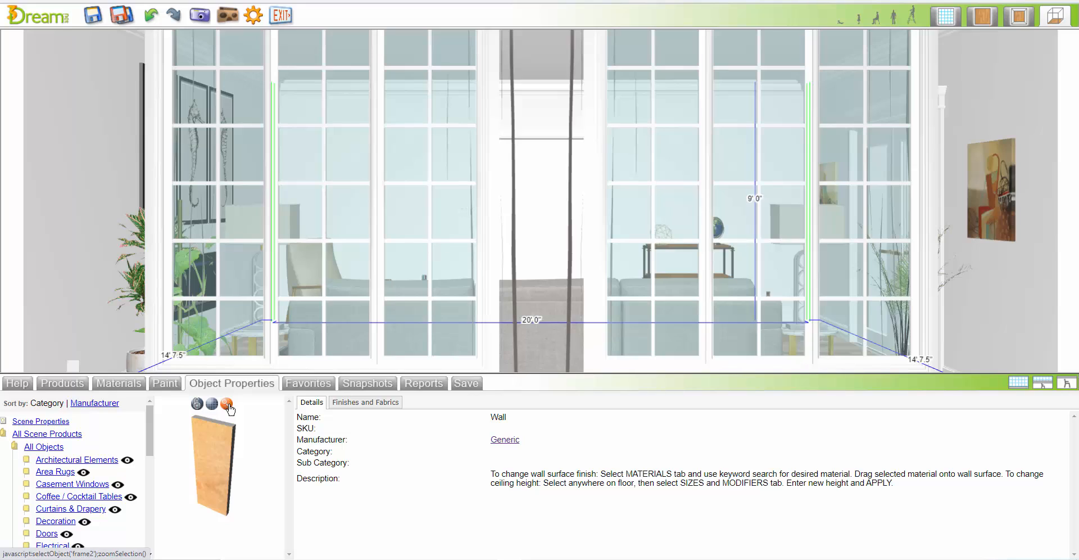
mouse_move(969, 93)
mouse_move(1001, 87)
mouse_down()
mouse_move(1009, 67)
mouse_move(990, 76)
mouse_move(999, 84)
mouse_up()
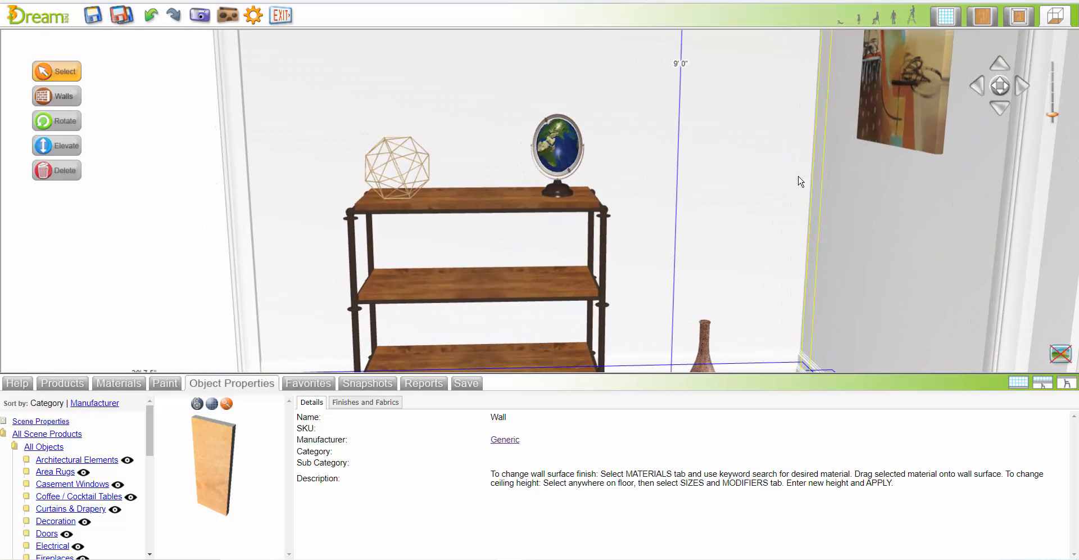
Search the products for "art" and hang the Uttermost Arline Shadow Box on the wall above the console table
click(59, 384)
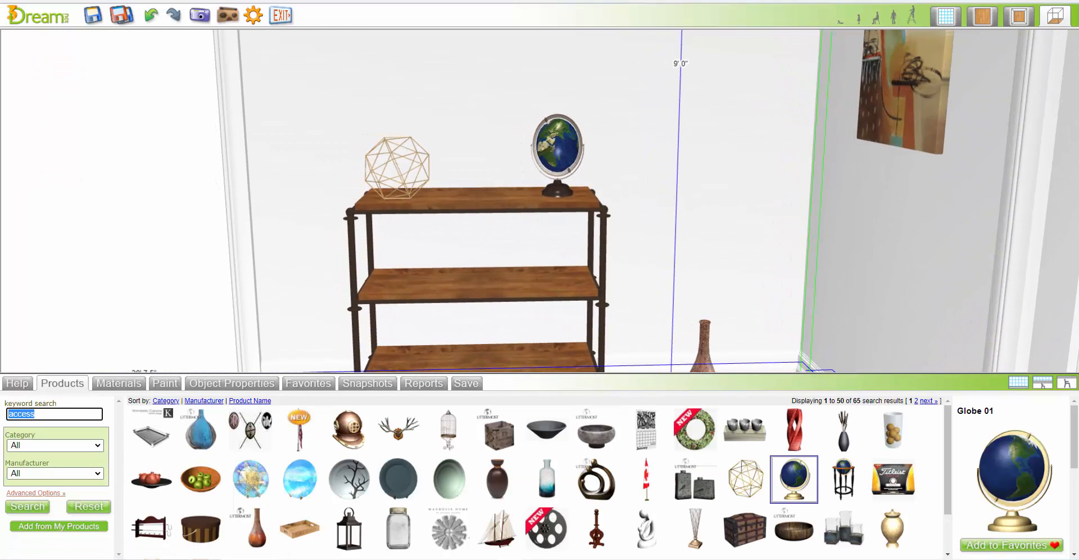
text(rt)
key(Return)
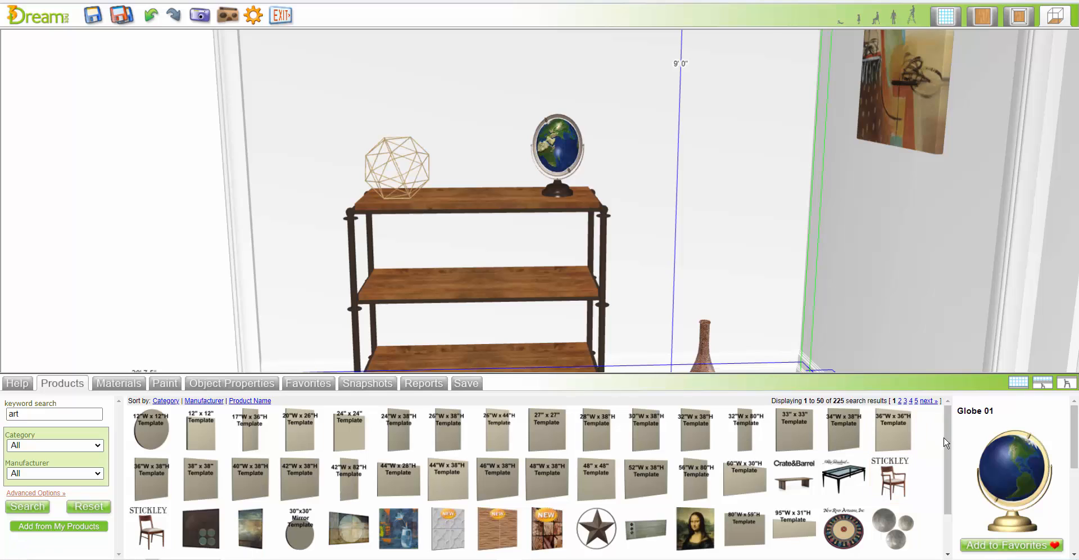
drag(946, 442, 947, 509)
click(928, 554)
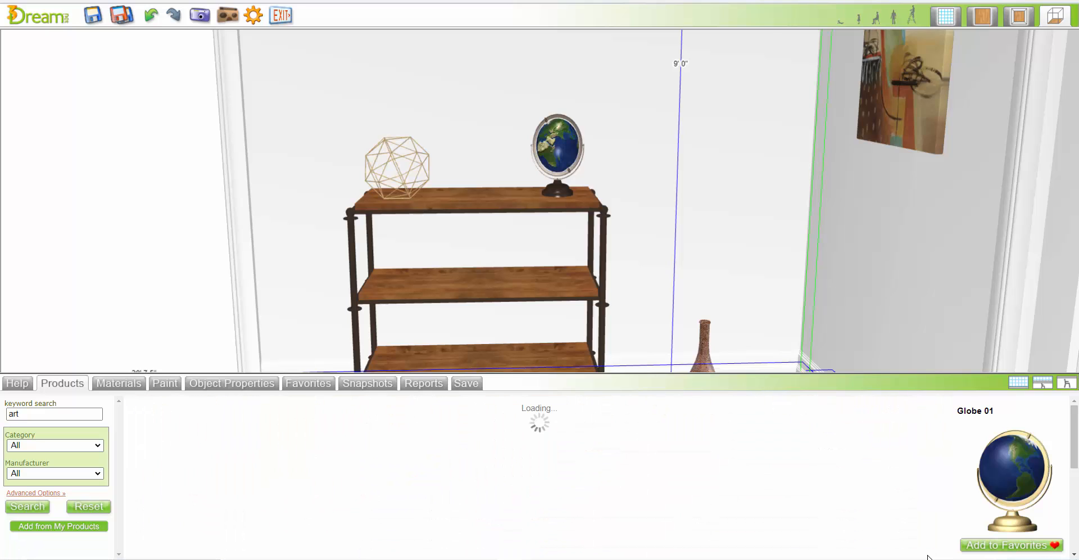
click(201, 430)
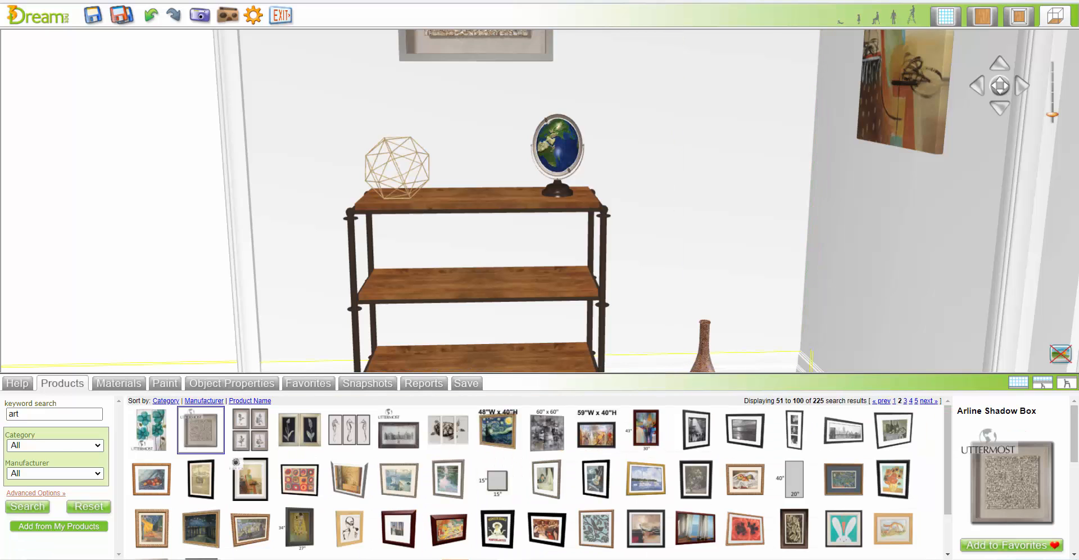
Search the products for "books" and place Books 04 on the console's middle shelf and Books 03 on its lowest shelf
text(books)
key(Return)
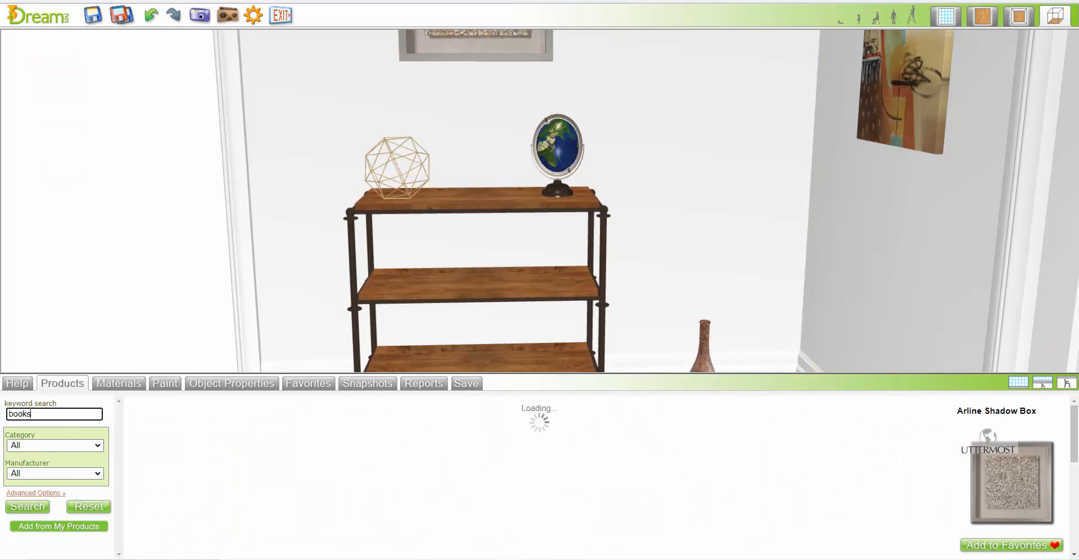
drag(504, 482, 441, 266)
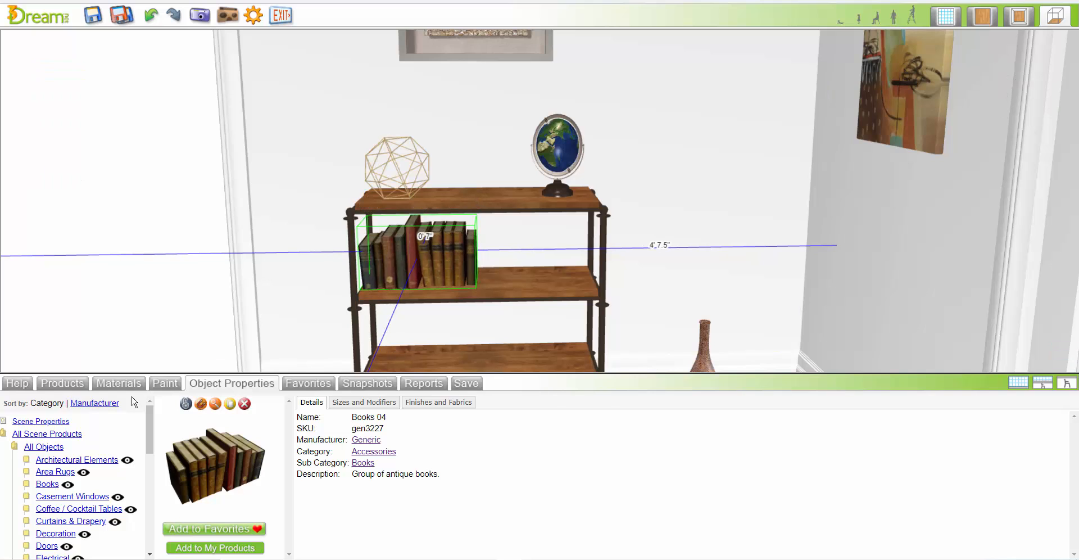
drag(464, 492, 481, 357)
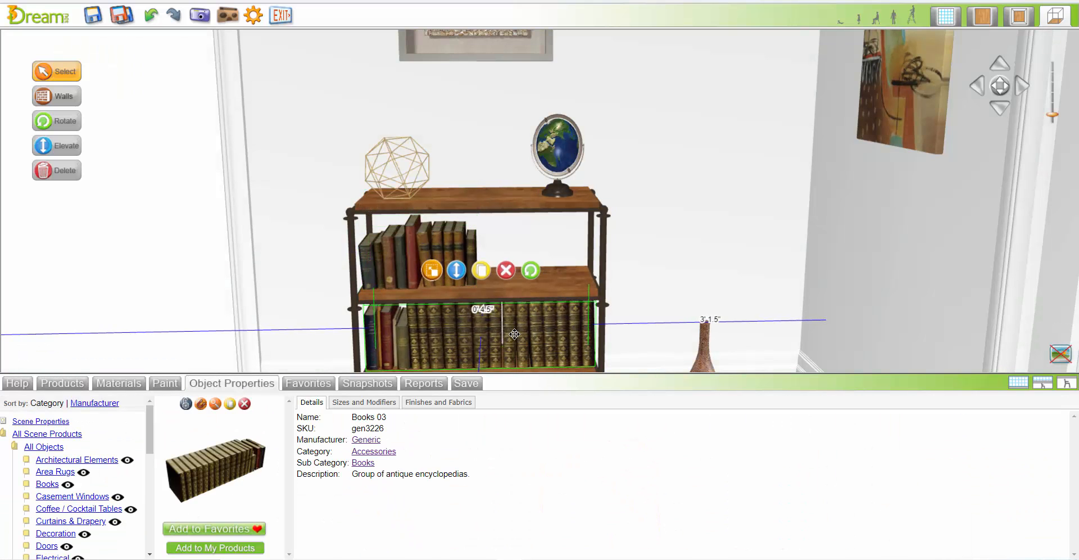
Move the globe to the console's middle shelf and set the Kadam Vase 01 on the console's top in its place
click(912, 341)
drag(705, 349, 538, 238)
drag(513, 169, 562, 169)
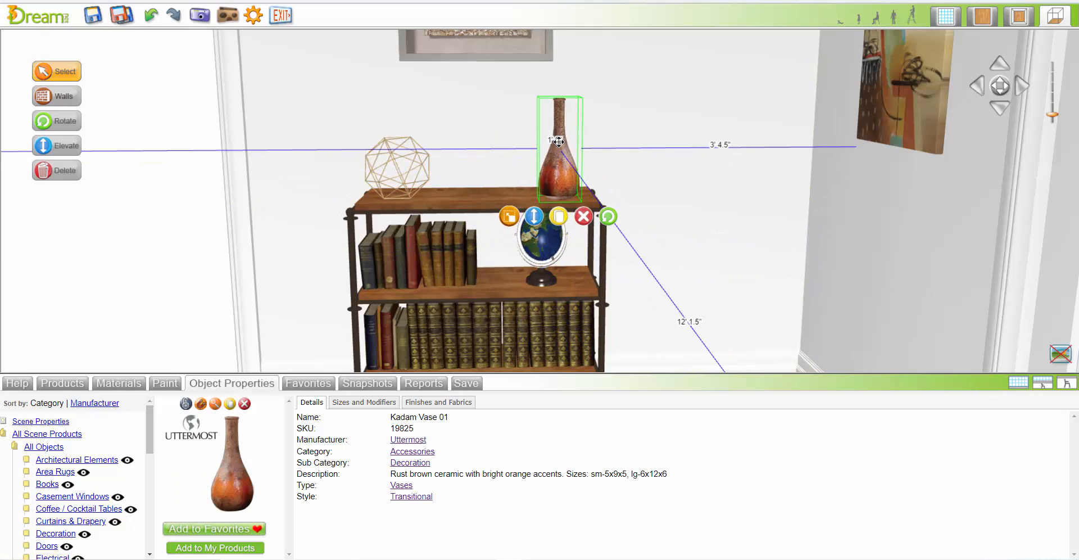
Reposition the Arline Shadow Box so it hangs centered above the console table
click(1019, 382)
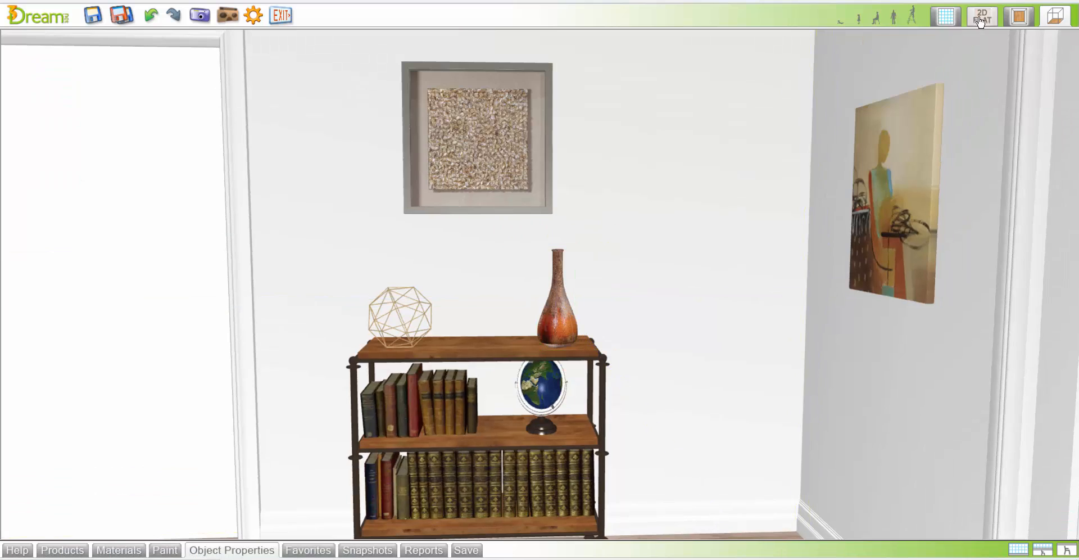
drag(561, 144, 561, 163)
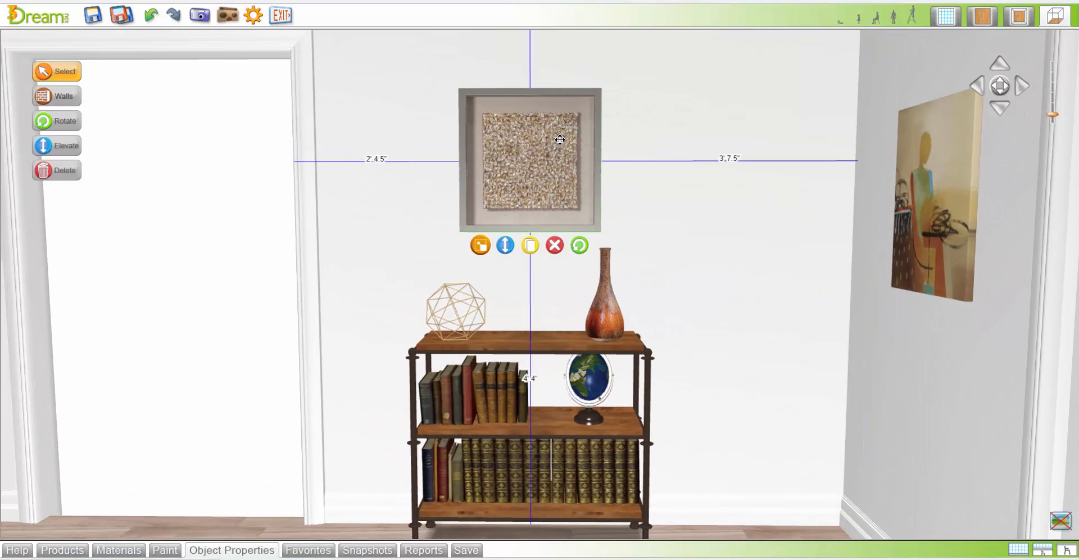
click(641, 46)
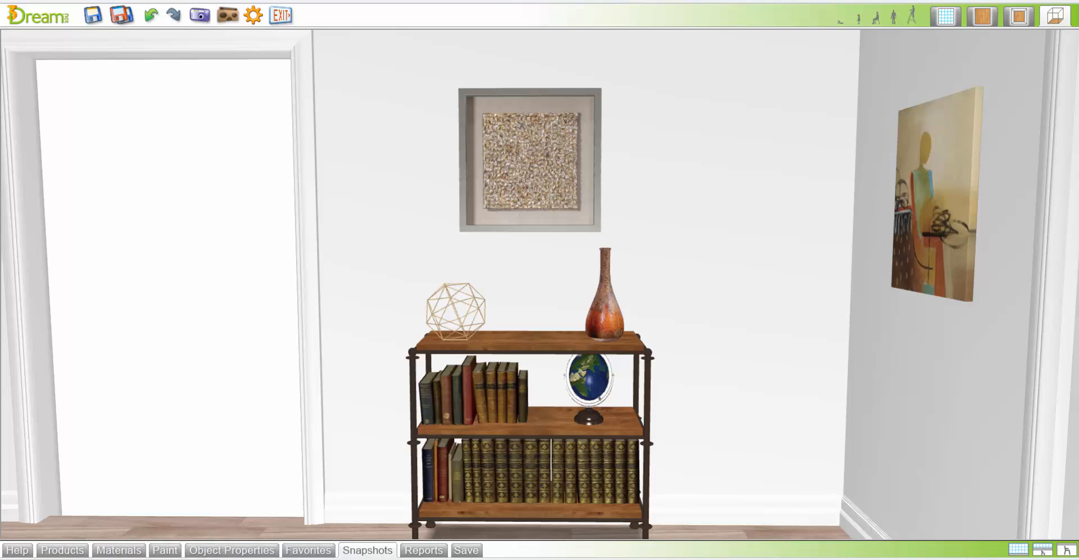
click(278, 20)
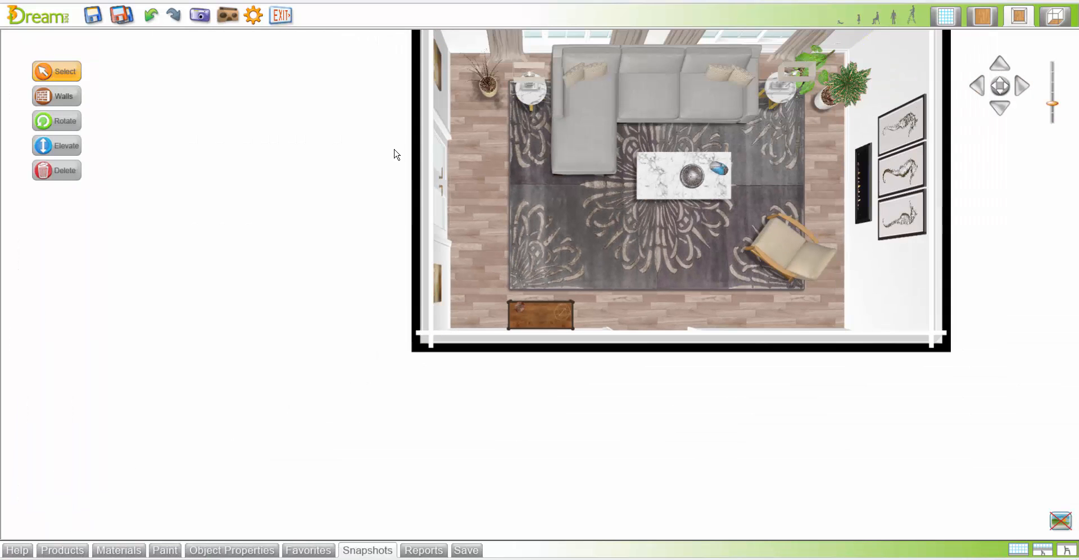
drag(349, 178, 249, 222)
click(306, 356)
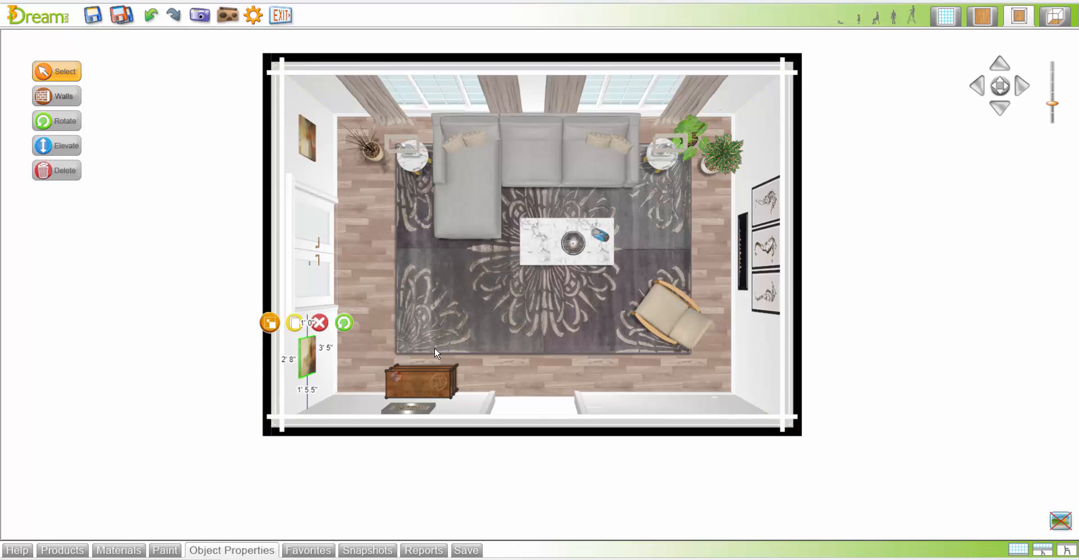
click(1054, 18)
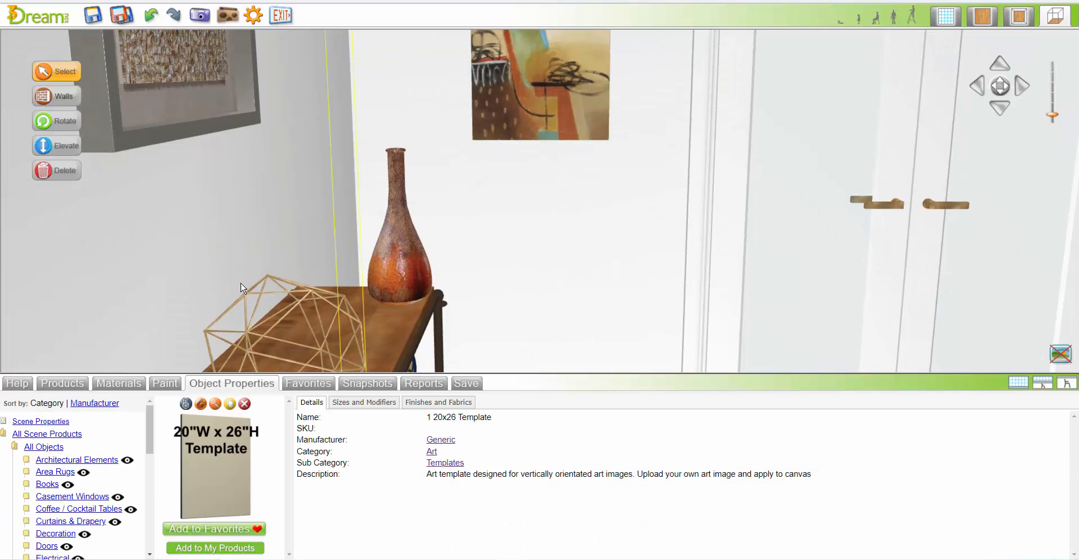
Search the products for "music" and stand Acoustic Guitar 02 in the corner beside the console, turned diagonally toward the room
click(60, 384)
text(music)
key(Return)
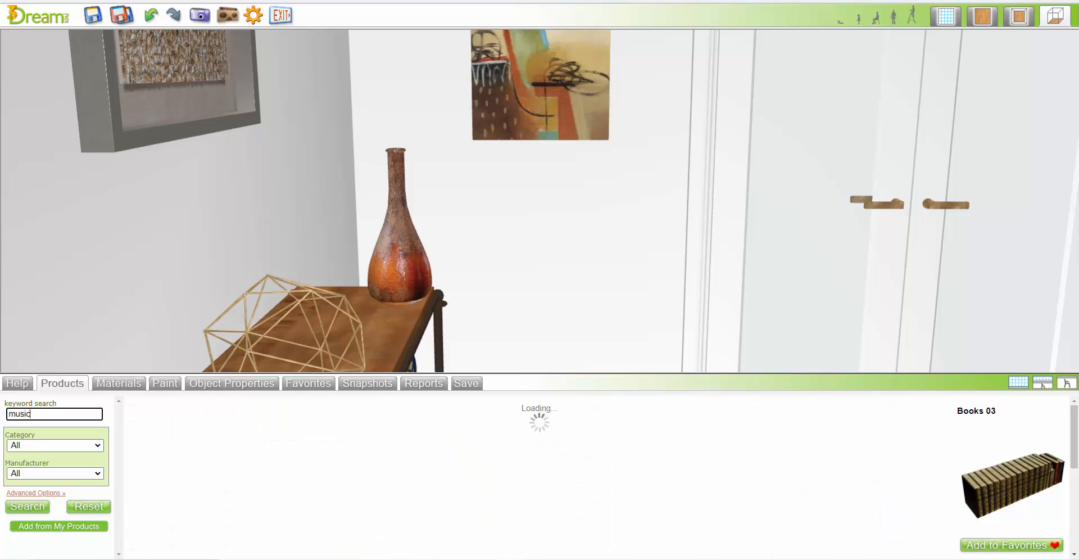
click(201, 429)
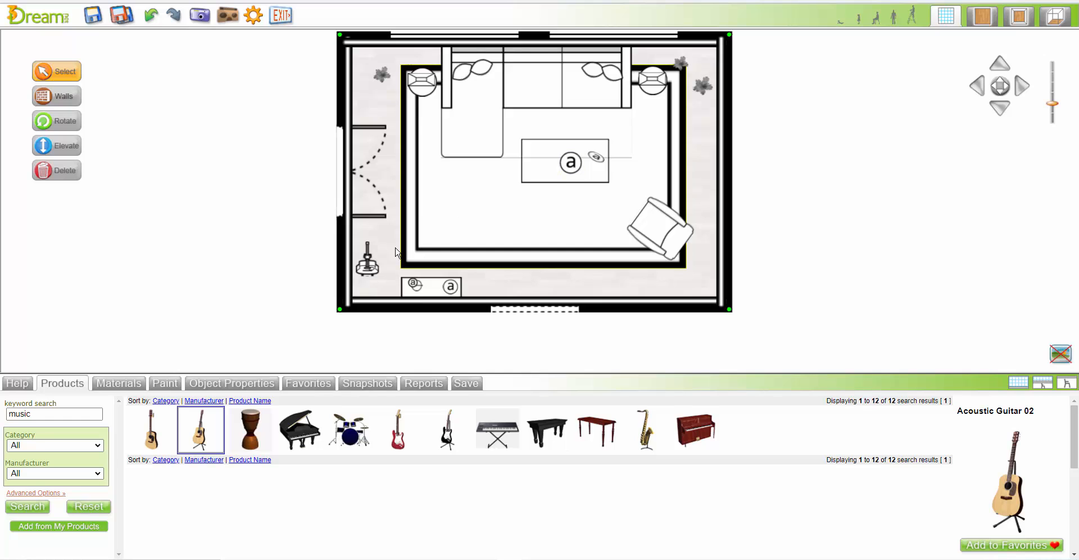
drag(368, 264, 383, 267)
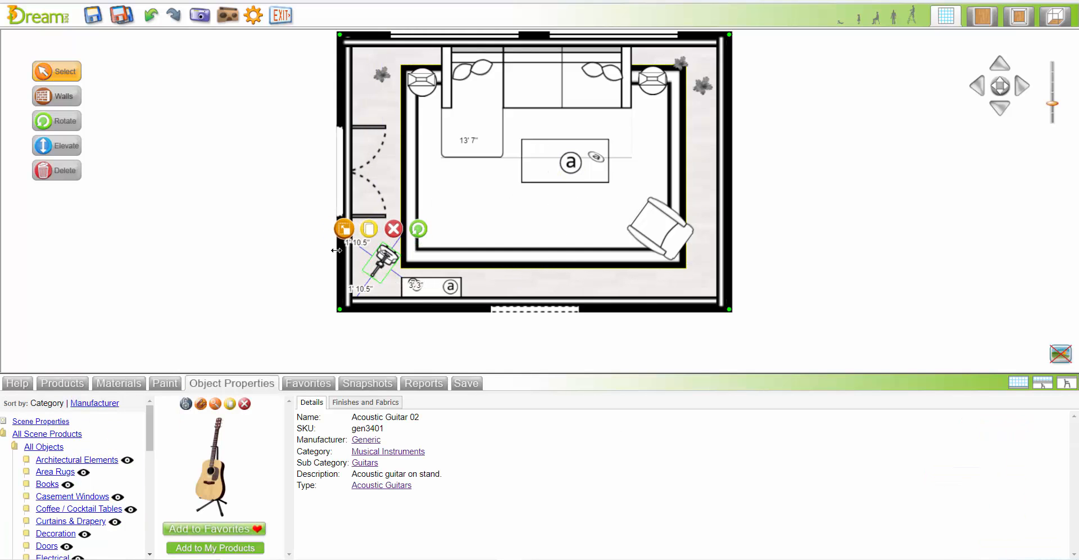
click(1055, 15)
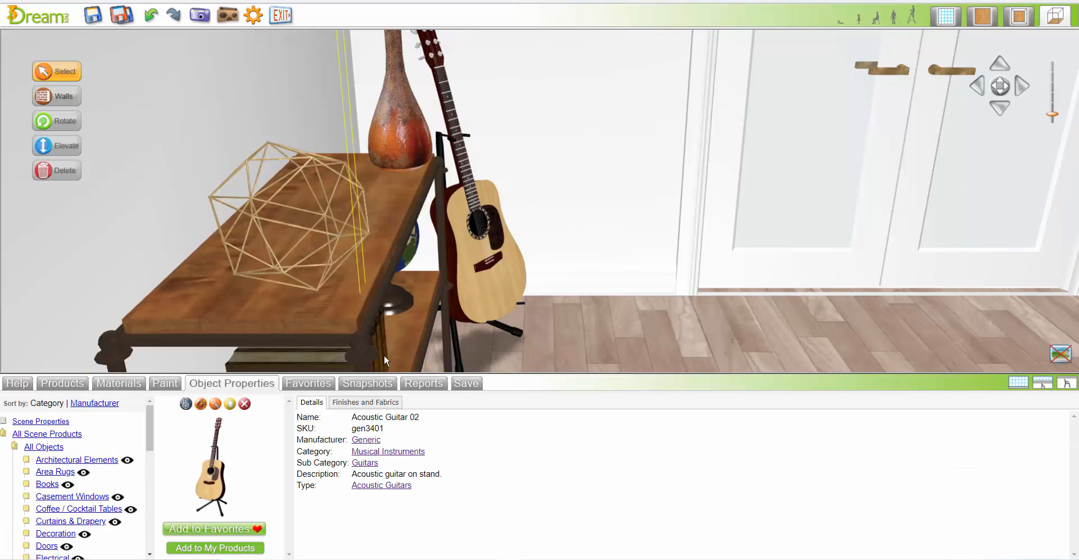
Frame the sofa, coffee table, armchair and fireplace in the full-size 3D view and take a snapshot
click(1020, 386)
drag(1003, 86, 1000, 86)
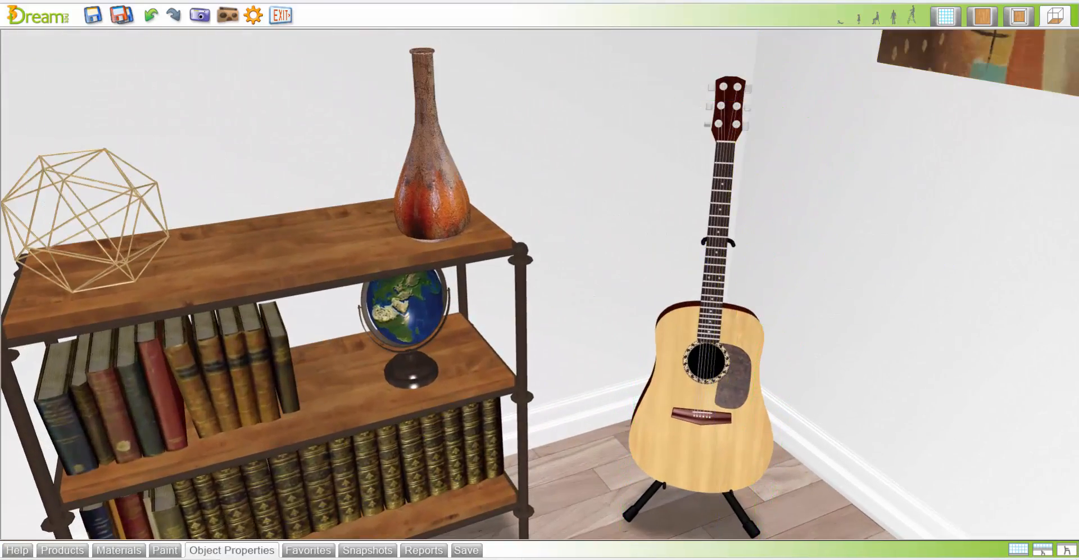
click(200, 16)
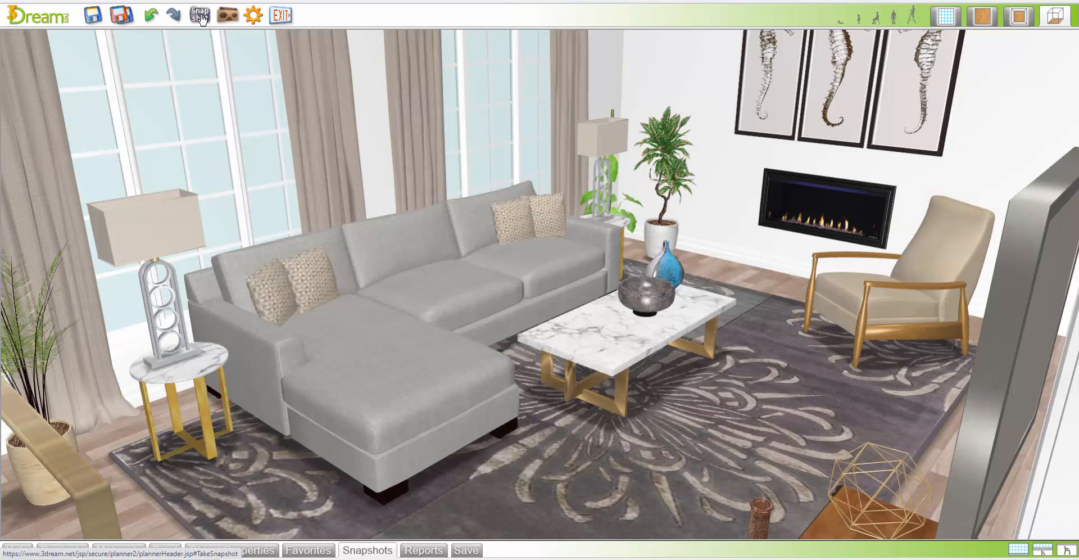
Search the products for "clock" and hang the Uttermost Trudy Wall Clock on the wall between the armchair corner and the open passageway
drag(999, 84, 1047, 84)
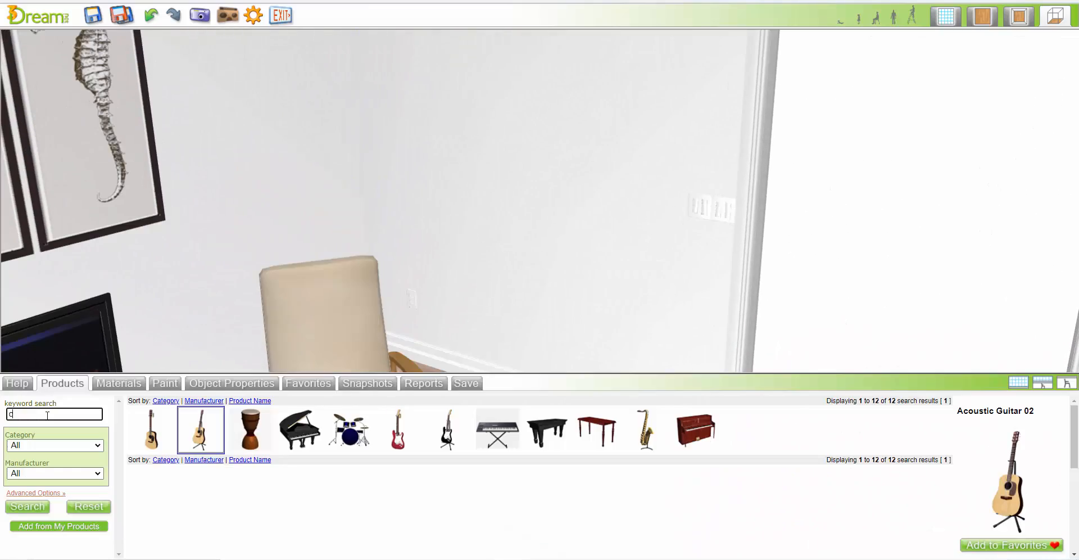
text(lock)
key(Return)
drag(745, 430, 521, 212)
drag(528, 178, 528, 212)
click(1019, 383)
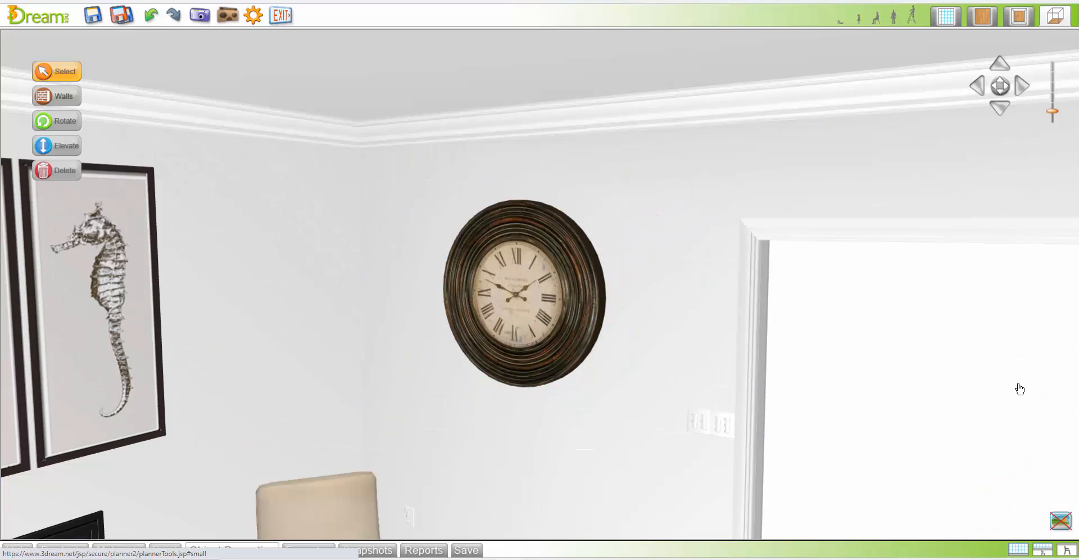
Search the products for "blocker" and place the Window and passageway blocker just outside the open passageway
scroll(1042, 321, down, 4)
drag(1000, 89, 1014, 89)
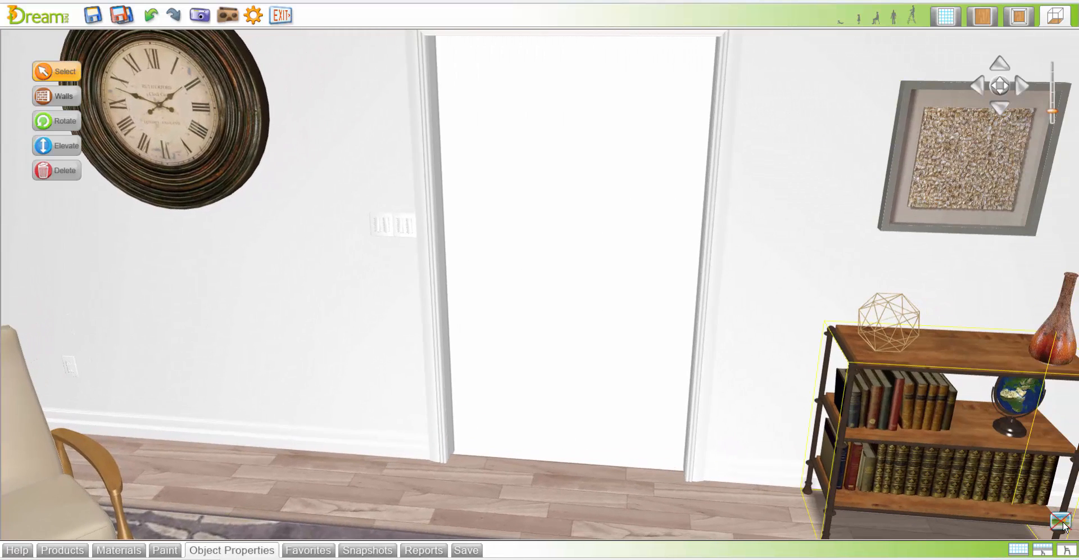
click(62, 550)
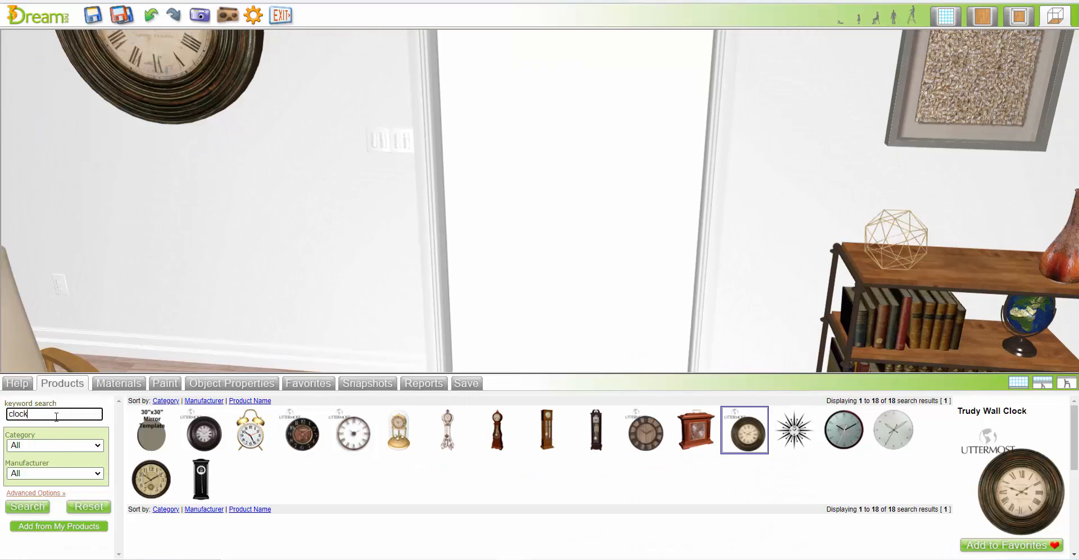
text(er)
key(Return)
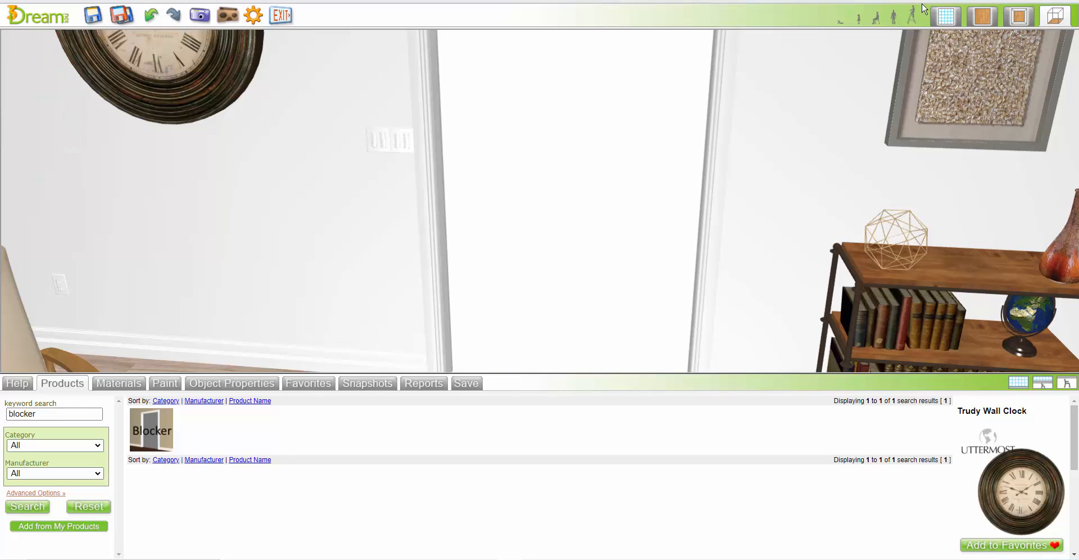
click(946, 18)
drag(152, 430, 541, 320)
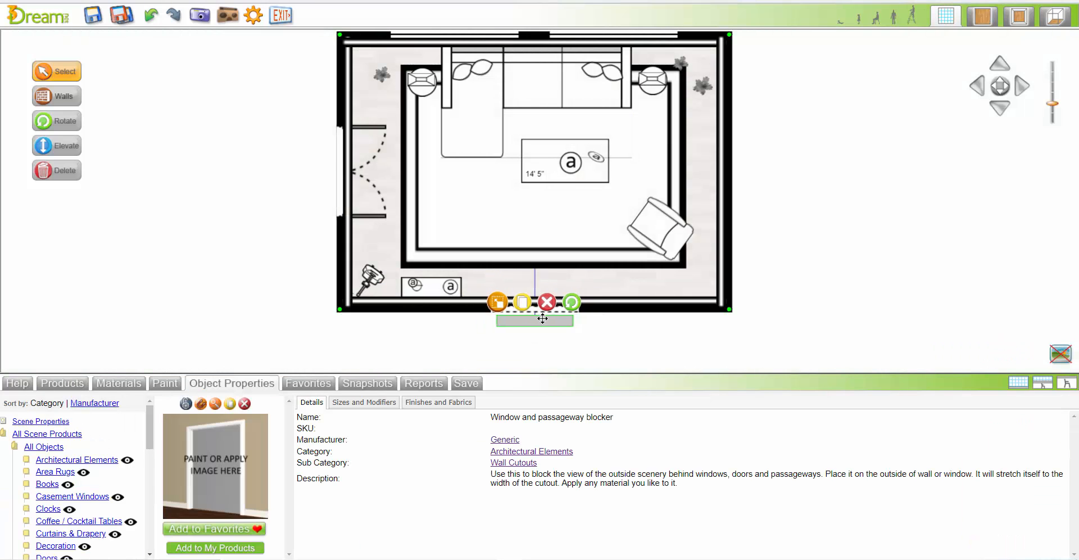
click(1056, 16)
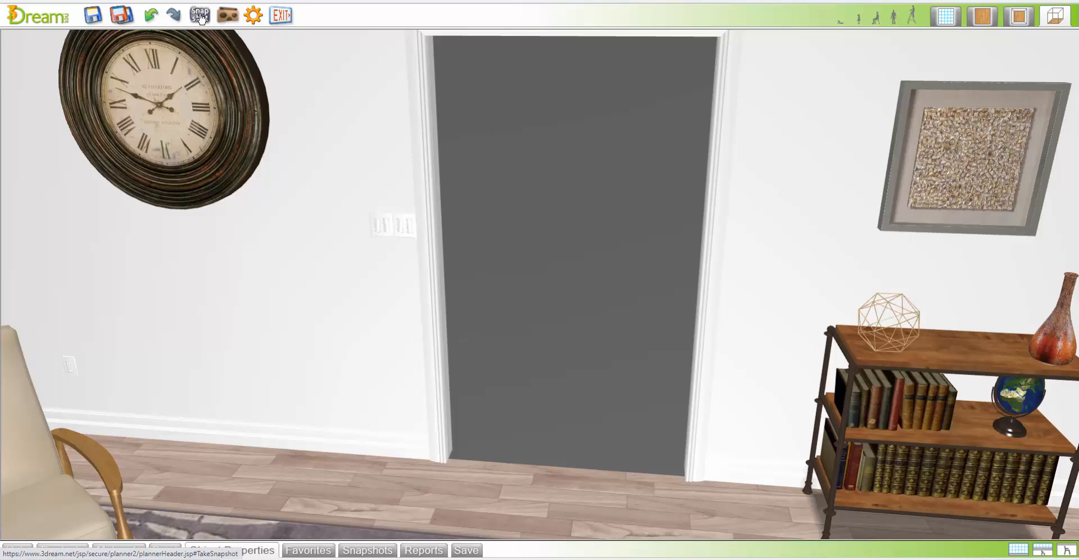
Turn the 3D view toward the double doors and lower the eye height to frame the doors, console, guitar and sofa
click(1024, 83)
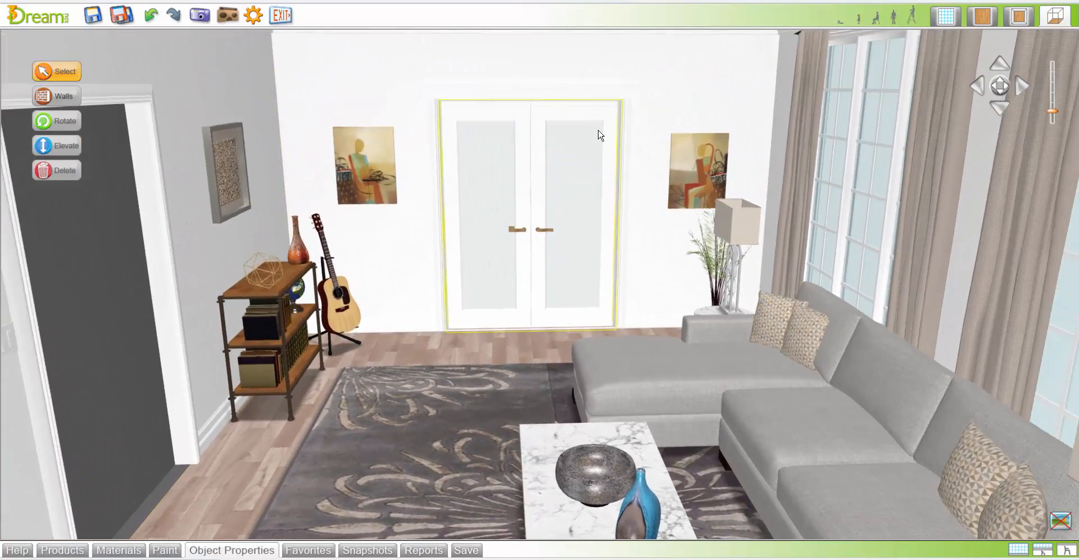
click(876, 18)
key(Up)
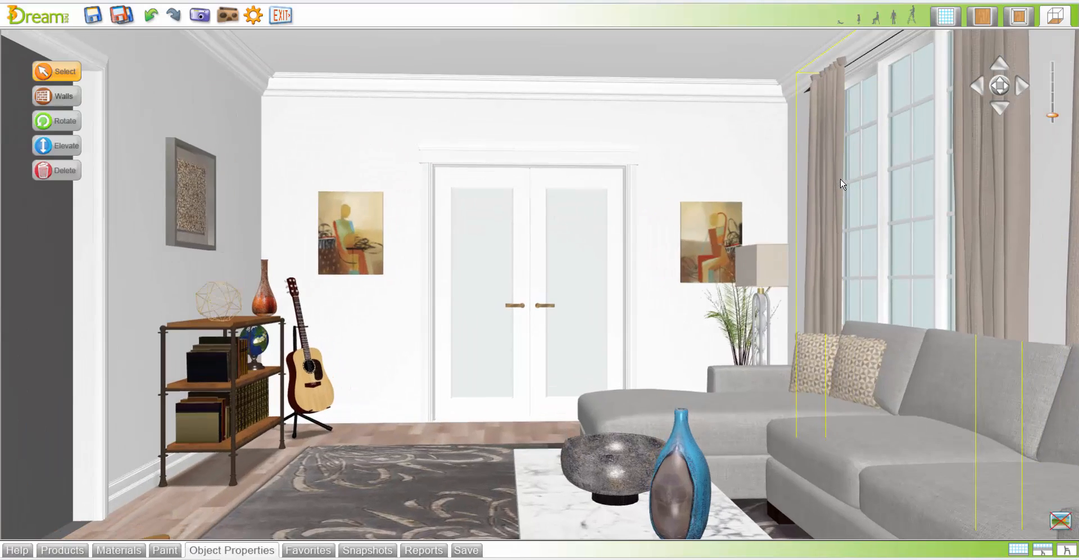
key(Right)
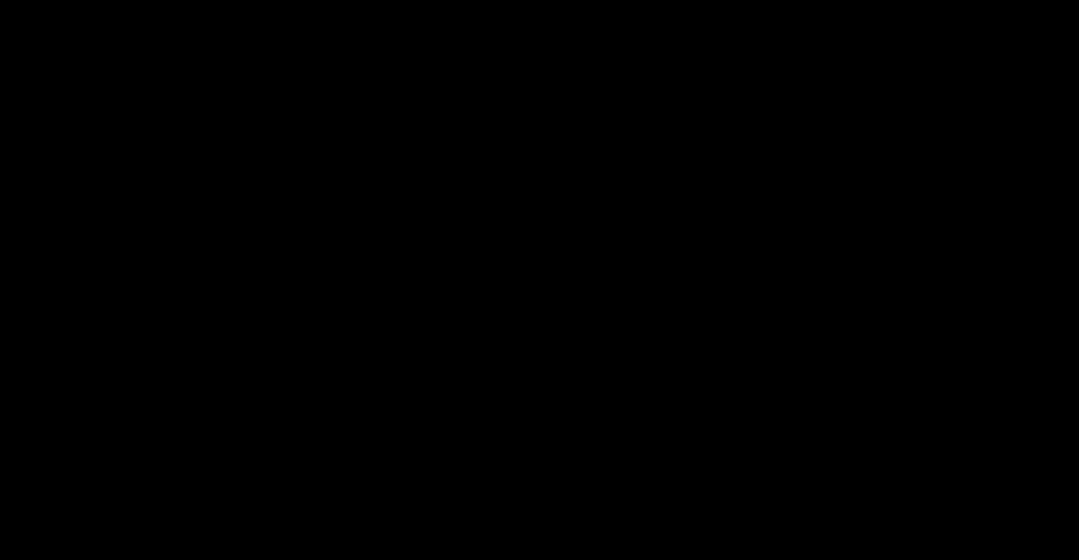